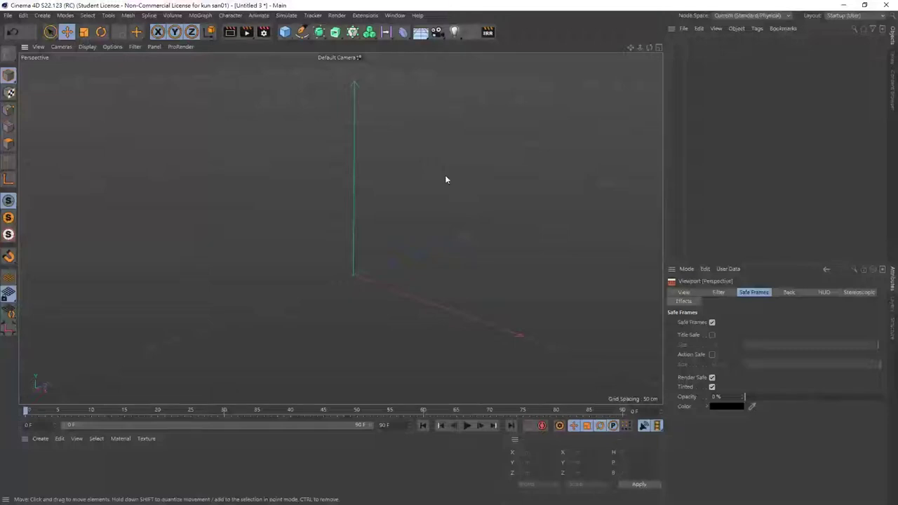
Step: Switch back and forth between the basic1.c4d clock project and the empty Untitled 3 scene
key(alt+Tab)
click(213, 150)
key(v)
click(462, 218)
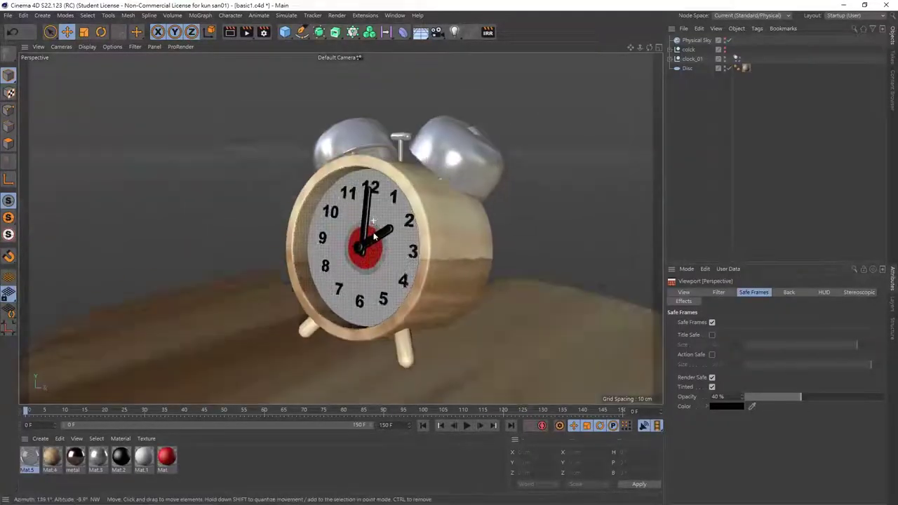
mouse_move(374, 237)
alt+mouse_down()
mouse_move(386, 251)
mouse_move(452, 246)
mouse_move(294, 240)
mouse_move(398, 239)
alt+mouse_up()
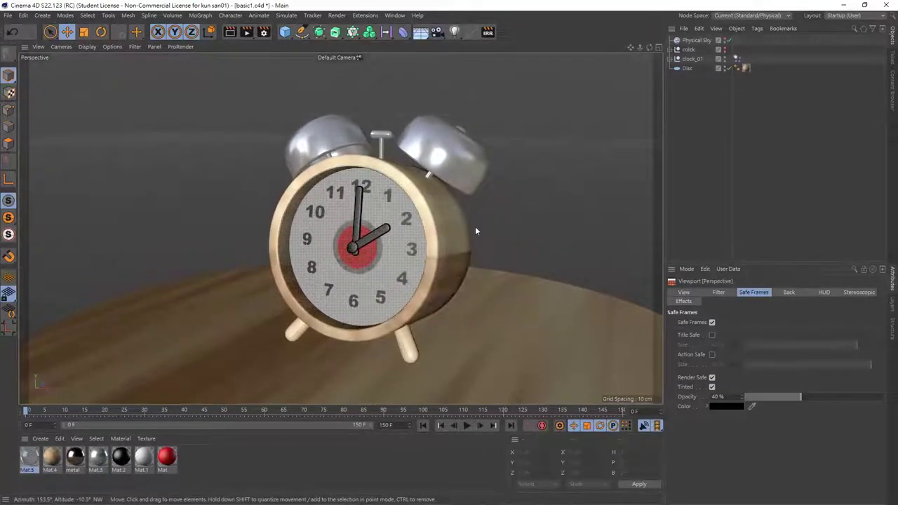
key(v)
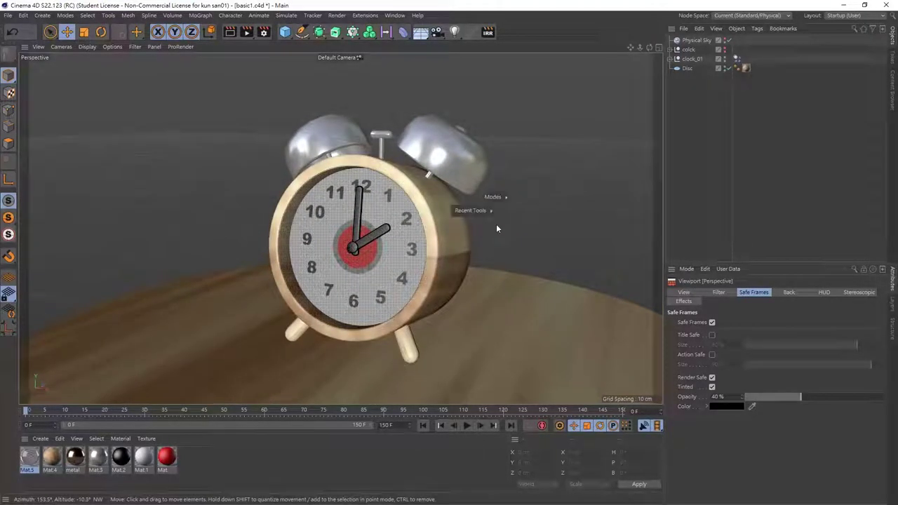
click(492, 255)
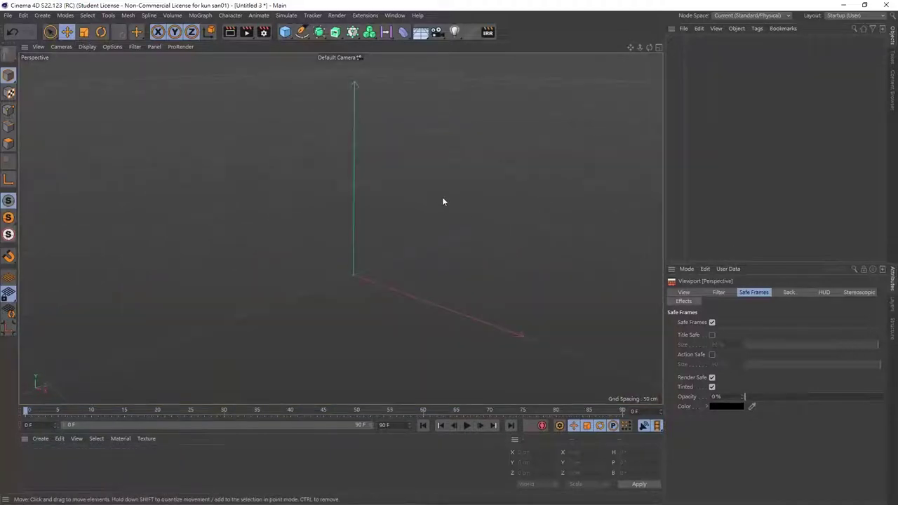
alt+middle_drag(364, 208, 364, 197)
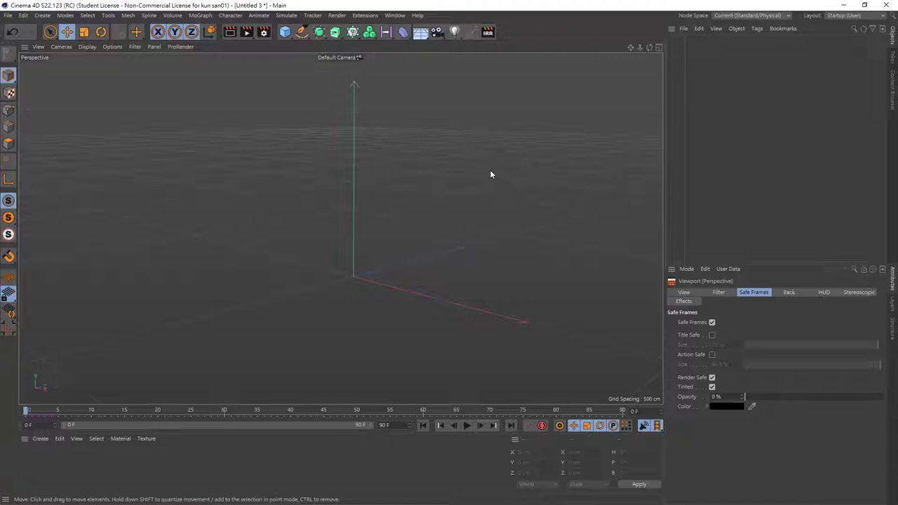
key(v)
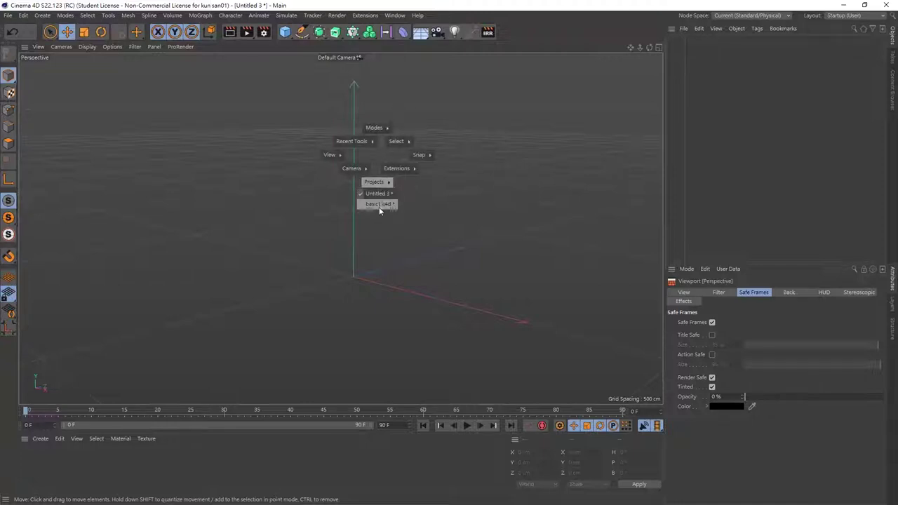
click(377, 203)
key(v)
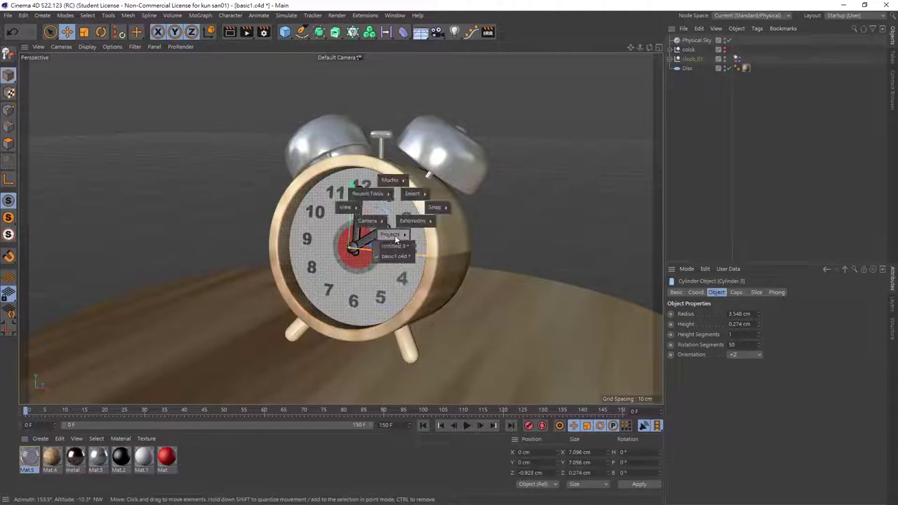
click(396, 250)
alt+drag(356, 228, 358, 231)
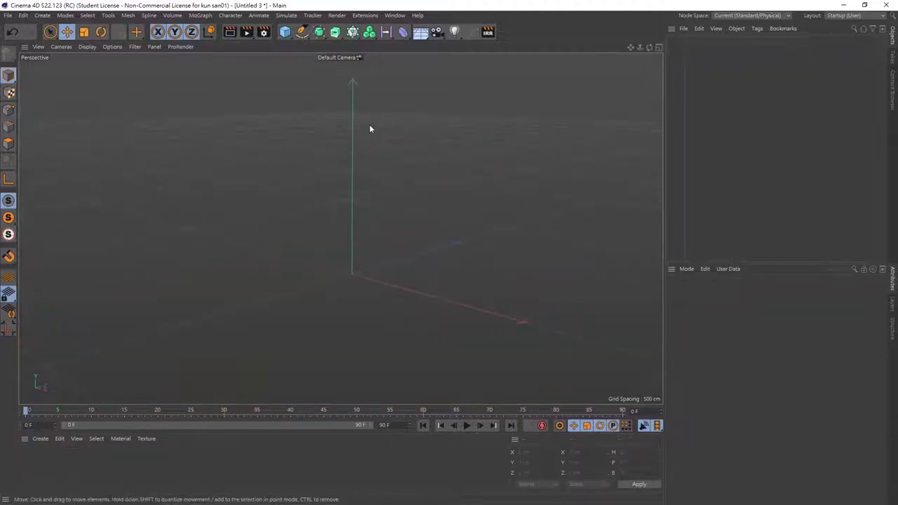
Step: Add a Boole object from a detached generators palette, then close the palette
click(320, 33)
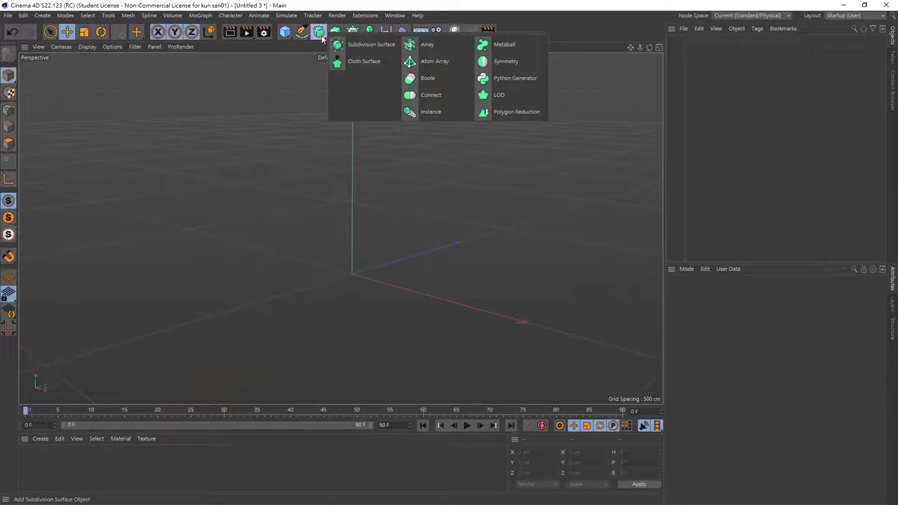
drag(334, 37, 553, 25)
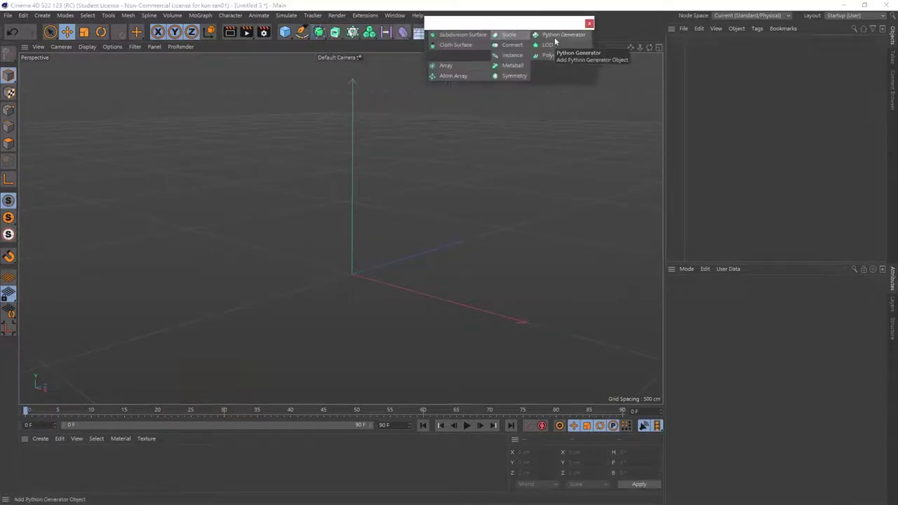
click(509, 36)
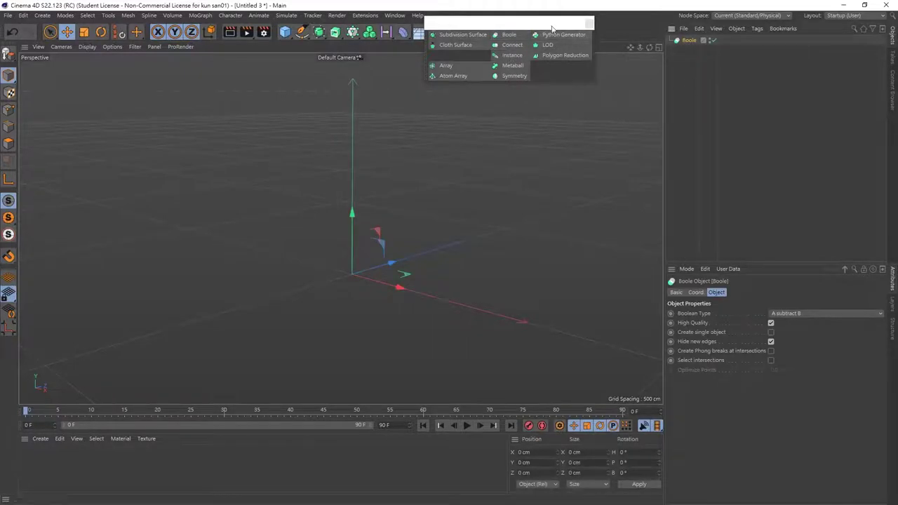
drag(544, 22, 572, 62)
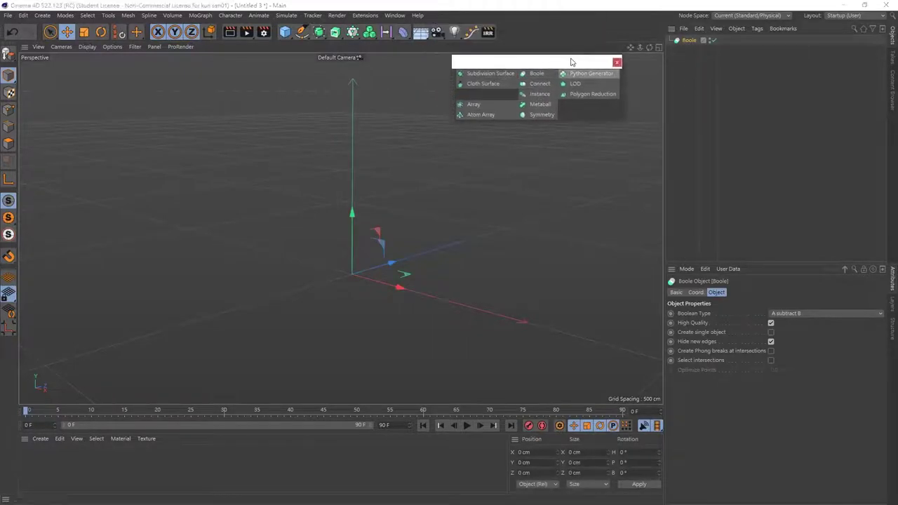
click(617, 64)
click(421, 156)
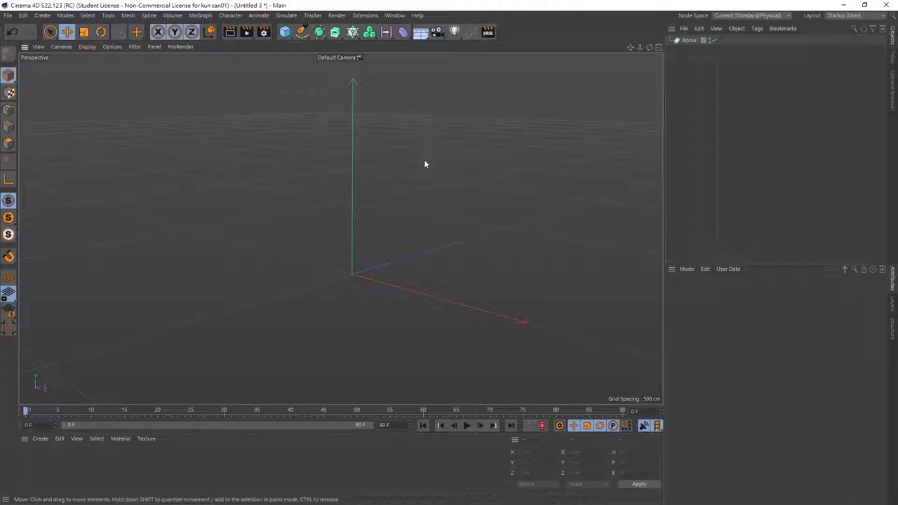
Step: Launch Adobe Illustrator 2019 from the Windows Start menu
key(super)
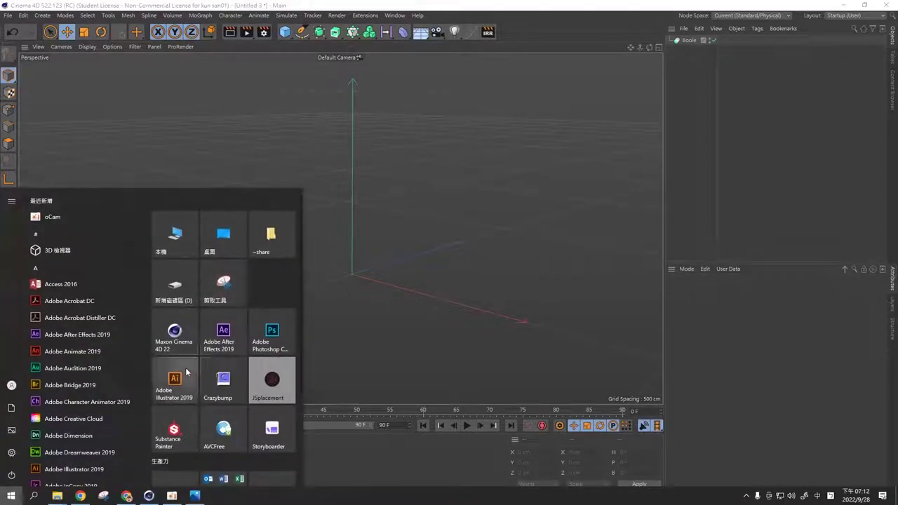
click(186, 372)
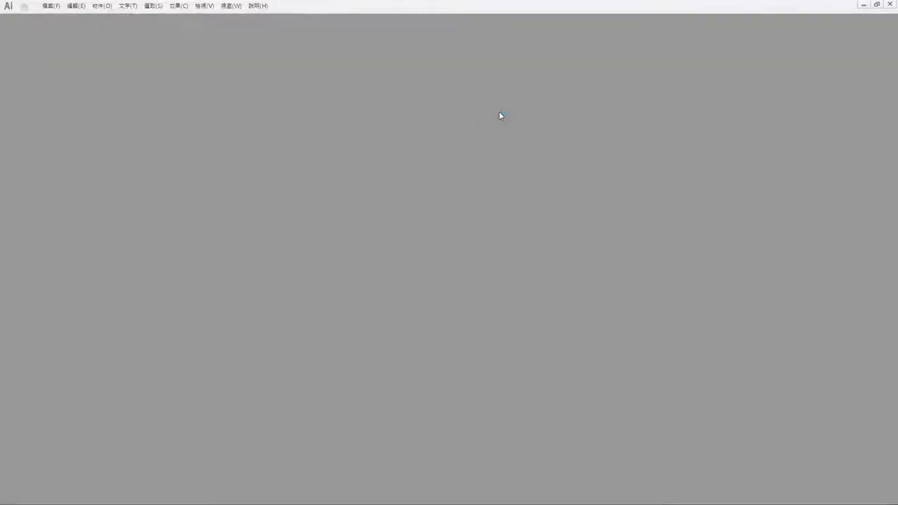
Step: Bring Illustrator forward and sign in with the account e-mail and password
key(alt+Tab)
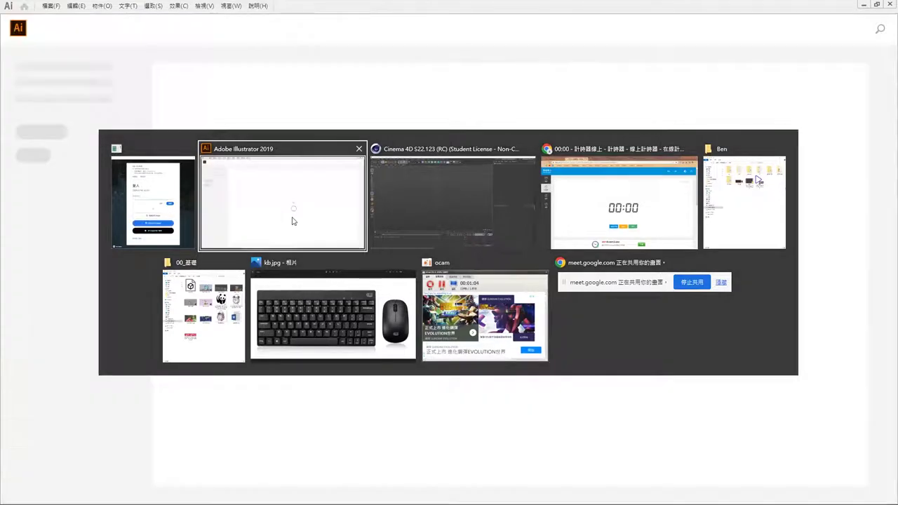
click(292, 214)
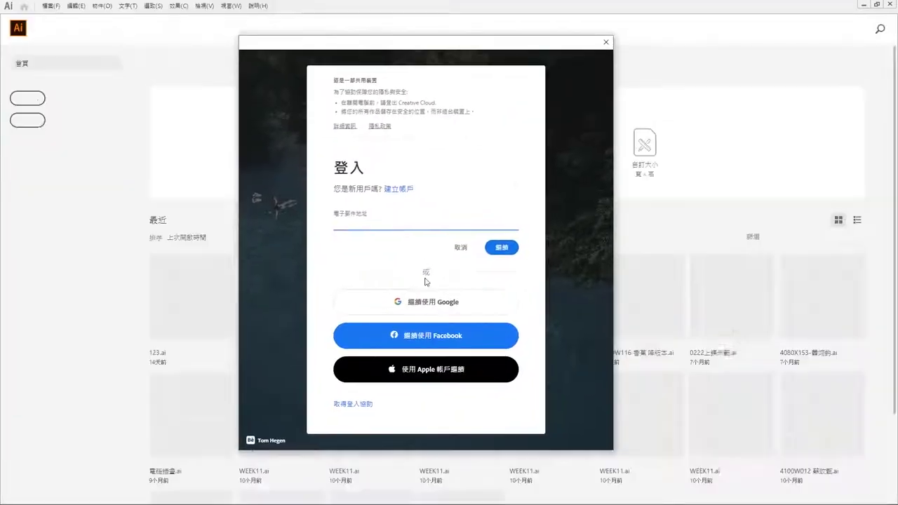
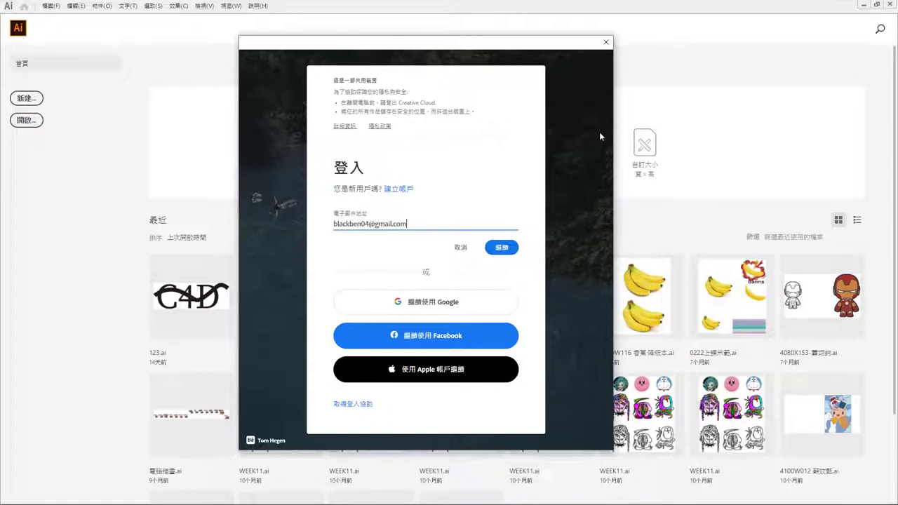
key(Return)
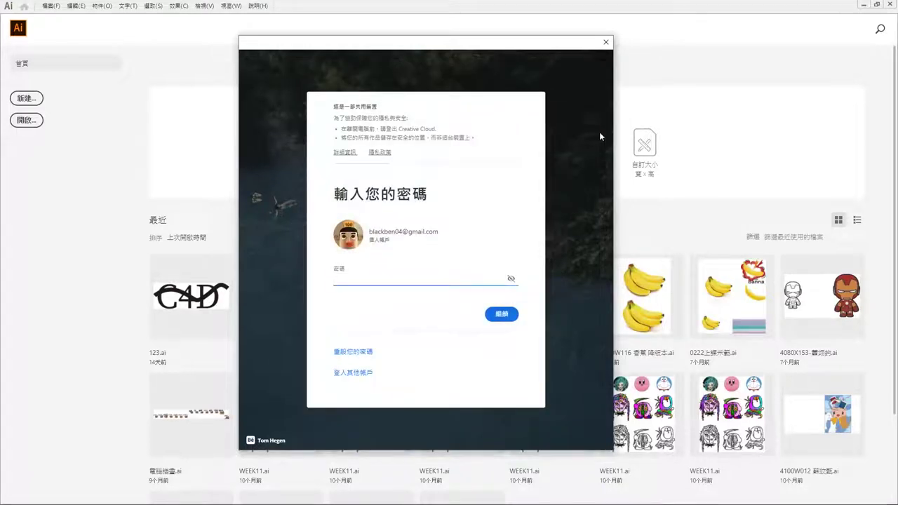
key(Caps_Lock)
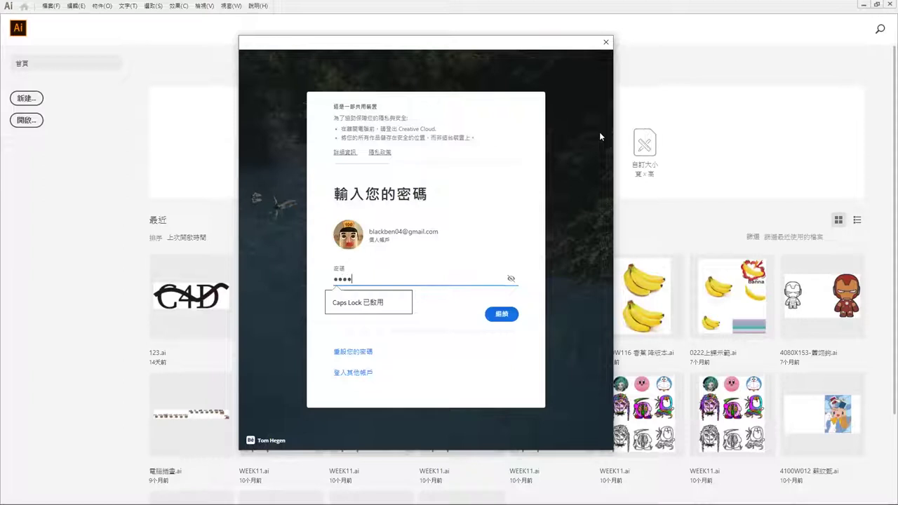
key(Caps_Lock)
key(Return)
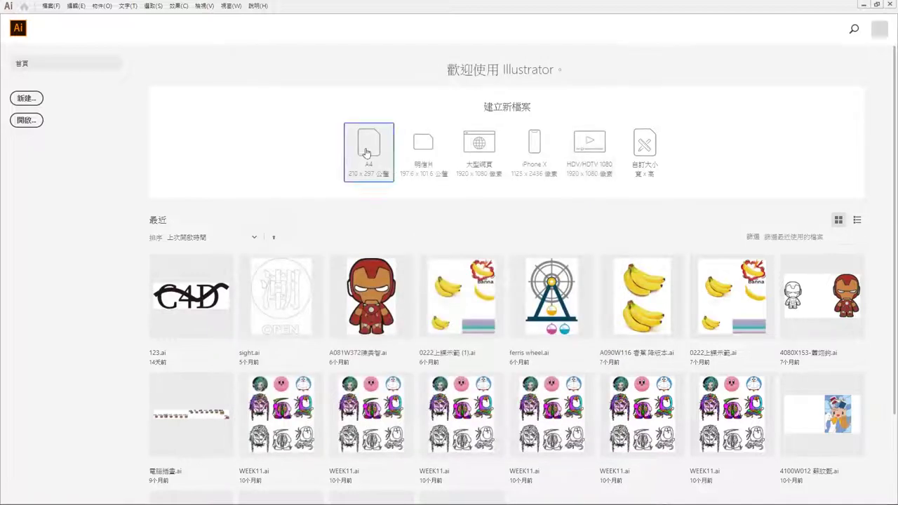
Step: Create a new A4 document, moving the Pathfinder panel aside and closing Glyphs
click(369, 149)
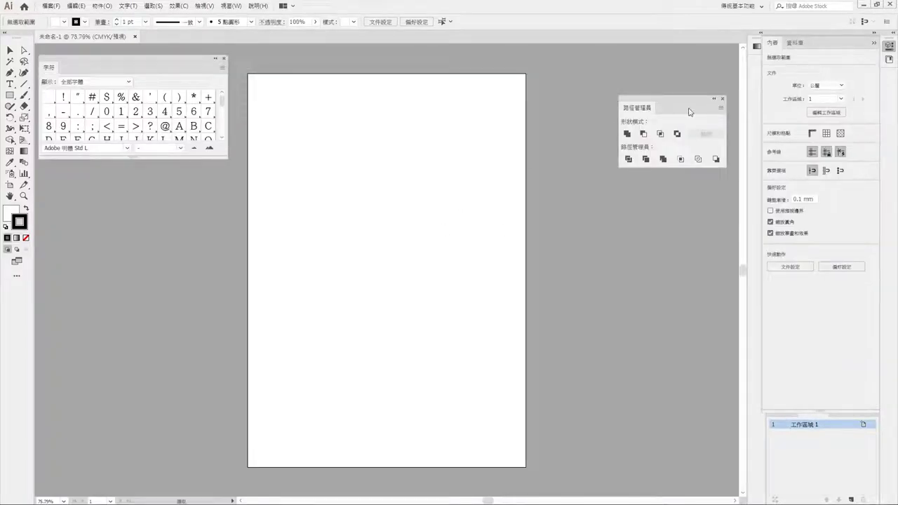
mouse_move(669, 100)
mouse_down()
mouse_move(642, 82)
mouse_move(609, 102)
mouse_up()
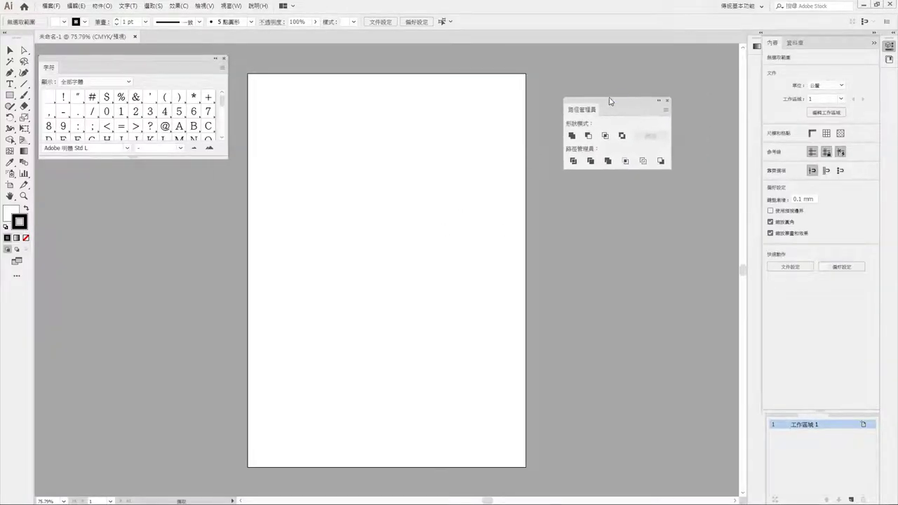
click(224, 59)
Step: Draw a 35.454 mm square near the upper left and shift it about 53 px right
click(10, 95)
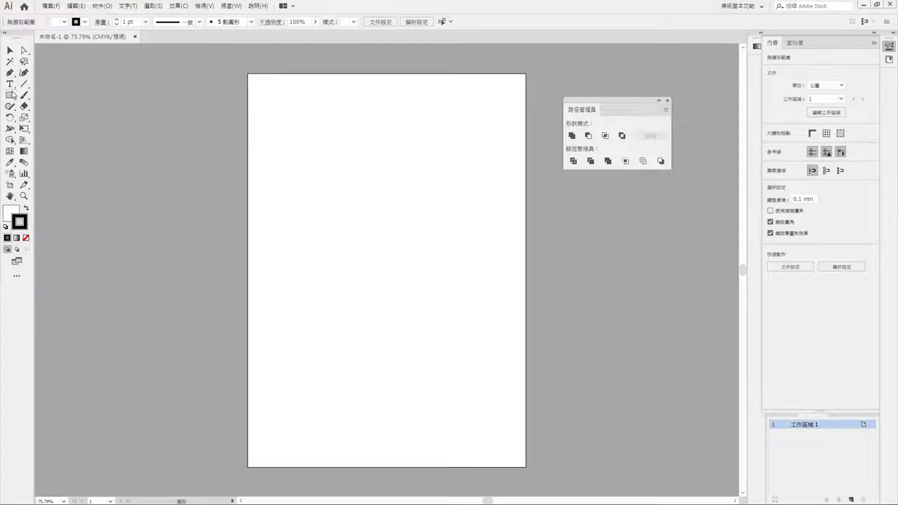
drag(262, 129, 310, 177)
click(301, 158)
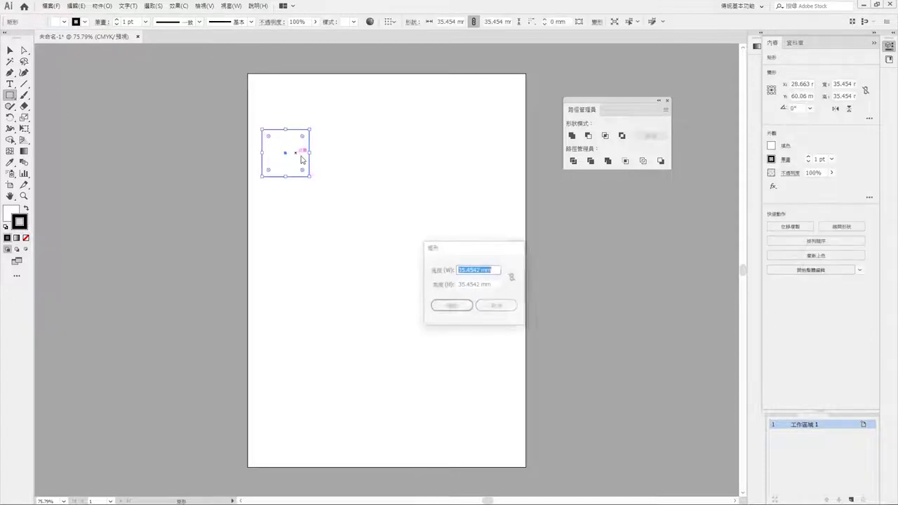
click(504, 306)
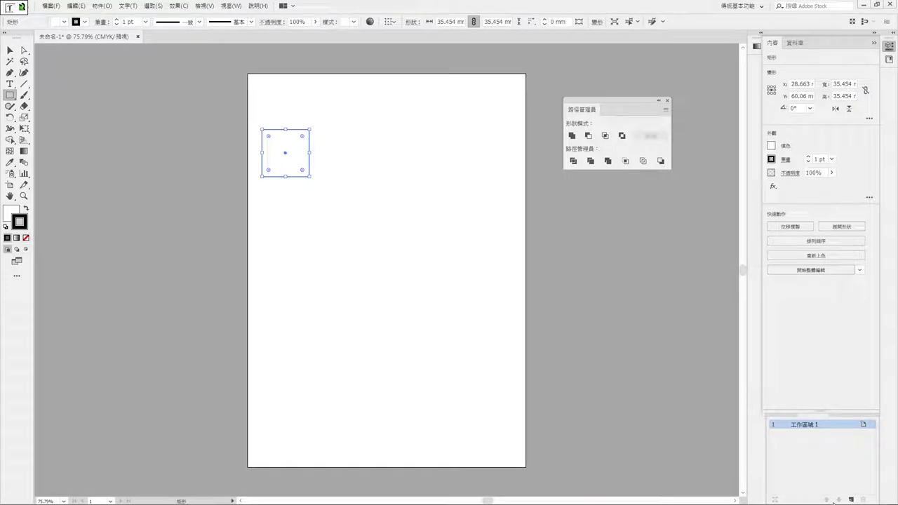
key(super+space)
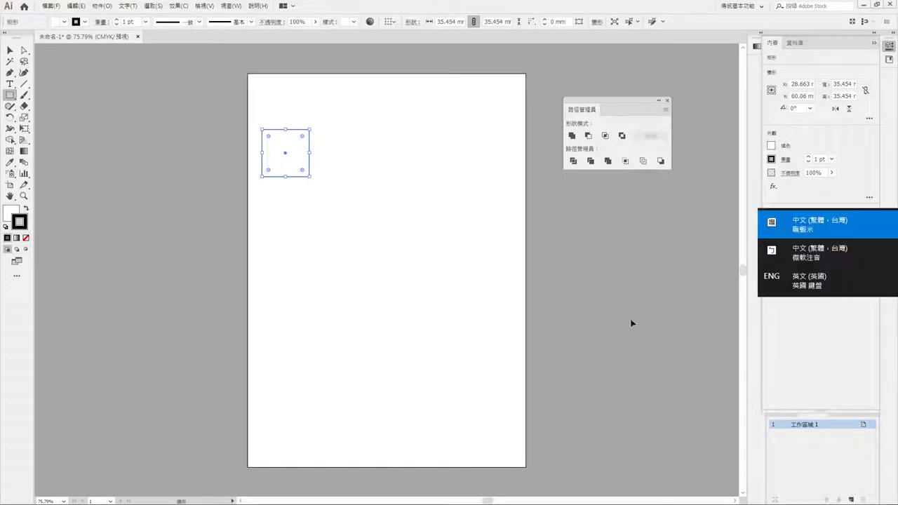
click(826, 286)
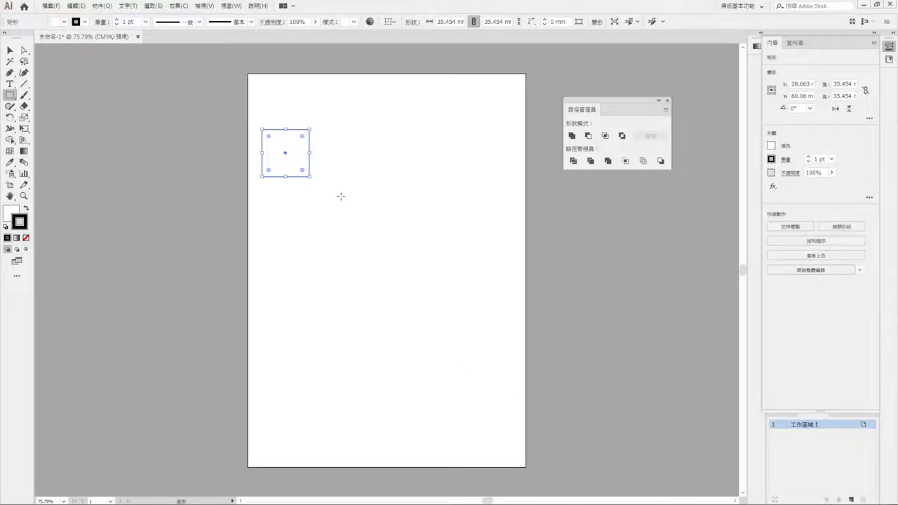
key(v)
drag(269, 161, 306, 161)
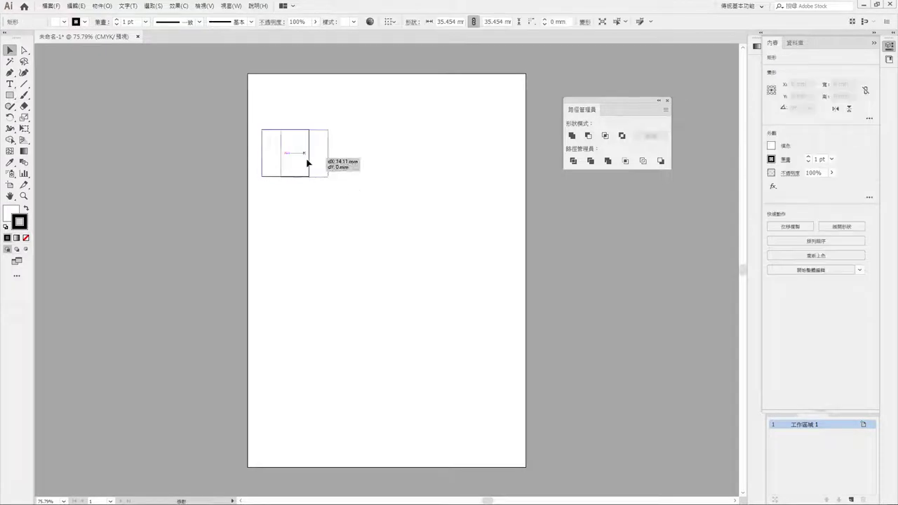
Step: Fill the square black with no stroke and duplicate it slightly down-right
click(26, 210)
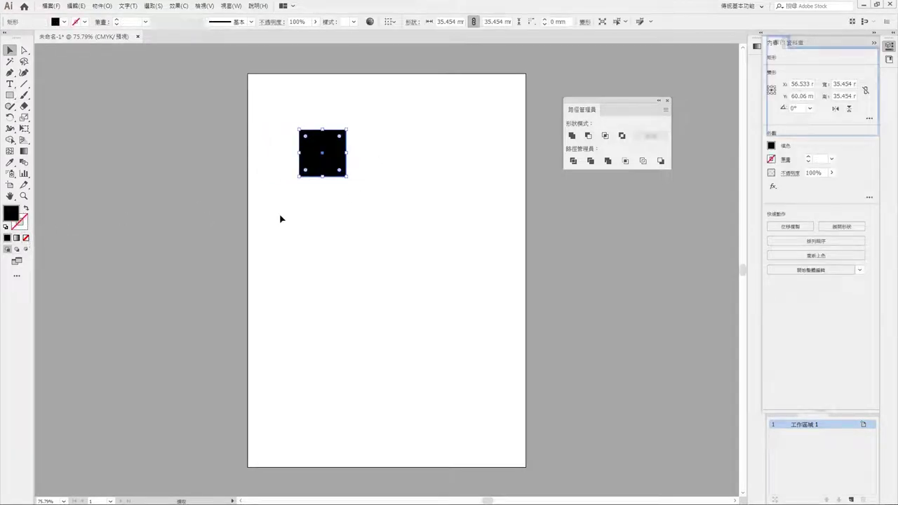
alt+drag(337, 161, 360, 184)
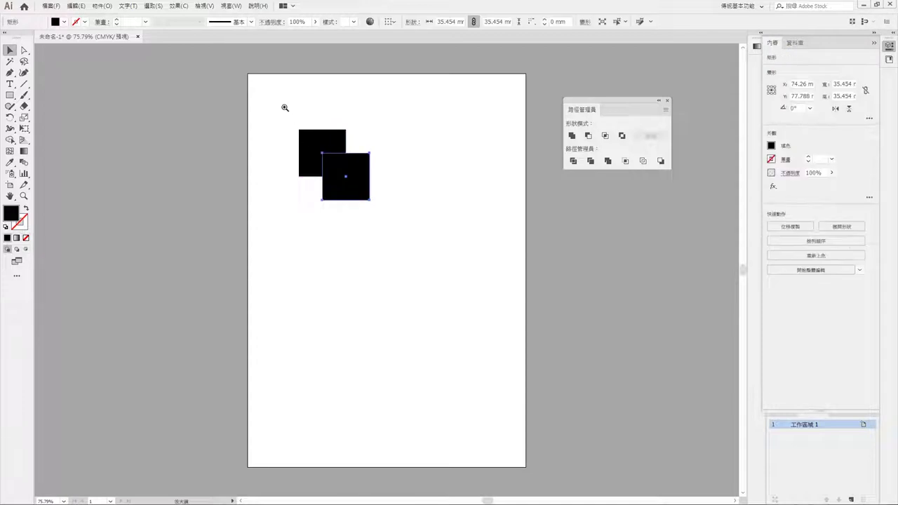
drag(285, 107, 337, 109)
Step: Centre all three square pairs on the artboard, then select the first pair
mouse_move(469, 130)
mouse_down()
mouse_move(371, 289)
mouse_move(586, 257)
mouse_move(351, 250)
mouse_move(522, 244)
mouse_up()
scroll(372, 289, right, 2)
alt+scroll(456, 229, down, 2)
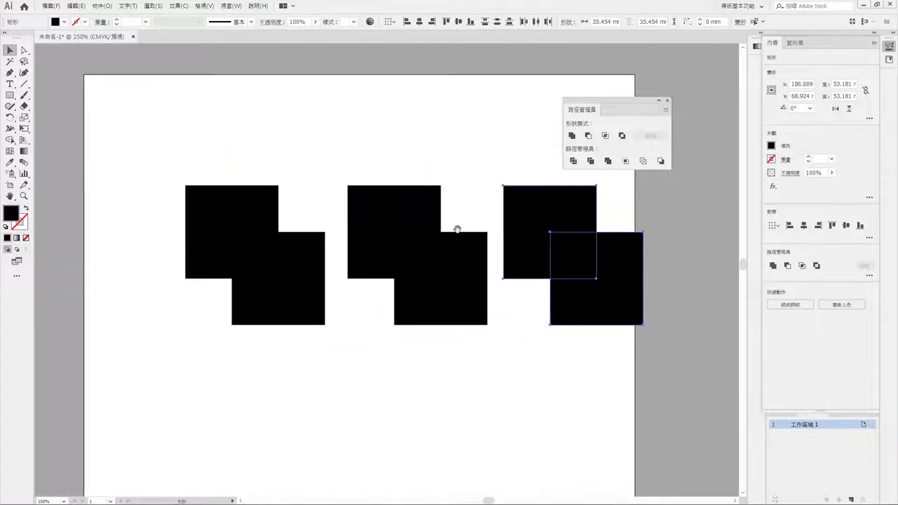
drag(191, 131, 604, 321)
drag(590, 280, 534, 264)
click(160, 162)
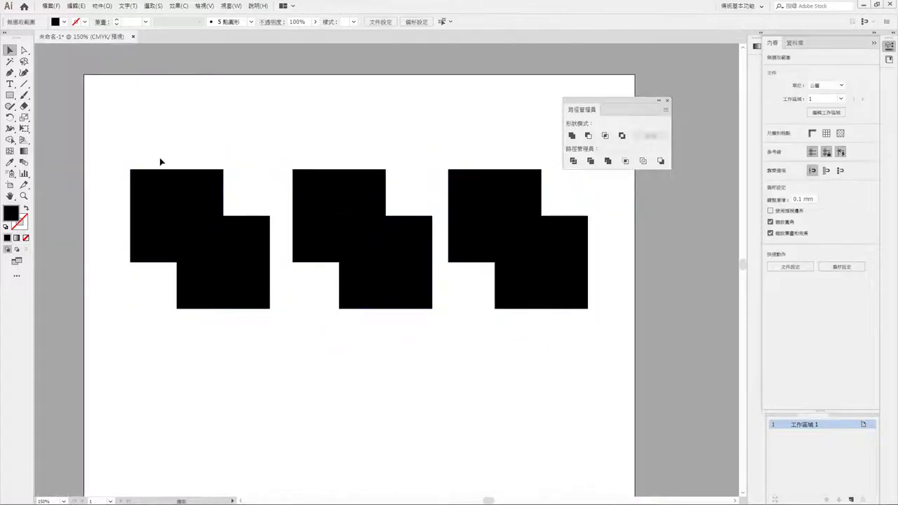
mouse_move(159, 162)
mouse_down()
mouse_move(211, 224)
mouse_move(200, 169)
mouse_up()
Step: Unite the first square pair and apply Minus Front to the second, leaving an L-shape
click(572, 135)
click(449, 134)
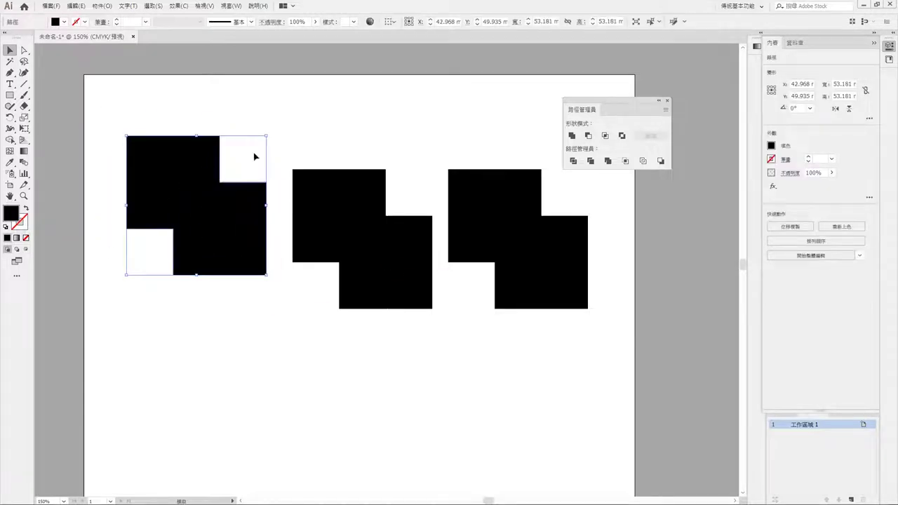
drag(351, 158, 409, 261)
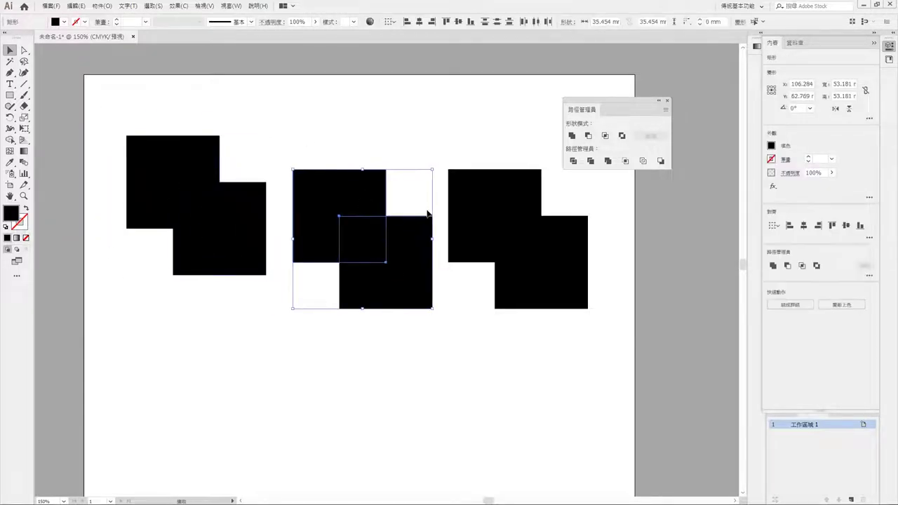
click(588, 134)
click(406, 138)
click(367, 197)
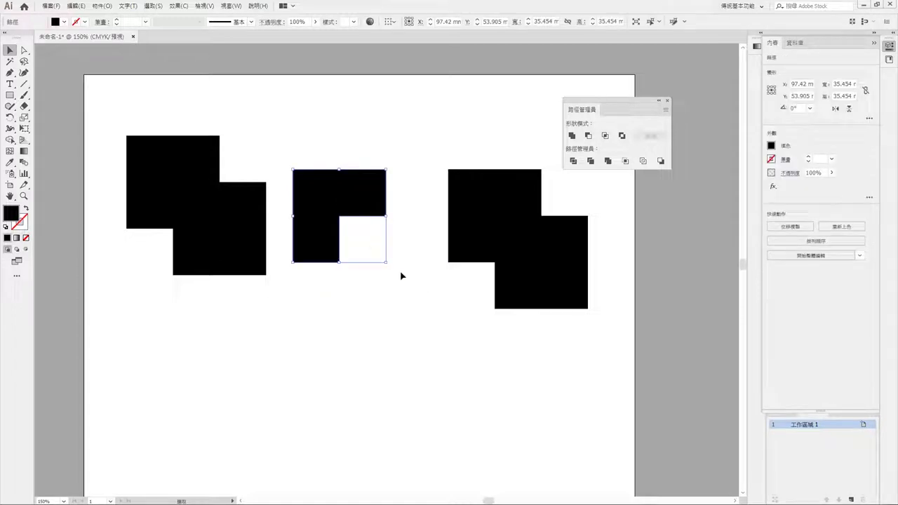
click(495, 156)
Step: Intersect the third pair and Exclude its lower copy, leaving a hollow centre
mouse_move(468, 145)
mouse_down()
mouse_move(407, 136)
mouse_move(533, 242)
mouse_move(525, 380)
mouse_up()
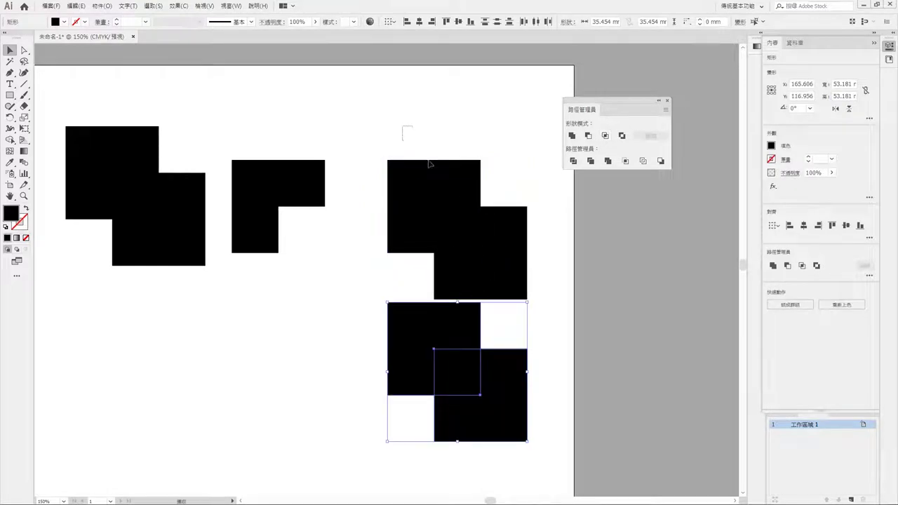
click(572, 136)
click(603, 136)
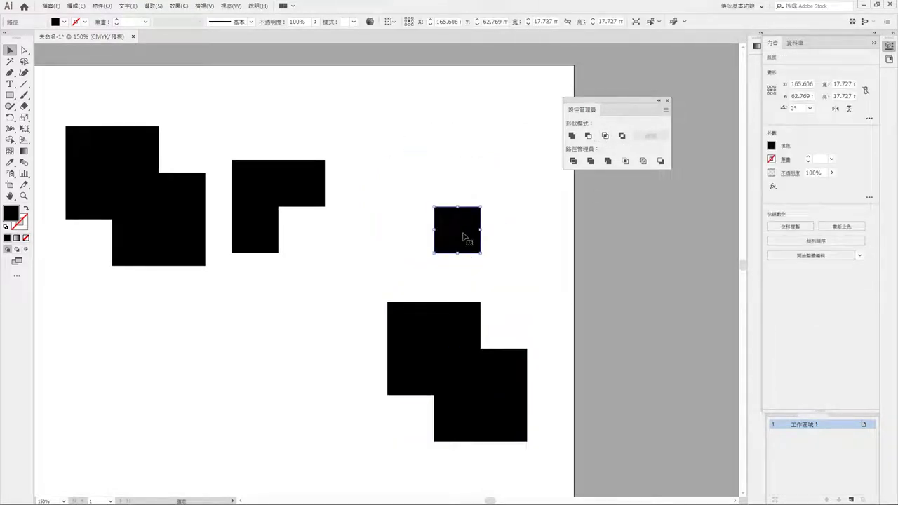
scroll(467, 247, down, 3)
click(481, 344)
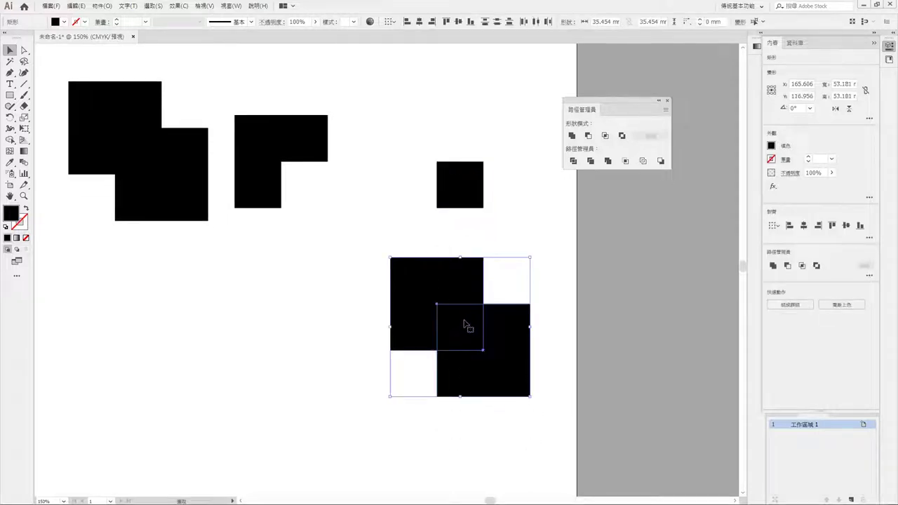
click(622, 135)
click(533, 237)
Step: Reposition the hollow shape and small overlap square, then return to Cinema 4D
scroll(483, 241, down, 2)
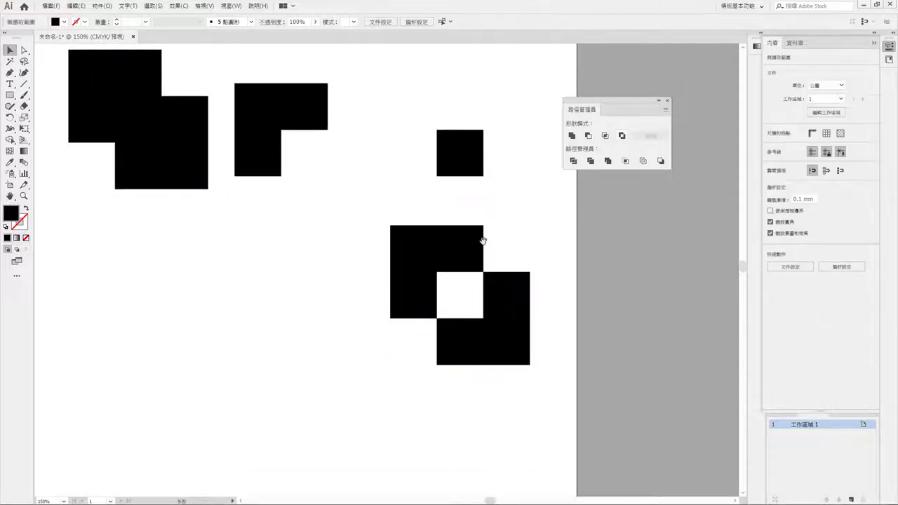
drag(482, 241, 478, 229)
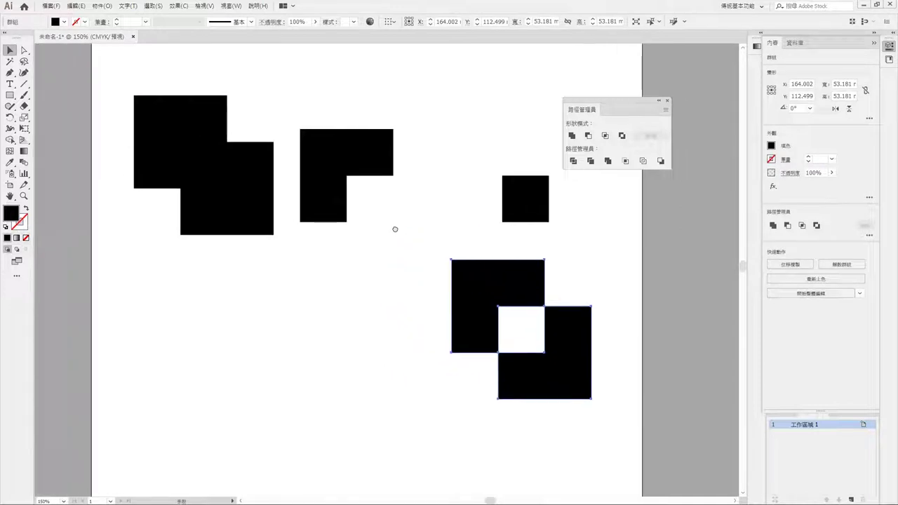
drag(395, 229, 409, 268)
drag(538, 246, 522, 230)
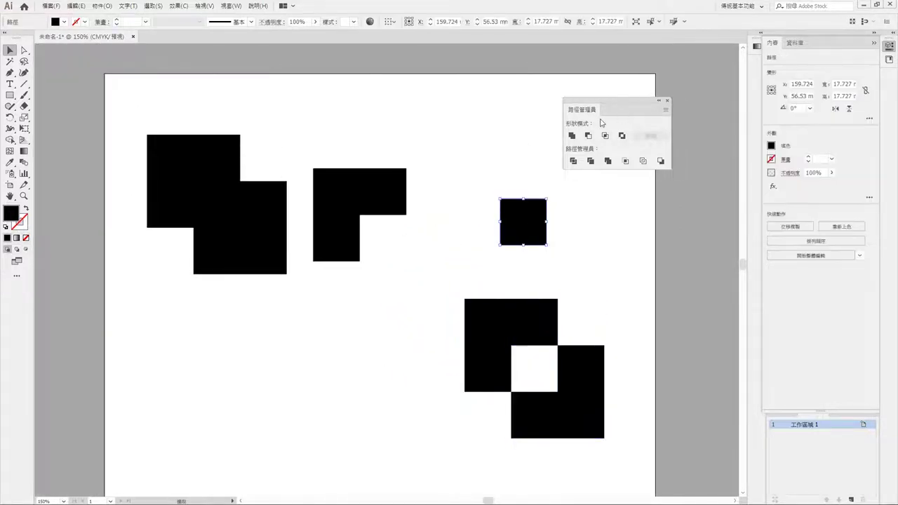
click(490, 180)
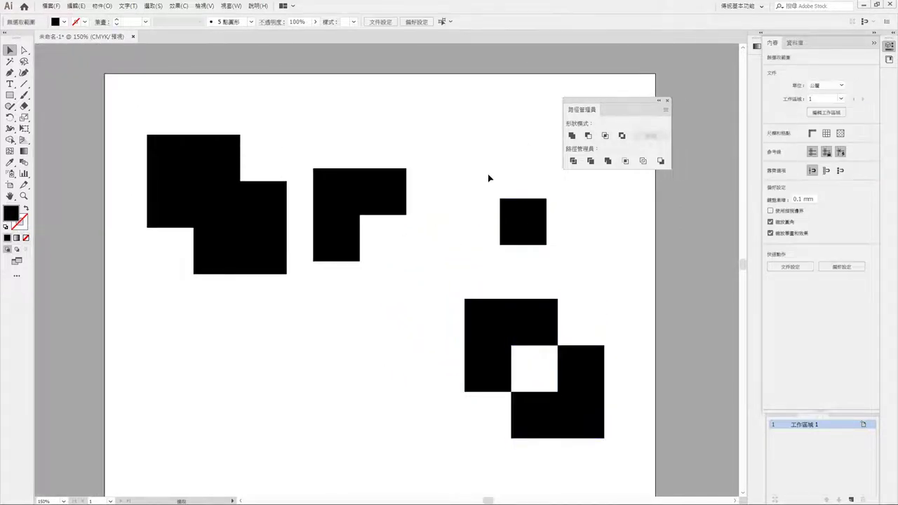
key(alt+Tab)
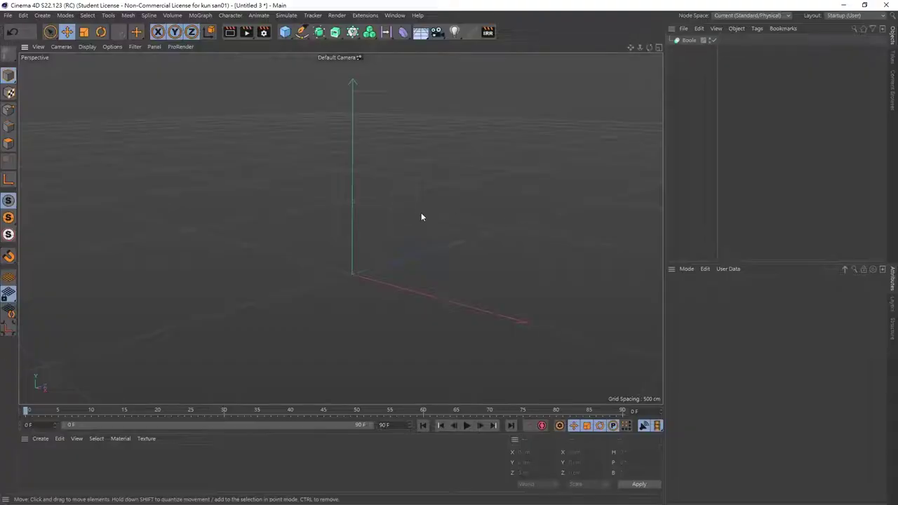
click(688, 40)
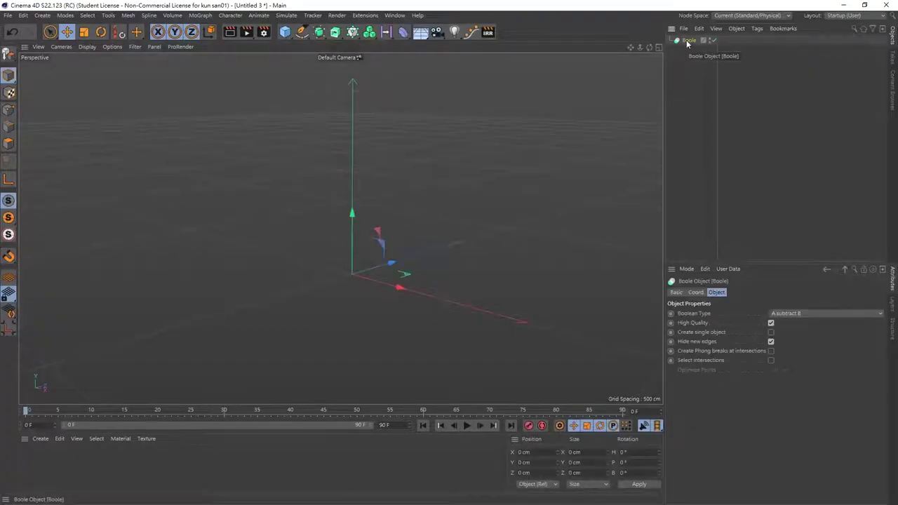
key(alt+Tab)
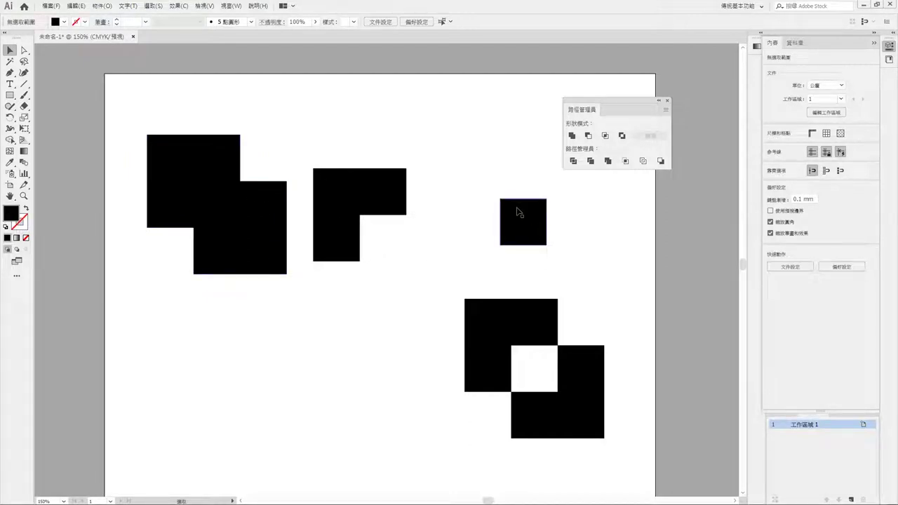
key(alt+Tab)
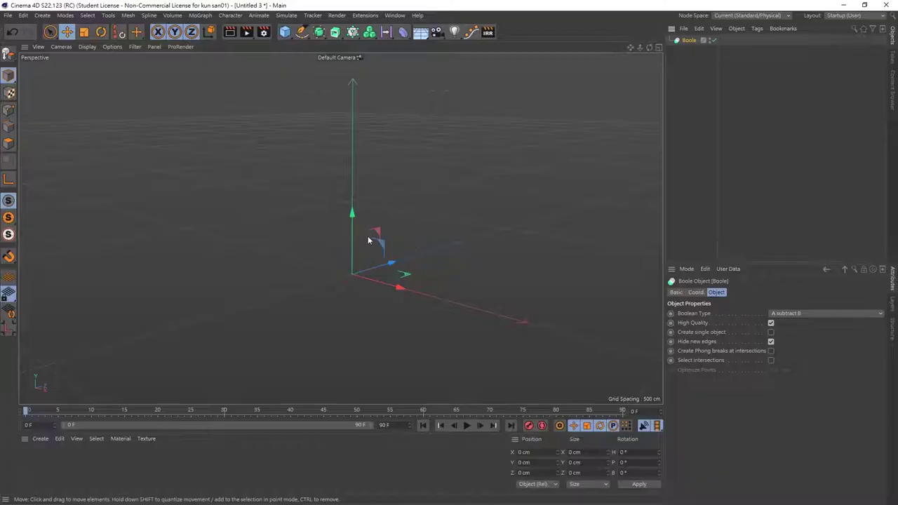
Step: Add a cube and a sphere, moving the sphere out beside the cube
alt+drag(359, 244, 360, 219)
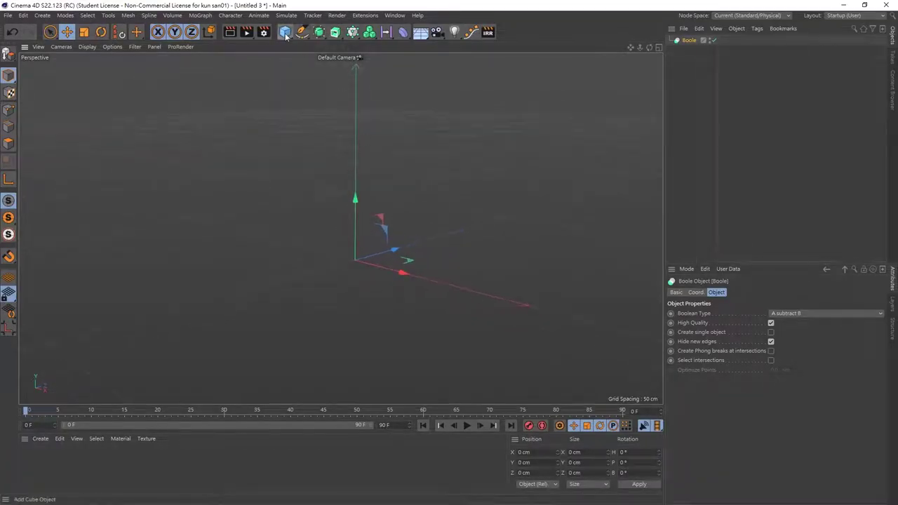
drag(284, 31, 372, 44)
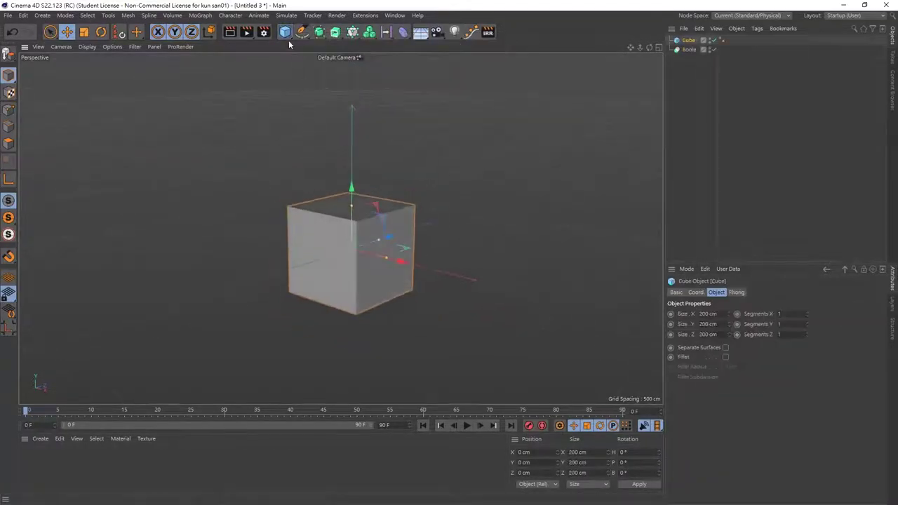
drag(286, 35, 475, 62)
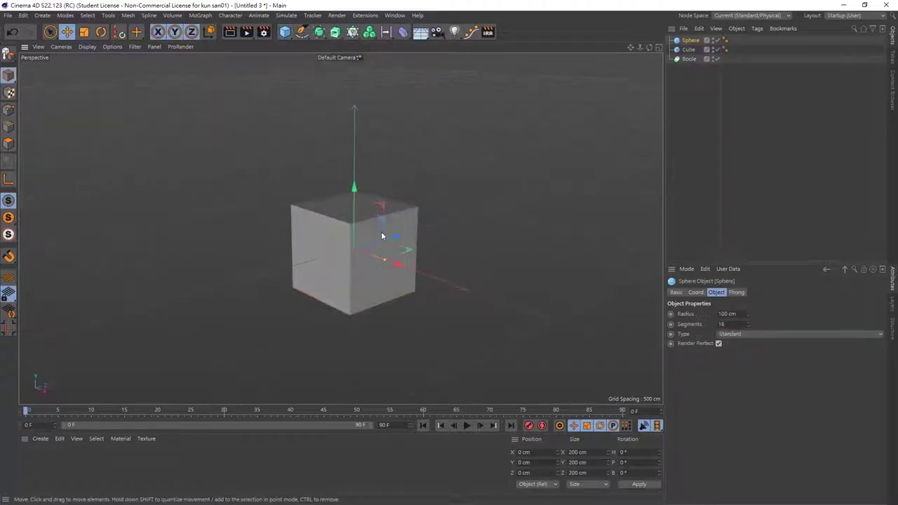
mouse_move(384, 235)
mouse_down()
mouse_move(455, 220)
mouse_move(475, 176)
mouse_up()
Step: Select the sphere and cube together and parent them under the Boole object
shift+click(354, 214)
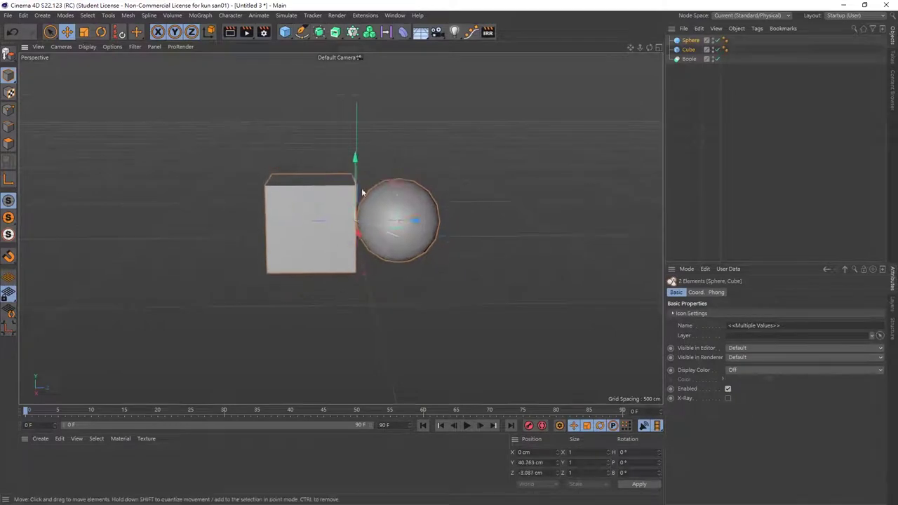
click(689, 40)
ctrl+click(688, 50)
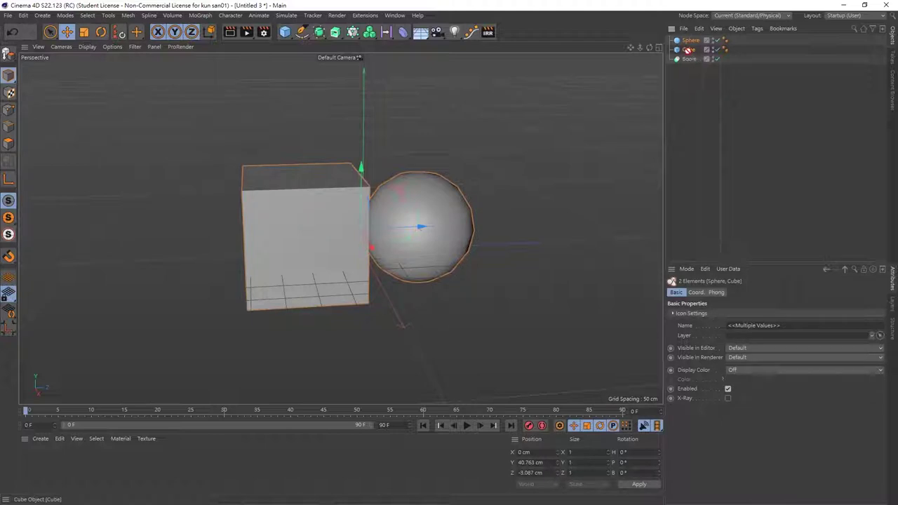
drag(691, 58, 691, 59)
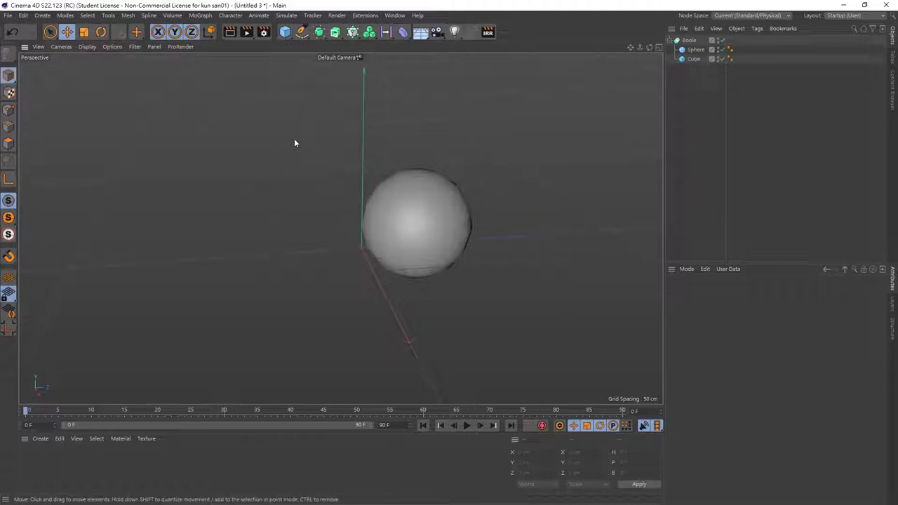
Step: Click through Boole, Sphere and Cube in the Object Manager, ending on the cube
click(701, 59)
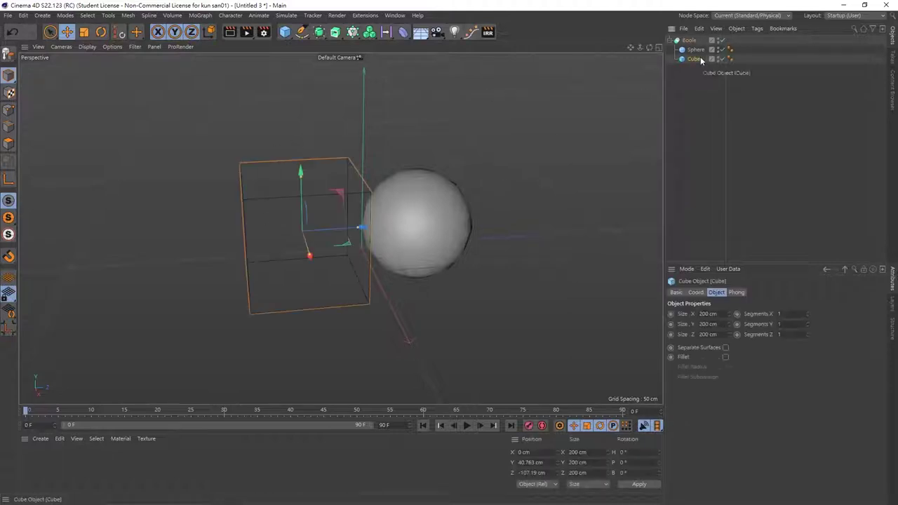
click(689, 40)
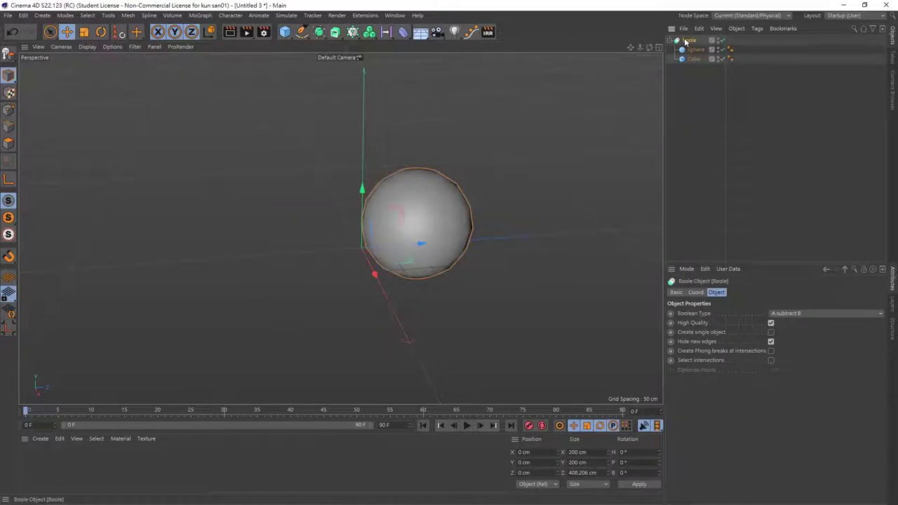
click(693, 50)
click(686, 41)
click(705, 51)
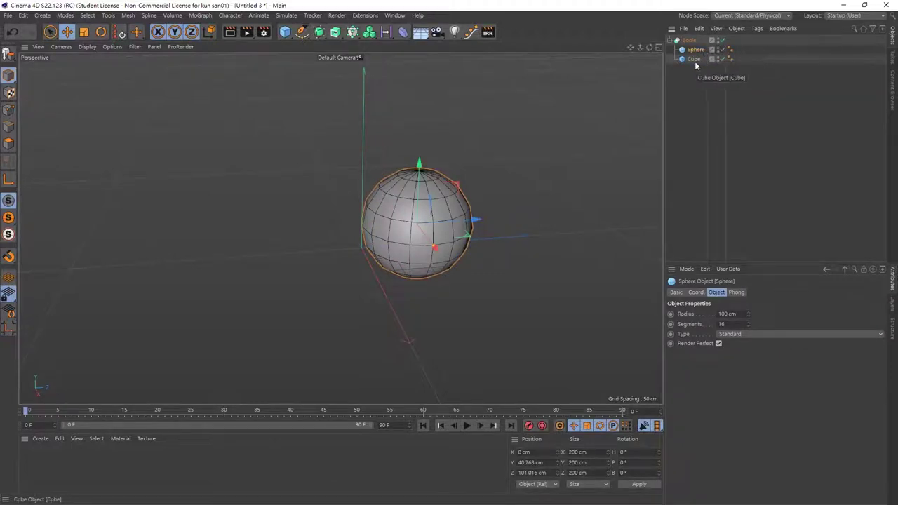
click(695, 59)
click(696, 51)
click(694, 59)
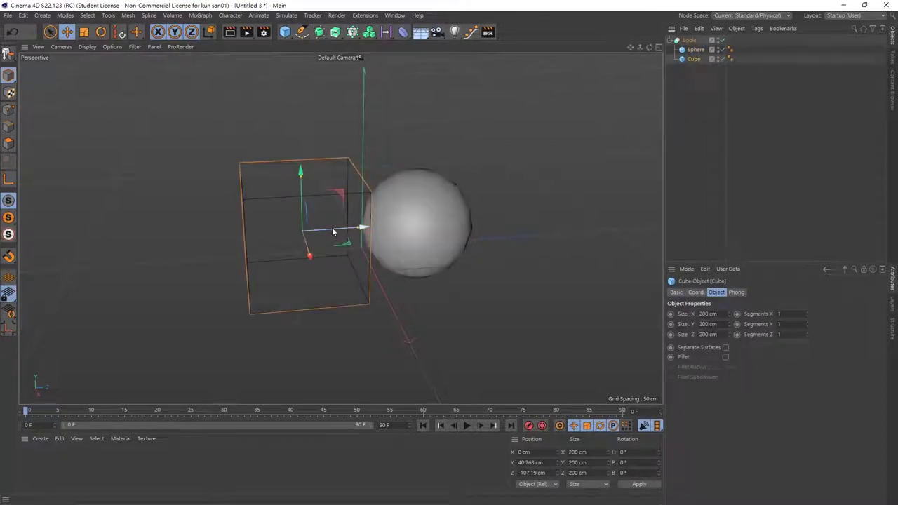
Step: Move the cube up into the sphere and orbit to inspect the carved notch
mouse_move(332, 231)
alt+mouse_down()
mouse_move(339, 197)
mouse_move(368, 202)
mouse_move(395, 232)
mouse_move(451, 212)
mouse_move(400, 236)
alt+mouse_up()
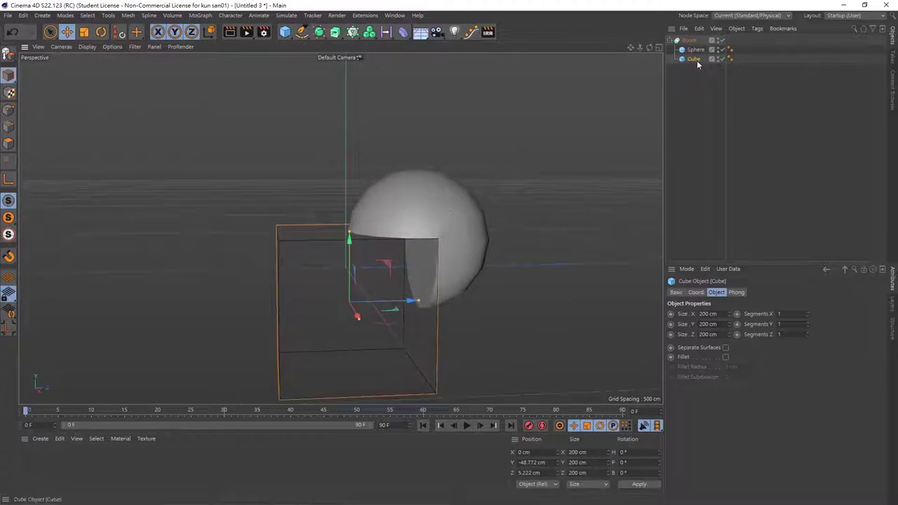
mouse_move(386, 267)
mouse_down()
mouse_move(389, 242)
mouse_move(401, 280)
mouse_move(428, 238)
mouse_move(418, 269)
mouse_up()
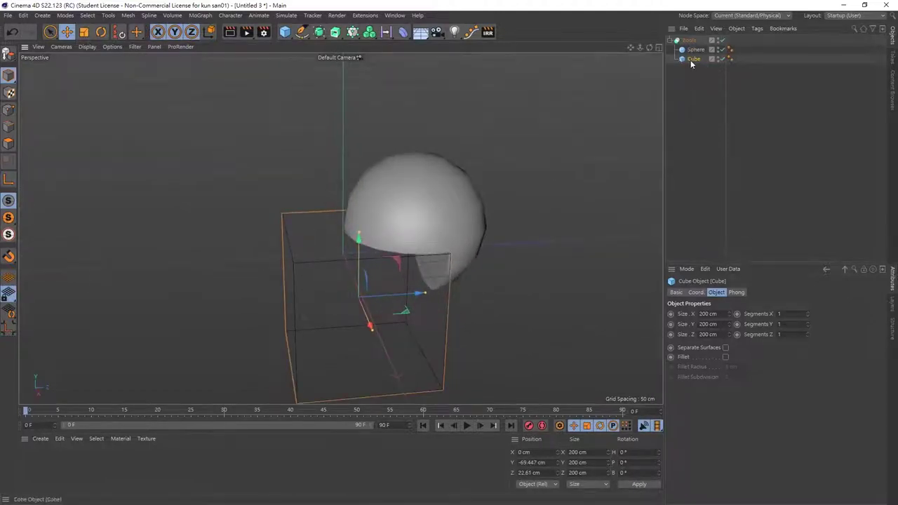
click(689, 40)
mouse_move(395, 271)
alt+mouse_down()
mouse_move(407, 220)
mouse_move(516, 162)
alt+mouse_up()
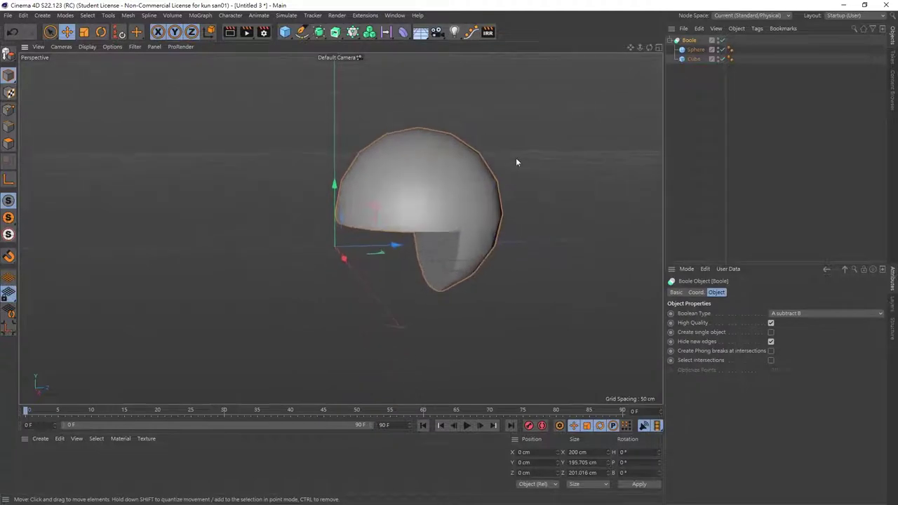
Step: Nudge the cube to a new Y/Z position and reorder it above the Sphere in the Boole
click(516, 162)
click(689, 40)
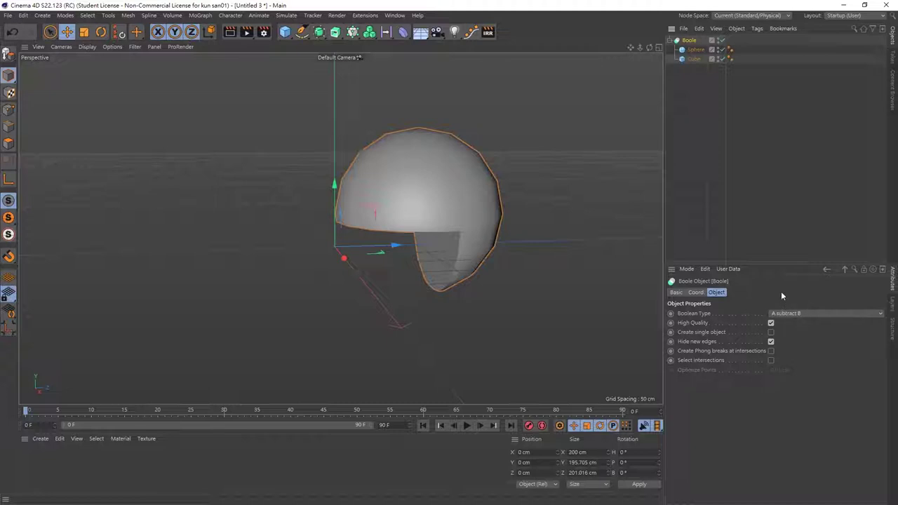
click(694, 59)
click(694, 50)
click(694, 59)
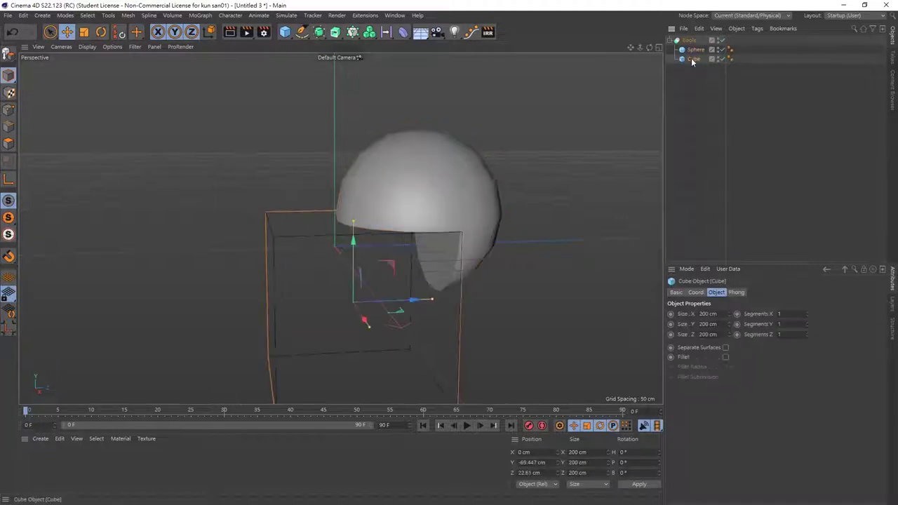
mouse_move(394, 268)
mouse_down()
mouse_move(371, 269)
mouse_move(413, 265)
mouse_move(367, 257)
mouse_up()
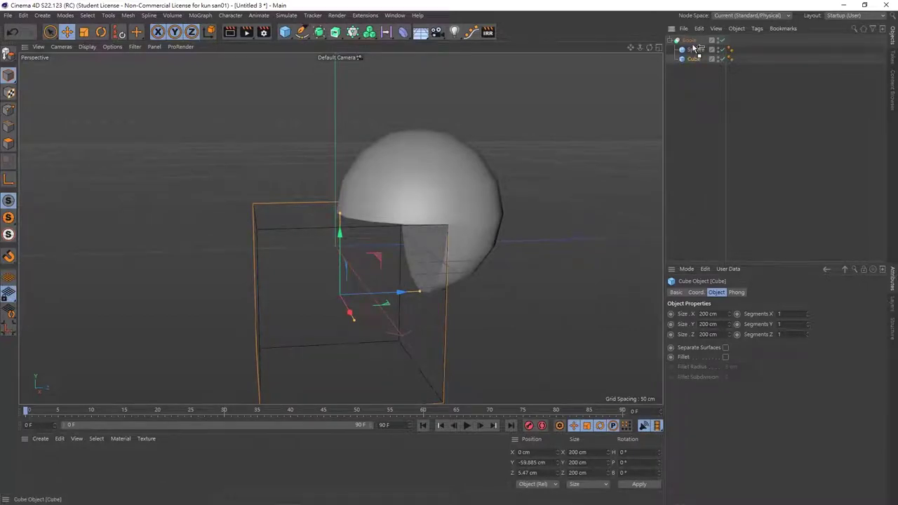
drag(694, 52, 695, 62)
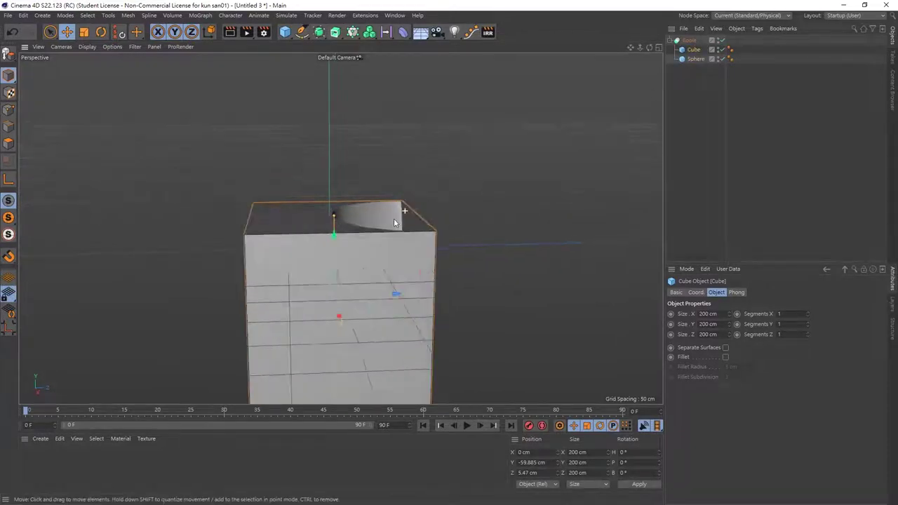
Step: Move the sphere onto the cube's upper front edge under Boole and check the Boolean Type
alt+drag(393, 218, 284, 235)
click(696, 59)
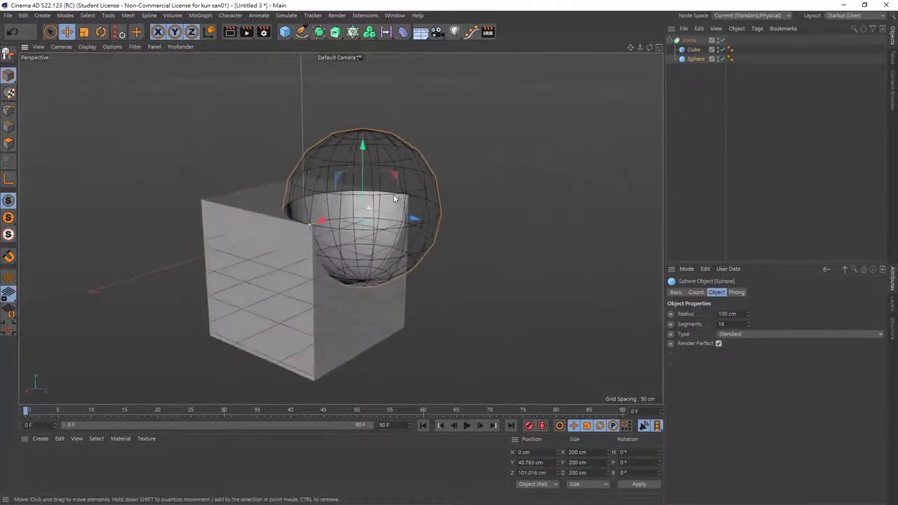
mouse_move(371, 176)
mouse_down()
mouse_move(373, 235)
mouse_move(373, 200)
mouse_up()
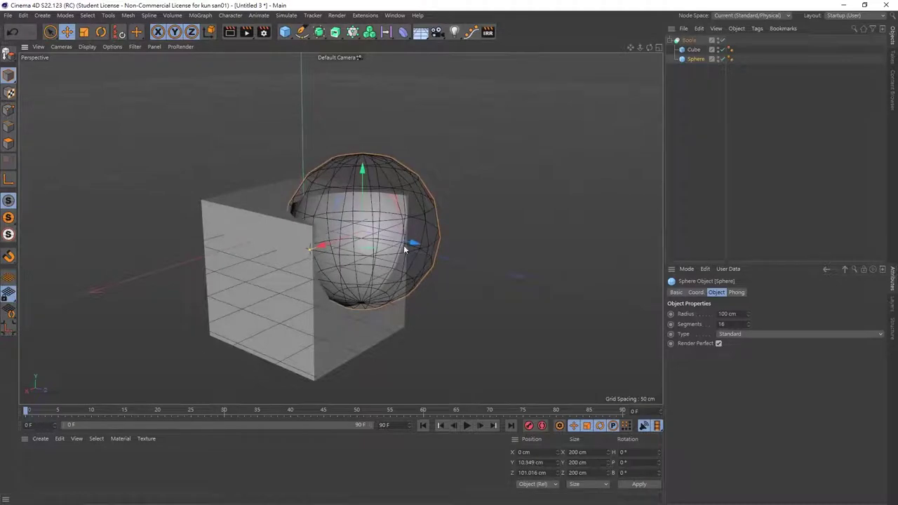
mouse_move(414, 245)
mouse_down()
mouse_move(367, 221)
mouse_move(310, 249)
mouse_move(240, 266)
mouse_move(337, 211)
mouse_move(400, 196)
mouse_up()
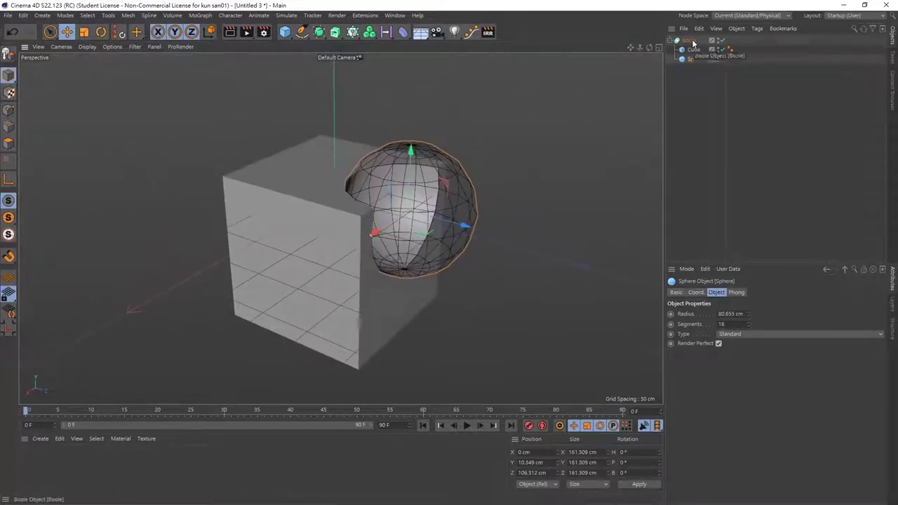
drag(693, 44, 690, 40)
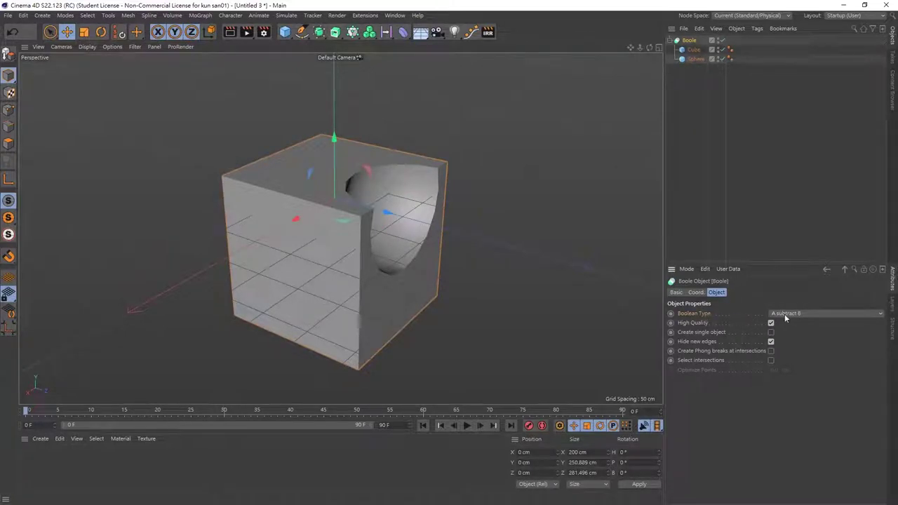
click(814, 315)
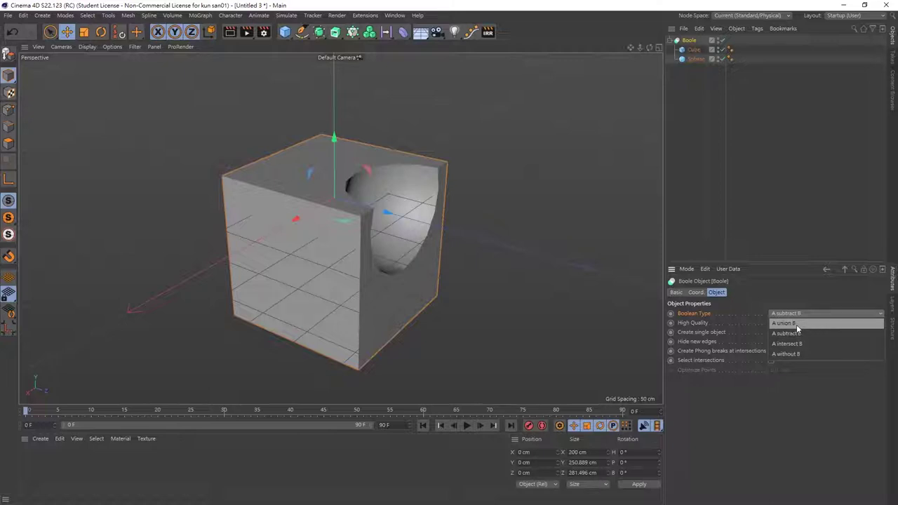
Step: Set the Boole to A union B and inspect the joined shape in an enlarged view
click(797, 325)
alt+drag(436, 148, 517, 108)
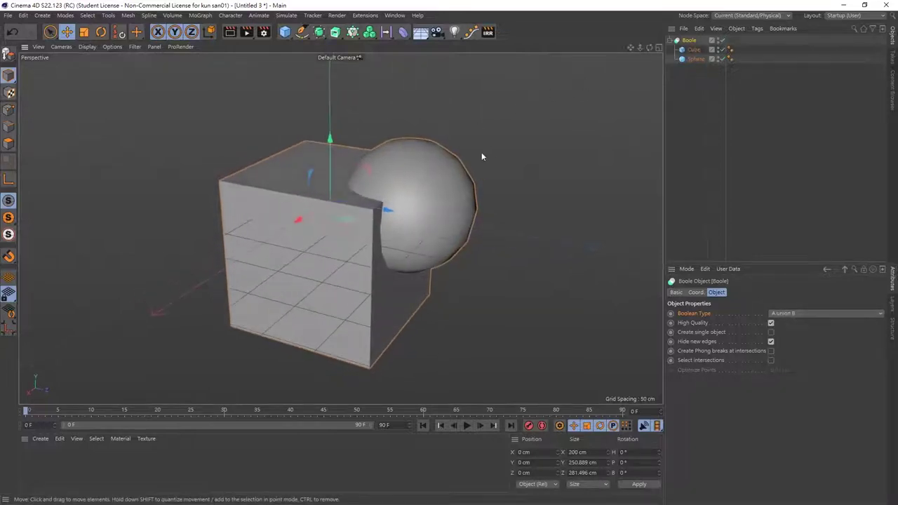
mouse_move(482, 157)
alt+mouse_down()
mouse_move(421, 191)
mouse_move(406, 188)
alt+mouse_up()
key(F5)
middle_click(290, 252)
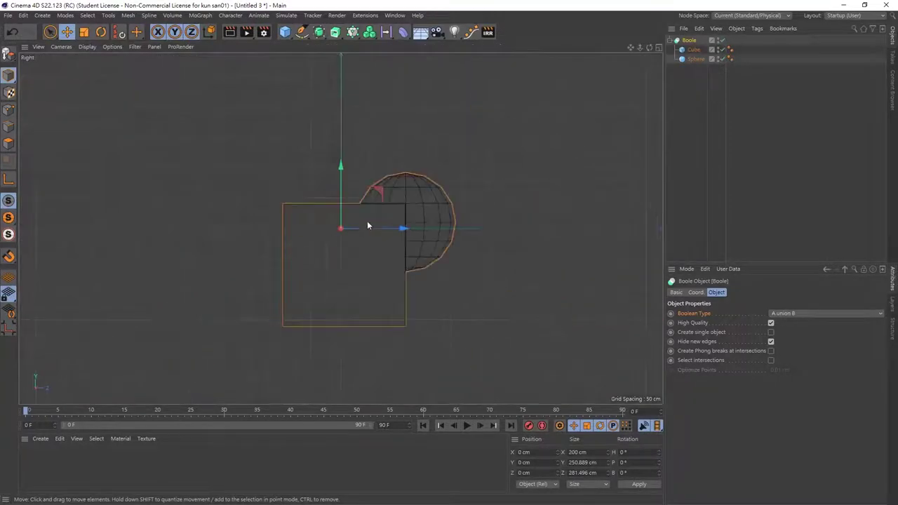
scroll(385, 214, up, 3)
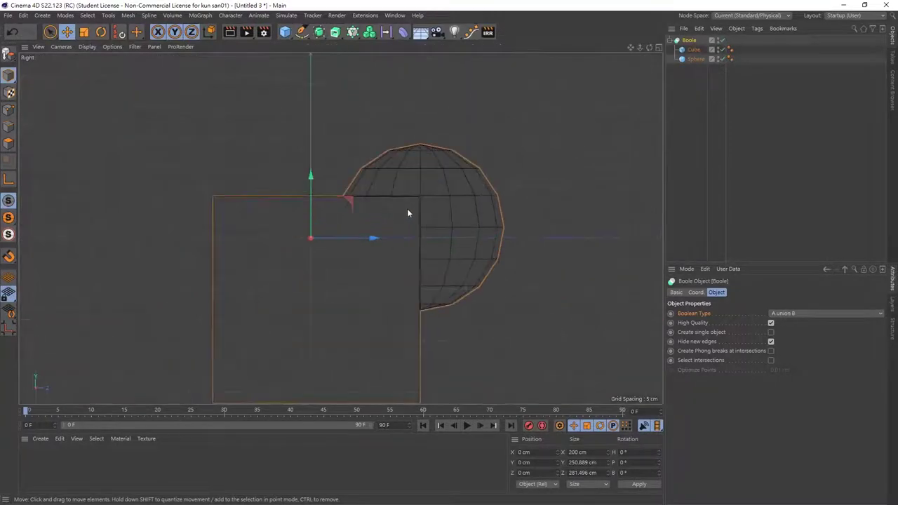
Step: Toggle the Boole off and back on to compare, then return to the perspective view
click(721, 41)
click(722, 40)
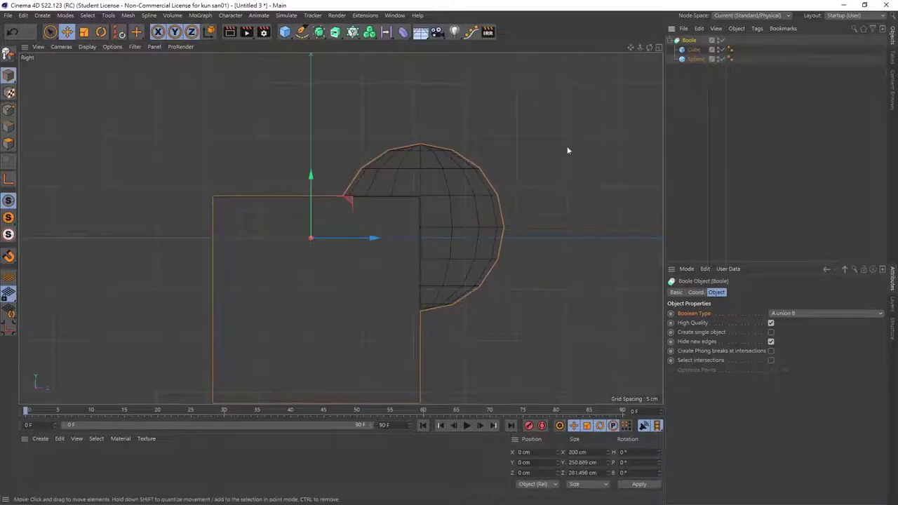
middle_click(413, 203)
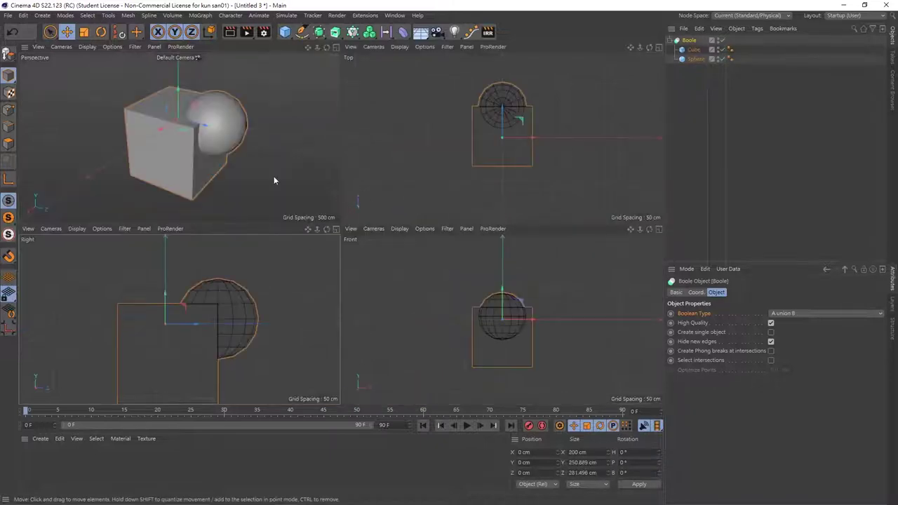
middle_click(176, 140)
click(86, 47)
Step: Show the scene as wireframe lines and briefly disable, then restore, the Boole
click(95, 133)
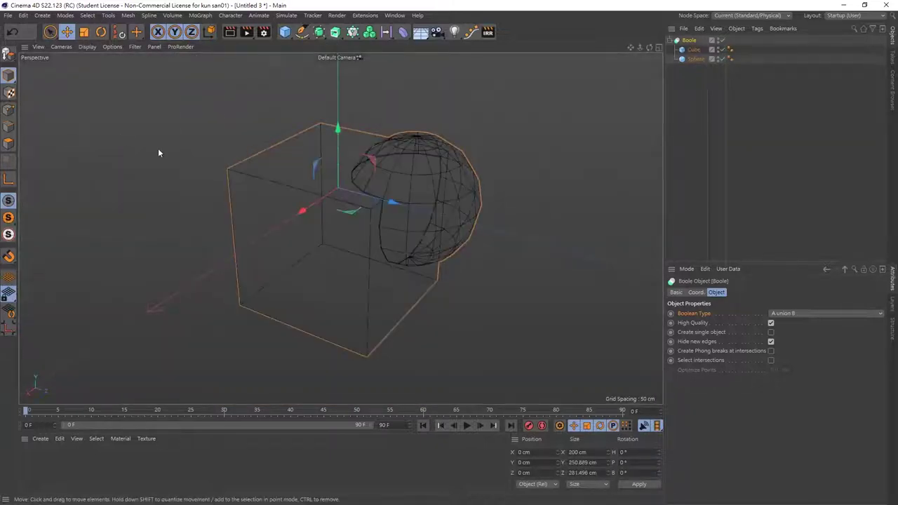
alt+drag(351, 183, 411, 197)
click(722, 40)
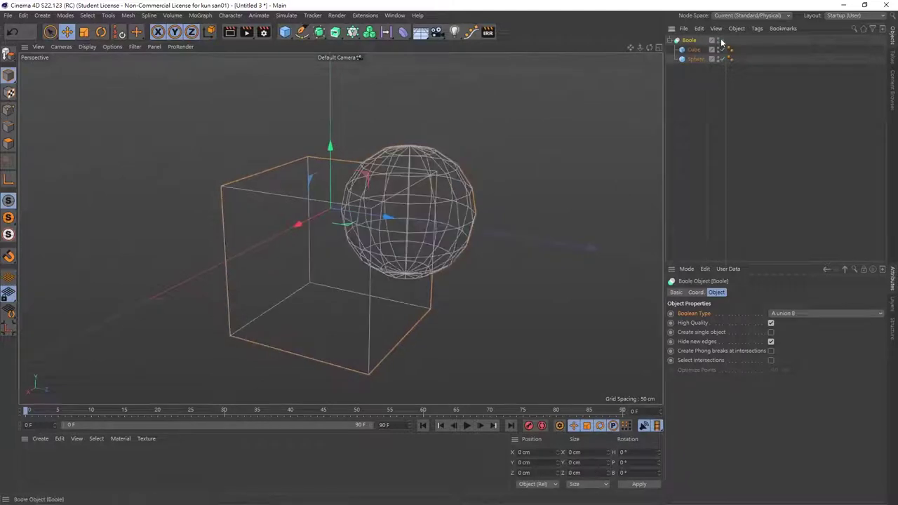
alt+drag(300, 235, 361, 200)
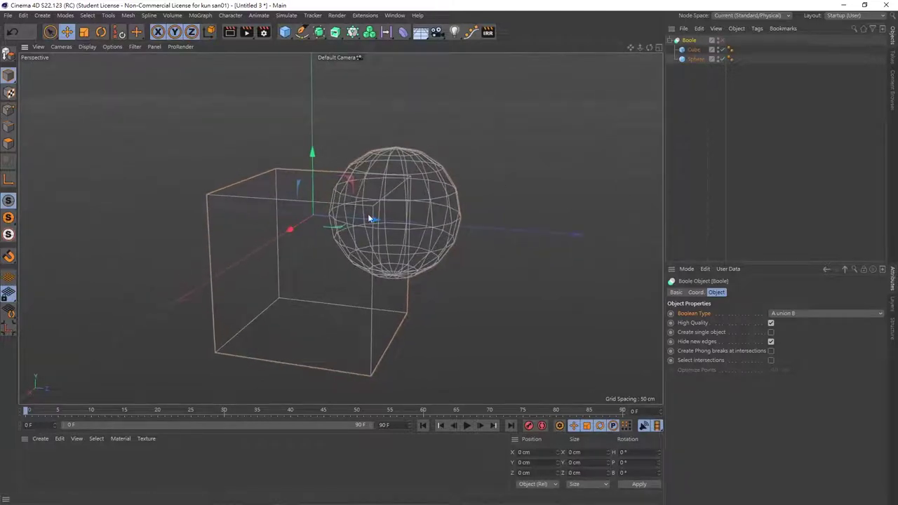
key(ctrl+z)
mouse_move(365, 221)
alt+mouse_down()
mouse_move(403, 192)
mouse_move(378, 174)
mouse_move(362, 203)
mouse_move(372, 208)
mouse_move(402, 182)
mouse_move(433, 187)
alt+mouse_up()
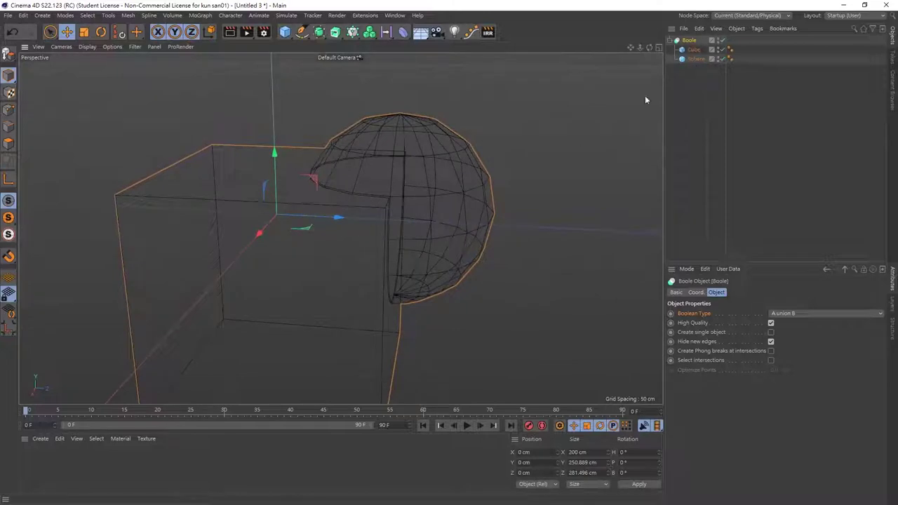
alt+drag(369, 206, 436, 184)
Step: Cycle the selection among the Boole, sphere and cube in the viewport
click(602, 161)
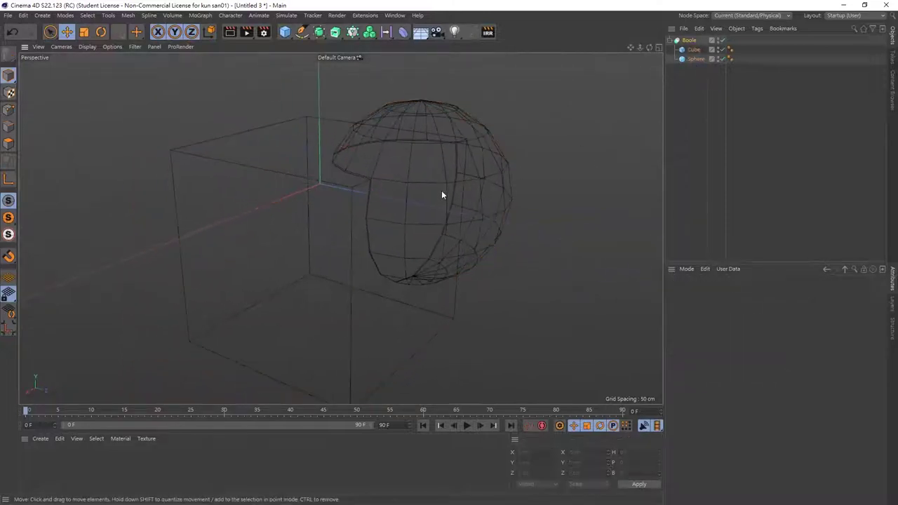
click(364, 183)
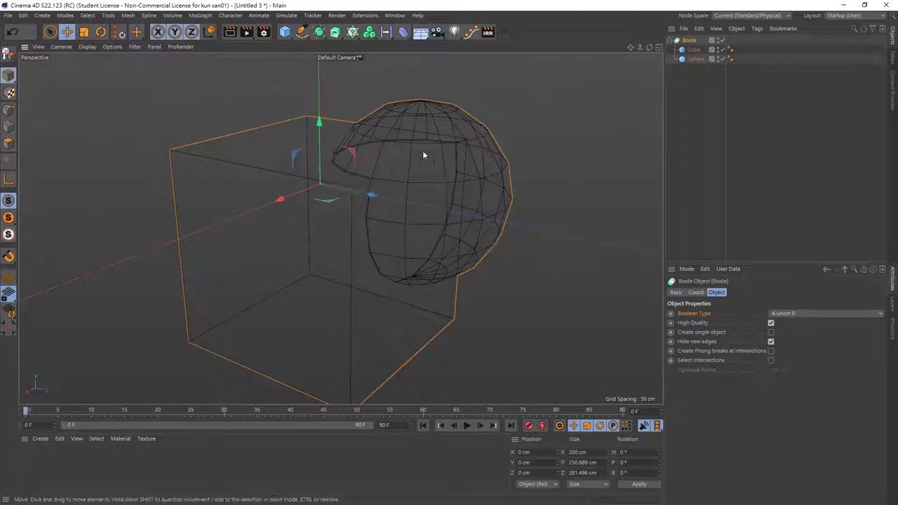
click(353, 173)
click(357, 174)
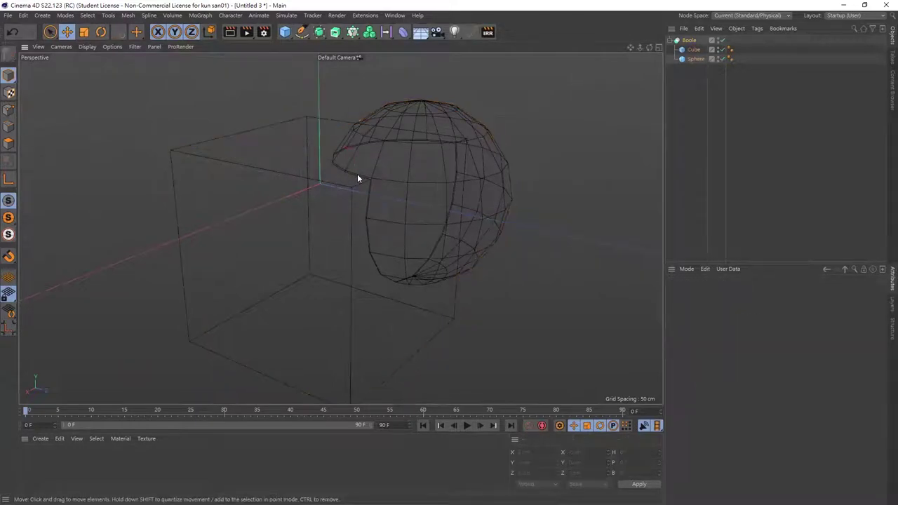
click(357, 174)
click(317, 161)
click(485, 165)
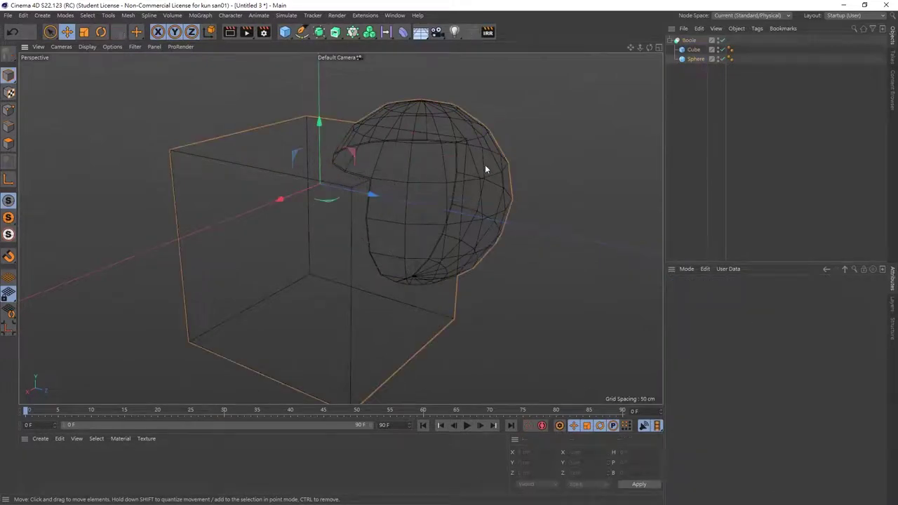
click(485, 165)
click(485, 165)
click(485, 166)
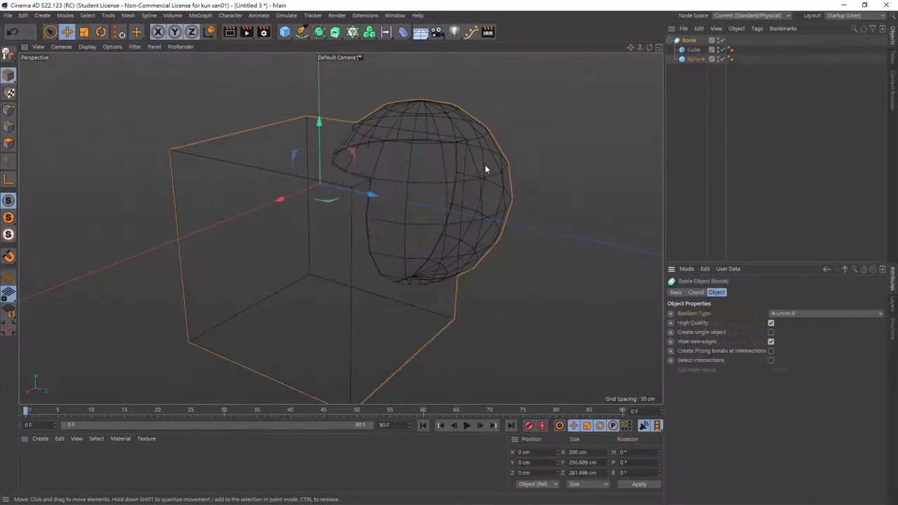
click(485, 165)
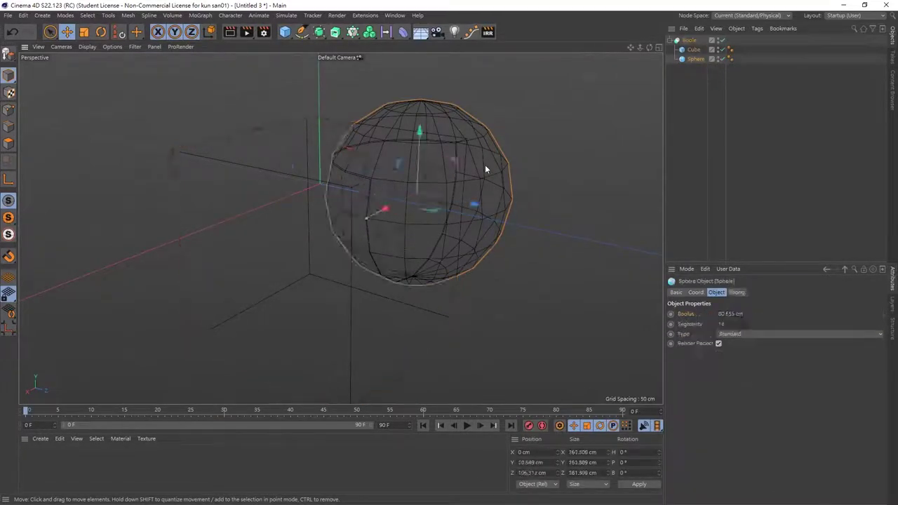
click(237, 173)
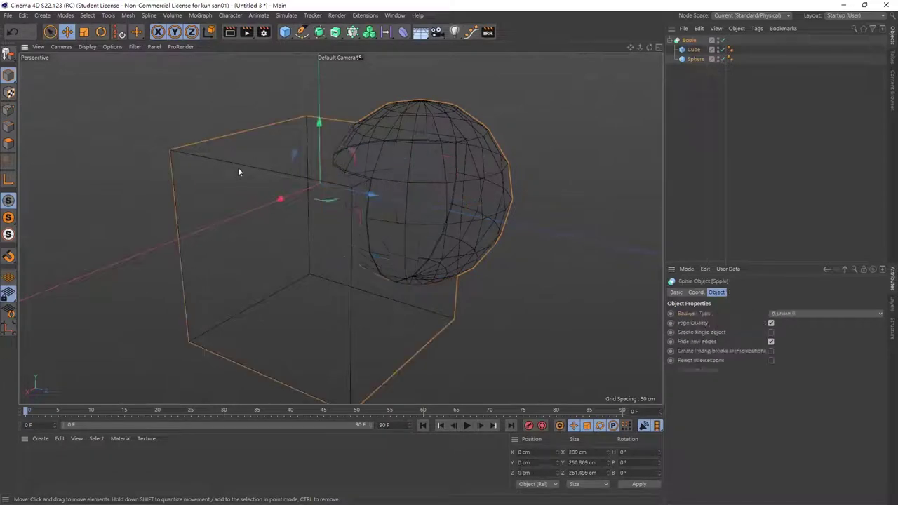
Step: Select the sphere and move it up and away from the cube
click(691, 59)
click(693, 50)
click(695, 59)
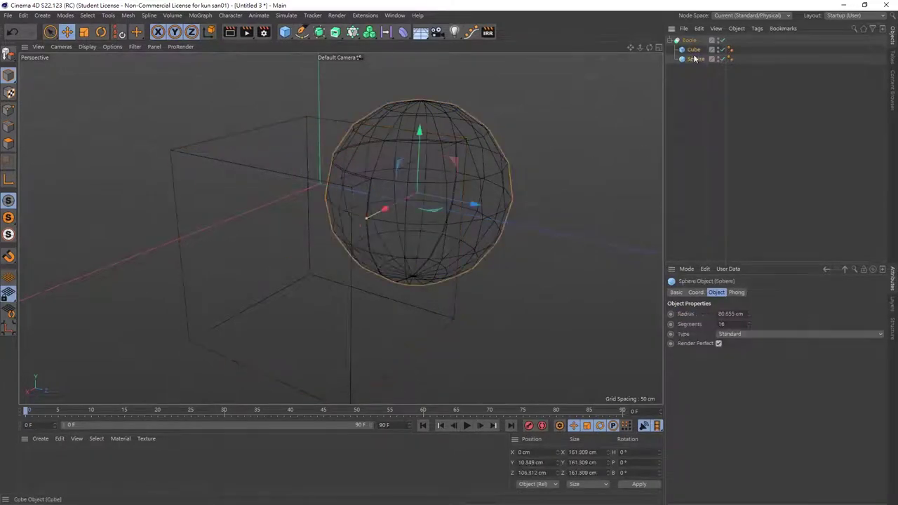
click(693, 50)
click(694, 58)
drag(454, 174, 351, 171)
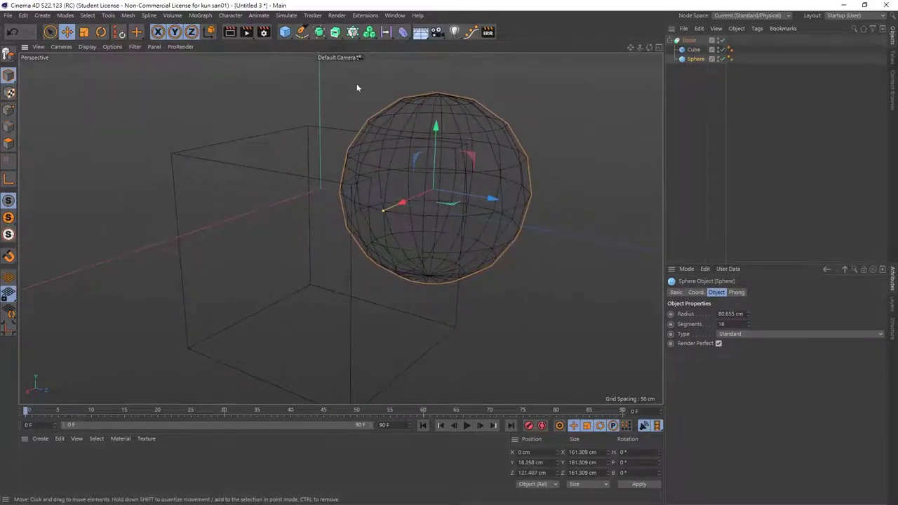
Step: Move the whole Boole up and right, then reselect the sphere and cube
click(362, 153)
mouse_move(354, 156)
mouse_down()
mouse_move(404, 146)
mouse_move(344, 143)
mouse_up()
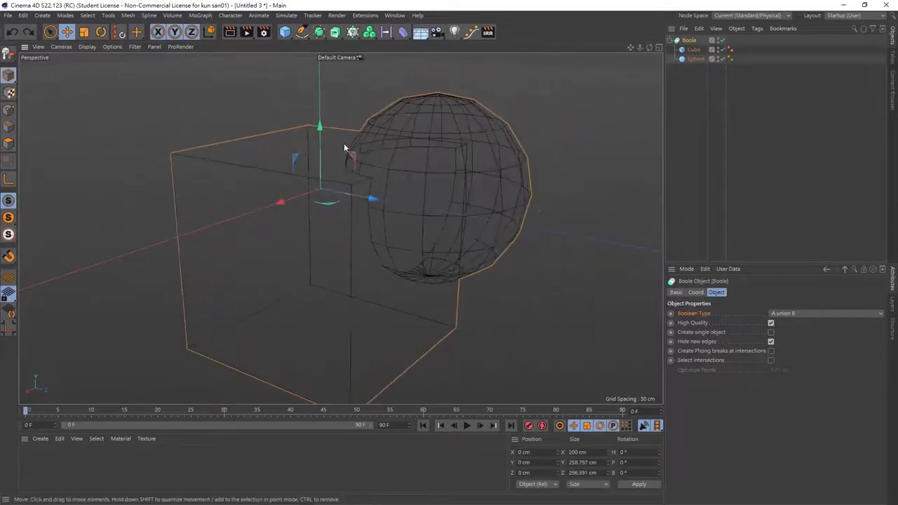
click(457, 132)
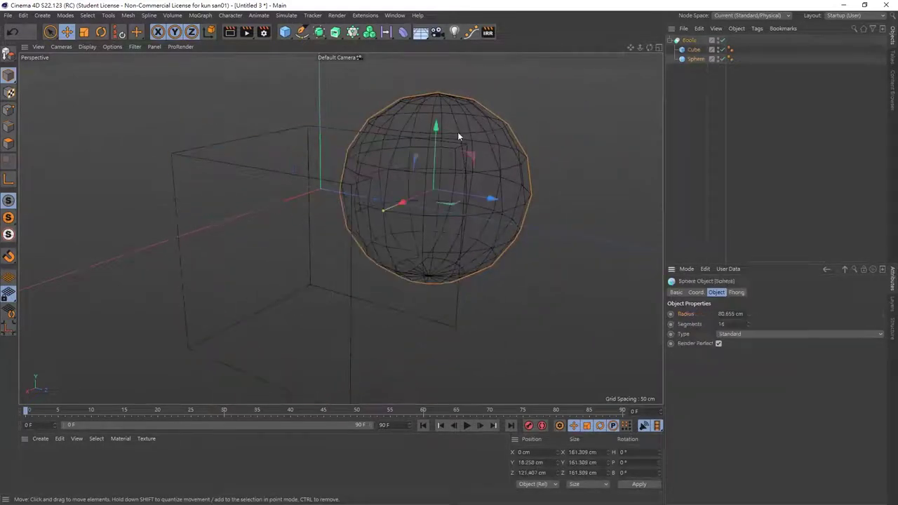
click(295, 129)
Step: Switch the viewport to Gouraud Shading (Lines) and select the Boole
click(83, 47)
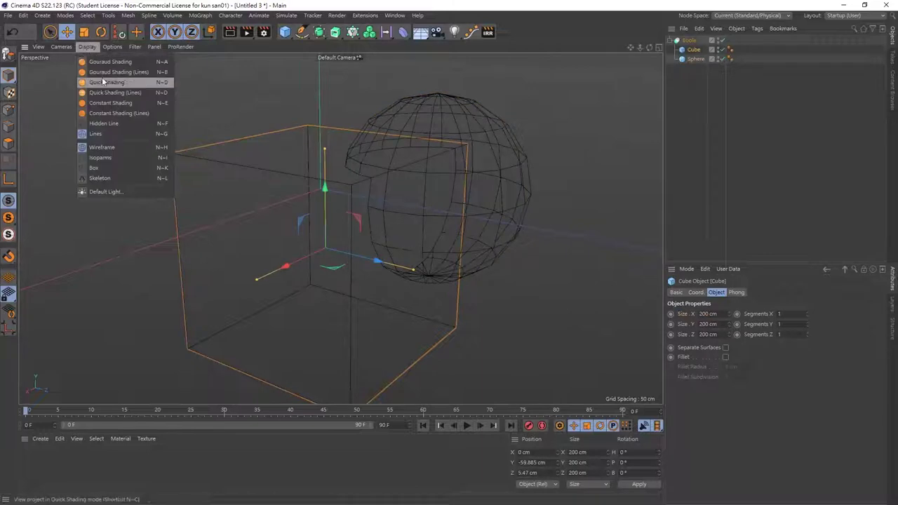
click(113, 73)
alt+drag(436, 191, 393, 186)
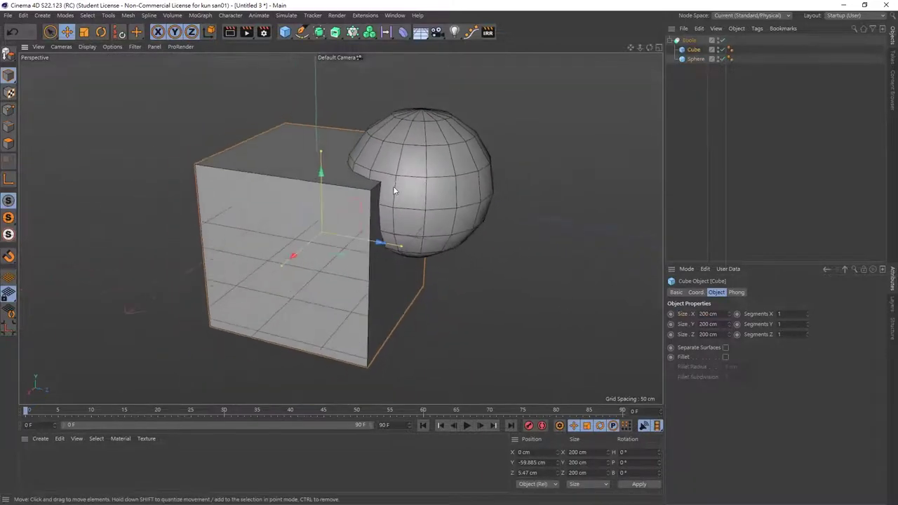
click(687, 43)
alt+drag(608, 356, 384, 292)
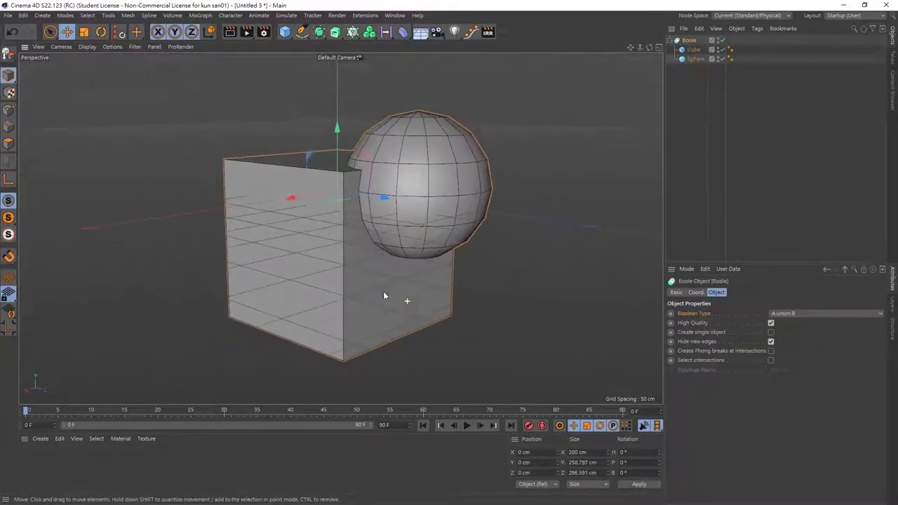
Step: Change the Boolean Type to A intersect B
click(786, 313)
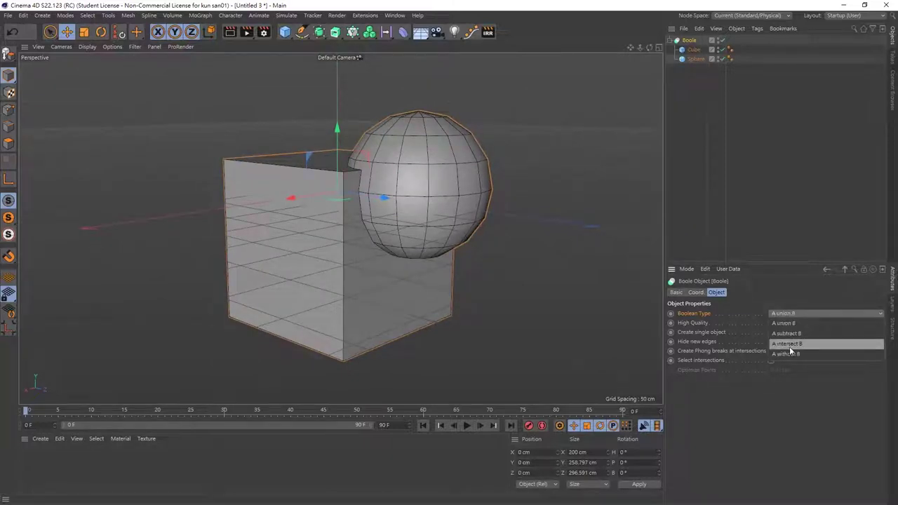
click(788, 345)
mouse_move(408, 223)
alt+mouse_down()
mouse_move(415, 184)
mouse_move(398, 179)
alt+mouse_up()
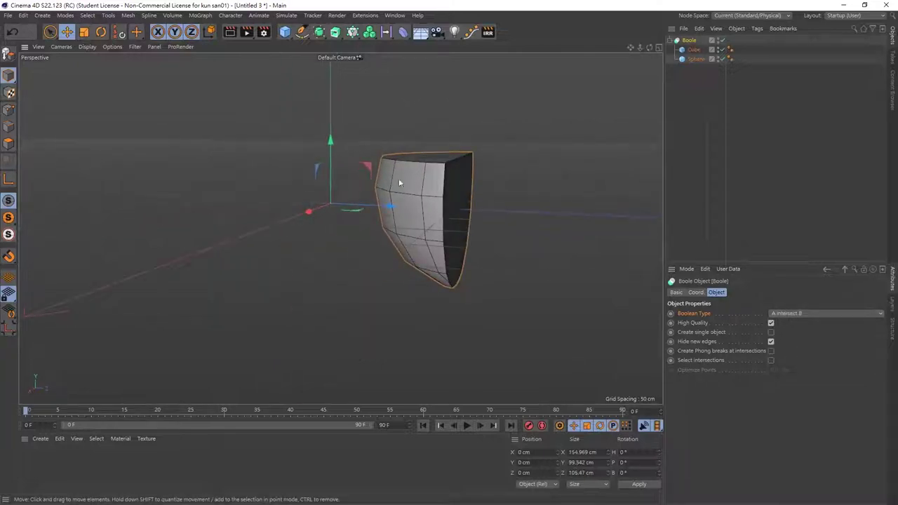
Step: Slide the sphere sideways to reshape the intersection, then switch to Illustrator
click(517, 150)
mouse_move(519, 150)
mouse_down()
mouse_move(481, 167)
mouse_move(463, 148)
mouse_move(475, 144)
mouse_up()
key(alt+Tab)
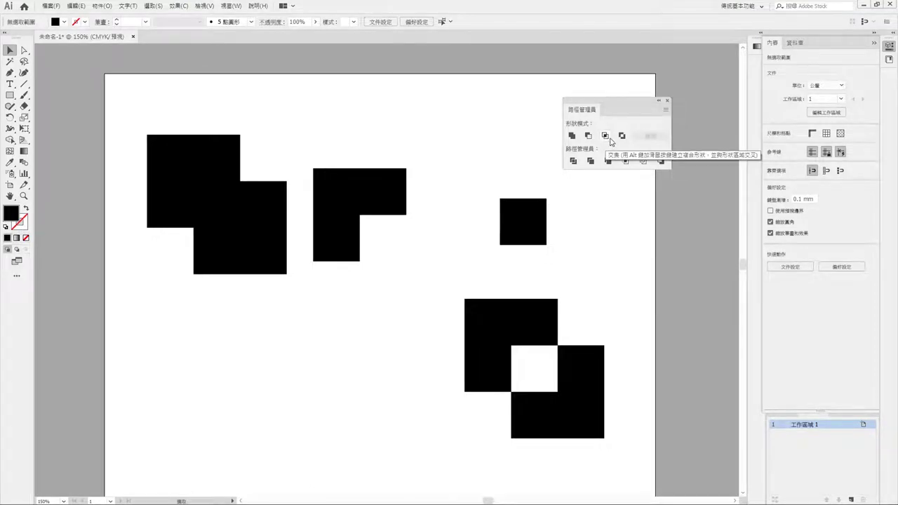
Step: Return from Illustrator's Pathfinder Intersect comparison to Cinema 4D
key(alt+Tab)
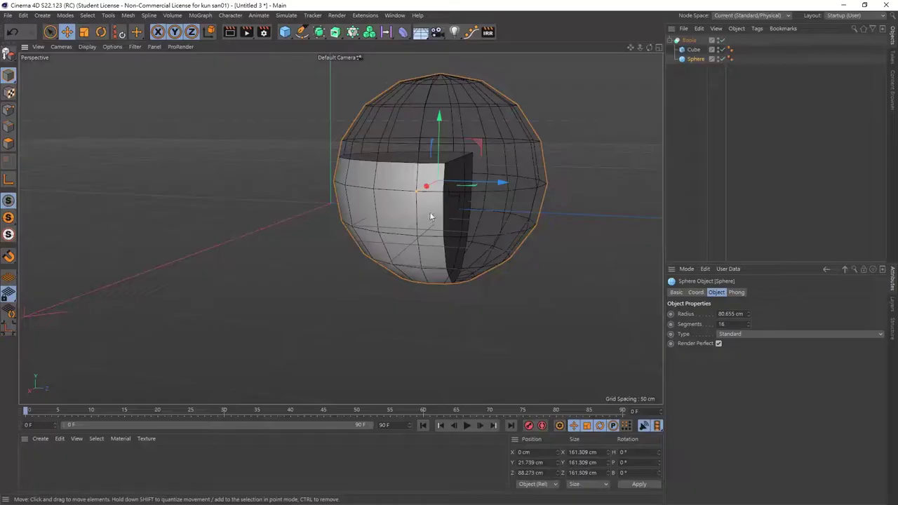
Step: Select the Boole and set its Boolean Type to A without B
click(689, 40)
click(789, 314)
click(785, 356)
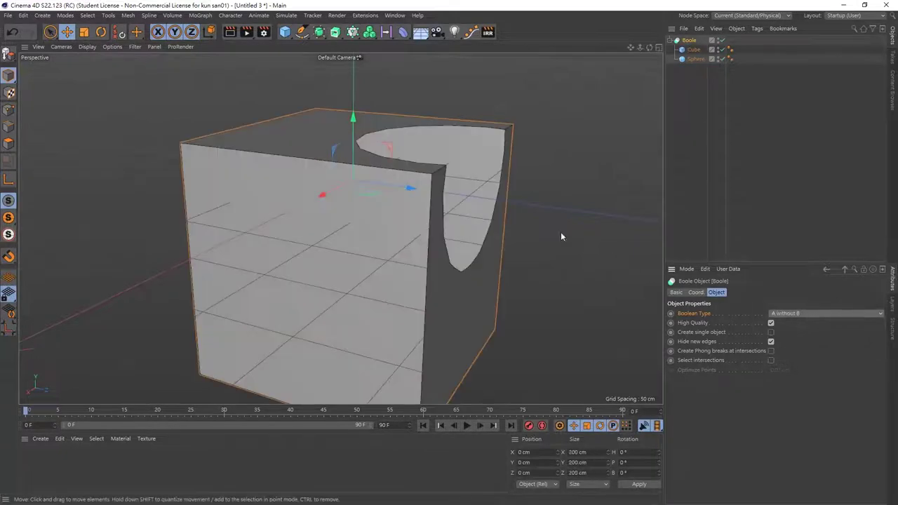
mouse_move(422, 188)
alt+mouse_down()
mouse_move(345, 193)
mouse_move(434, 200)
mouse_move(455, 191)
mouse_move(400, 183)
alt+mouse_up()
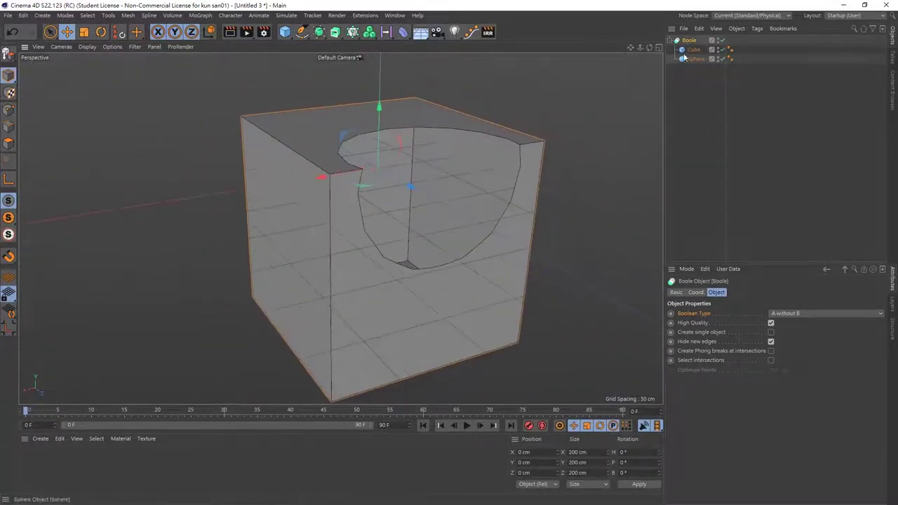
Step: Zoom and orbit close to inspect the spherical cut, then reselect the Boole
click(693, 49)
click(695, 58)
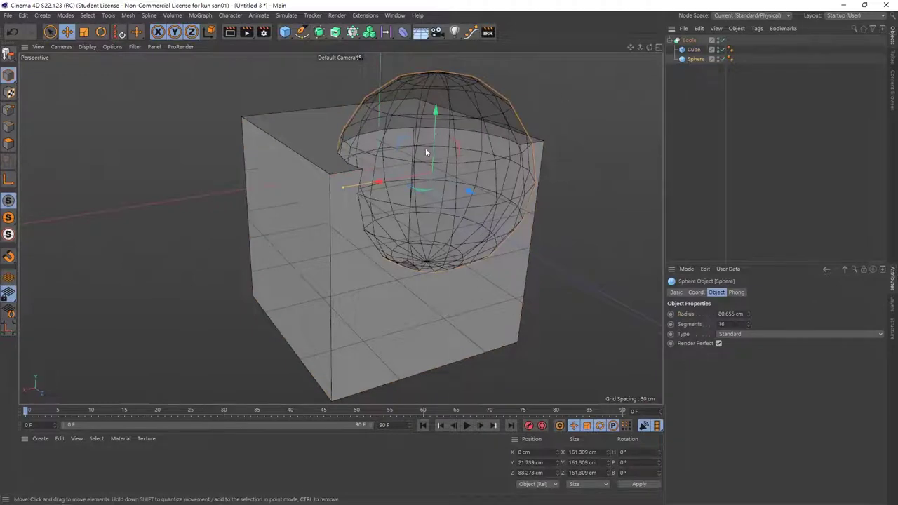
click(633, 87)
scroll(469, 138, up, 2)
scroll(470, 139, up, 3)
scroll(405, 150, up, 2)
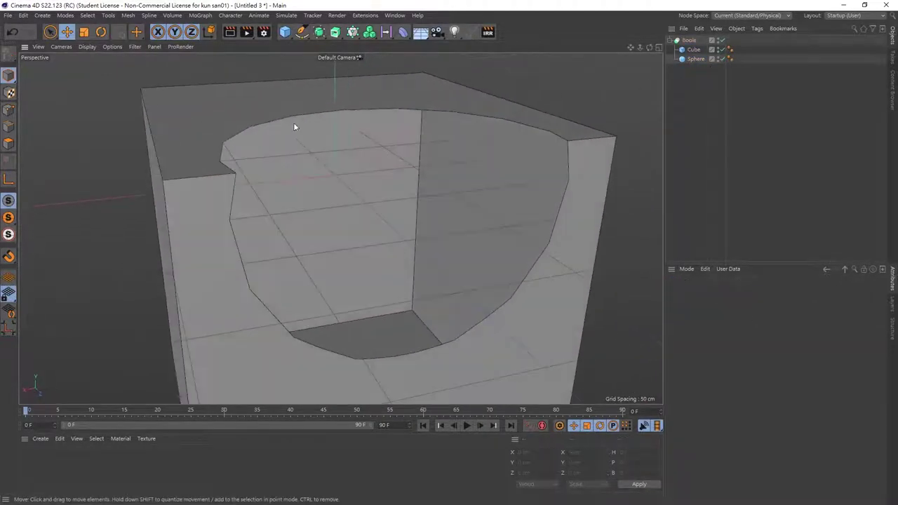
alt+drag(484, 292, 511, 301)
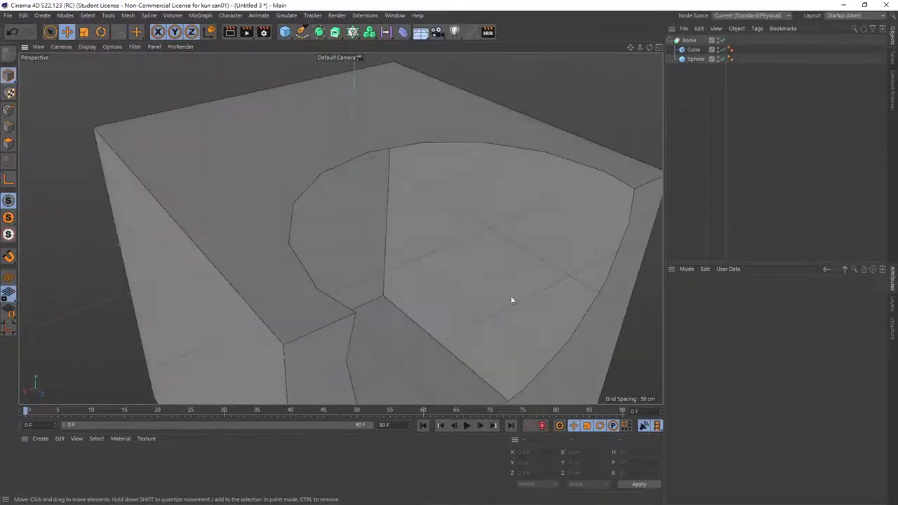
mouse_move(550, 156)
alt+mouse_down()
mouse_move(515, 120)
mouse_move(582, 137)
mouse_move(485, 176)
mouse_move(360, 278)
alt+mouse_up()
alt+drag(372, 203, 279, 184)
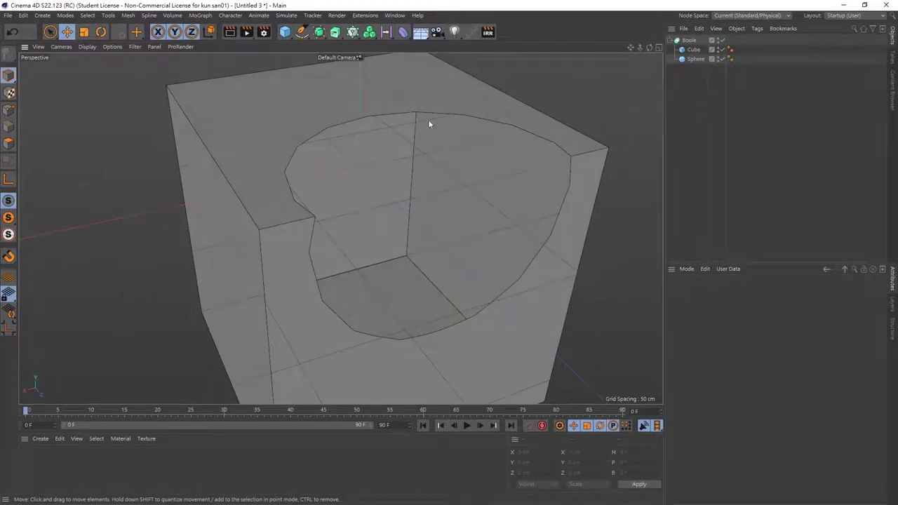
click(689, 40)
Step: Try A subtract B, then switch back to A without B
click(800, 313)
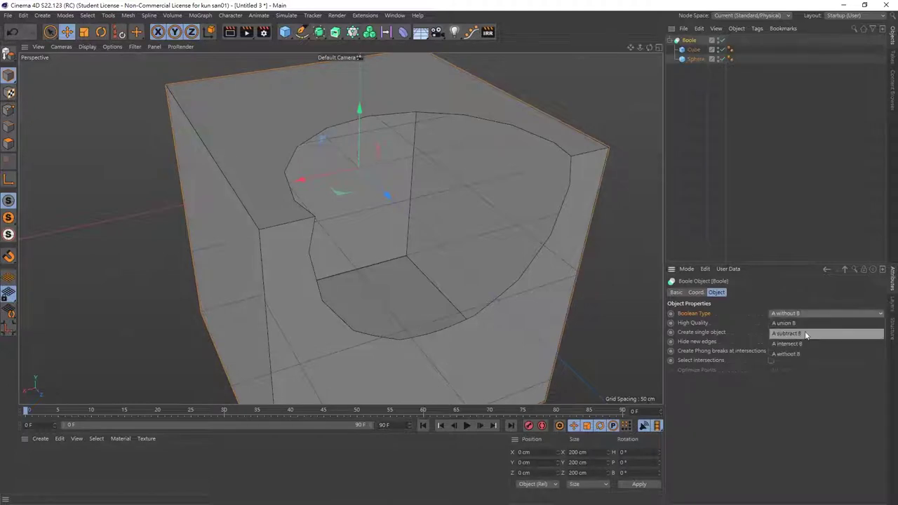
click(805, 333)
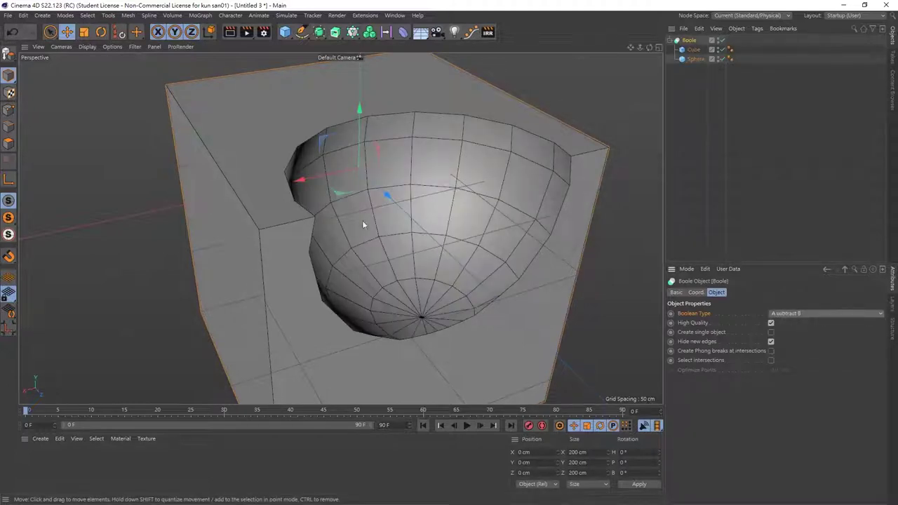
click(791, 313)
click(791, 350)
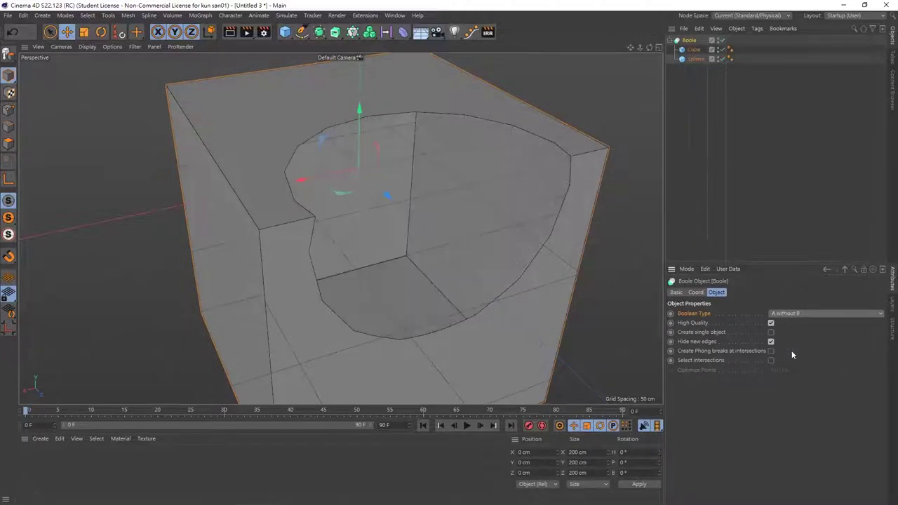
alt+drag(365, 149, 353, 150)
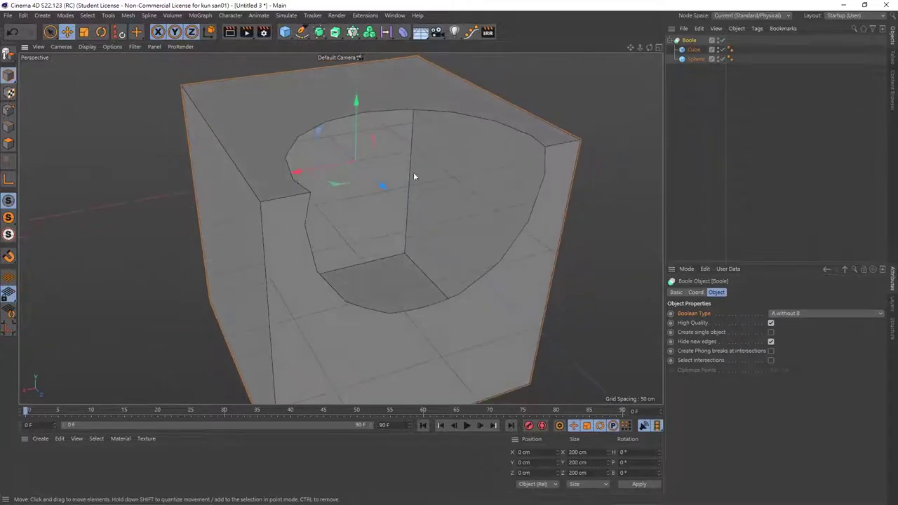
Step: Switch to A subtract B, then A union B, and orbit the merged shape
click(783, 314)
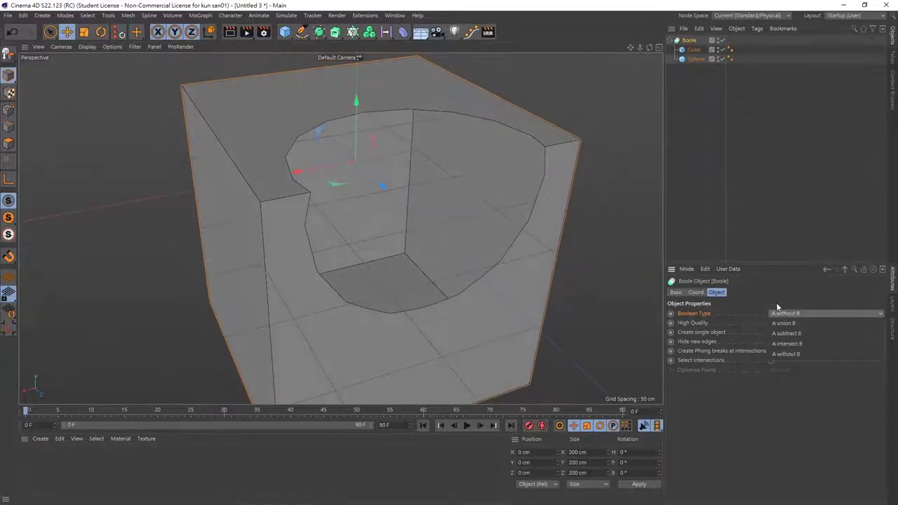
click(798, 332)
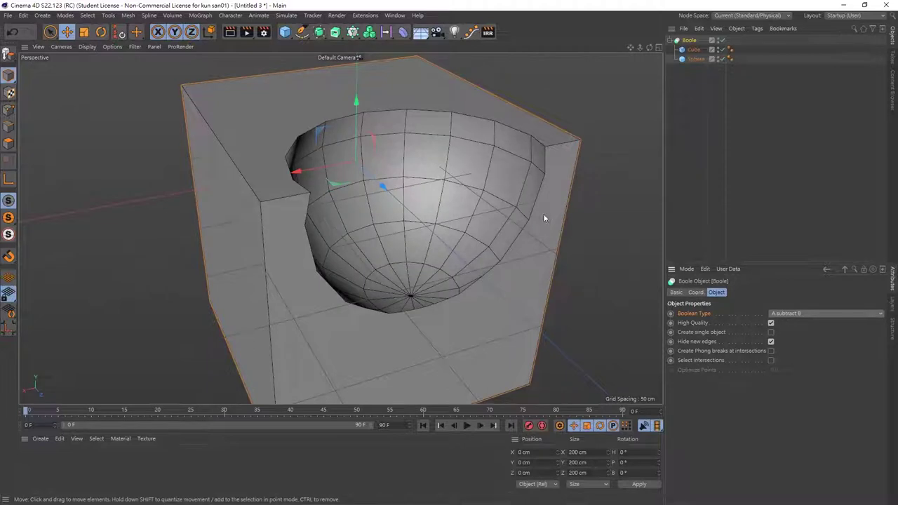
click(795, 315)
click(796, 314)
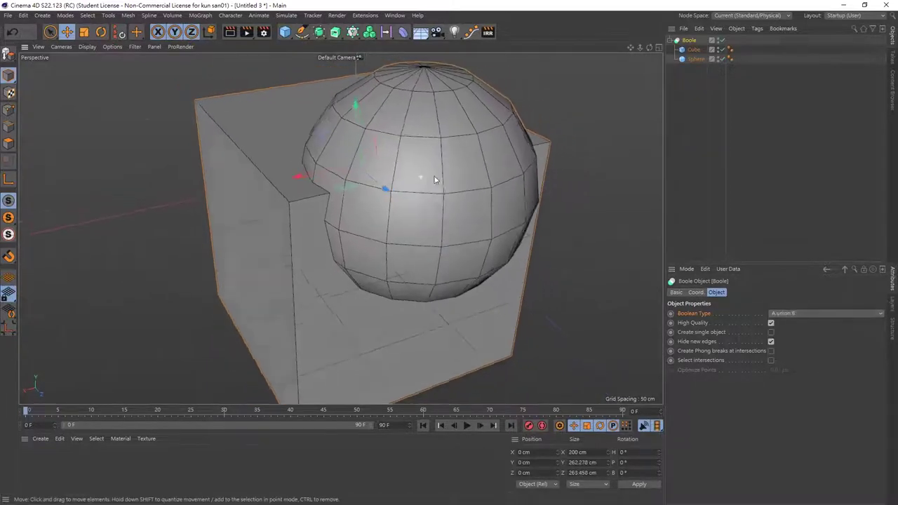
mouse_move(434, 180)
alt+mouse_down()
mouse_move(477, 193)
mouse_move(396, 190)
alt+mouse_up()
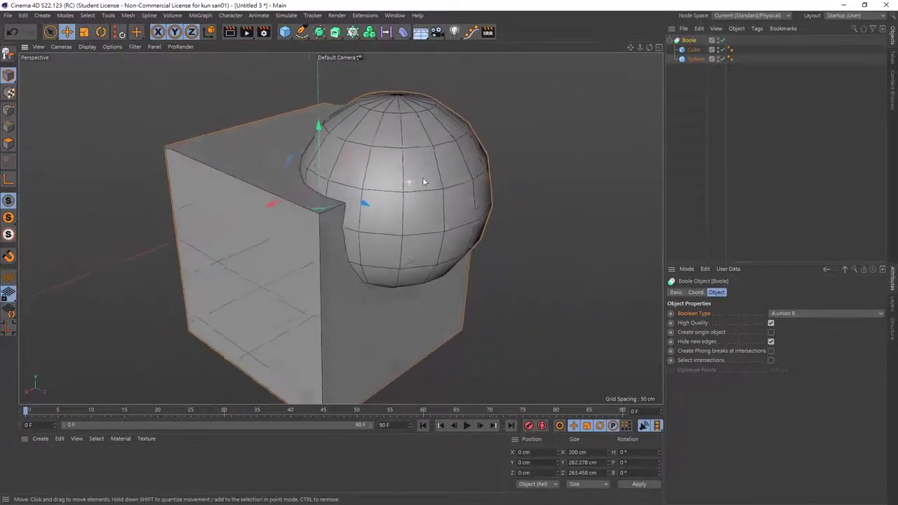
click(709, 75)
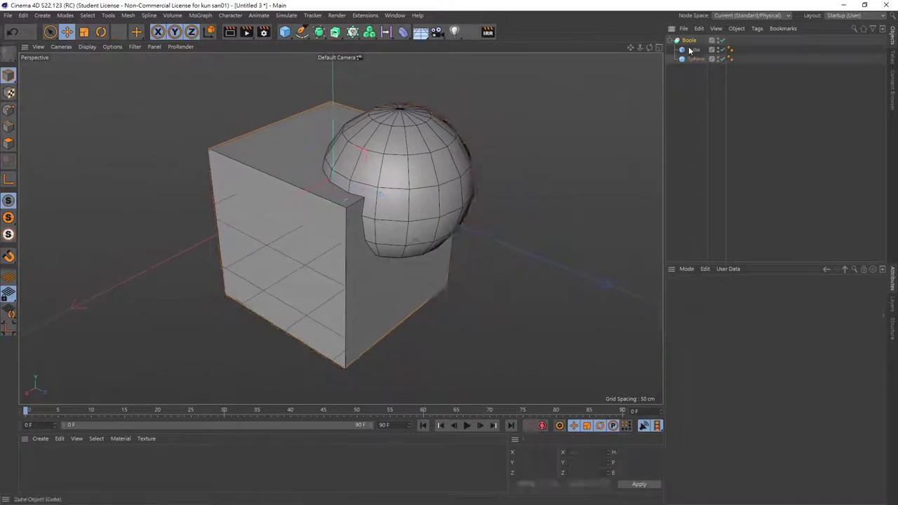
click(689, 40)
mouse_move(435, 138)
alt+mouse_down()
mouse_move(257, 131)
mouse_move(302, 140)
alt+mouse_up()
Step: Settle on A subtract B and select the Sphere inside the Boole
click(823, 317)
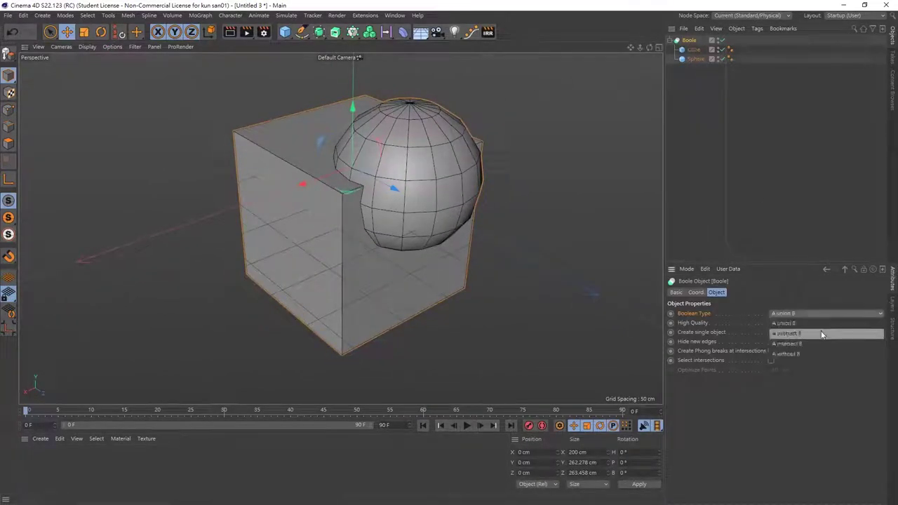
click(807, 331)
mouse_move(341, 225)
alt+mouse_down()
mouse_move(363, 190)
mouse_move(439, 165)
alt+mouse_up()
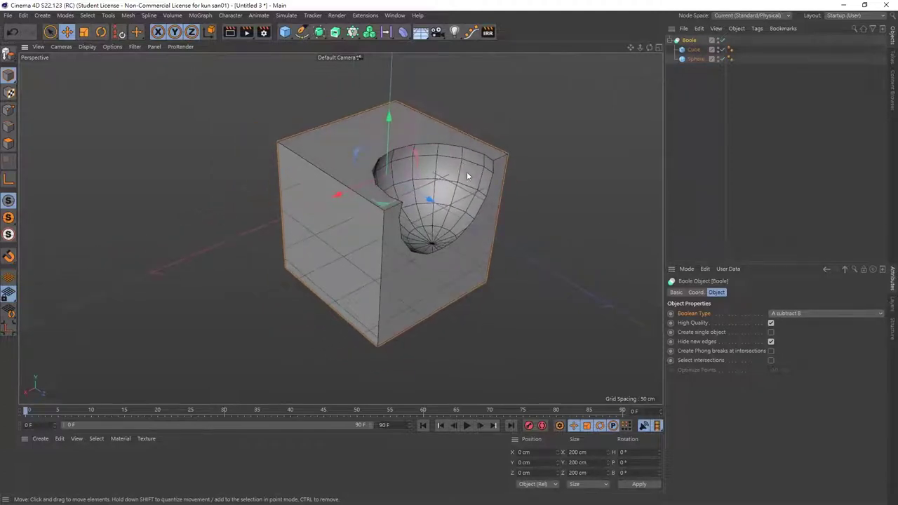
click(691, 105)
click(693, 59)
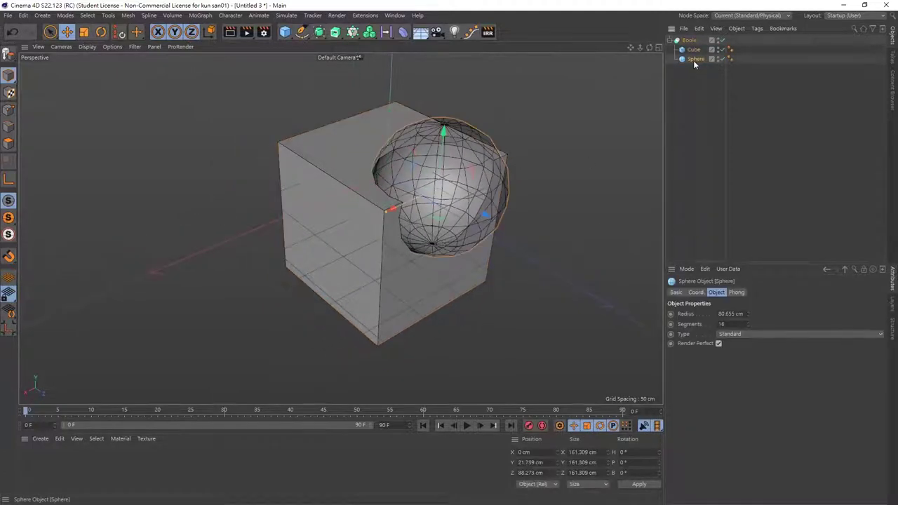
Step: Duplicate the sphere and move the copy down below the cube
ctrl+drag(694, 59, 693, 68)
alt+drag(356, 200, 469, 153)
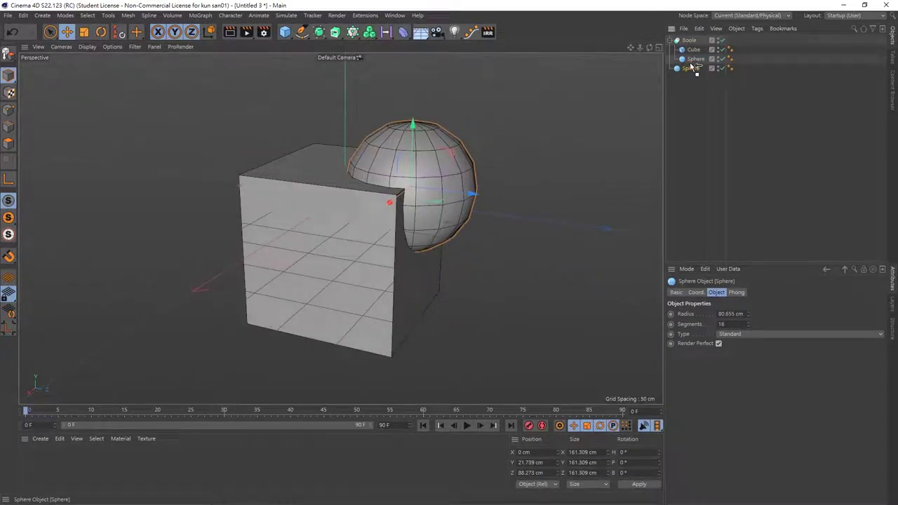
mouse_move(427, 176)
alt+mouse_down()
mouse_move(439, 157)
mouse_move(289, 217)
mouse_move(258, 266)
mouse_move(299, 242)
mouse_move(334, 197)
mouse_move(257, 307)
mouse_move(263, 293)
mouse_move(386, 227)
mouse_move(420, 240)
alt+mouse_up()
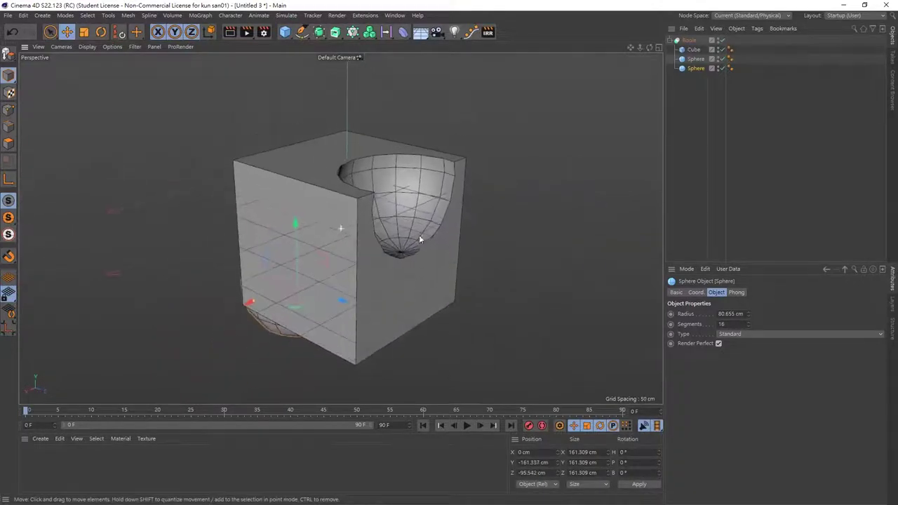
Step: Alternate selection between the Cube and Spheres, then clear it and orbit to the cube's top
click(693, 51)
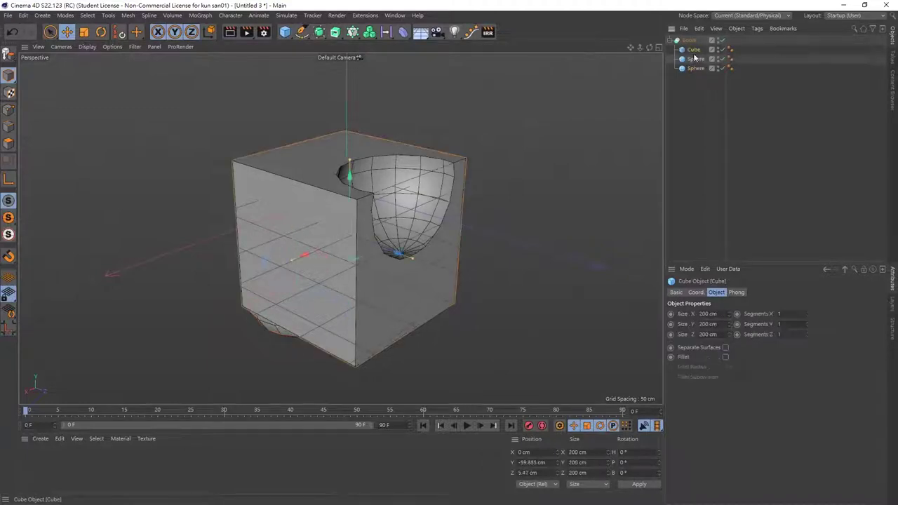
click(695, 59)
click(693, 50)
click(695, 59)
click(694, 68)
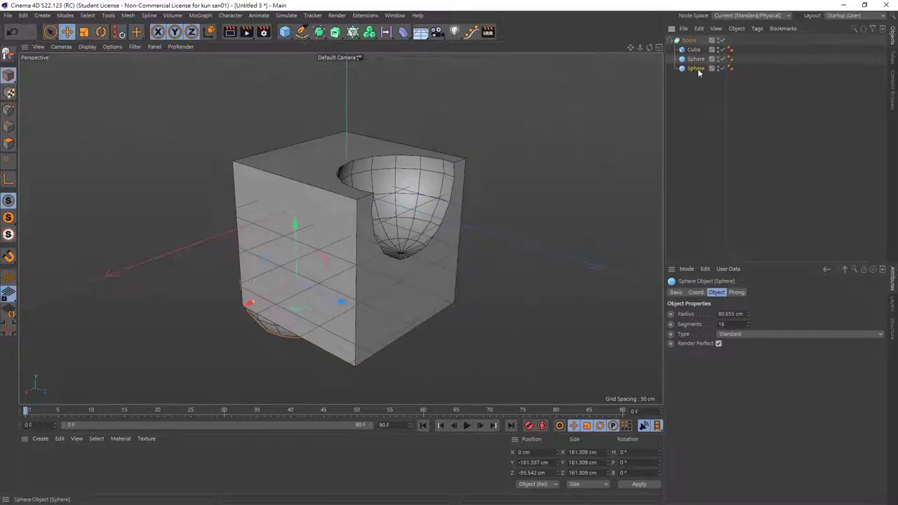
click(695, 59)
click(694, 51)
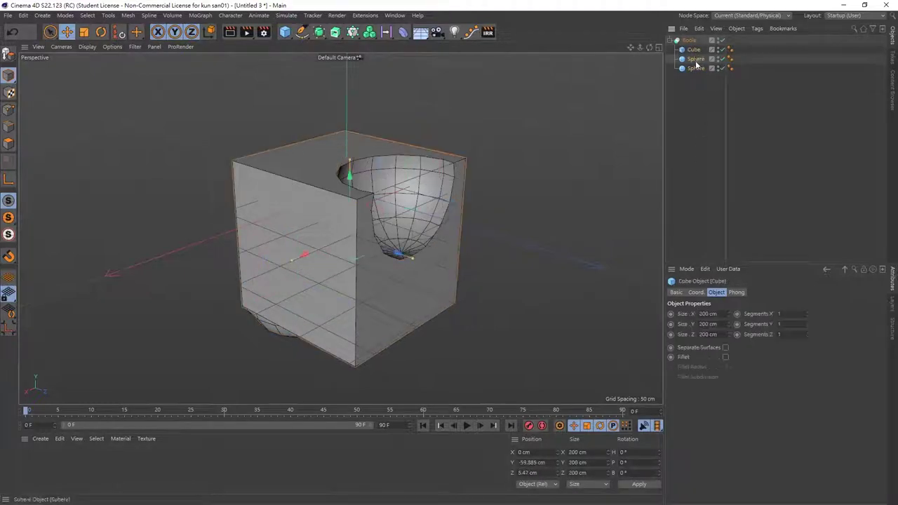
click(695, 58)
click(694, 50)
click(695, 59)
click(694, 49)
click(695, 59)
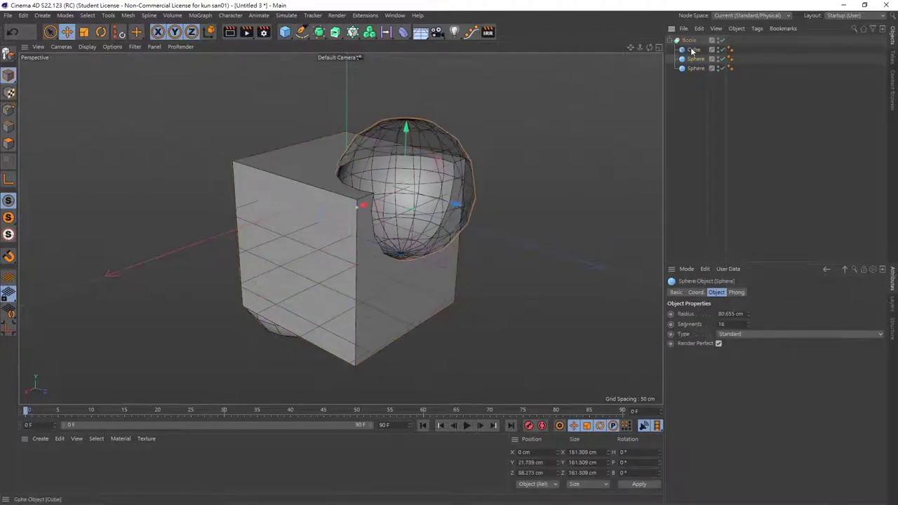
click(694, 50)
click(695, 59)
click(694, 50)
click(695, 59)
click(694, 50)
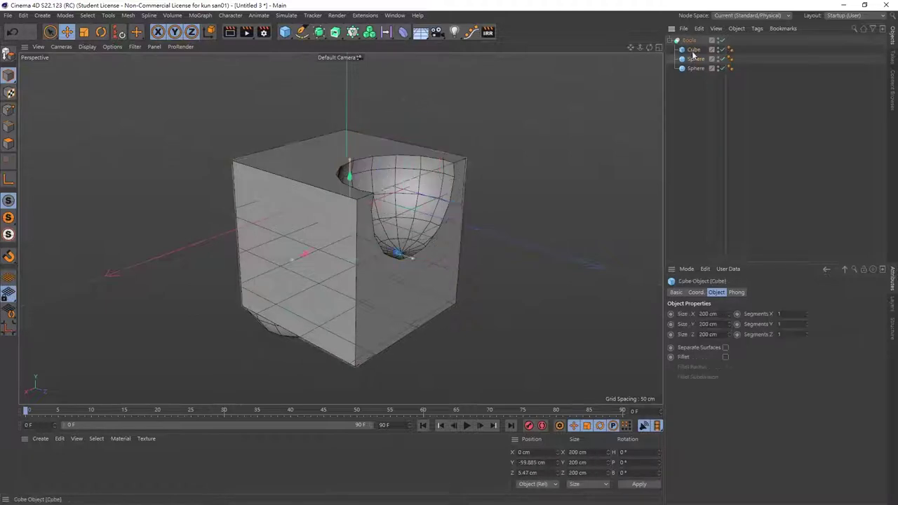
click(695, 59)
mouse_move(312, 239)
mouse_down()
mouse_move(312, 202)
mouse_move(567, 130)
mouse_move(403, 178)
mouse_move(247, 327)
mouse_move(430, 183)
mouse_up()
click(567, 129)
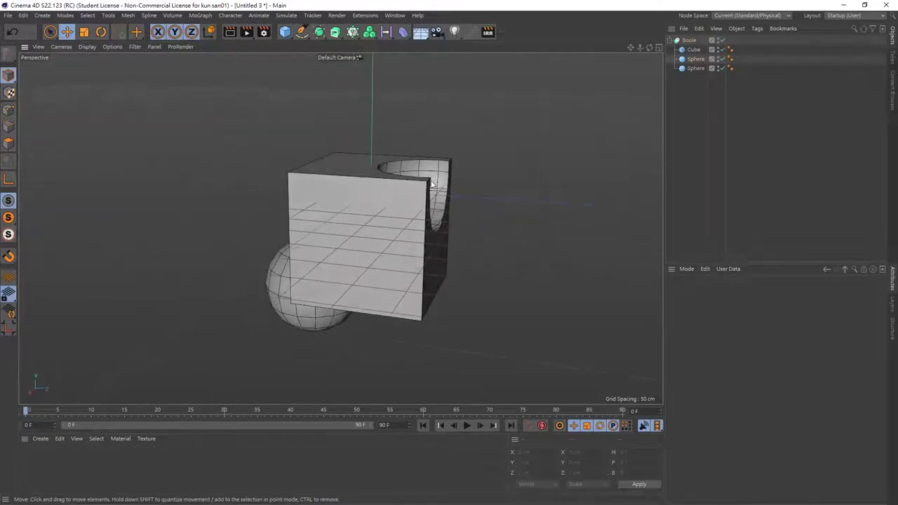
alt+drag(321, 200, 428, 184)
Step: Select both spheres and move them back together
click(696, 59)
ctrl+click(696, 68)
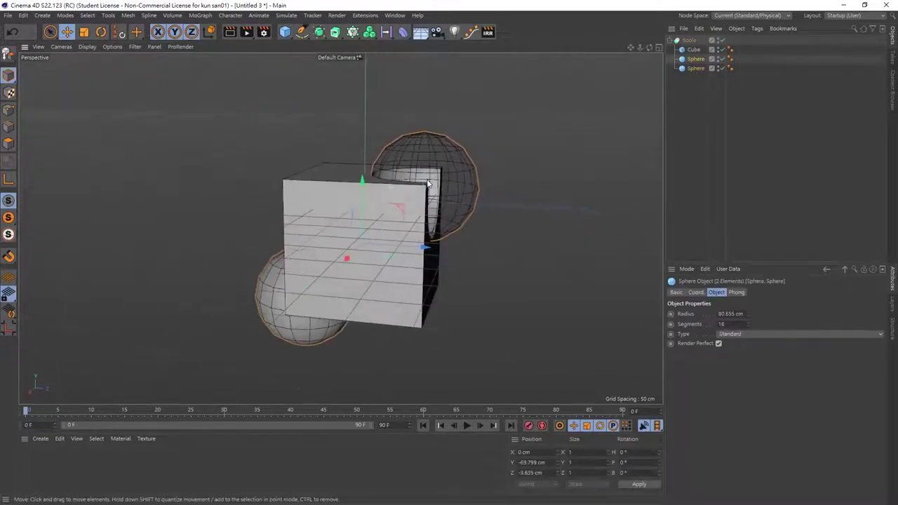
mouse_move(394, 225)
mouse_down()
mouse_move(402, 212)
mouse_move(449, 204)
mouse_up()
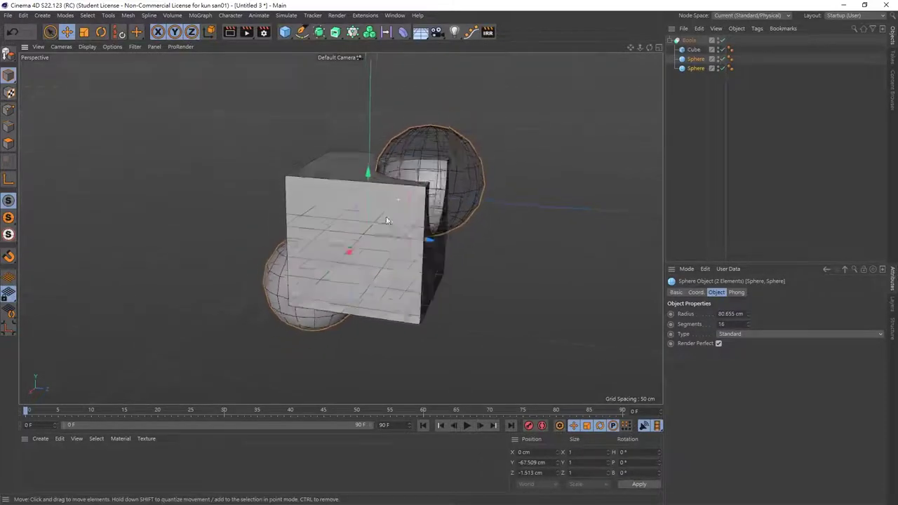
click(697, 61)
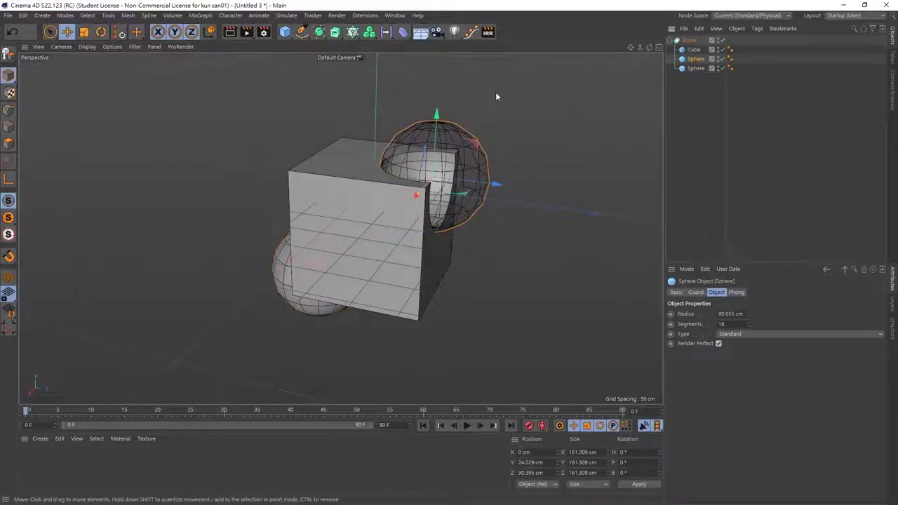
alt+drag(393, 176, 379, 187)
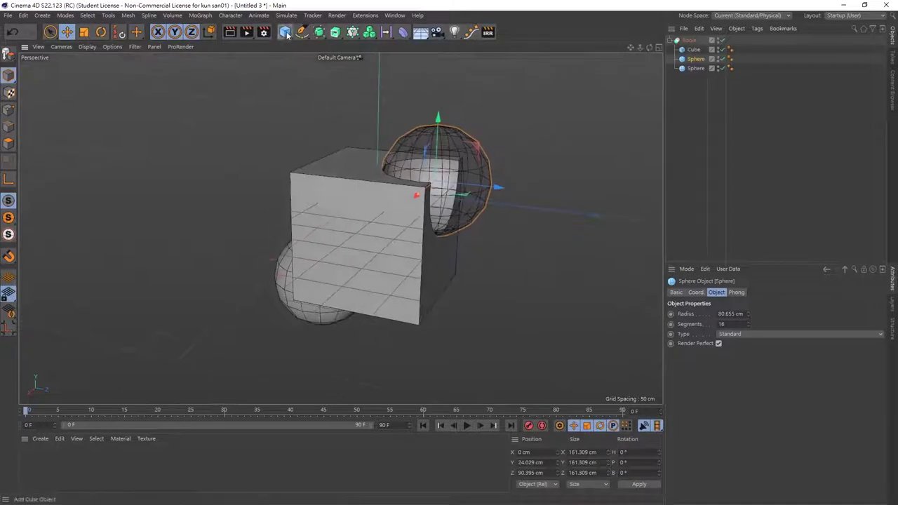
Step: Add a new Boole object and select it in the Object Manager
click(318, 36)
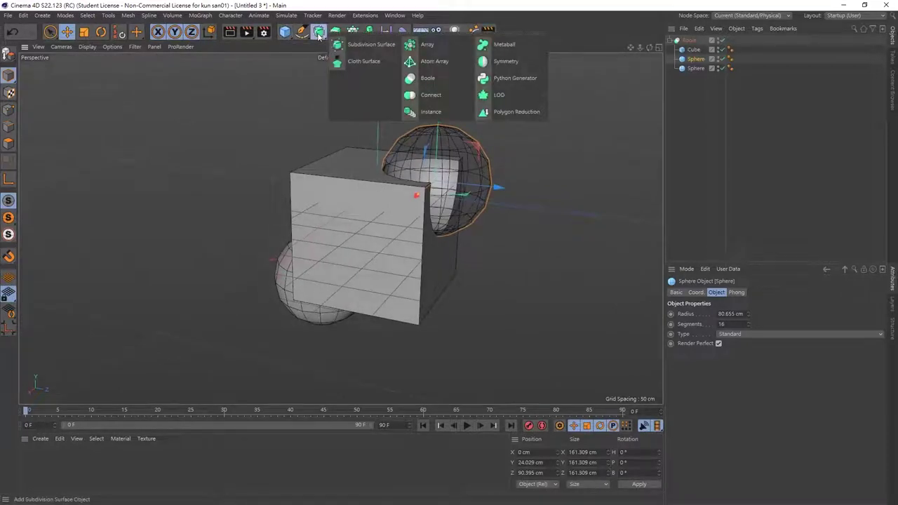
click(423, 80)
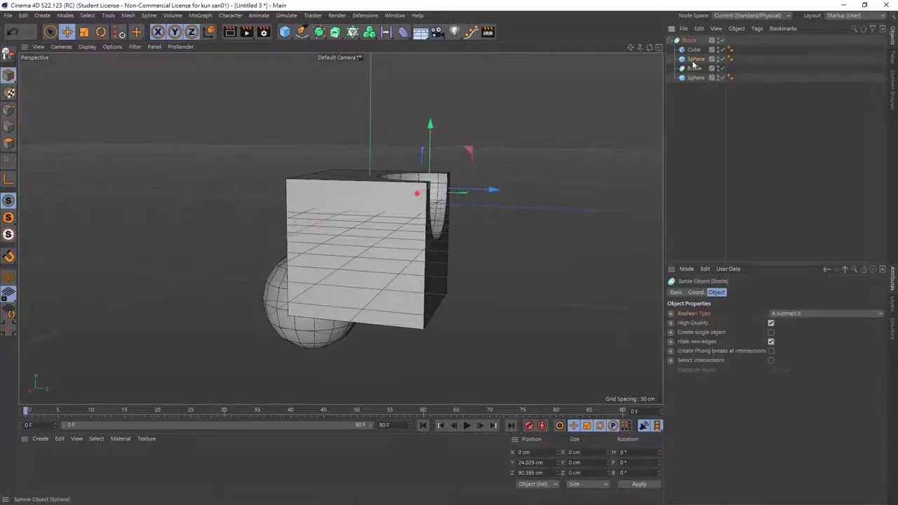
alt+drag(308, 239, 339, 218)
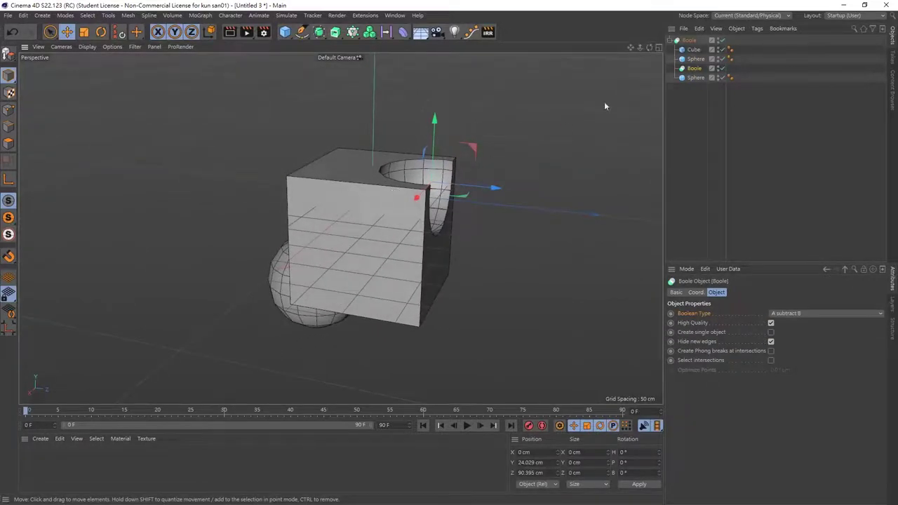
click(694, 68)
alt+drag(368, 164, 471, 148)
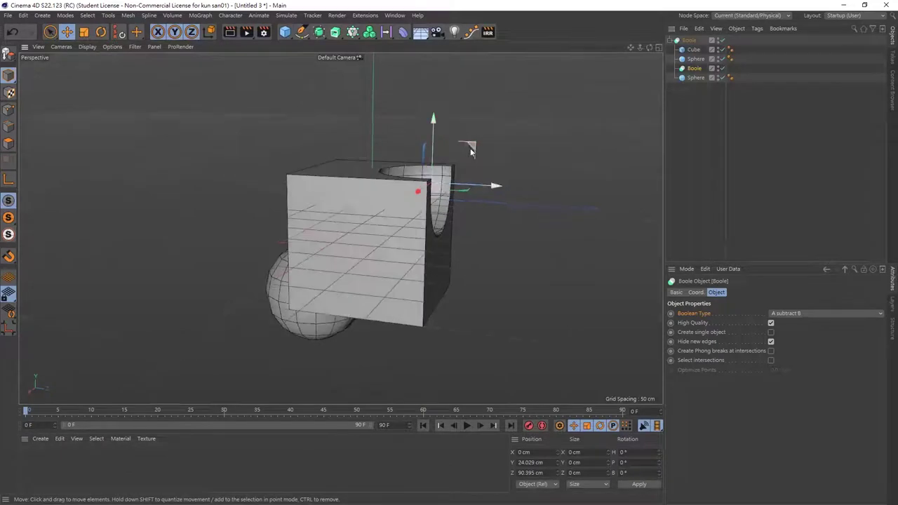
Step: Place both spheres inside the inner Boole and raise it onto the cube's top
click(694, 60)
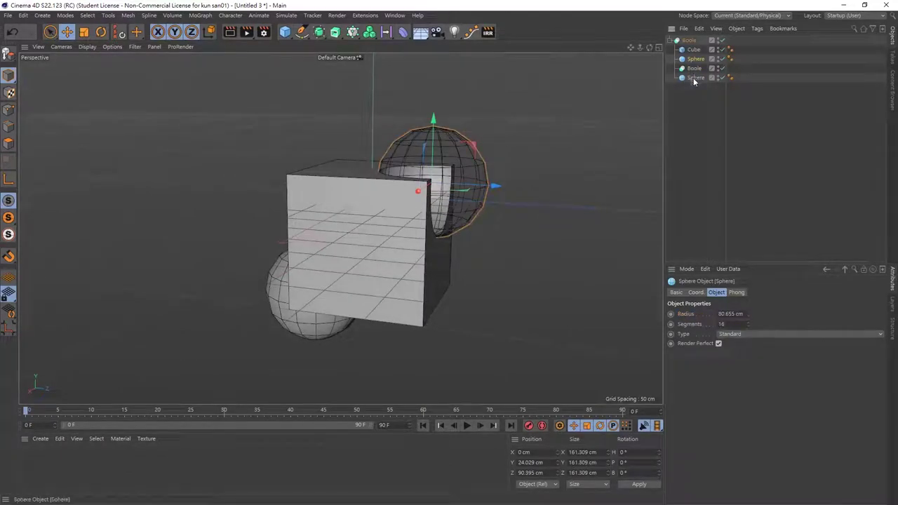
ctrl+click(694, 77)
alt+drag(591, 122, 373, 214)
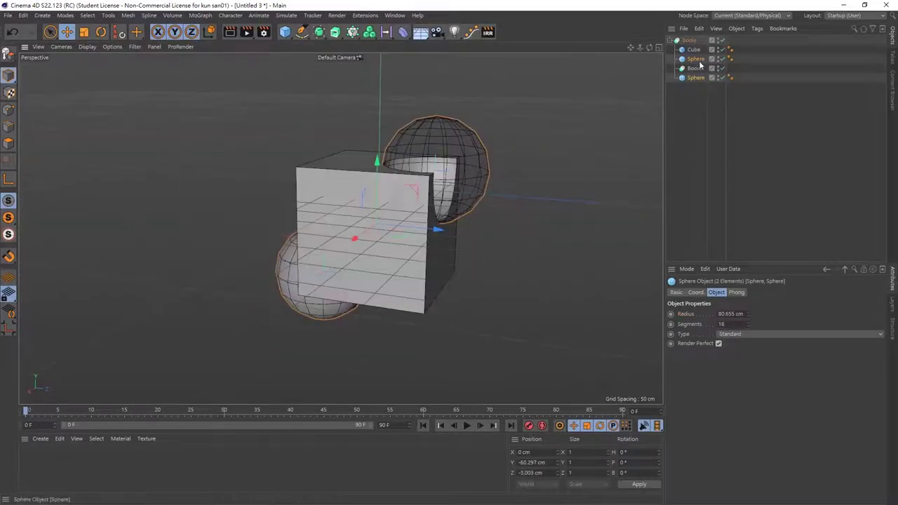
drag(695, 73, 695, 70)
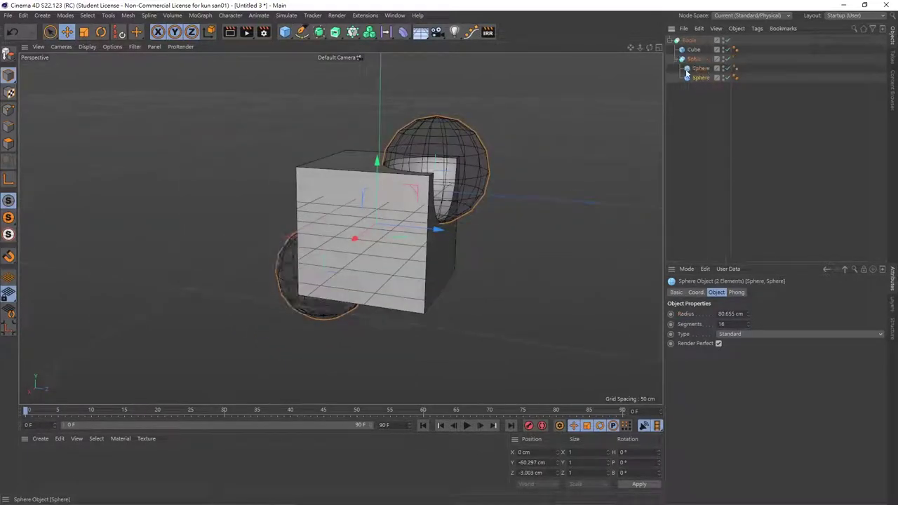
click(694, 59)
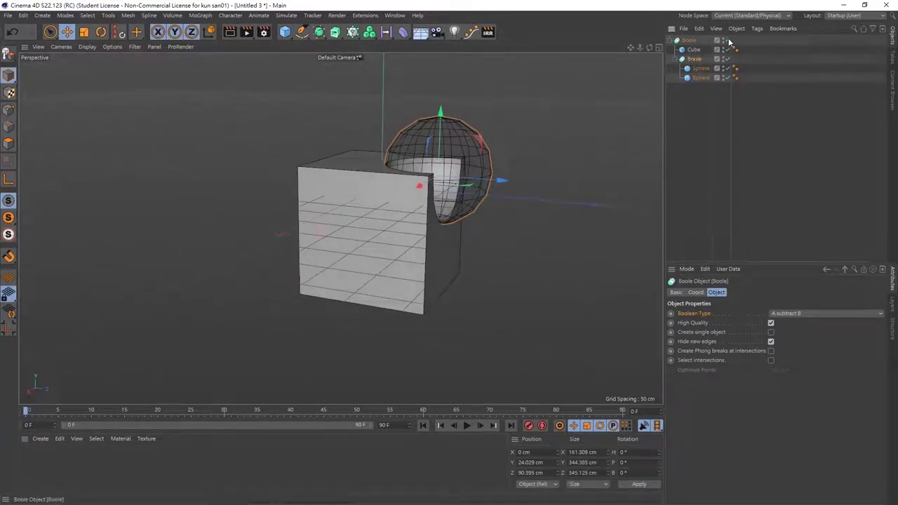
mouse_move(468, 138)
mouse_down()
mouse_move(435, 86)
mouse_move(484, 137)
mouse_up()
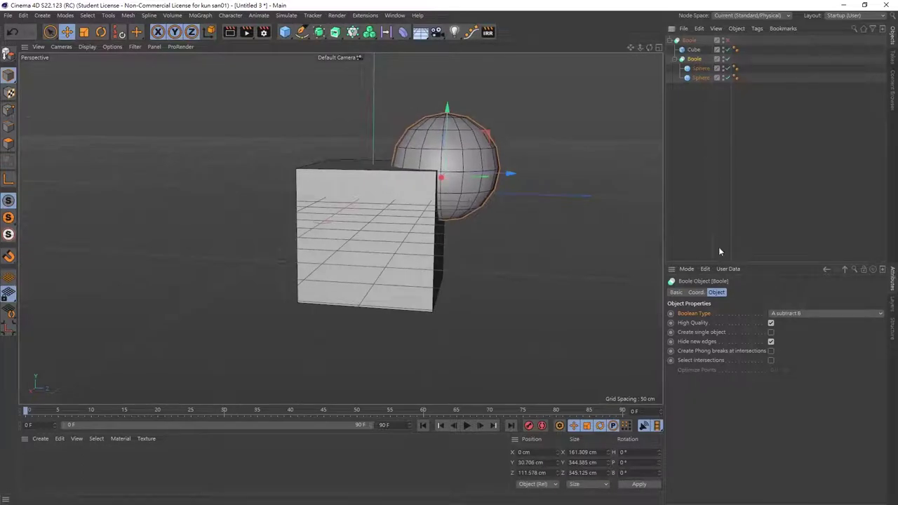
Step: Set the inner Boole's Boolean Type to A union B
click(794, 315)
click(801, 325)
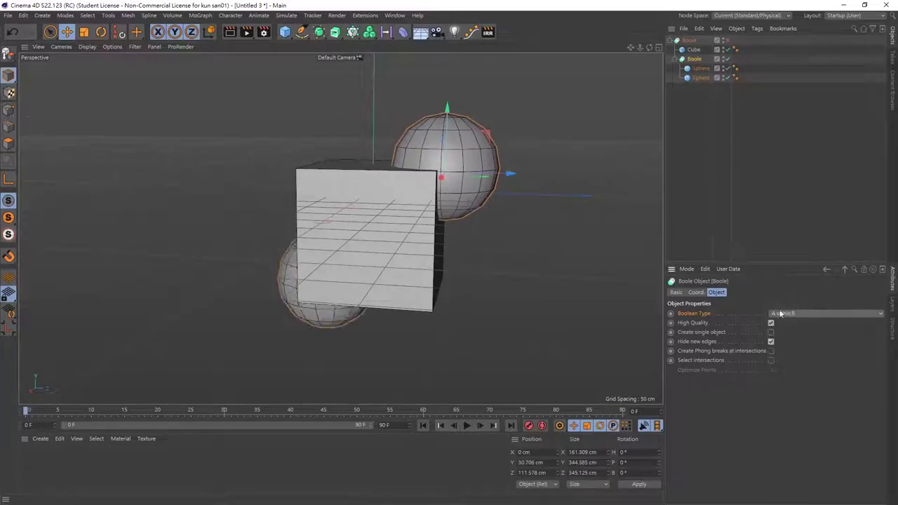
mouse_move(371, 196)
alt+mouse_down()
mouse_move(441, 192)
mouse_move(494, 117)
alt+mouse_up()
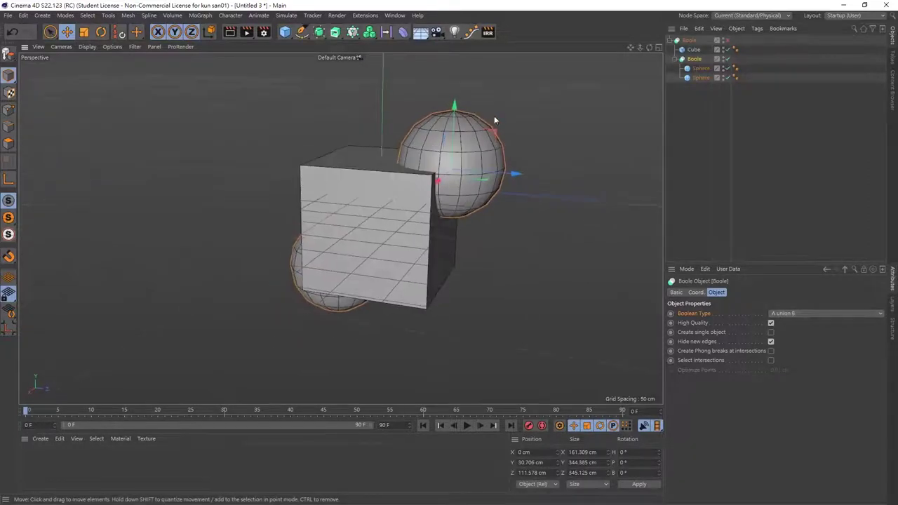
click(677, 60)
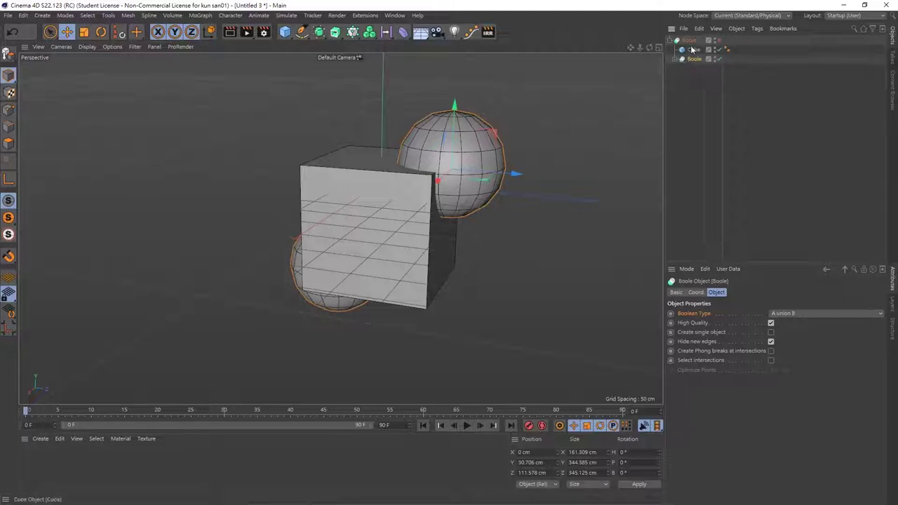
Step: Click through the outer Boole, the cube and the inner Boole to check the hierarchy
click(689, 41)
click(693, 50)
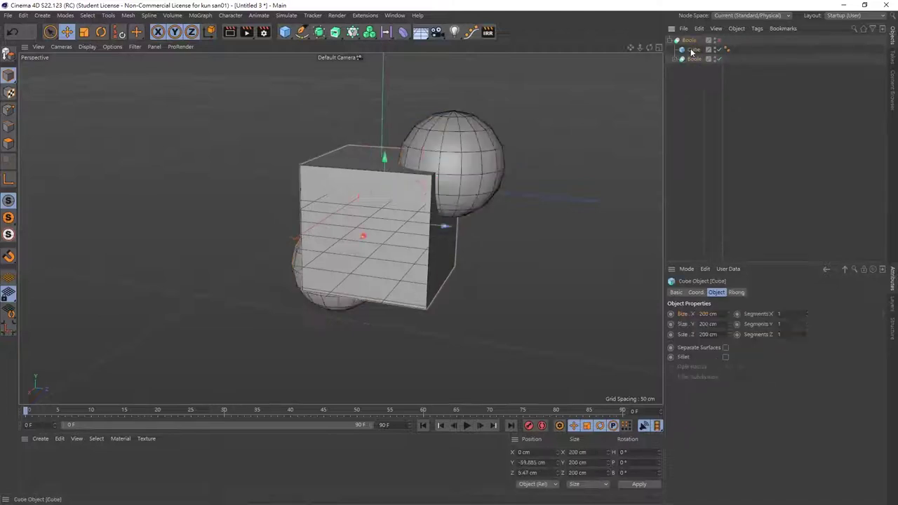
click(693, 59)
click(694, 50)
click(689, 60)
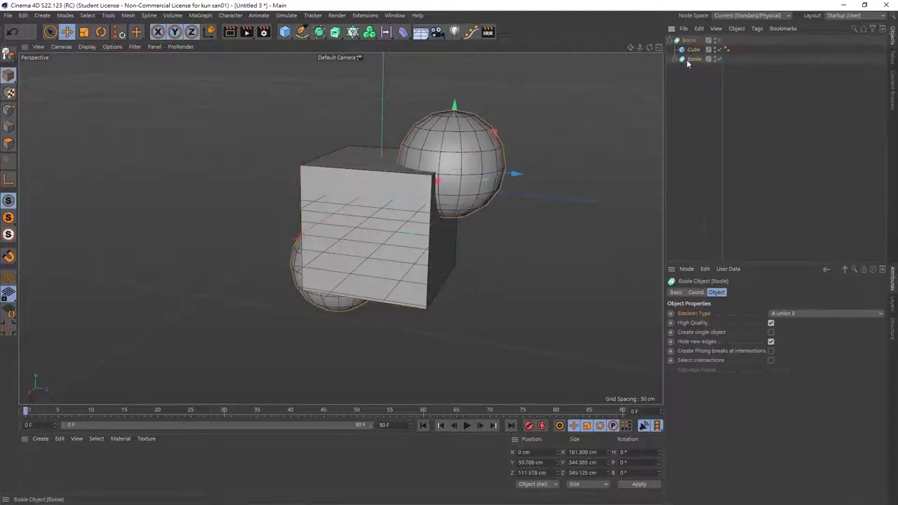
click(693, 50)
click(694, 59)
Step: Expand the inner Boole, inspect both spheres, then deselect everything
click(674, 59)
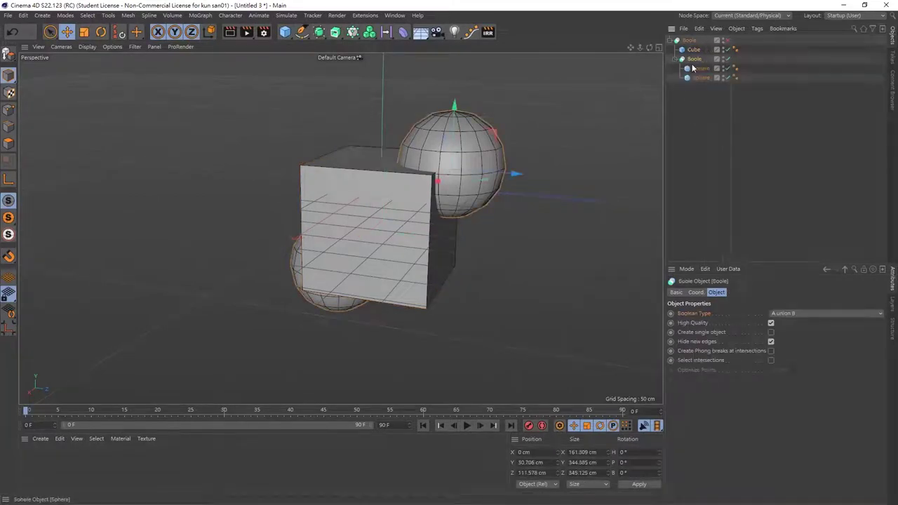
click(700, 68)
click(700, 77)
click(698, 68)
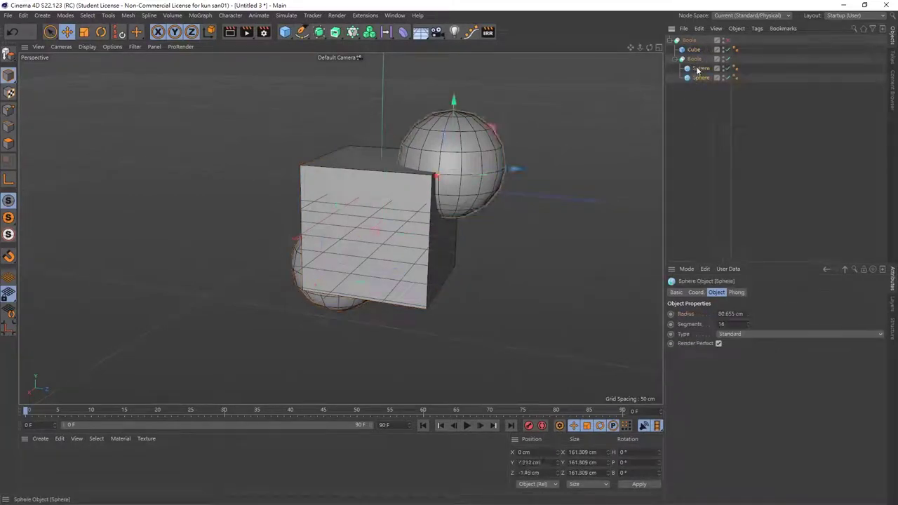
click(694, 59)
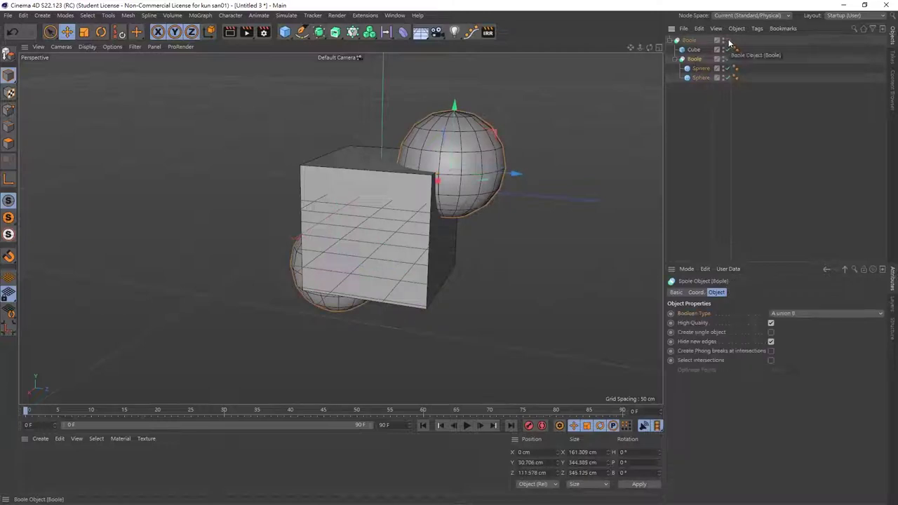
click(518, 143)
mouse_move(517, 143)
alt+mouse_down()
mouse_move(451, 129)
mouse_move(381, 196)
mouse_move(343, 186)
mouse_move(427, 146)
mouse_move(491, 183)
alt+mouse_up()
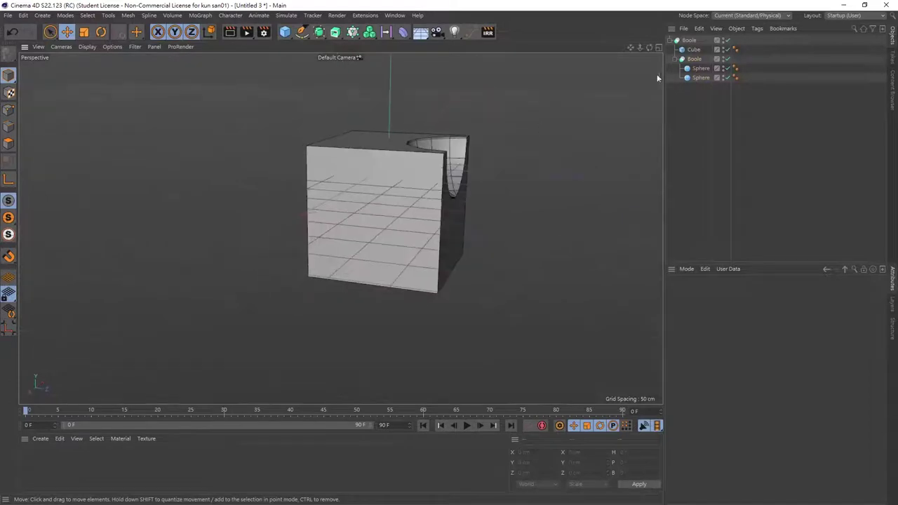
Step: Move the lower sphere below-left of the cube and Ctrl-drag a duplicate of it
click(701, 68)
alt+drag(420, 152, 393, 152)
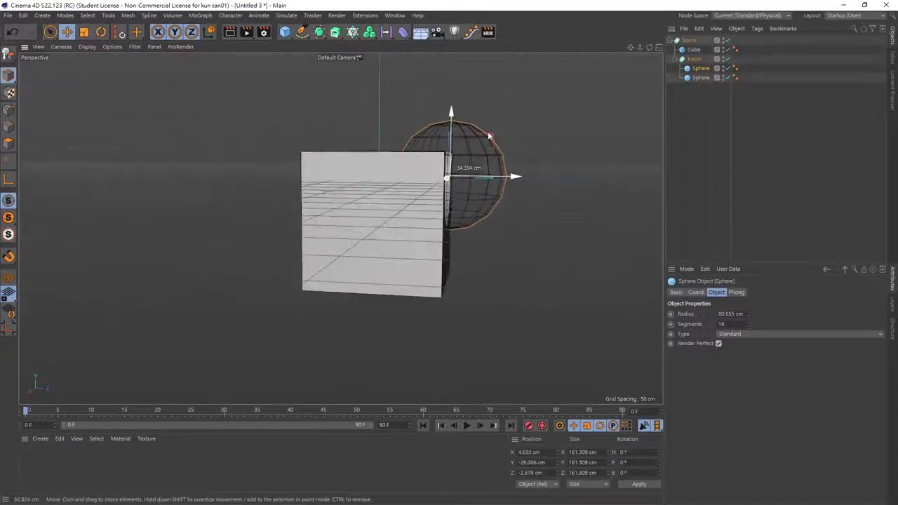
click(701, 77)
alt+drag(436, 211, 277, 177)
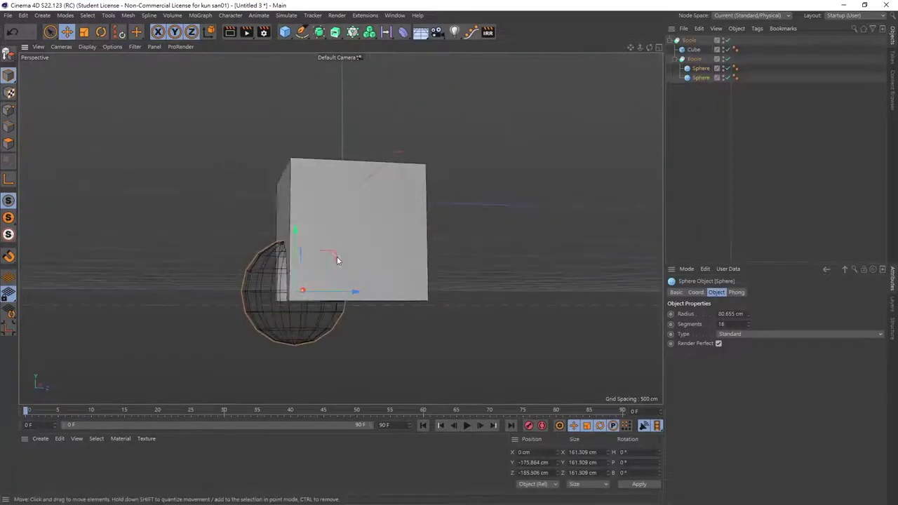
mouse_move(337, 261)
mouse_down()
mouse_move(378, 264)
mouse_move(296, 248)
mouse_move(350, 250)
mouse_move(253, 242)
mouse_move(272, 259)
mouse_move(365, 223)
mouse_up()
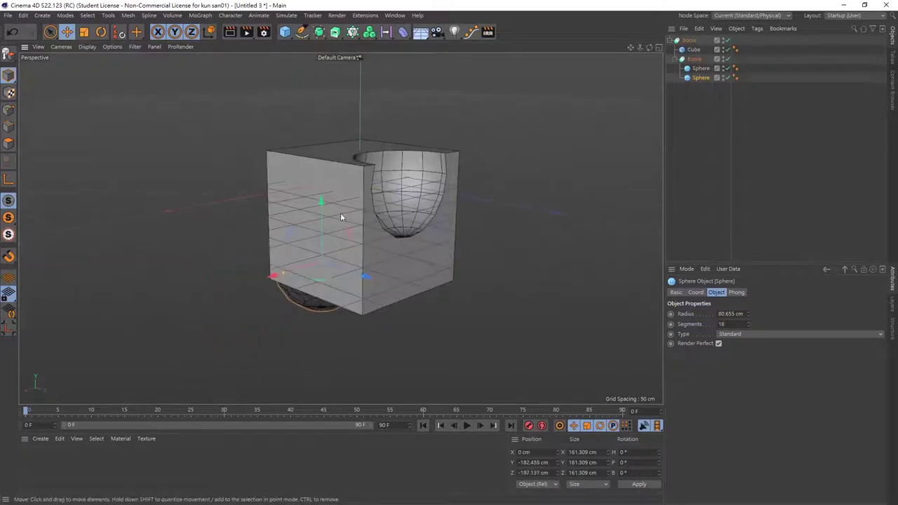
click(688, 147)
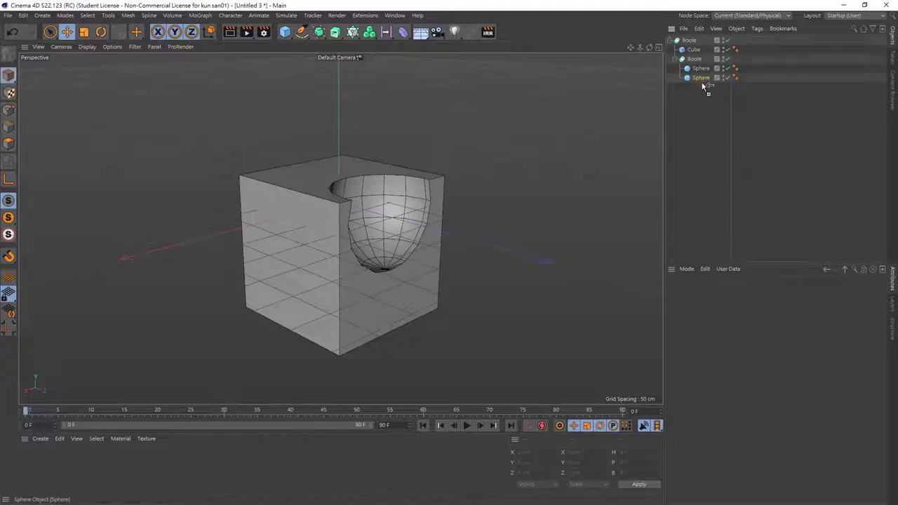
ctrl+drag(704, 84, 701, 83)
Step: Drop the sphere copy into the inner Boole and move the upper sphere to the cube's top centre
alt+drag(258, 221, 302, 232)
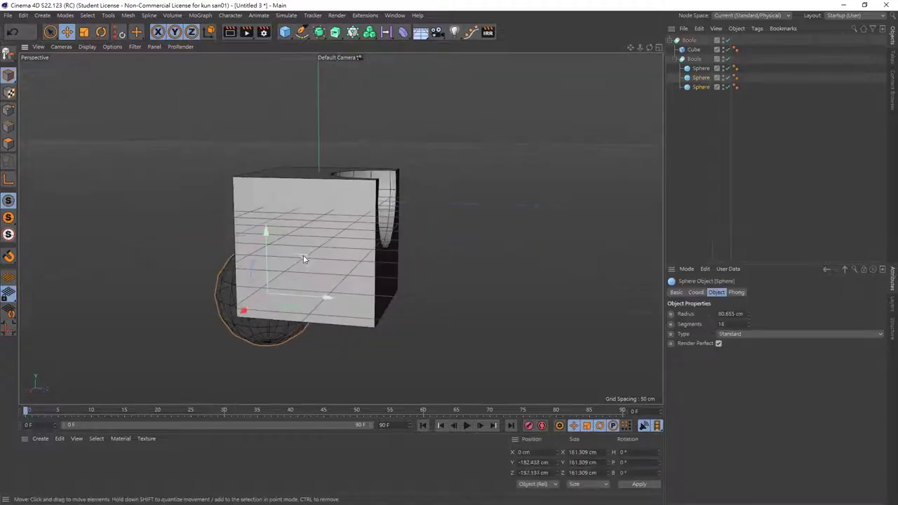
mouse_move(299, 316)
mouse_down()
mouse_move(299, 182)
mouse_move(378, 158)
mouse_move(321, 194)
mouse_move(270, 149)
mouse_move(387, 158)
mouse_move(724, 100)
mouse_up()
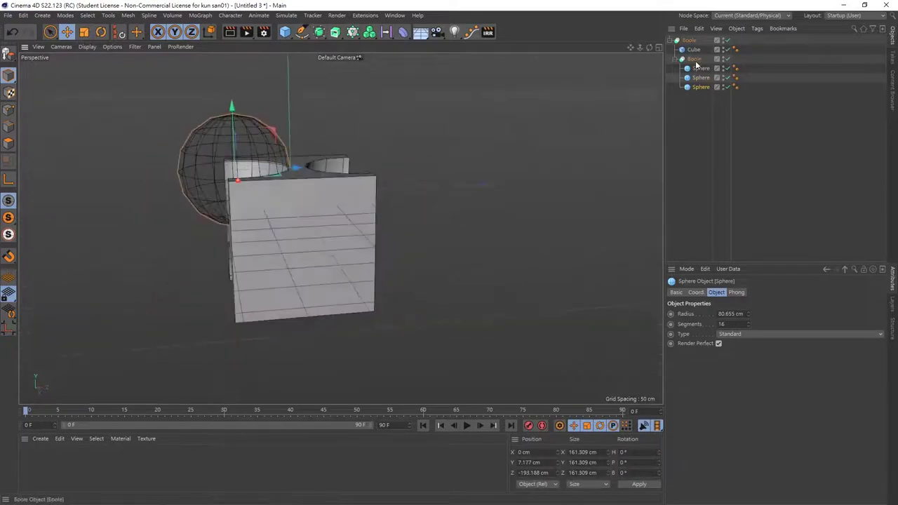
click(695, 59)
click(701, 68)
click(701, 77)
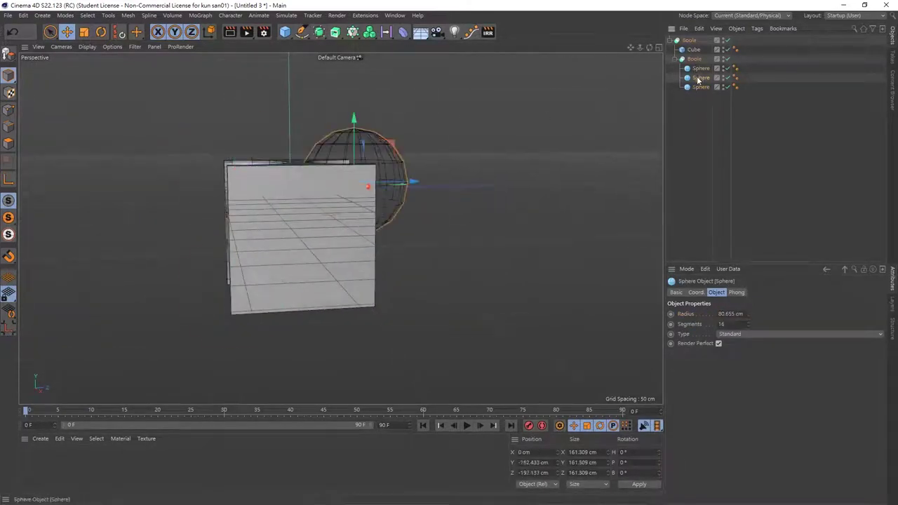
alt+drag(281, 188, 219, 207)
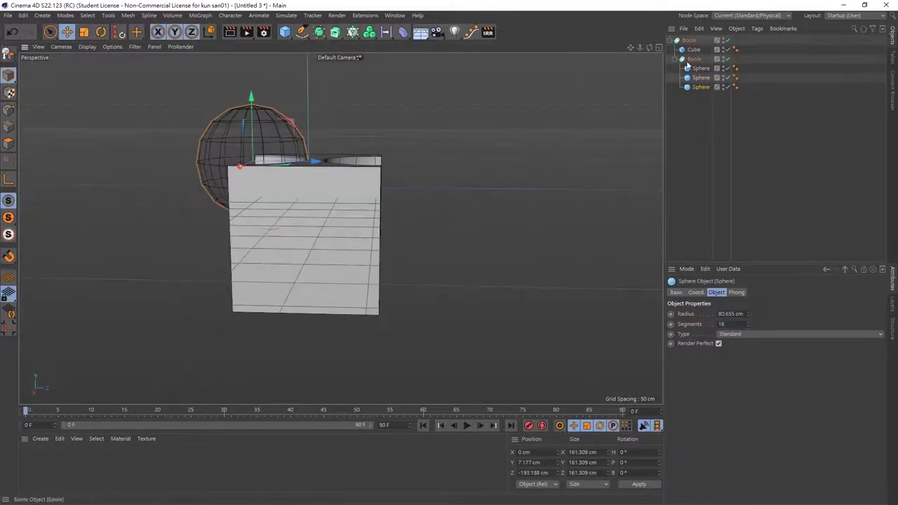
mouse_move(319, 162)
mouse_down()
mouse_move(354, 187)
mouse_move(398, 265)
mouse_move(343, 175)
mouse_move(384, 165)
mouse_move(422, 240)
mouse_move(330, 257)
mouse_move(327, 246)
mouse_up()
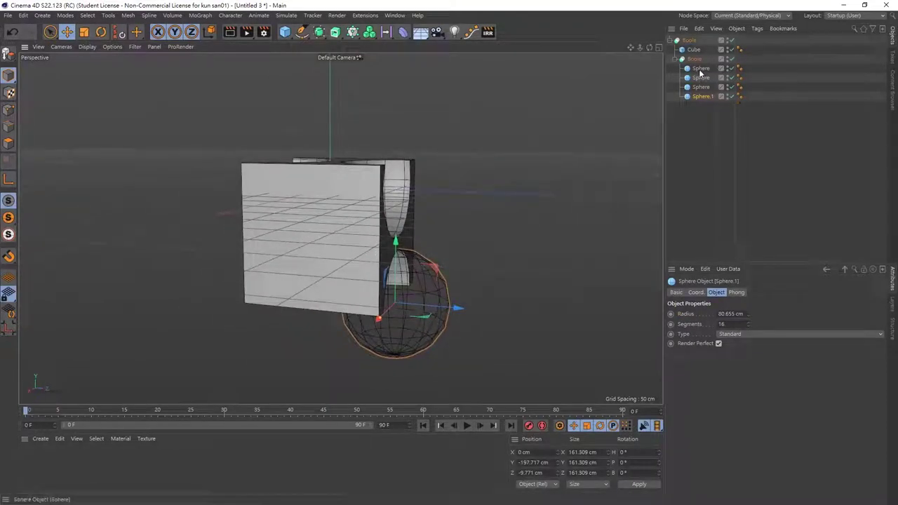
Step: Step through the spheres down to Sphere.1 and check the inner Boole's Boolean Type
click(691, 59)
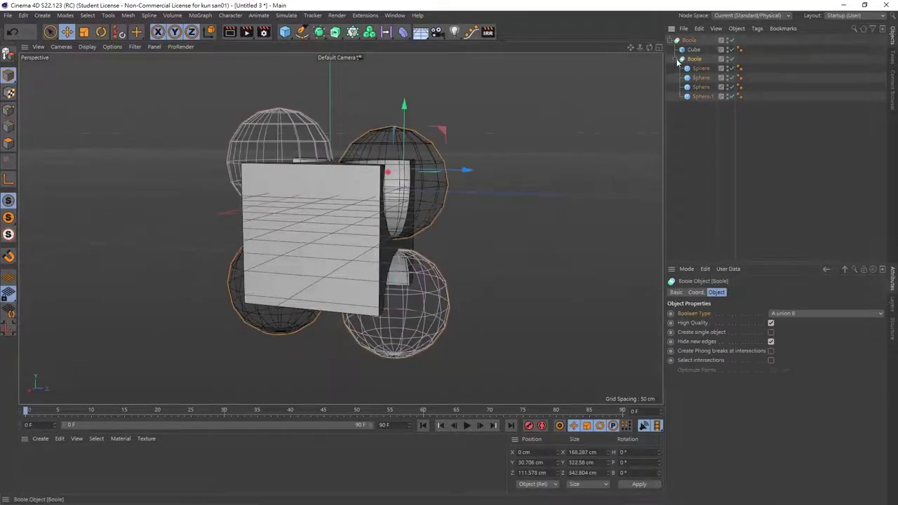
click(694, 67)
key(Down)
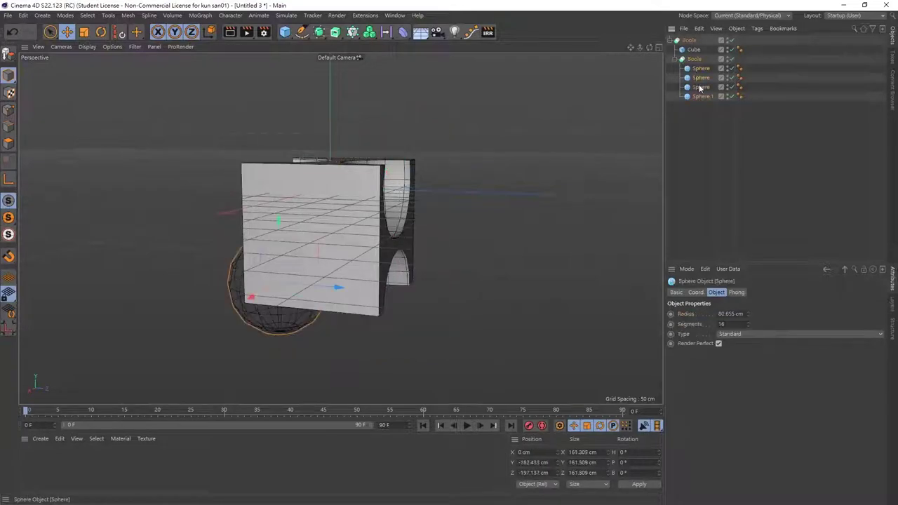
key(Down)
key(Down)
click(694, 61)
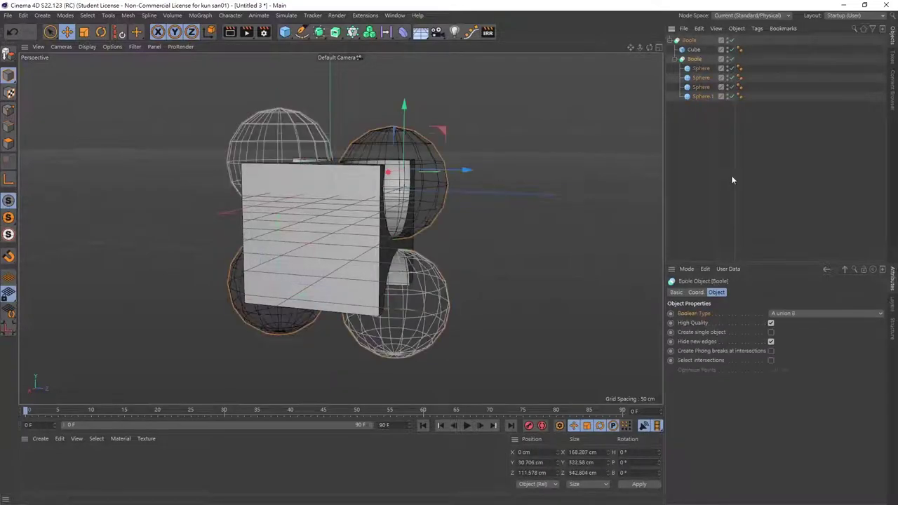
click(786, 315)
click(784, 306)
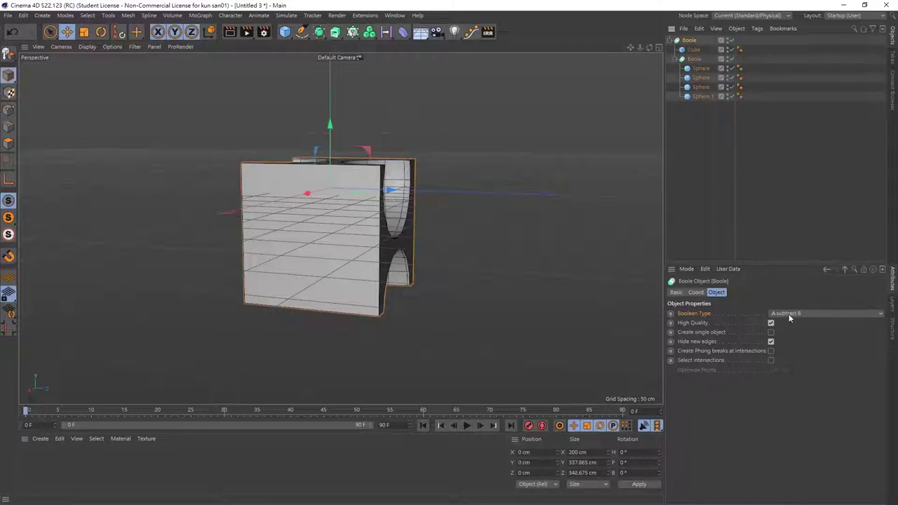
Step: Lower the cube inside the Boole along Y to about -54.8 cm
click(675, 59)
click(695, 82)
click(694, 59)
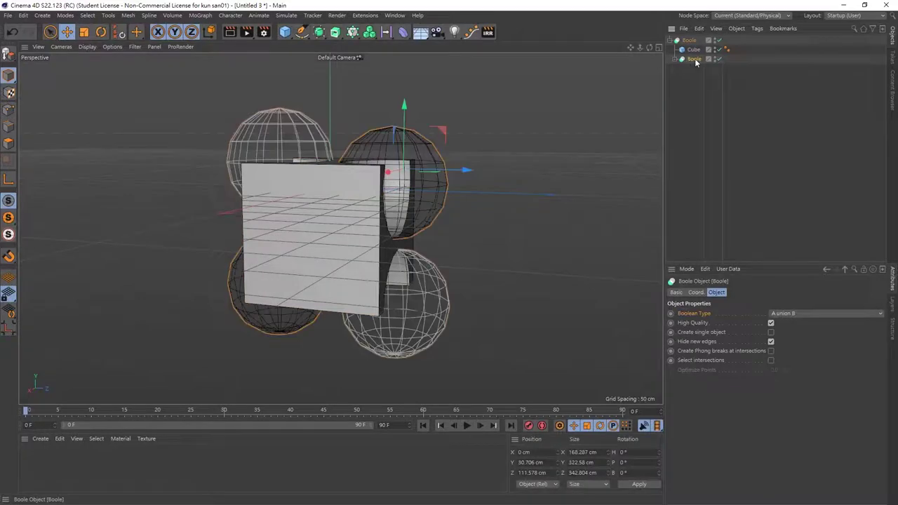
mouse_move(506, 141)
alt+mouse_down()
mouse_move(352, 214)
mouse_move(487, 111)
alt+mouse_up()
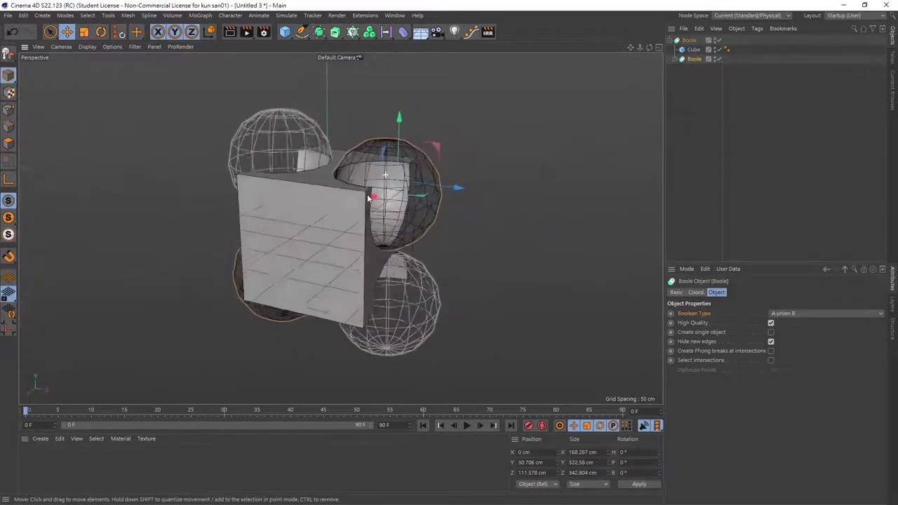
click(693, 50)
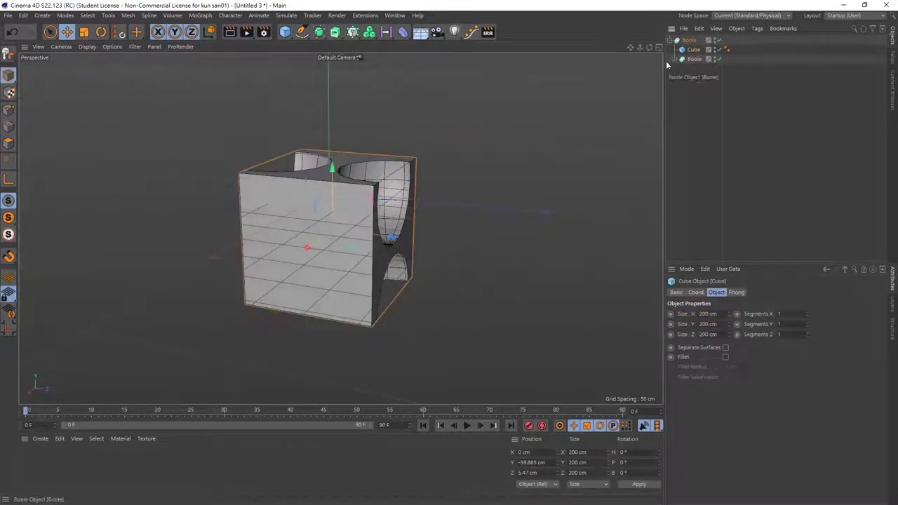
drag(331, 167, 334, 170)
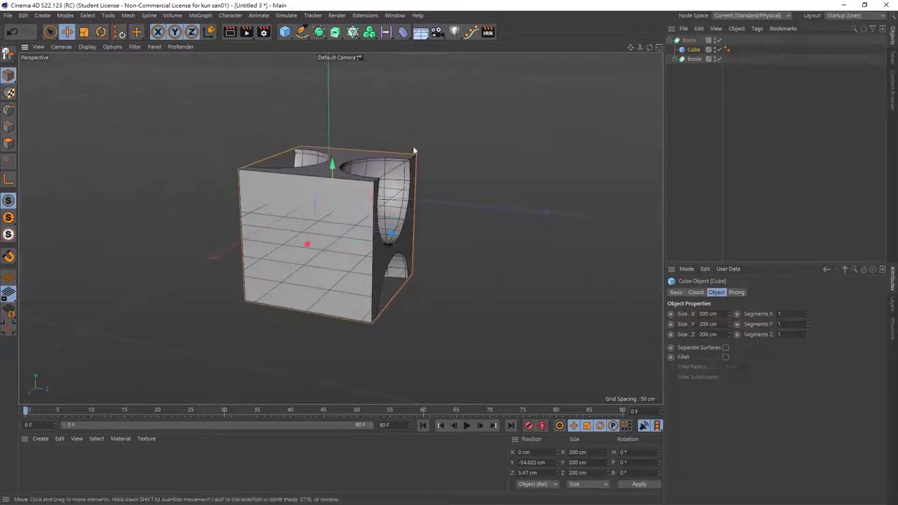
Step: Click through the top Boole, the cube and the inner Boole to review the hierarchy
click(689, 40)
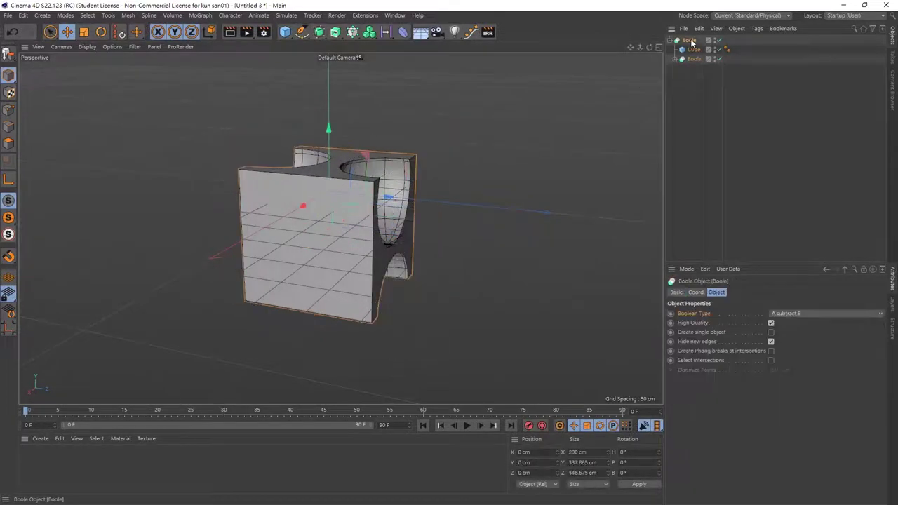
click(688, 86)
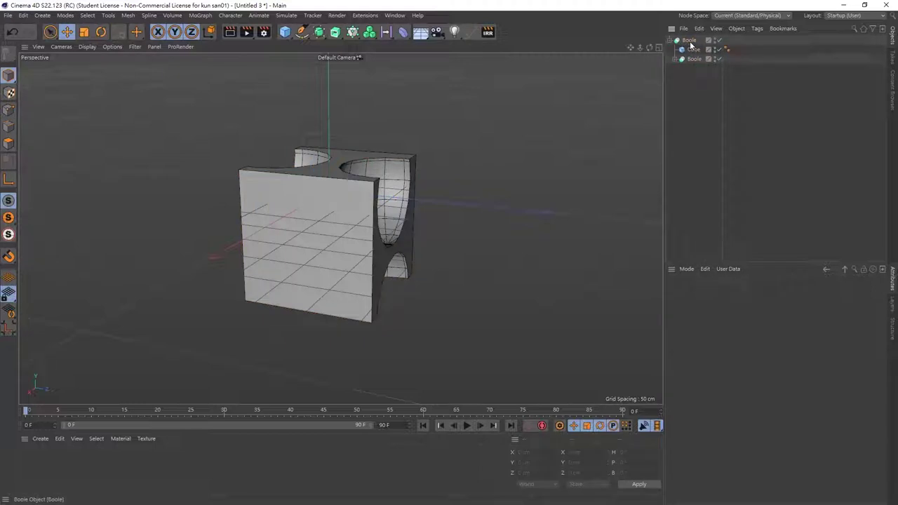
click(690, 41)
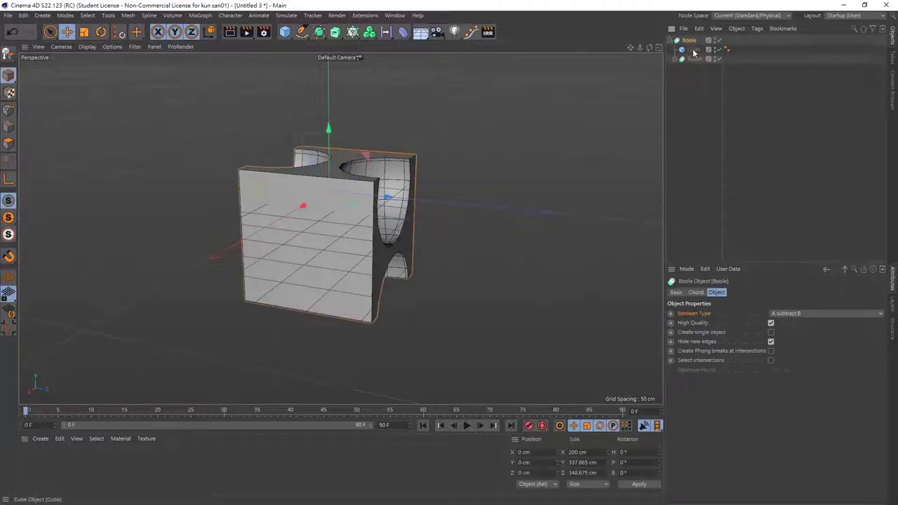
click(693, 50)
click(693, 59)
click(693, 50)
click(693, 59)
click(694, 49)
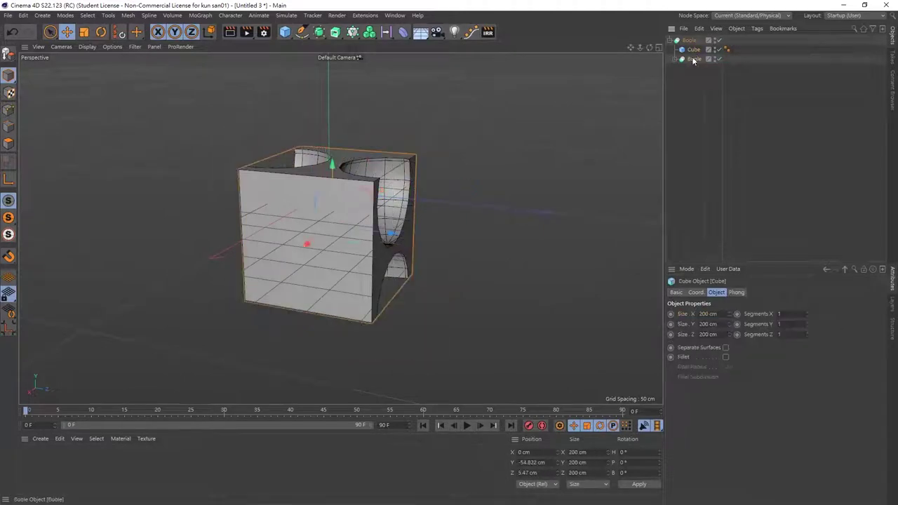
click(693, 59)
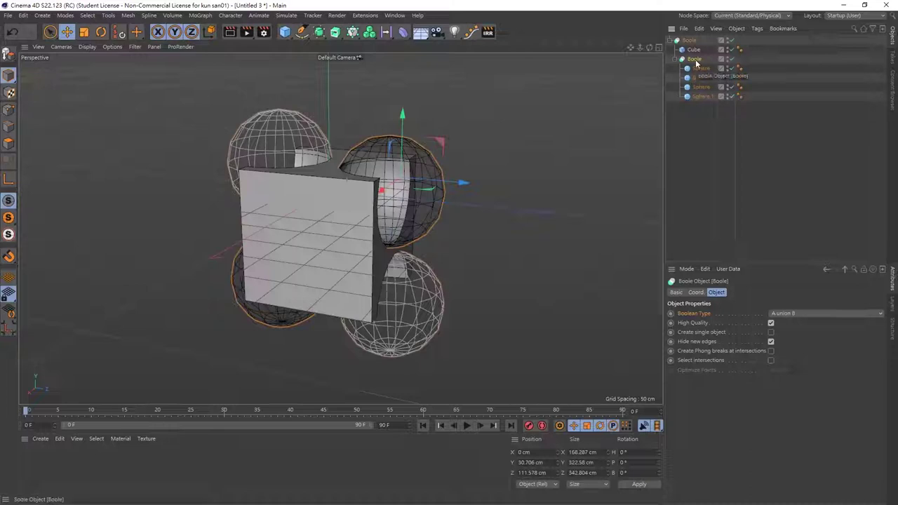
Step: Review the inner Boole's coordinates and Boolean Type, then check the top Boole's subtract mode
click(695, 293)
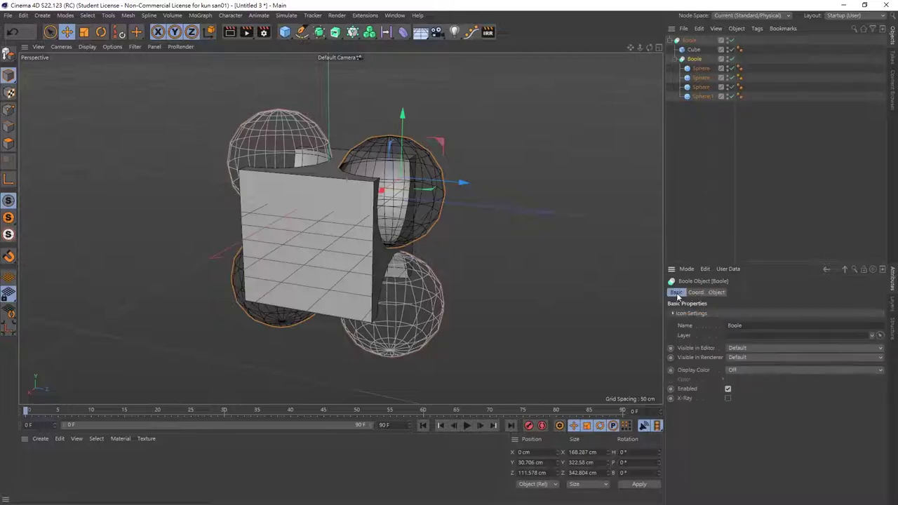
click(716, 292)
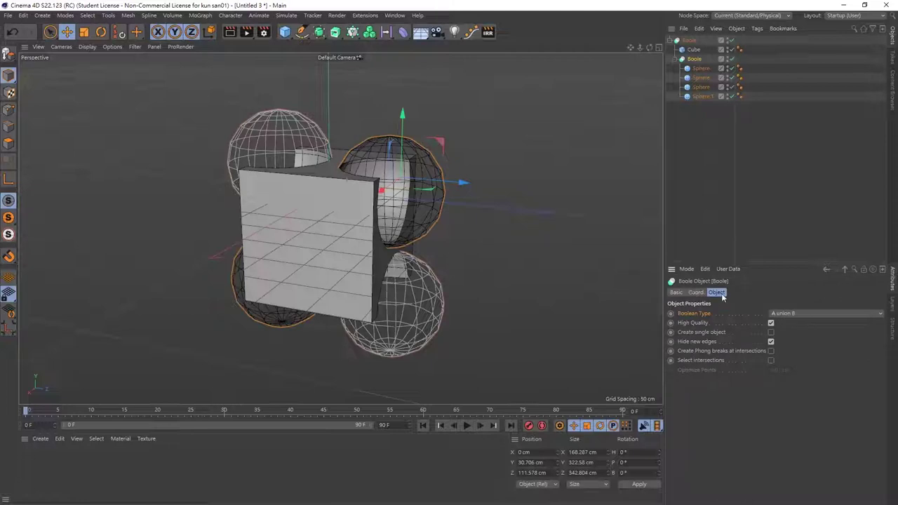
click(802, 315)
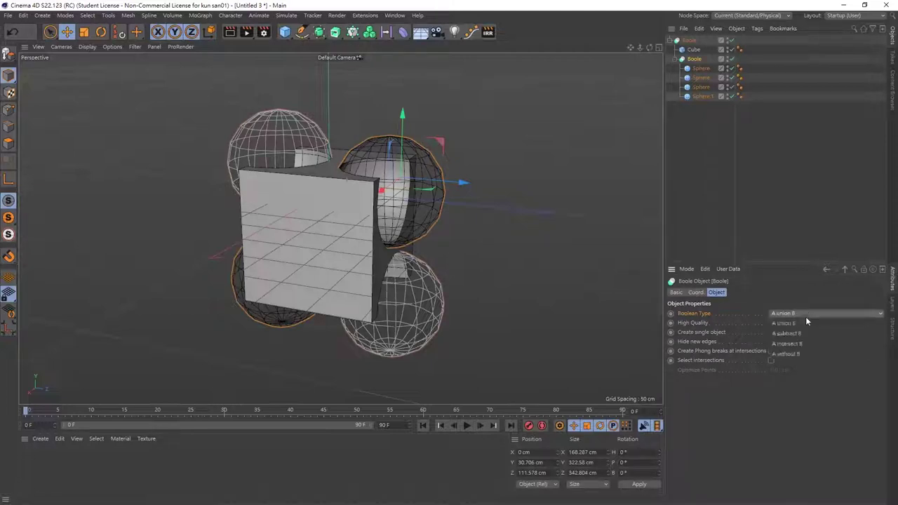
click(807, 324)
ctrl+click(709, 58)
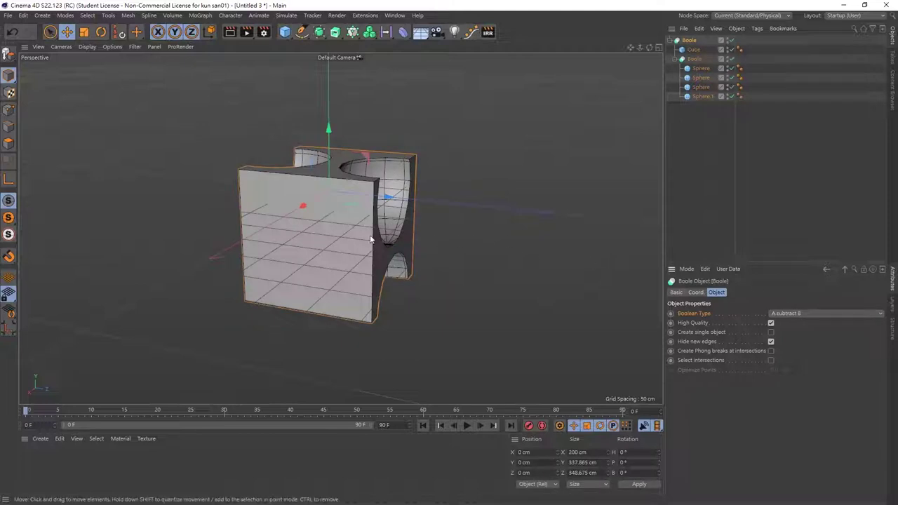
alt+drag(370, 240, 356, 224)
alt+drag(427, 225, 398, 241)
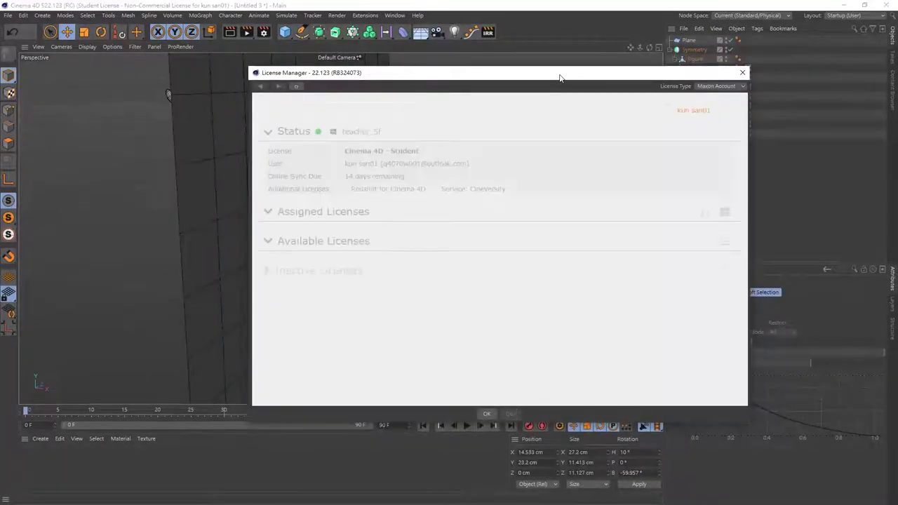
Step: Close the License Manager and delete the old Symmetry object and plane
drag(560, 77, 532, 105)
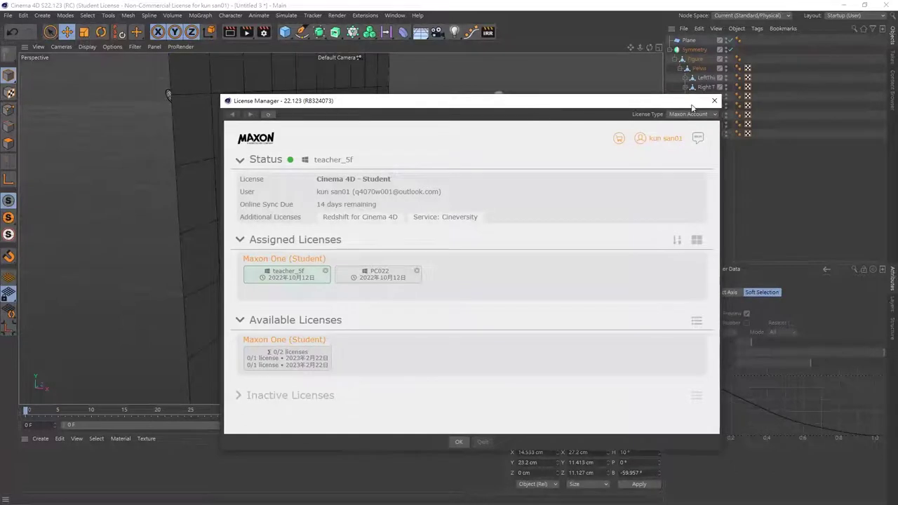
click(714, 101)
alt+drag(406, 148, 457, 137)
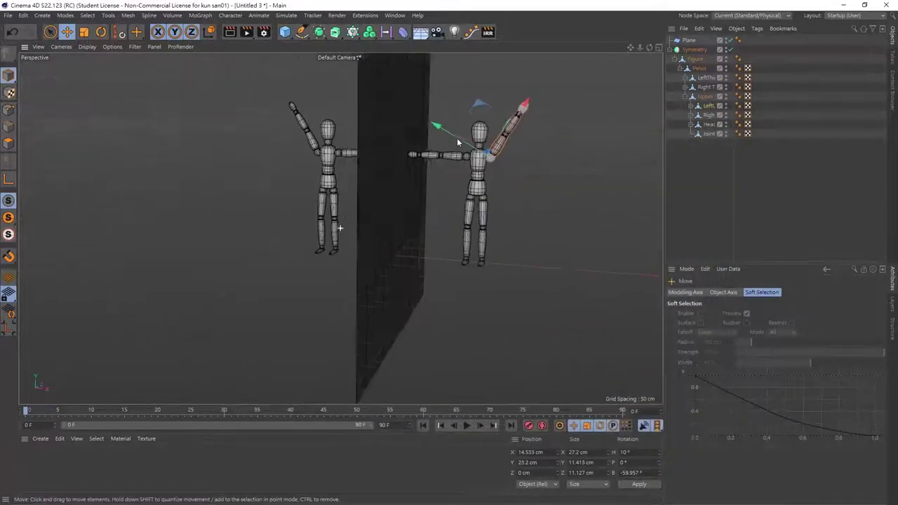
click(696, 50)
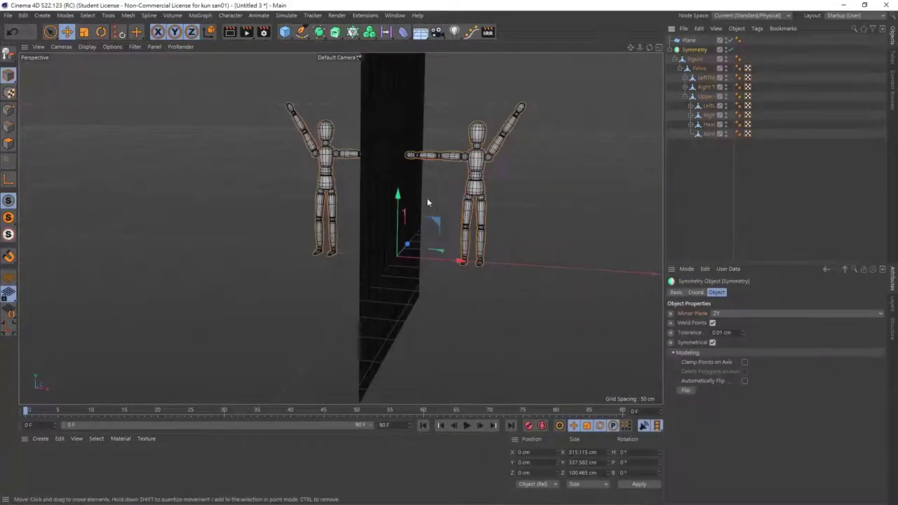
alt+drag(427, 203, 397, 205)
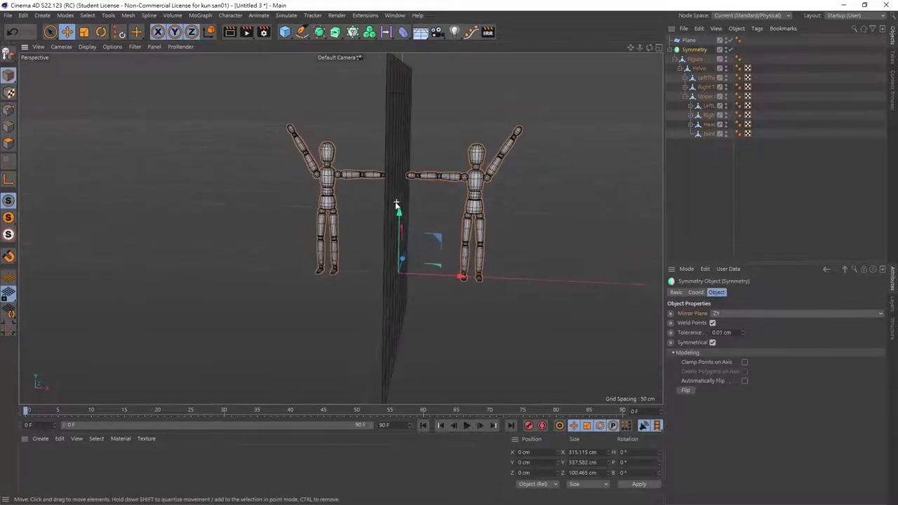
key(Delete)
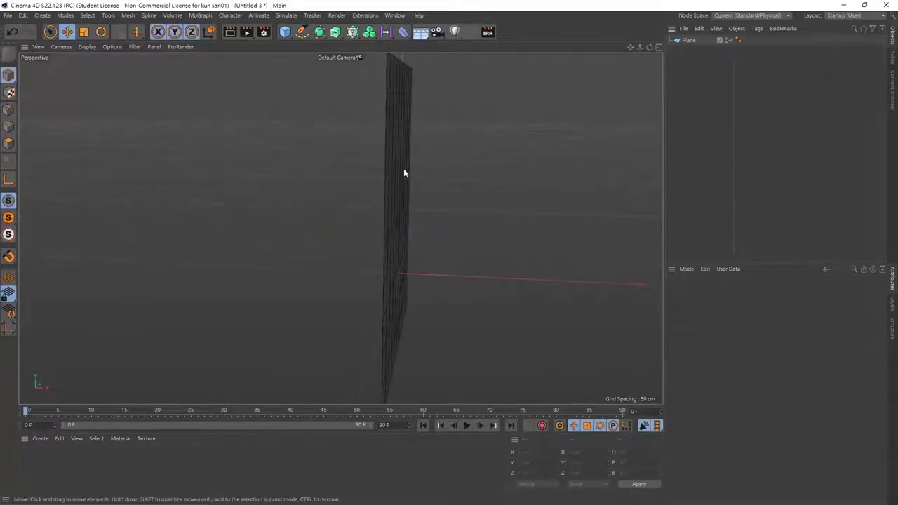
click(403, 173)
key(Delete)
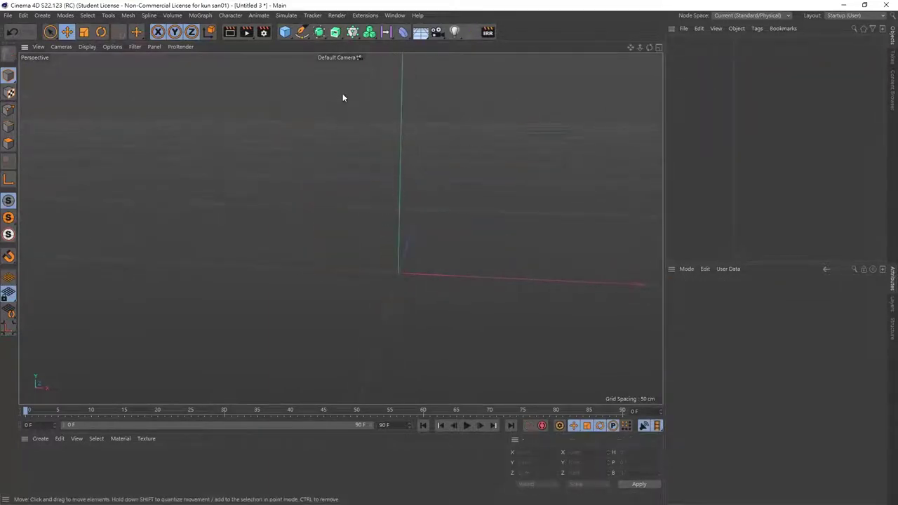
Step: Add a Symmetry object and a Figure, nest the Figure under Symmetry and offset it along X
click(318, 31)
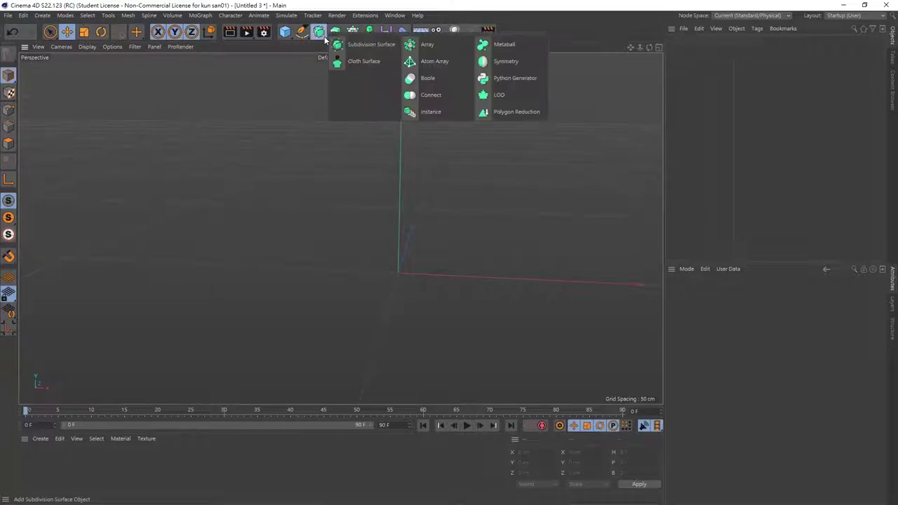
click(514, 67)
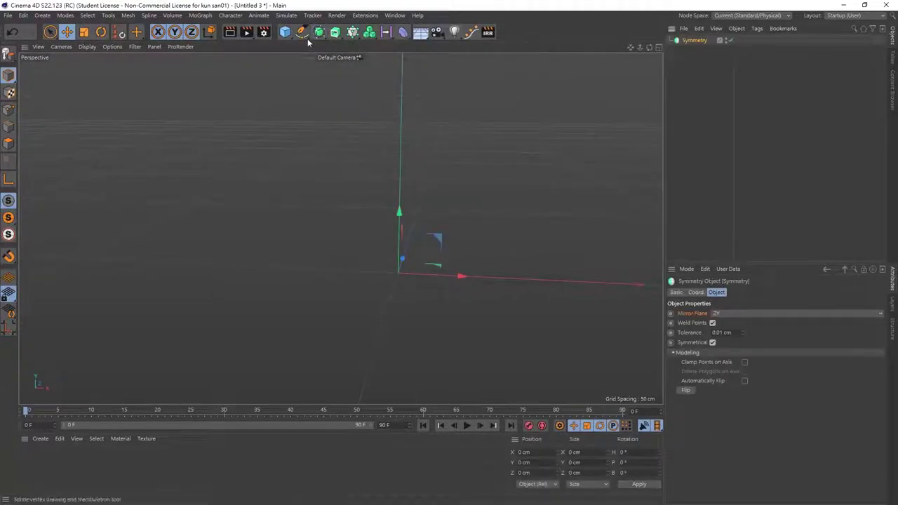
click(285, 31)
click(424, 94)
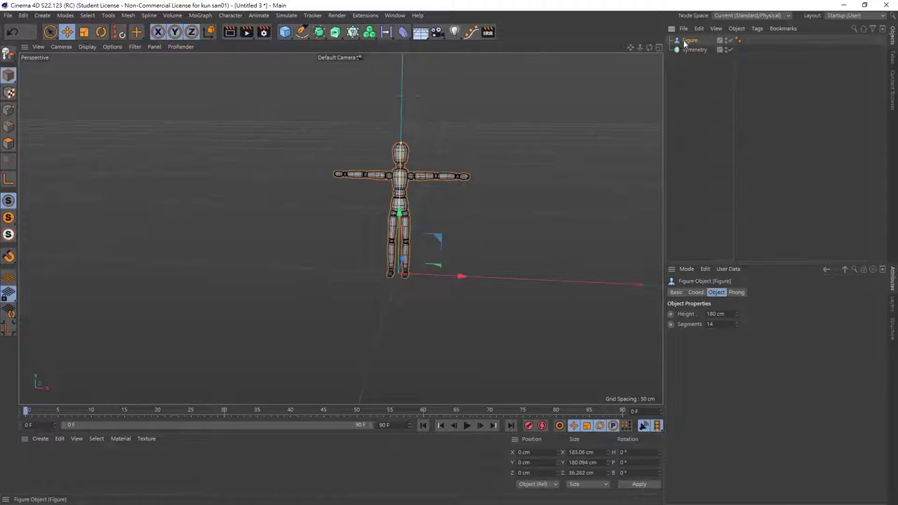
click(692, 50)
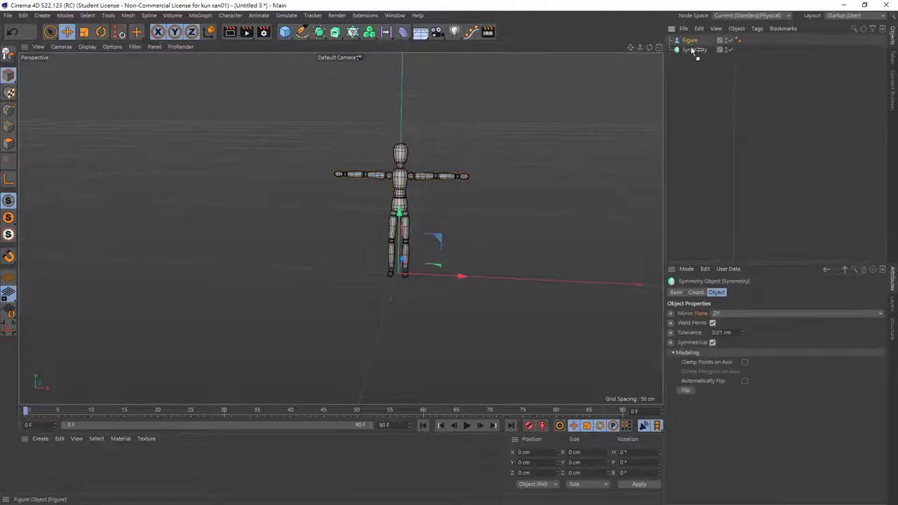
drag(692, 50, 693, 51)
mouse_move(441, 272)
mouse_down()
mouse_move(523, 291)
mouse_move(397, 146)
mouse_up()
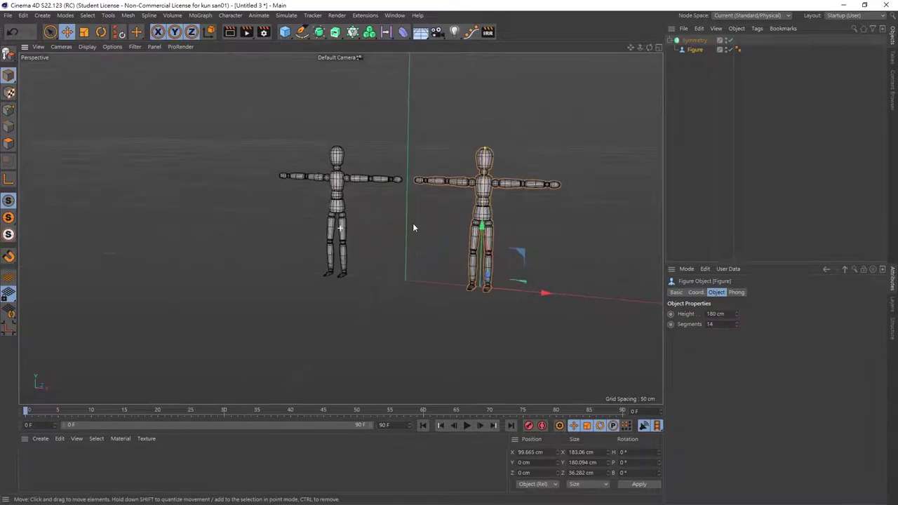
alt+drag(406, 234, 394, 208)
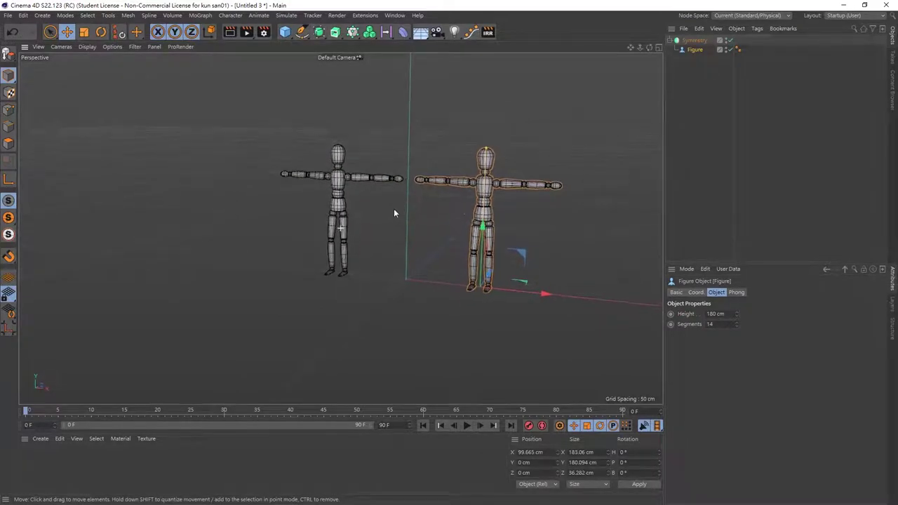
Step: Make the Figure editable and expand its joint hierarchy
right_click(689, 52)
click(720, 302)
click(682, 50)
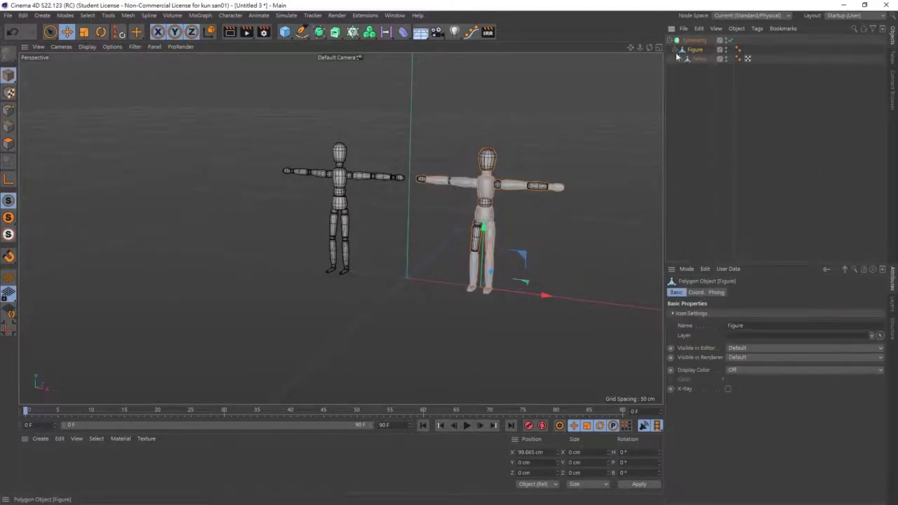
click(688, 59)
click(687, 87)
Step: Rotate the LeftUpperArm upward so the mirrored twin raises its arm too
click(523, 185)
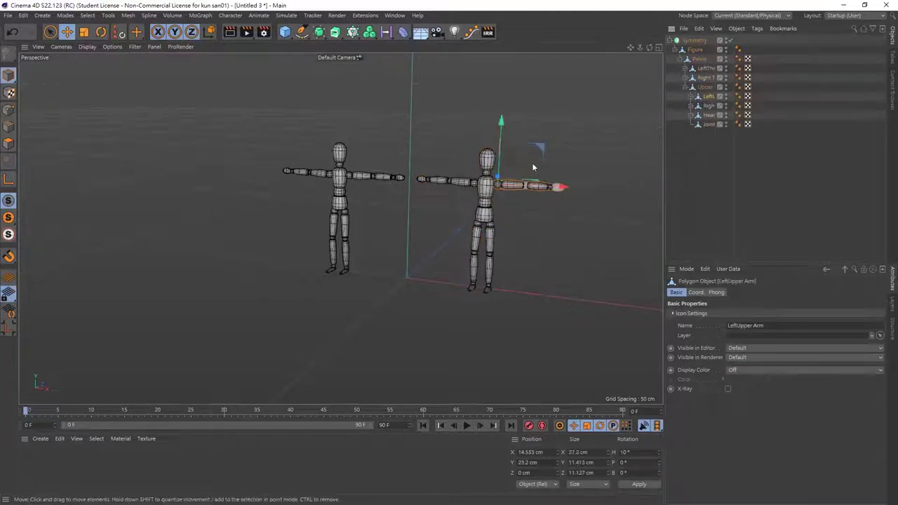
key(r)
mouse_move(526, 163)
mouse_down()
mouse_move(491, 126)
mouse_move(454, 192)
mouse_move(418, 158)
mouse_move(388, 198)
mouse_up()
key(e)
click(482, 114)
click(694, 40)
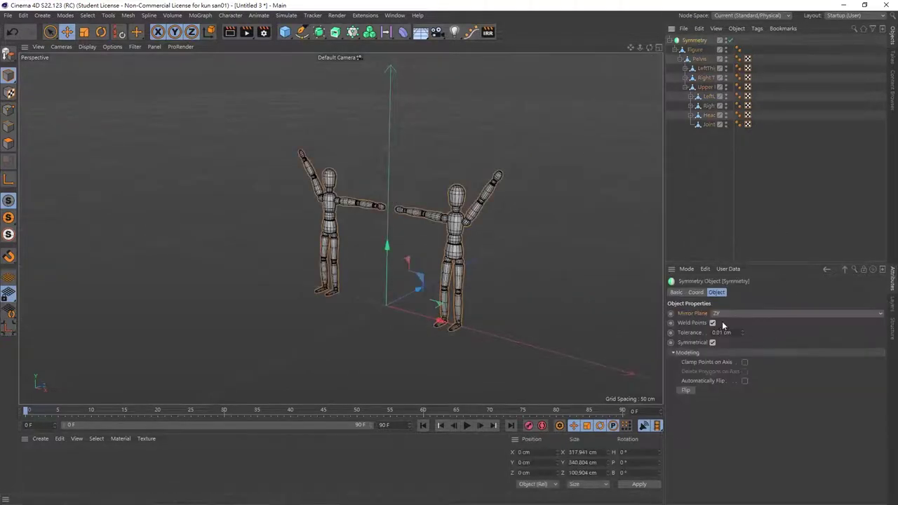
Step: Add a Plane, stand it edge-on at +X between the figures and raise it along Y
click(285, 32)
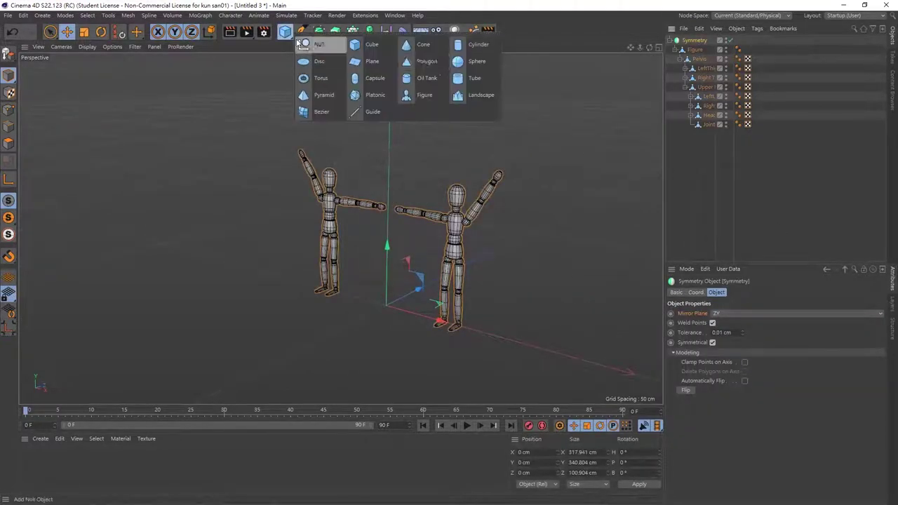
click(368, 61)
click(745, 355)
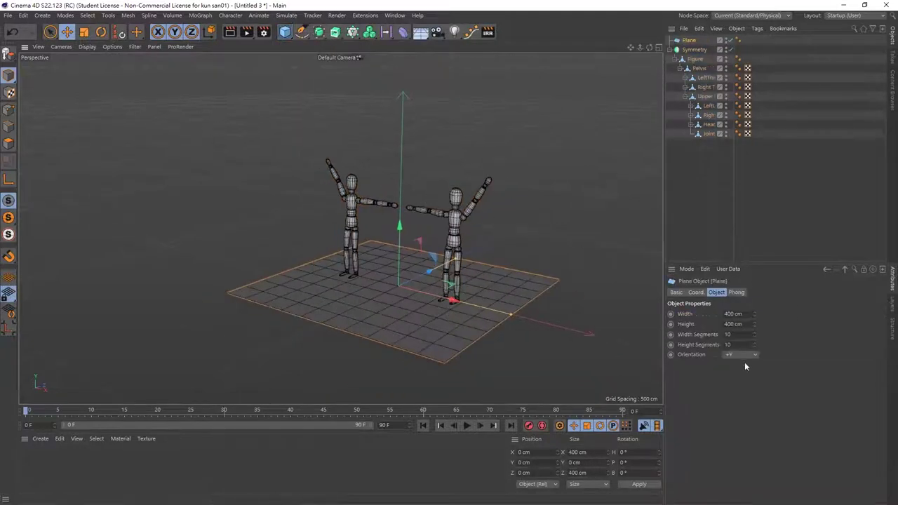
click(734, 406)
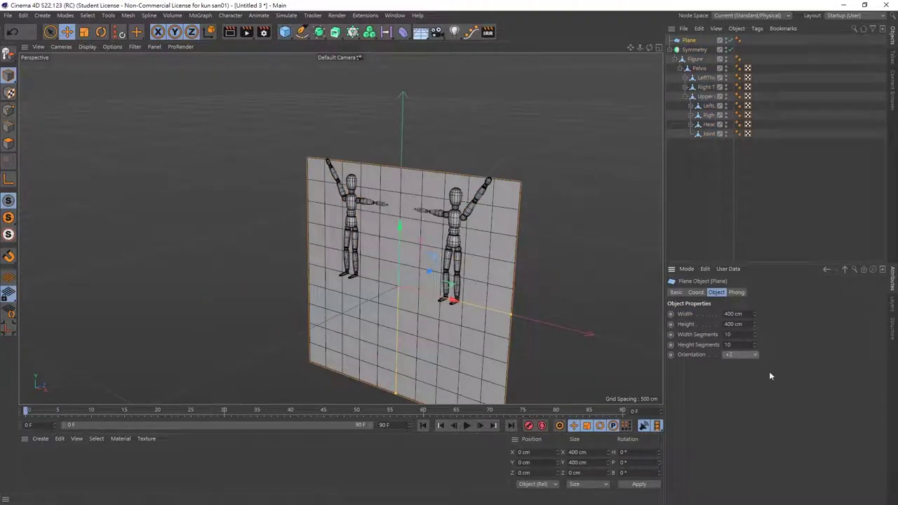
click(743, 355)
click(742, 366)
mouse_move(399, 227)
mouse_down()
mouse_move(402, 202)
mouse_move(410, 220)
mouse_move(319, 212)
mouse_move(360, 210)
mouse_move(348, 219)
mouse_up()
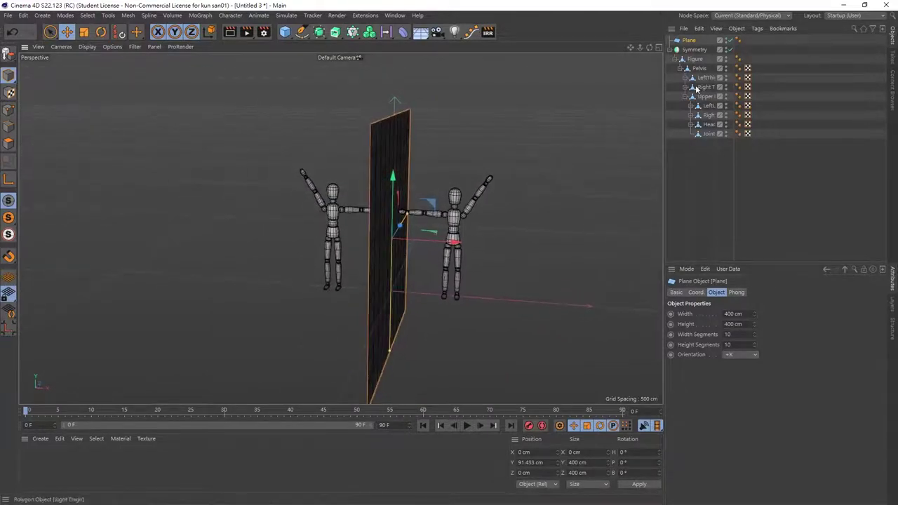
Step: Move the Figure slightly farther along X and display the Symmetry object's settings
click(695, 59)
click(675, 59)
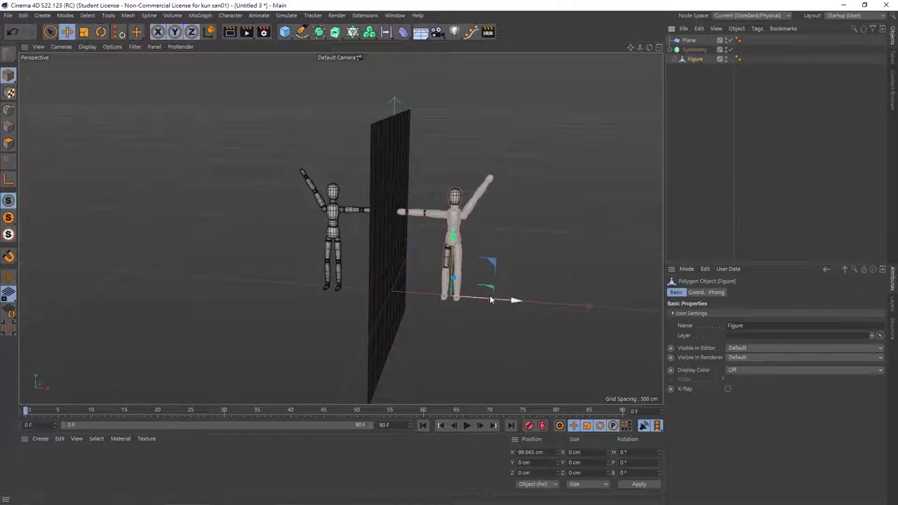
drag(495, 299, 533, 317)
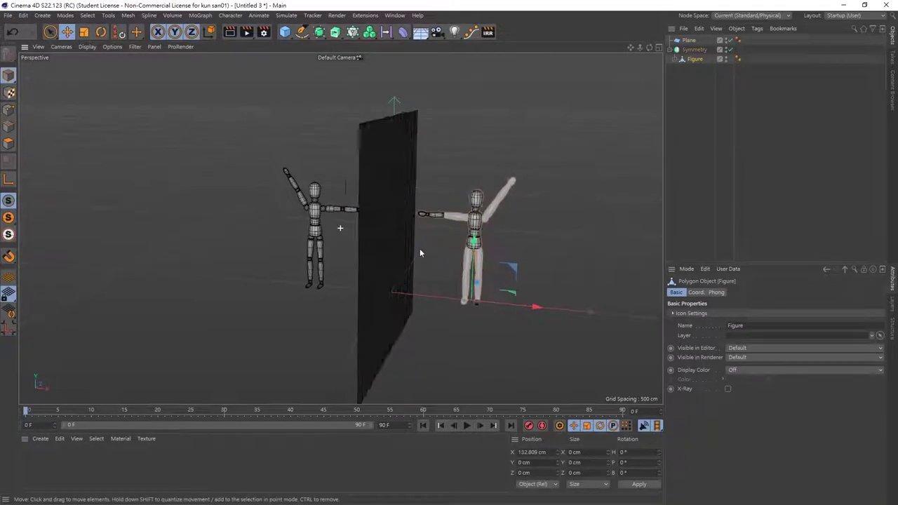
click(691, 41)
click(695, 49)
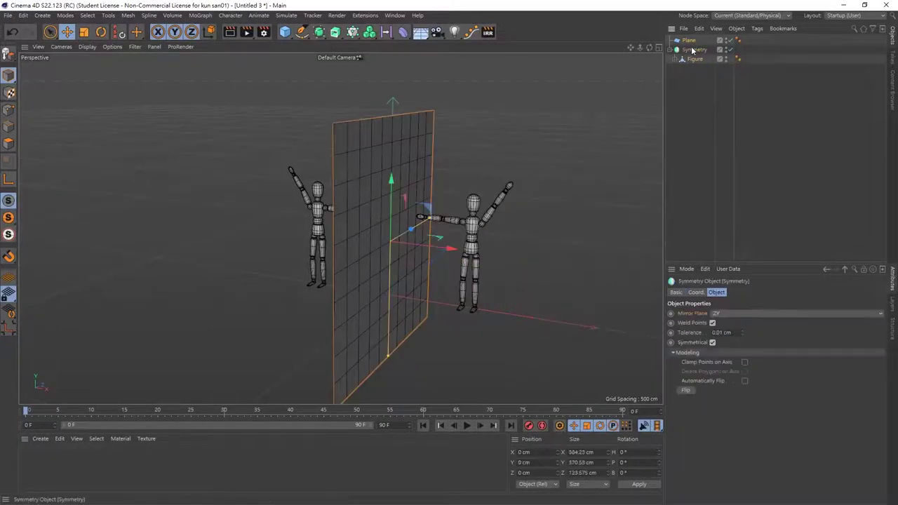
Step: Try mirroring the Symmetry across the XY plane, then undo the change
click(746, 317)
click(745, 329)
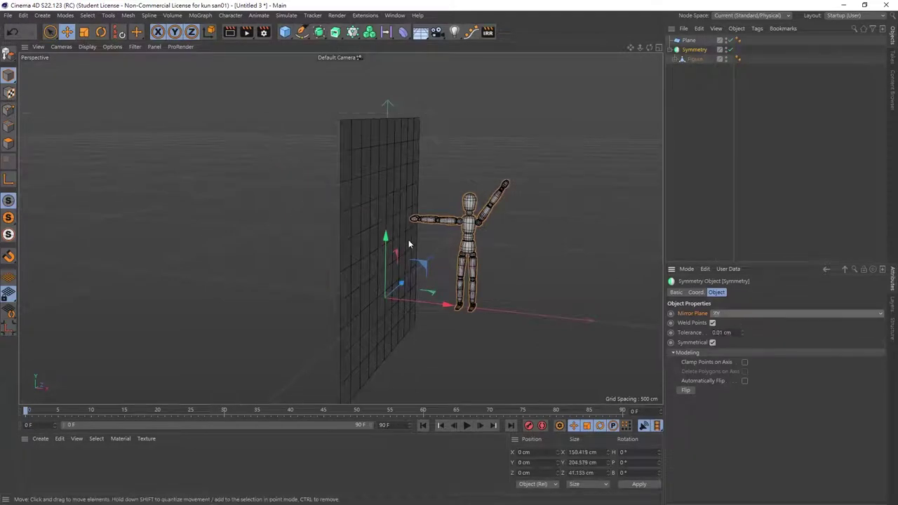
mouse_move(408, 243)
alt+mouse_down()
mouse_move(370, 255)
mouse_move(388, 320)
alt+mouse_up()
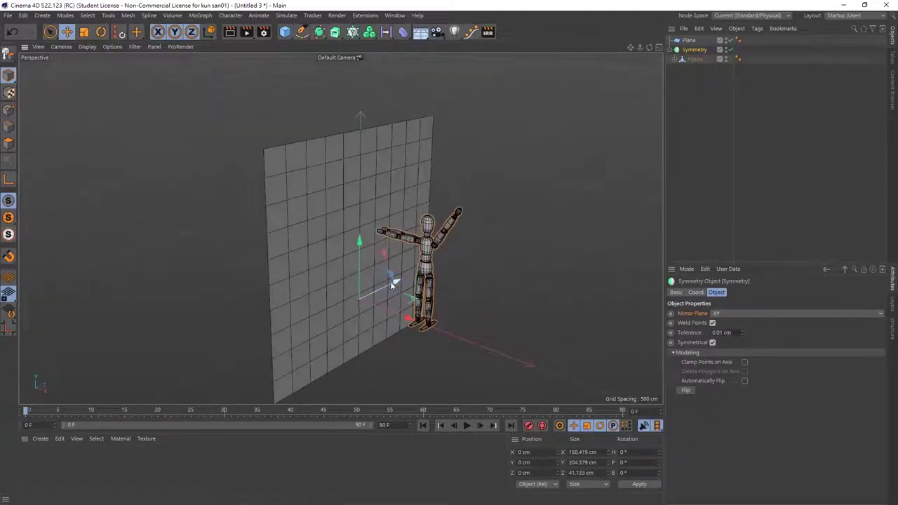
key(ctrl+z)
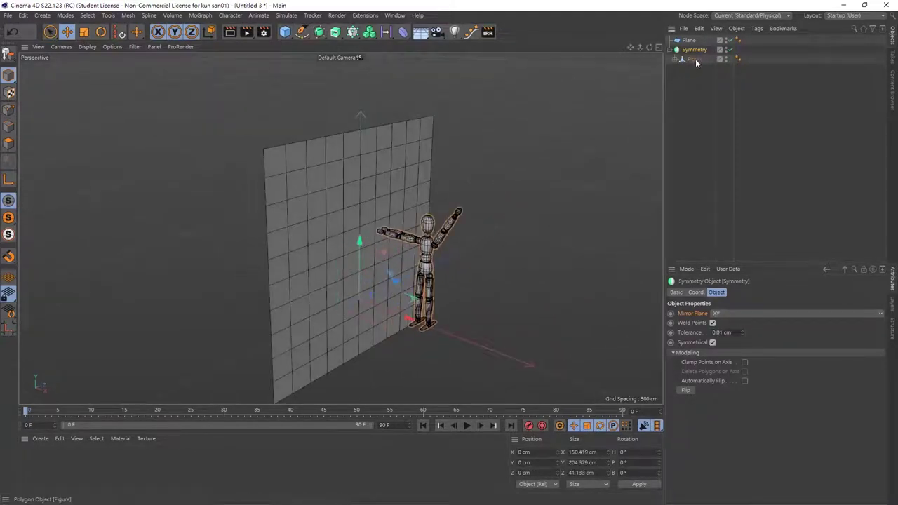
Step: Move the figure left so its mirrored copy appears
click(691, 59)
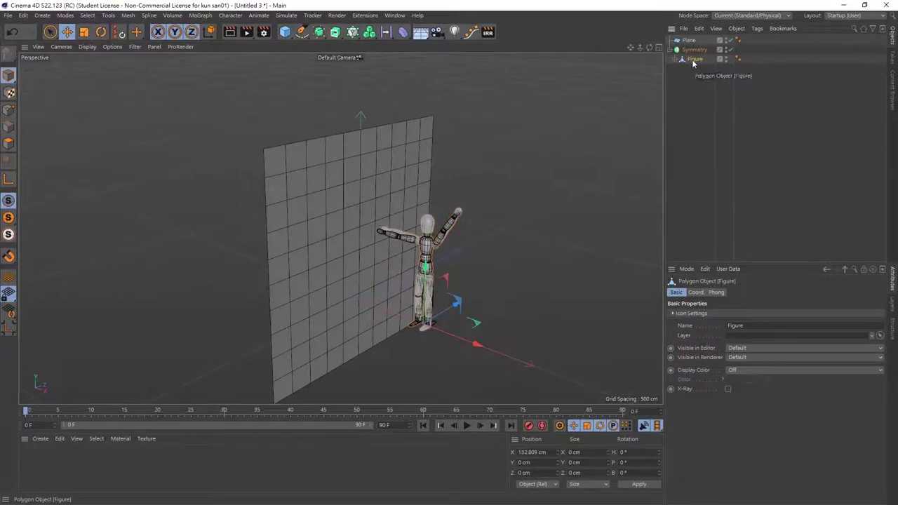
click(694, 50)
mouse_move(391, 281)
mouse_down()
mouse_move(421, 267)
mouse_move(394, 282)
mouse_up()
click(693, 59)
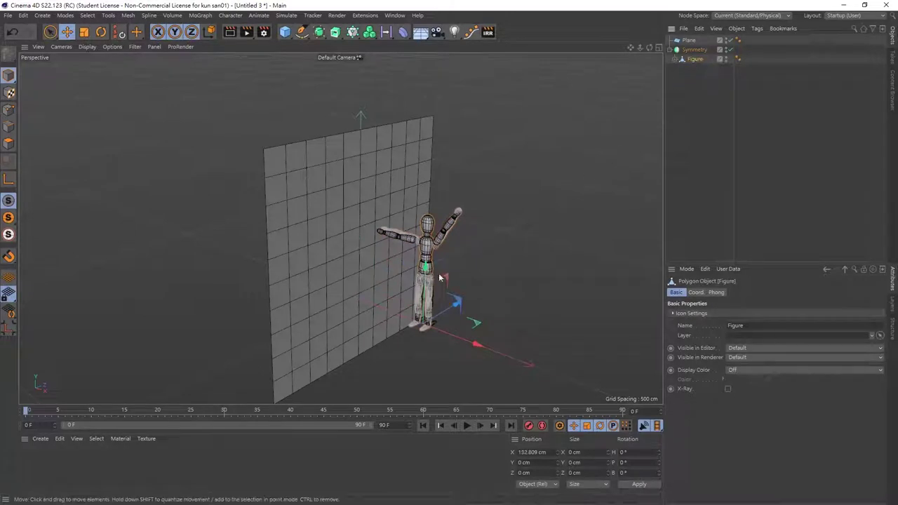
drag(450, 307, 402, 324)
Step: Switch the Plane orientation between +Y and +Z and move the plane right
click(415, 189)
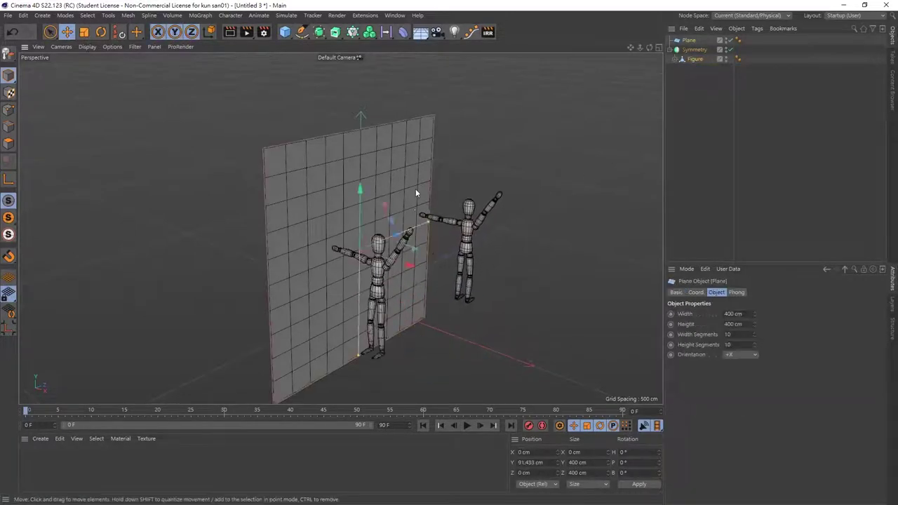
middle_drag(391, 216, 410, 191)
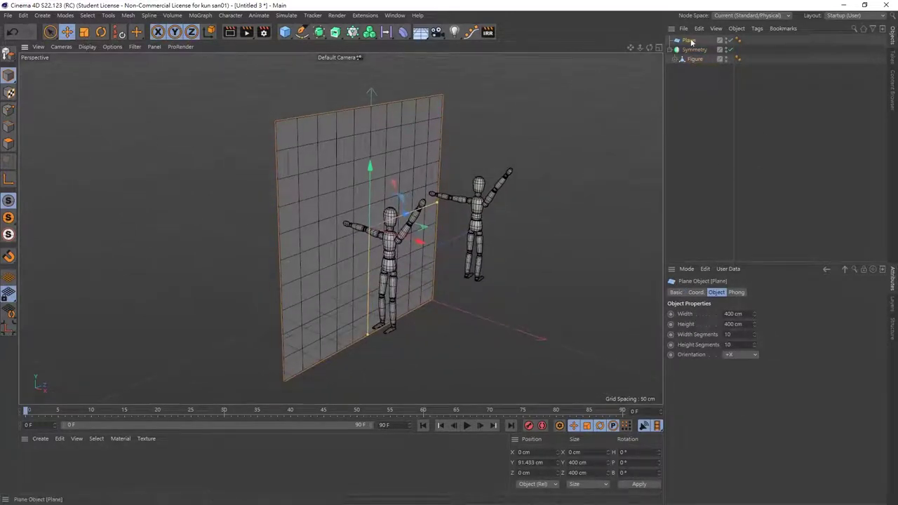
click(754, 355)
click(744, 387)
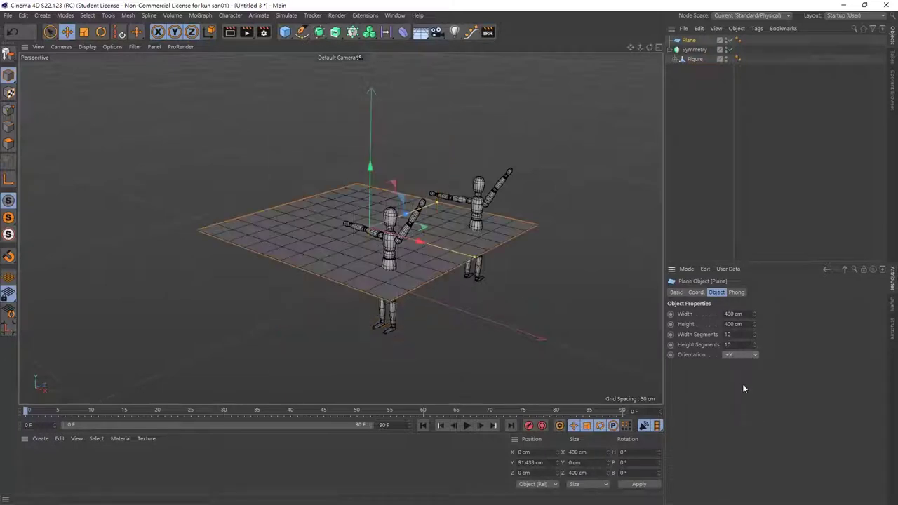
click(740, 354)
click(737, 407)
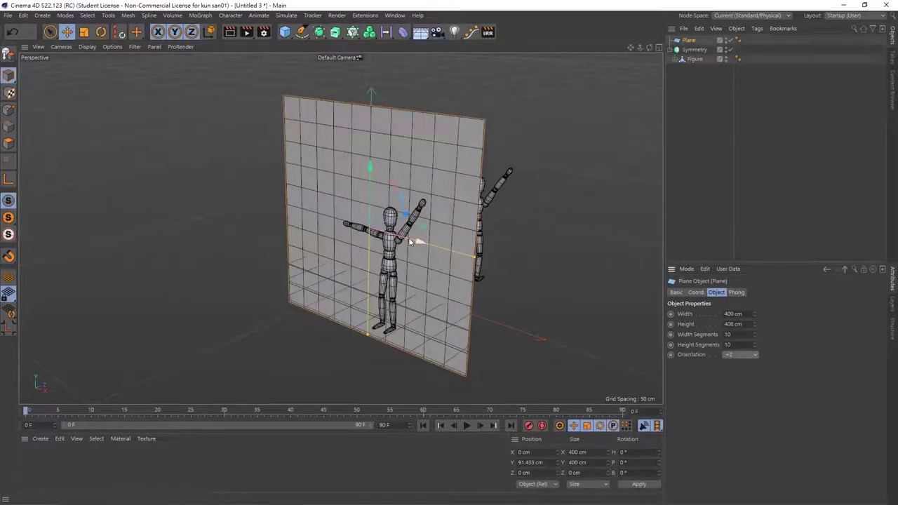
mouse_move(408, 237)
mouse_down()
mouse_move(412, 252)
mouse_move(475, 236)
mouse_move(402, 237)
mouse_move(463, 245)
mouse_move(484, 236)
mouse_up()
scroll(483, 237, down, 3)
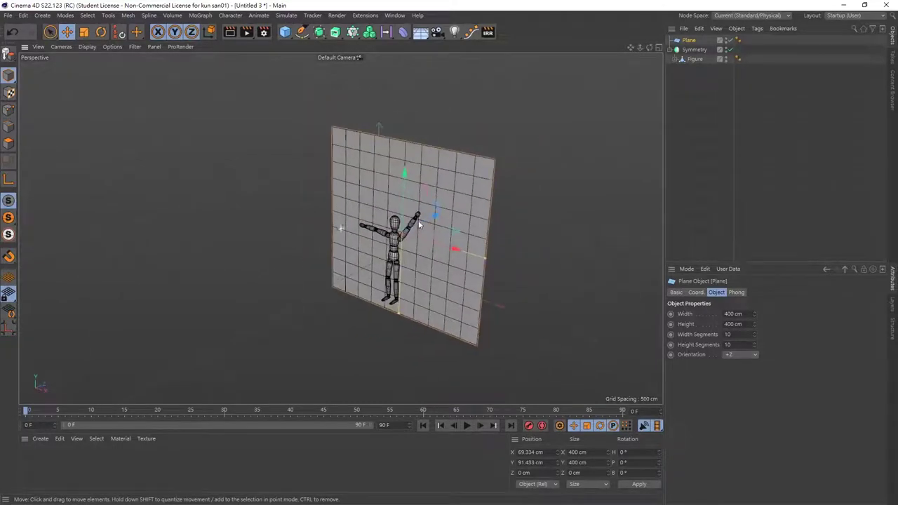
Step: Set the Symmetry mirror plane to XZ so the twin hangs upside down below
click(690, 51)
click(752, 314)
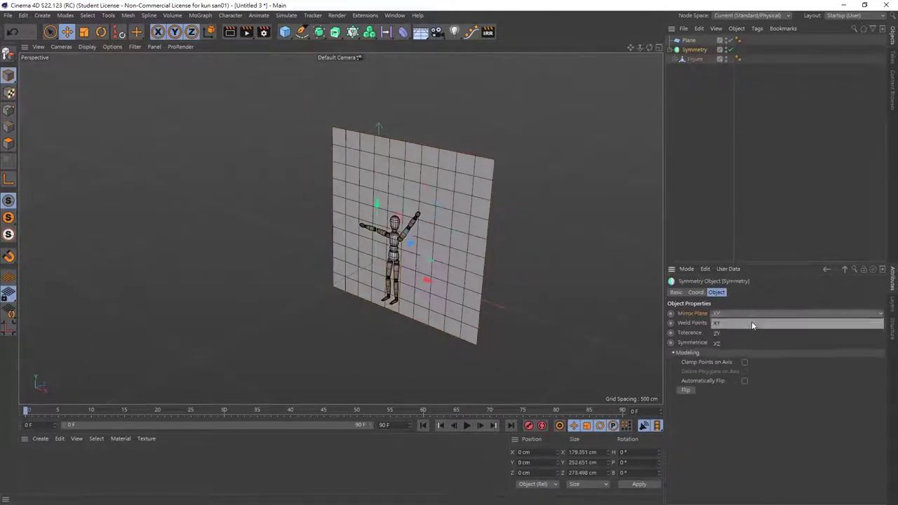
click(754, 344)
alt+drag(435, 239, 456, 242)
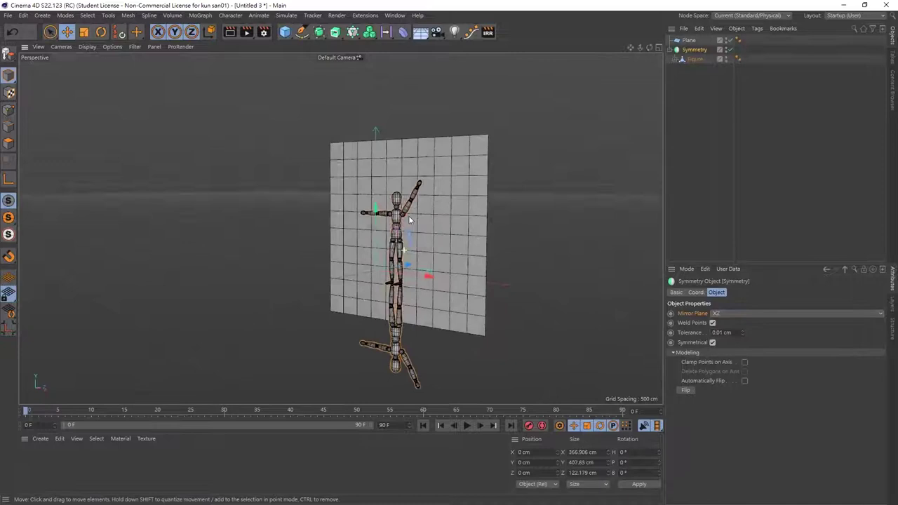
click(463, 244)
Step: Lay the plane flat at +Y, lower it slightly and raise the figure above it
click(742, 386)
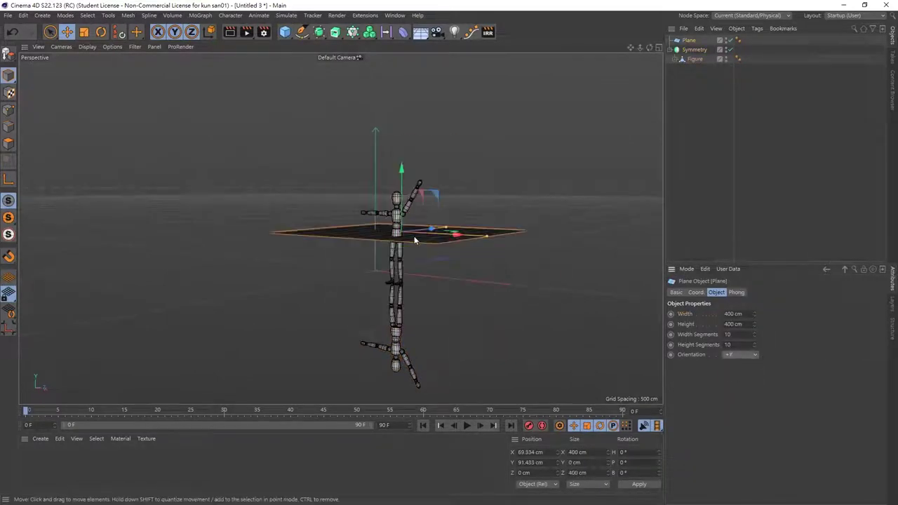
mouse_move(414, 200)
mouse_down()
mouse_move(402, 246)
mouse_move(423, 236)
mouse_up()
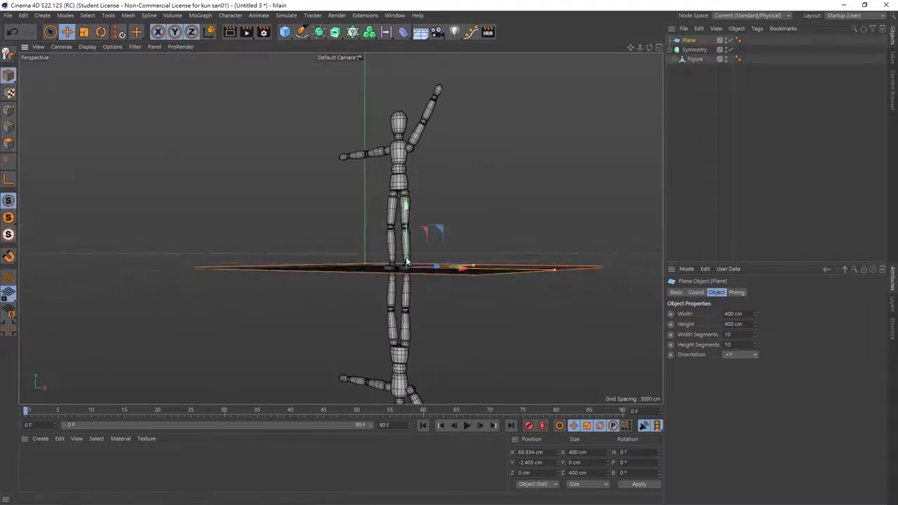
click(408, 230)
mouse_move(399, 204)
mouse_down()
mouse_move(400, 156)
mouse_move(417, 240)
mouse_move(407, 227)
mouse_move(302, 236)
mouse_up()
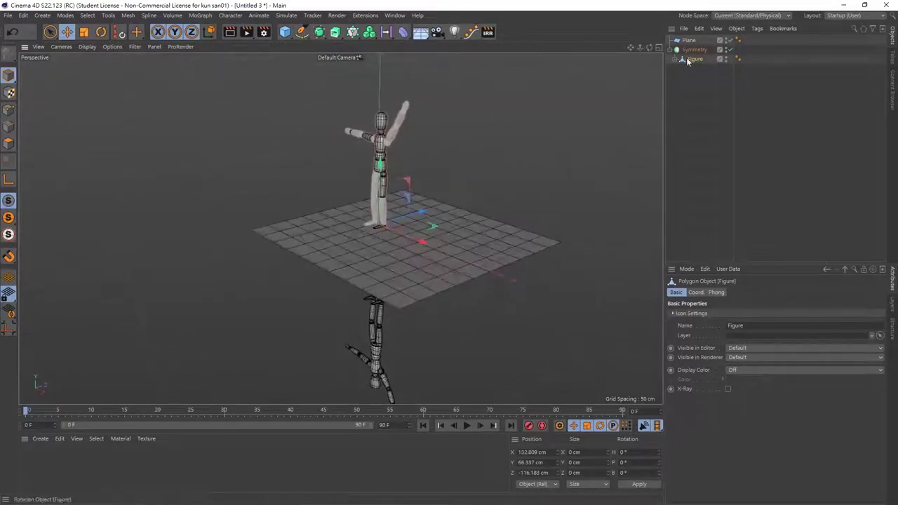
Step: Reselect the Figure and orbit the view to check it stands on the plane
click(692, 50)
click(695, 59)
mouse_move(463, 183)
alt+mouse_down()
mouse_move(425, 199)
mouse_move(377, 188)
mouse_move(393, 200)
alt+mouse_up()
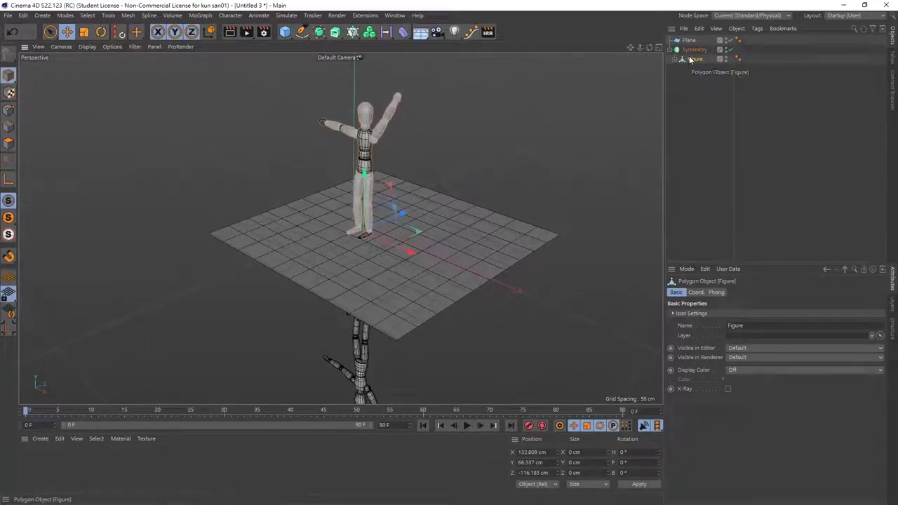
click(420, 203)
alt+drag(419, 203, 414, 205)
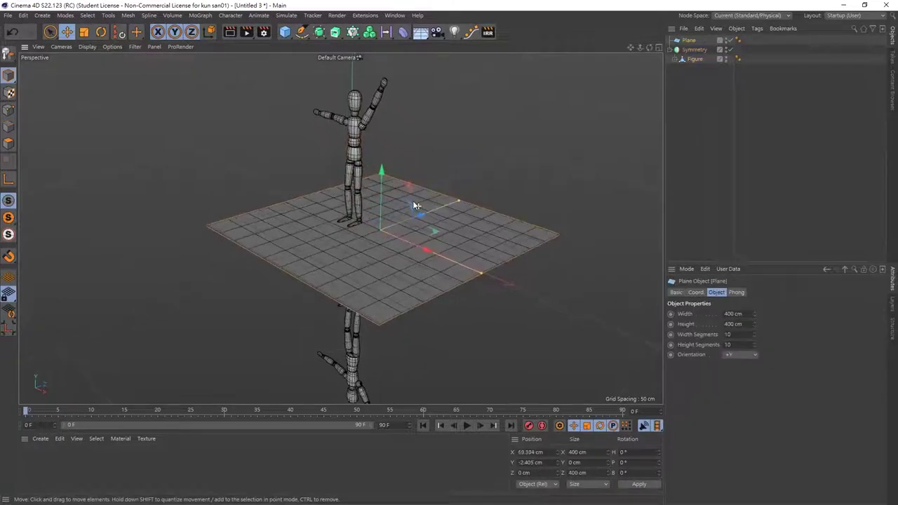
Step: Add a 200 cm Cone and nest it inside Symmetry below the Figure
key(e)
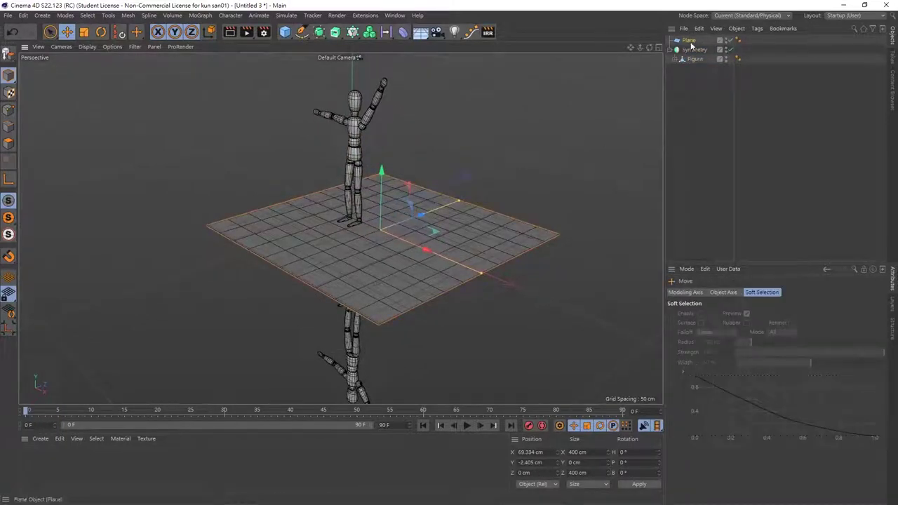
click(693, 49)
click(695, 58)
alt+drag(463, 135, 428, 137)
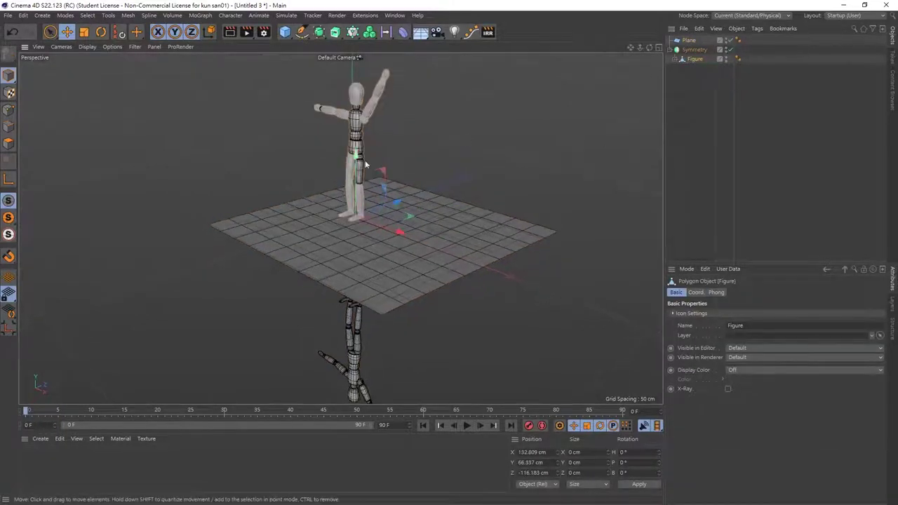
click(287, 35)
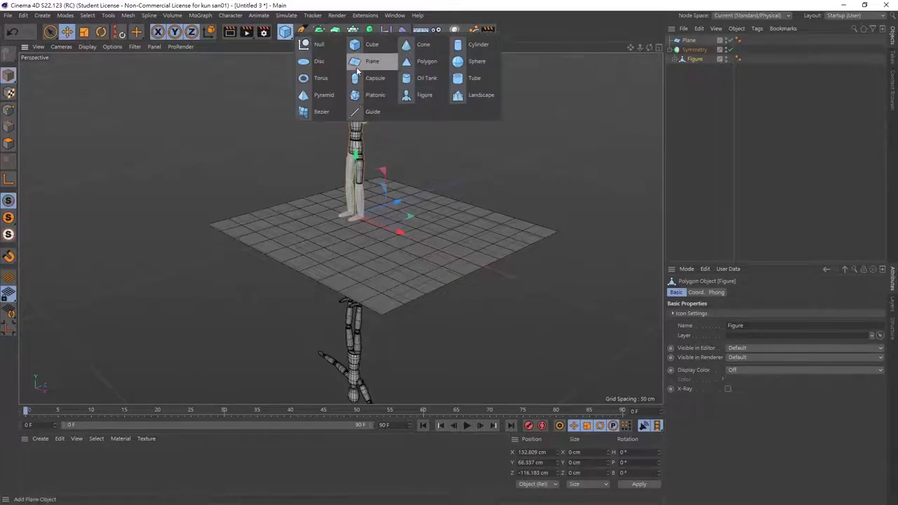
click(414, 44)
mouse_move(337, 176)
alt+mouse_down()
mouse_move(399, 188)
mouse_move(383, 105)
mouse_move(368, 114)
mouse_move(393, 120)
alt+mouse_up()
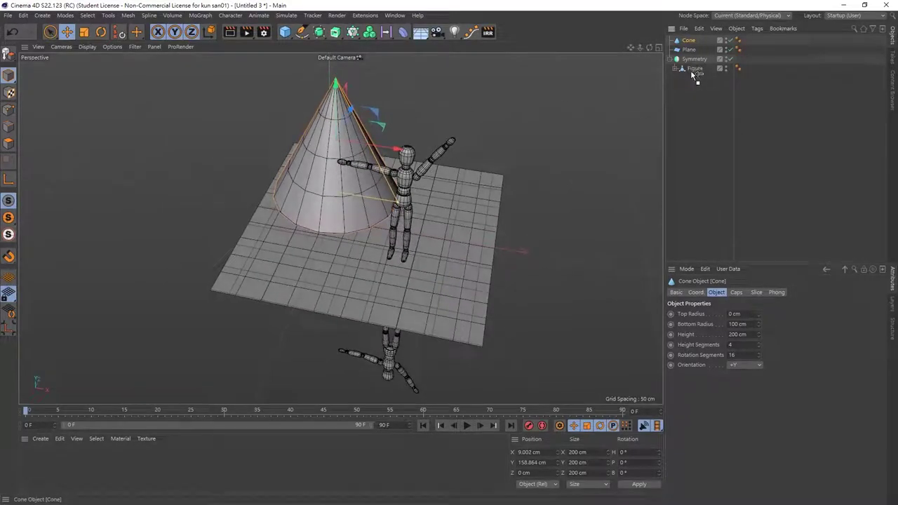
drag(691, 73, 692, 72)
Step: Delete the Plane object, then reselect Symmetry and its Figure from a low side angle
click(690, 41)
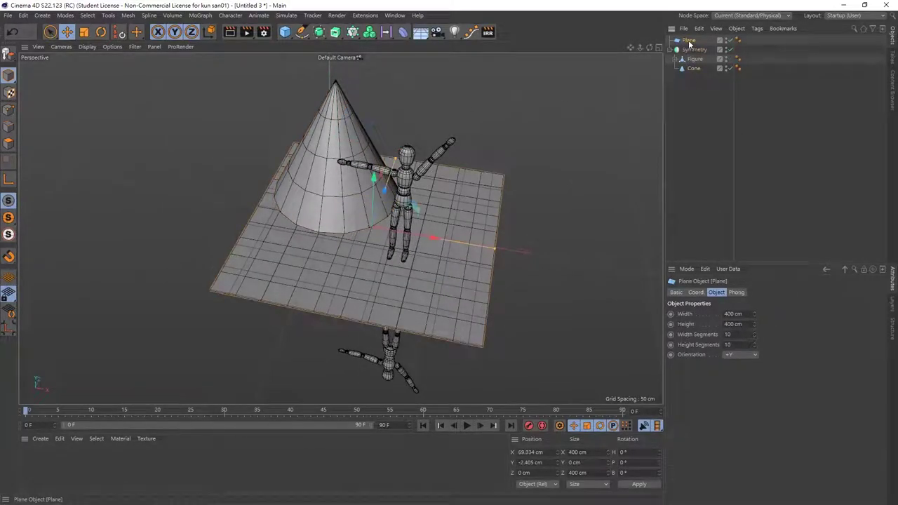
key(Delete)
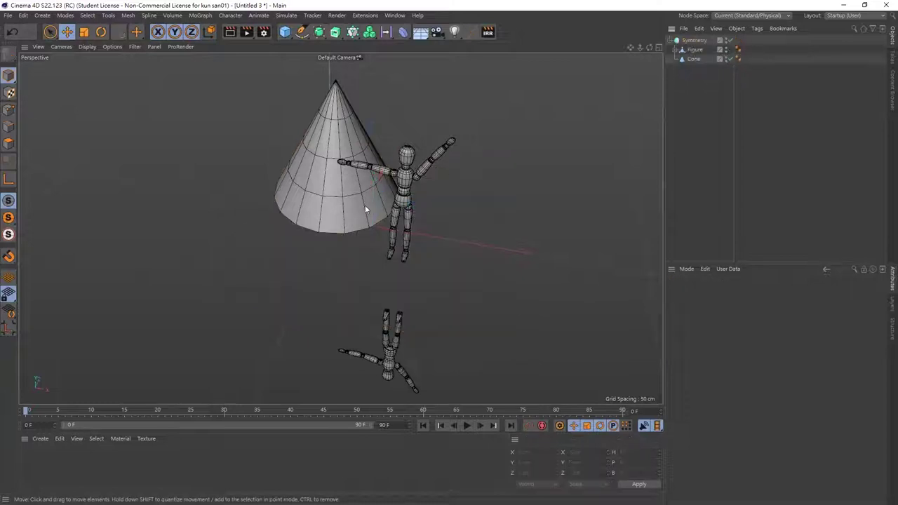
mouse_move(365, 205)
alt+mouse_down()
mouse_move(349, 135)
mouse_move(374, 177)
alt+mouse_up()
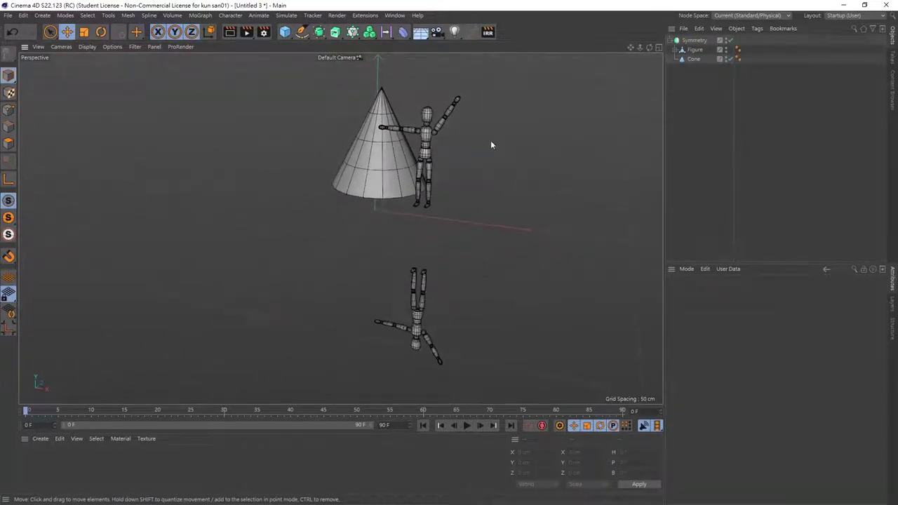
click(694, 40)
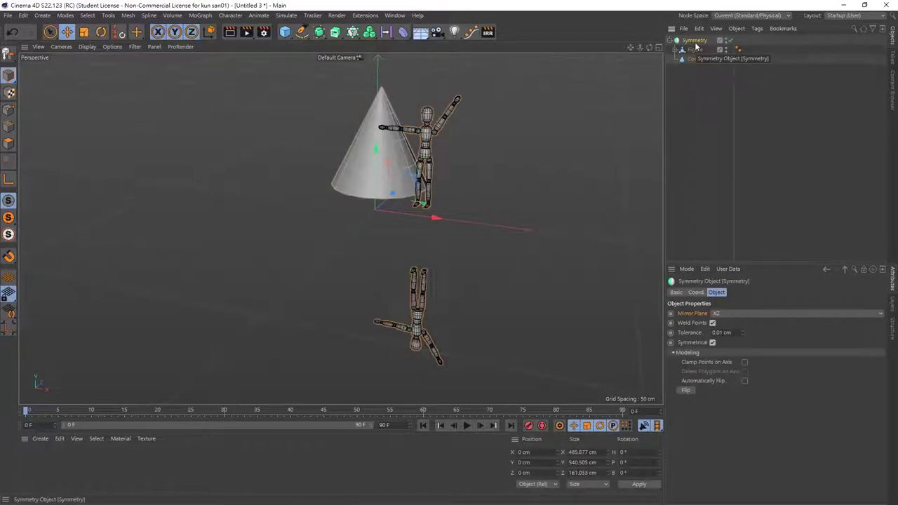
click(693, 50)
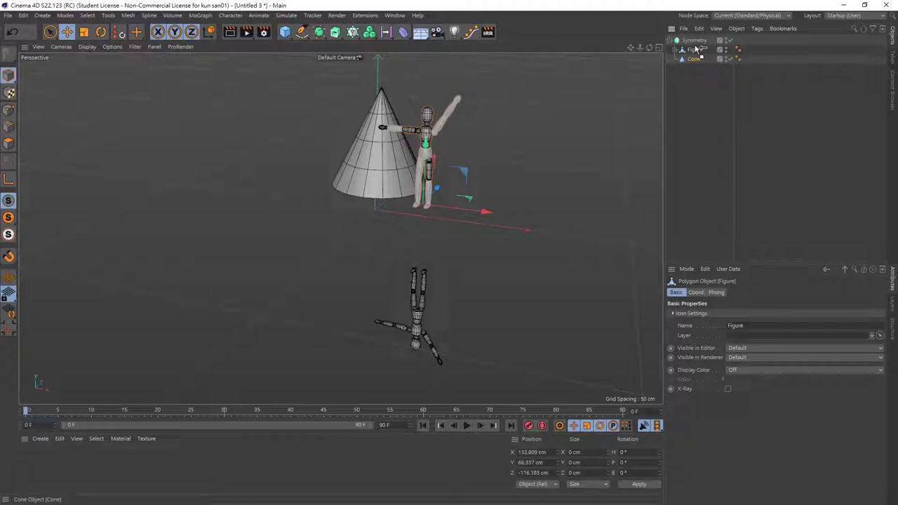
Step: Reorder Symmetry's children so the figure sits above the cone, then select both
drag(693, 59, 696, 46)
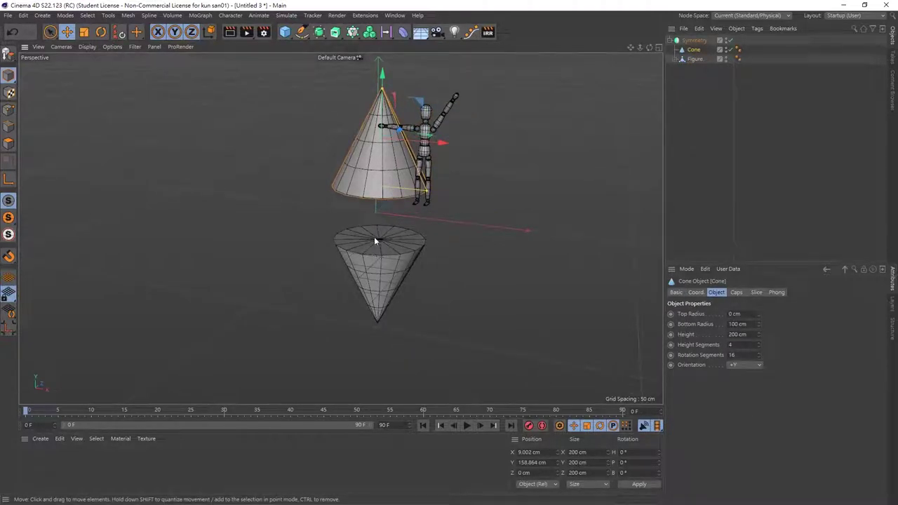
click(694, 59)
drag(695, 48, 695, 49)
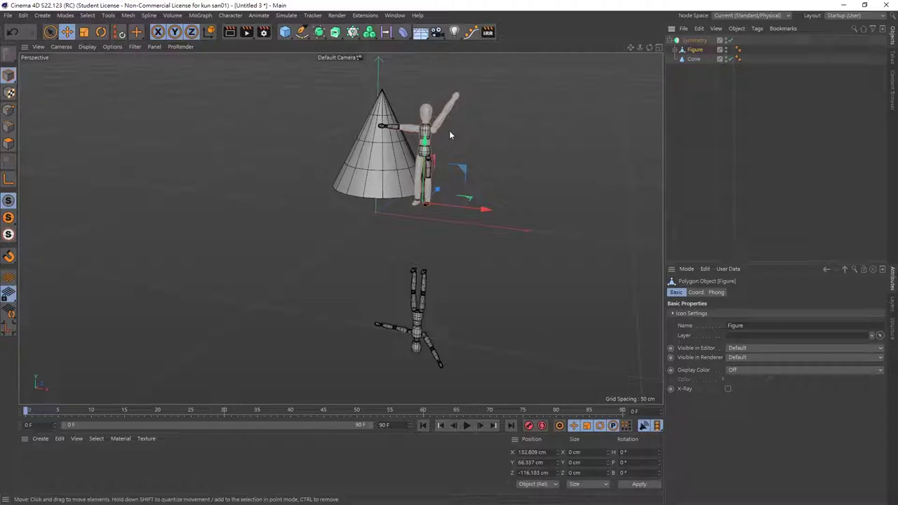
scroll(451, 133, up, 3)
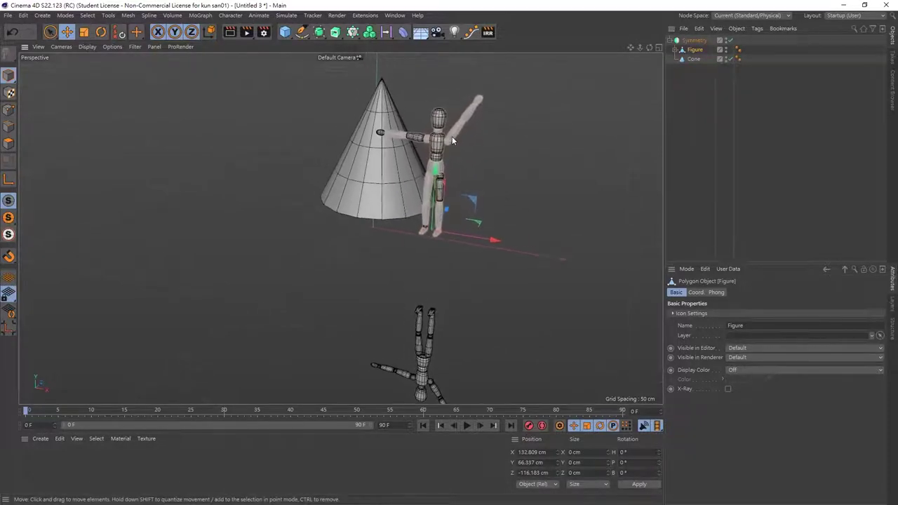
scroll(477, 133, down, 1)
click(698, 74)
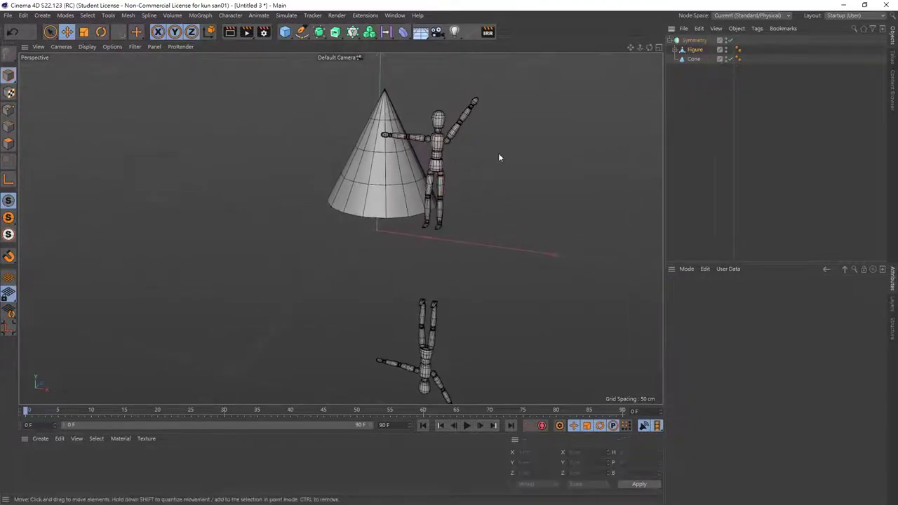
click(700, 51)
ctrl+click(697, 59)
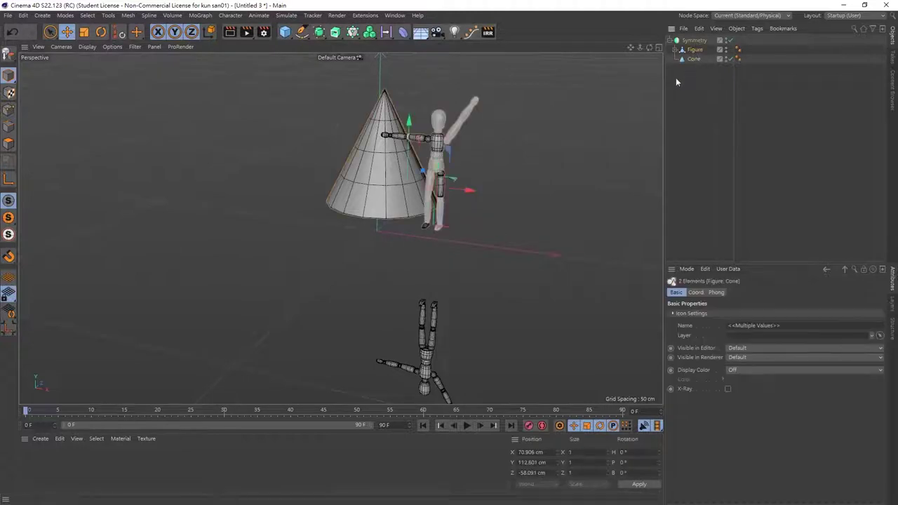
Step: Add a Null as the first child of Symmetry and move it in the viewport
click(576, 61)
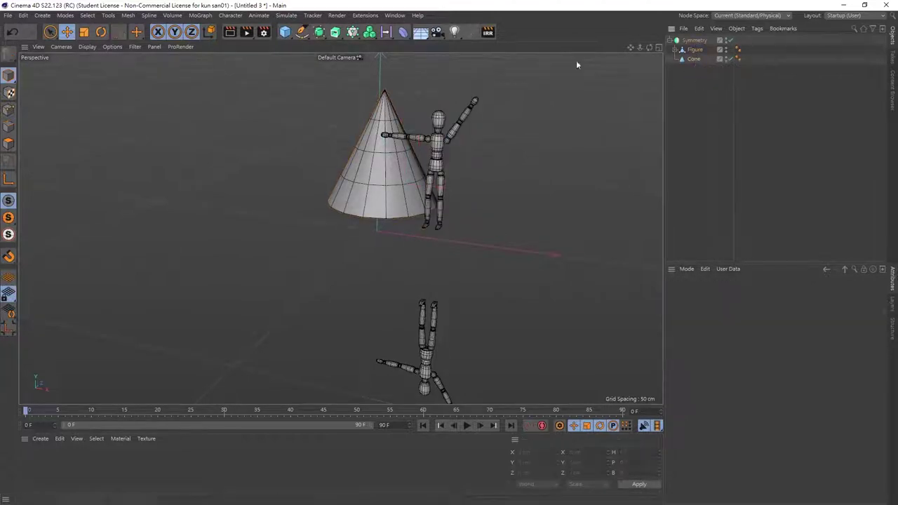
click(285, 32)
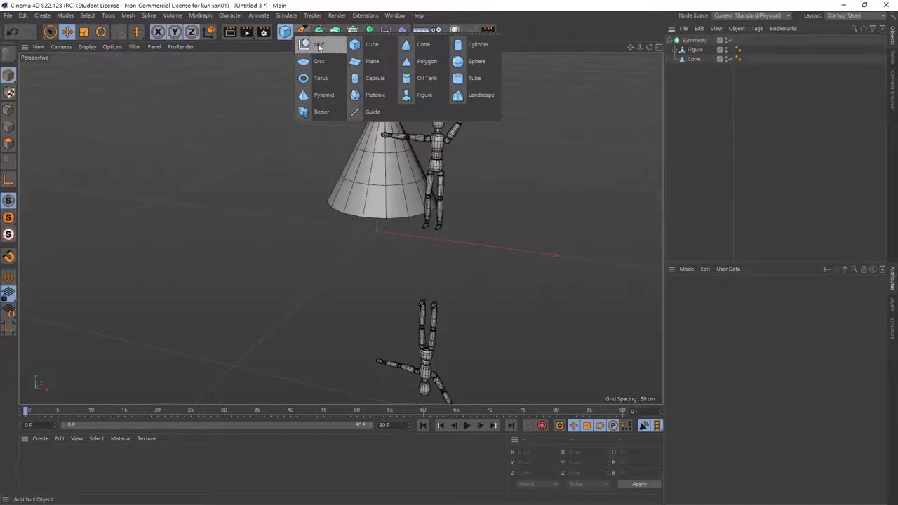
click(324, 47)
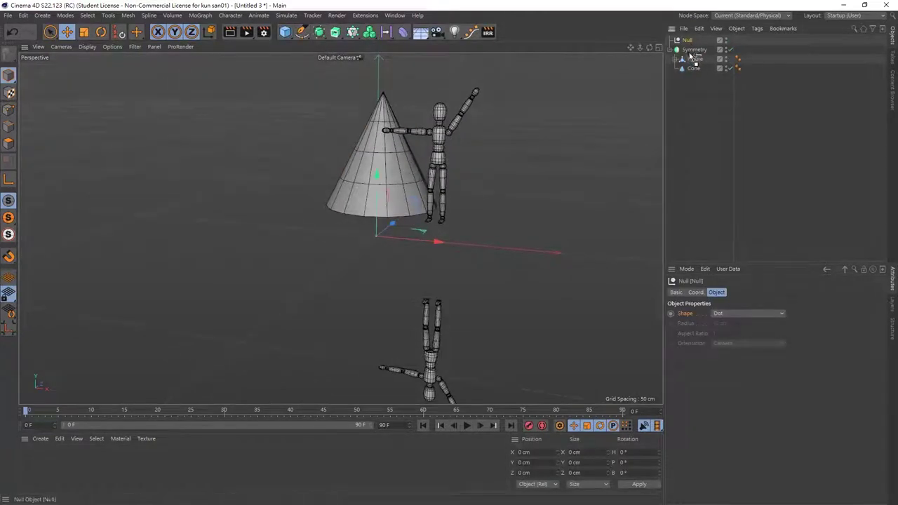
drag(691, 56, 692, 52)
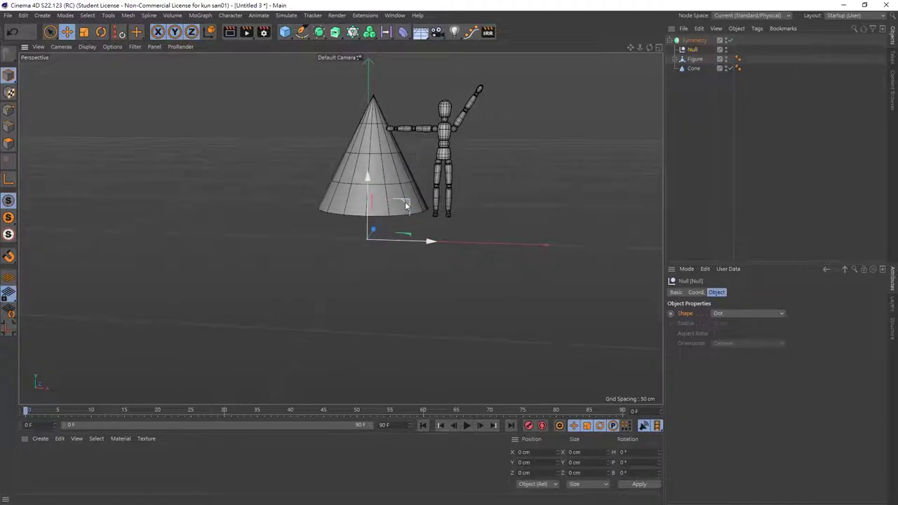
mouse_move(405, 205)
mouse_down()
mouse_move(445, 144)
mouse_move(335, 204)
mouse_move(433, 172)
mouse_move(427, 192)
mouse_move(449, 191)
mouse_up()
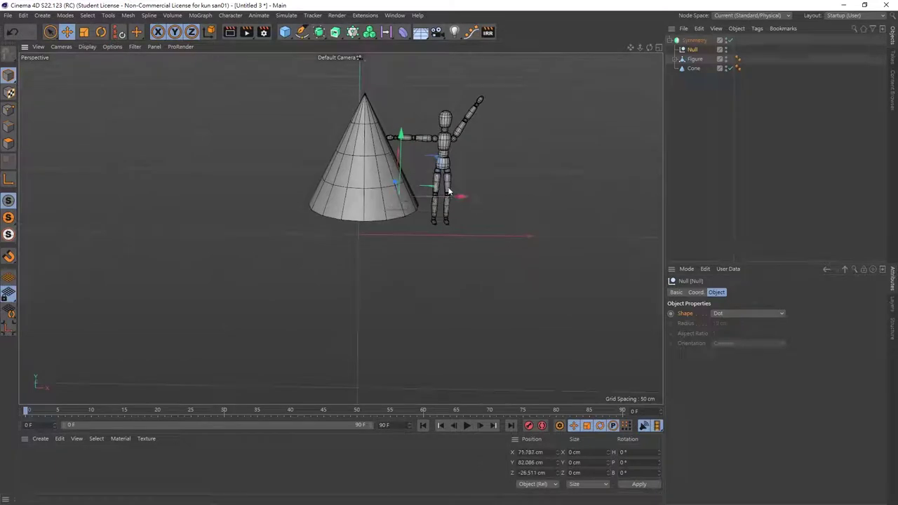
double_click(695, 59)
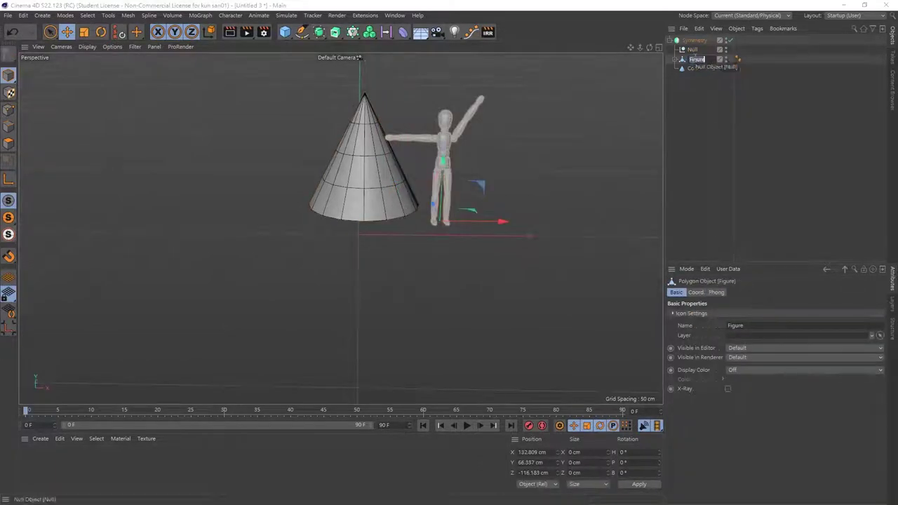
Step: Nest the figure and cone under the Null
ctrl+click(694, 68)
drag(697, 53, 694, 50)
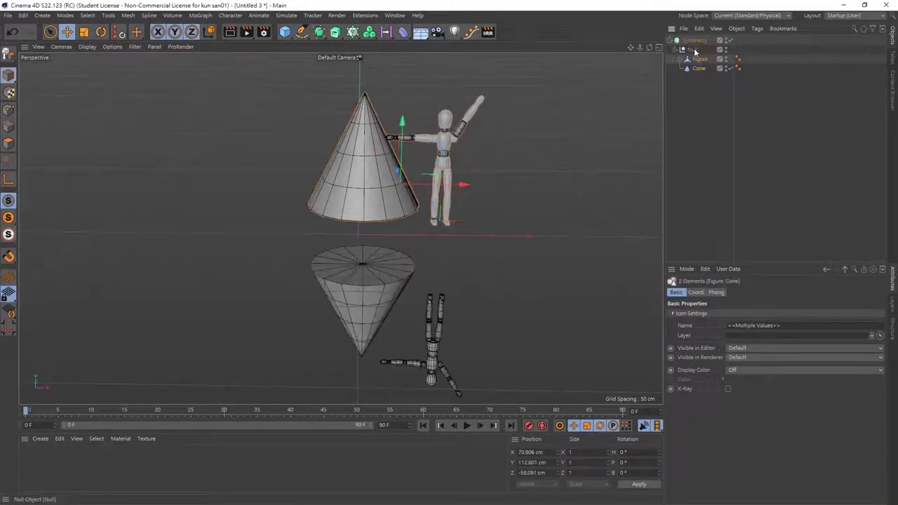
click(692, 49)
mouse_move(412, 217)
alt+mouse_down()
mouse_move(395, 166)
mouse_move(358, 221)
alt+mouse_up()
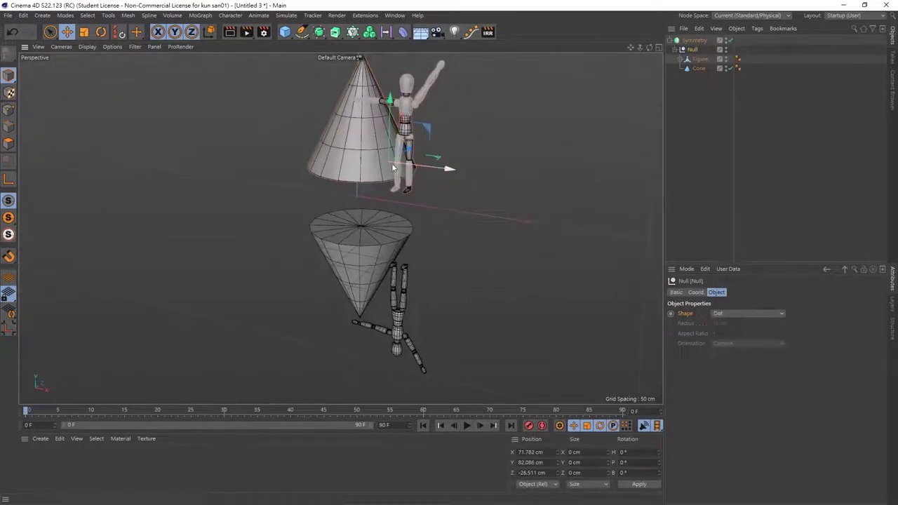
Step: Duplicate the cone twice: Cone.1 to the right and Cone.2 raised above
click(696, 70)
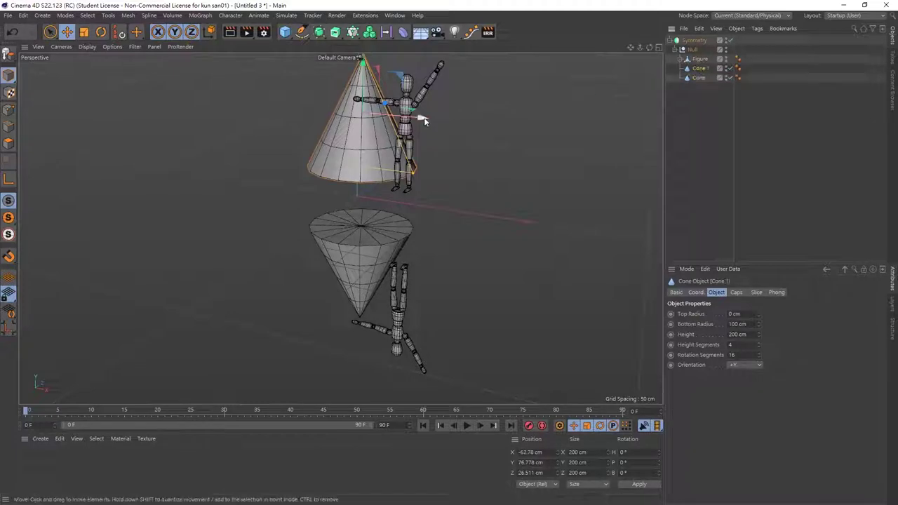
ctrl+drag(423, 117, 562, 130)
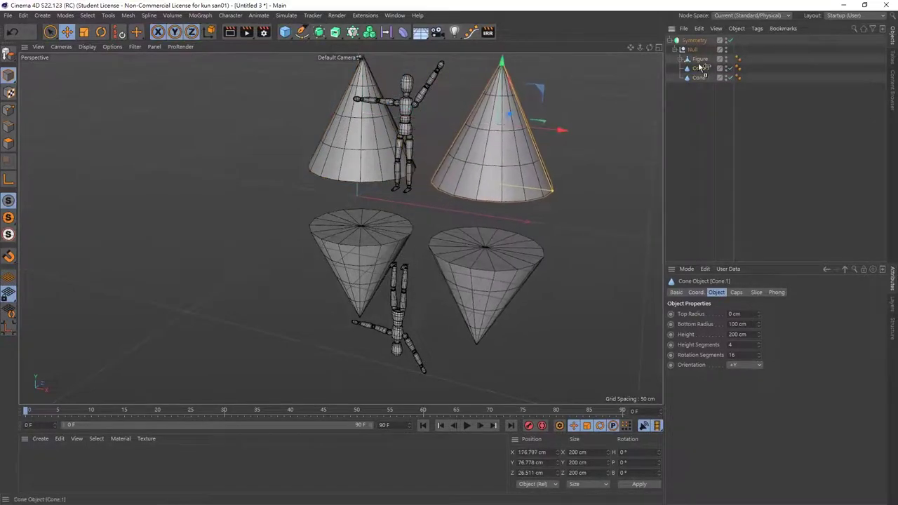
scroll(436, 127, down, 3)
ctrl+drag(545, 89, 491, 225)
drag(435, 386, 434, 327)
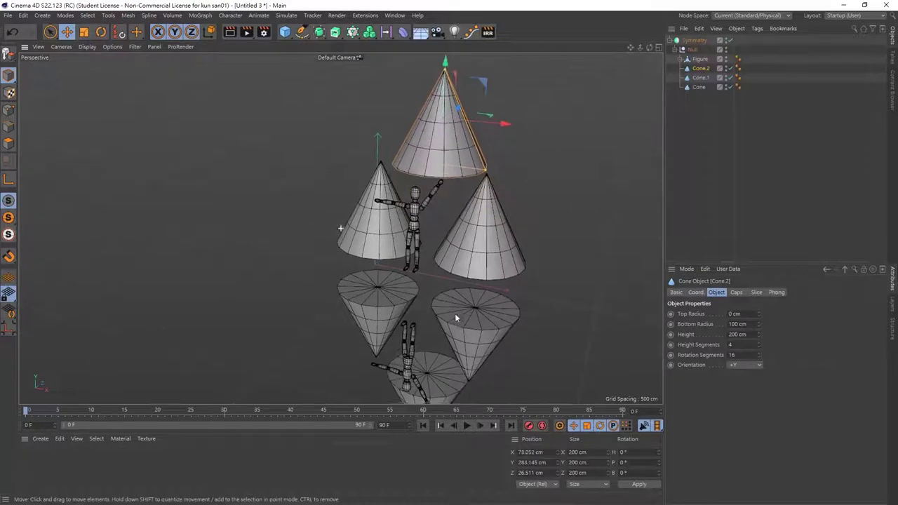
Step: Switch between the Null and Symmetry, and re-expand the Null to show its cones
click(676, 50)
click(685, 47)
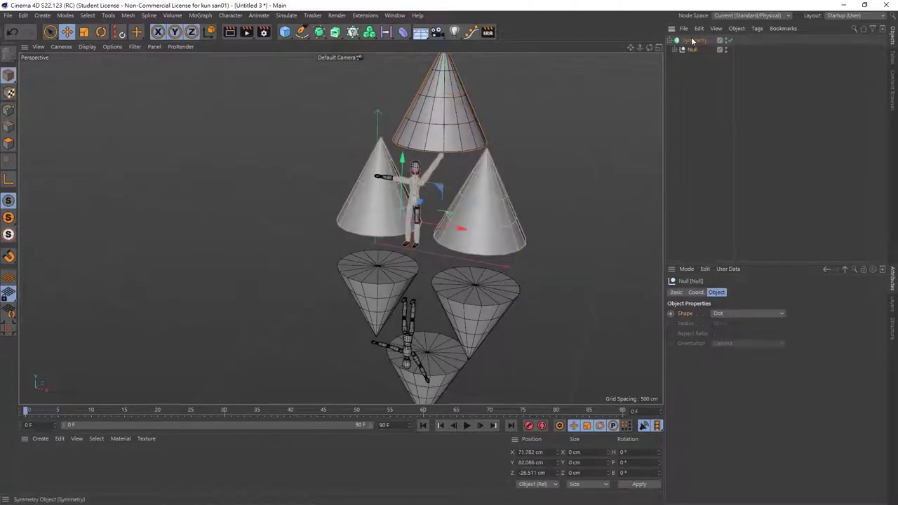
click(693, 40)
click(691, 49)
click(693, 40)
click(691, 49)
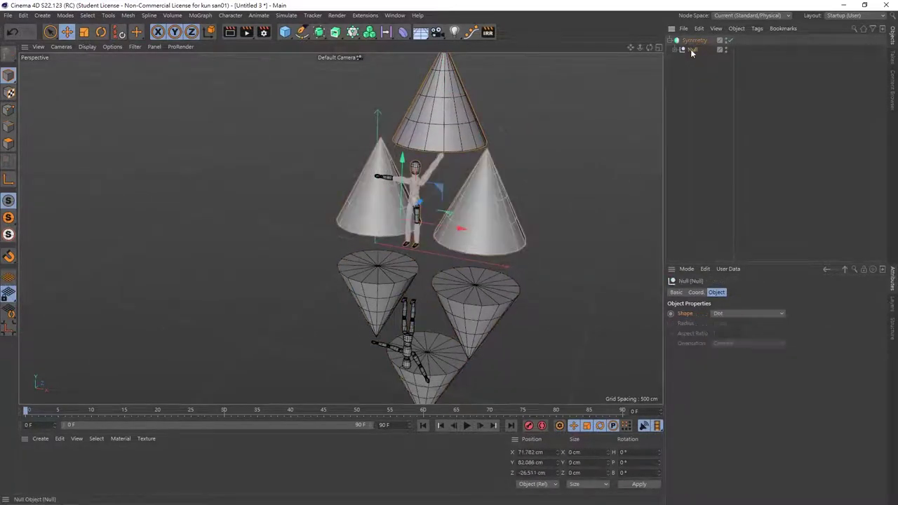
click(676, 49)
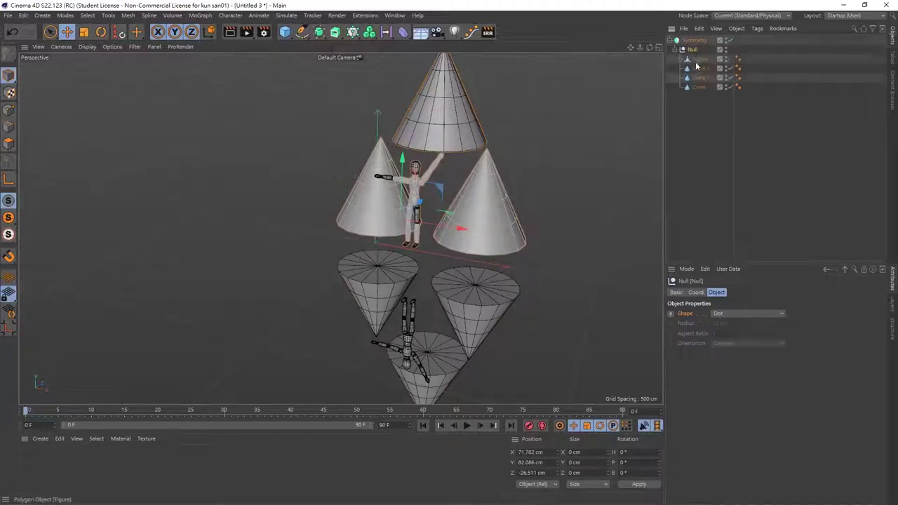
alt+drag(491, 105, 468, 134)
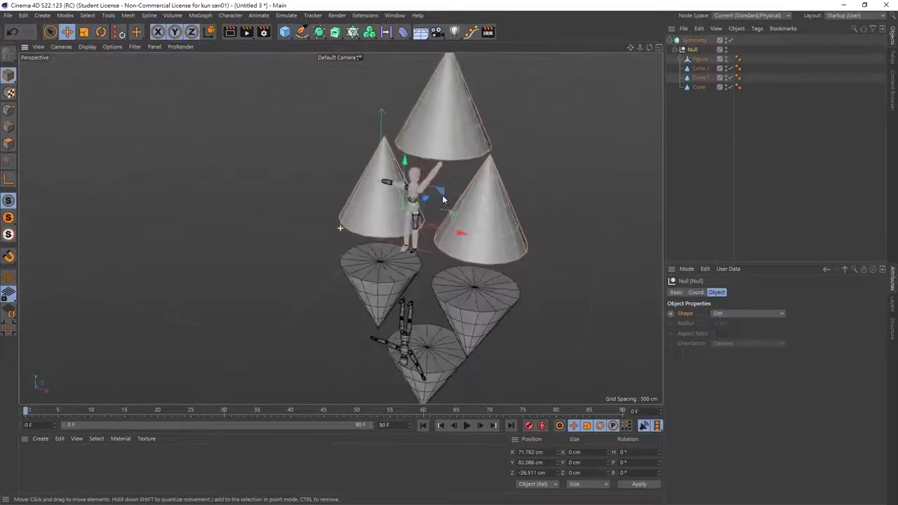
Step: Set the Symmetry object's Mirror Plane to ZY
click(468, 133)
mouse_move(466, 106)
alt+mouse_down()
mouse_move(512, 78)
mouse_move(485, 205)
alt+mouse_up()
click(491, 201)
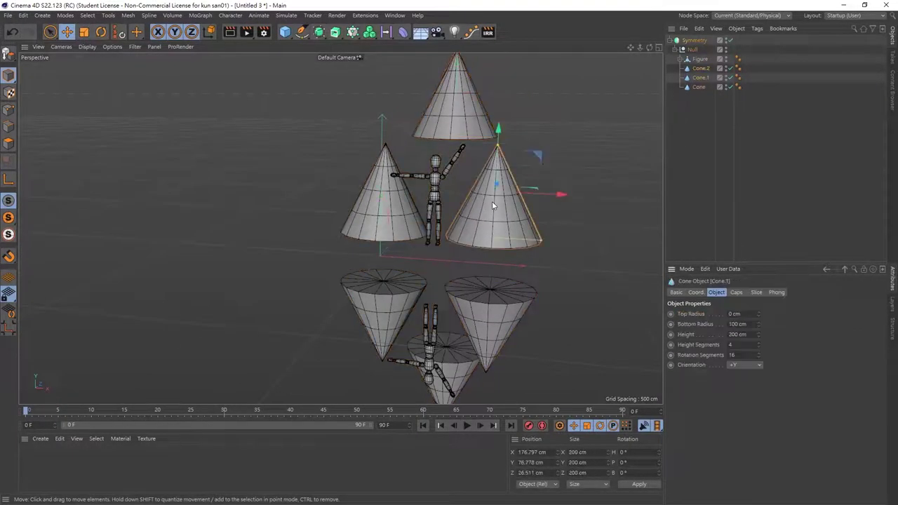
click(696, 41)
click(719, 313)
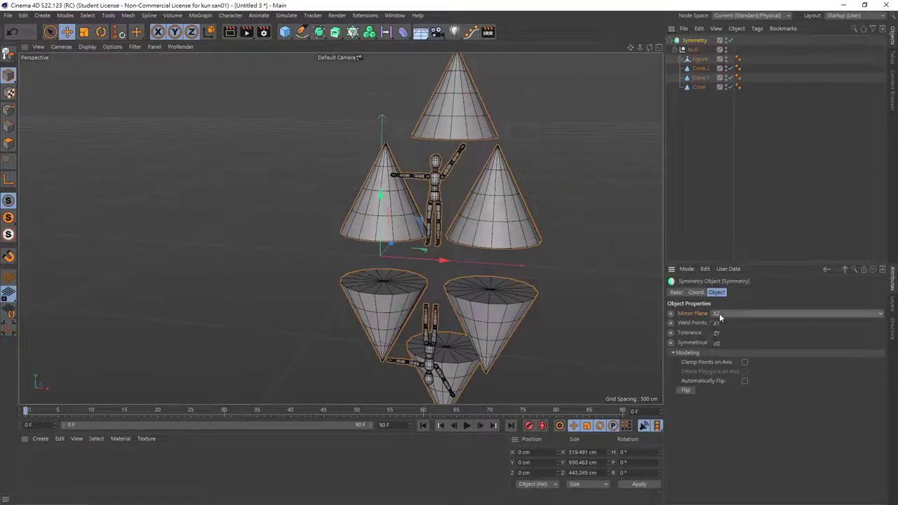
click(720, 332)
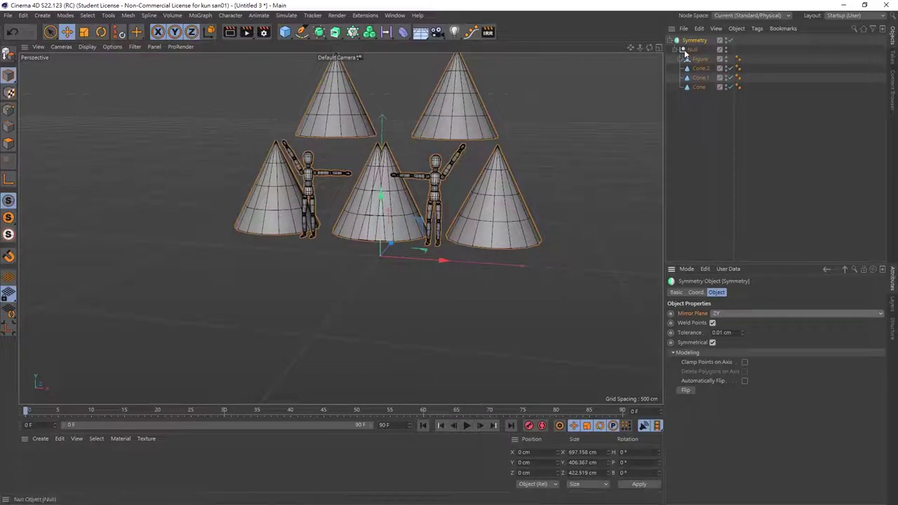
Step: Move the Null group right, restore the XY mirror plane, and shift Symmetry along Z
click(457, 218)
drag(467, 226, 524, 227)
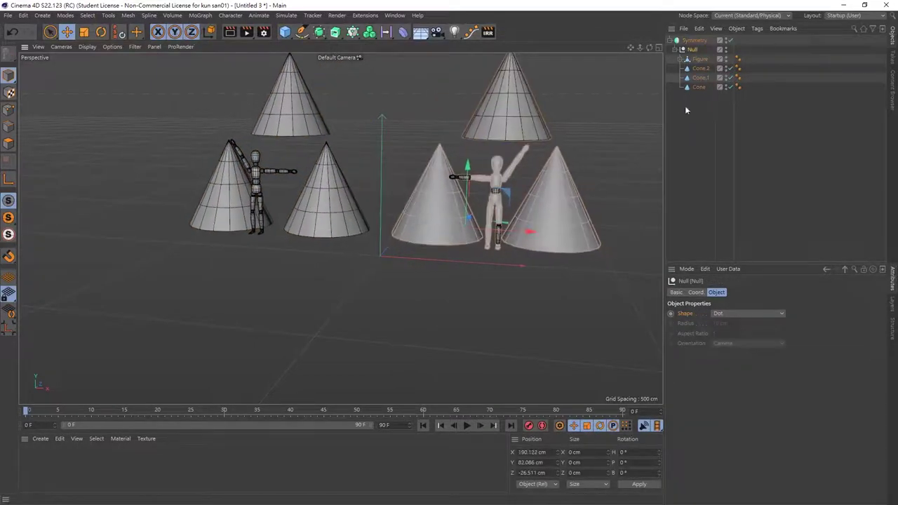
click(702, 40)
click(743, 313)
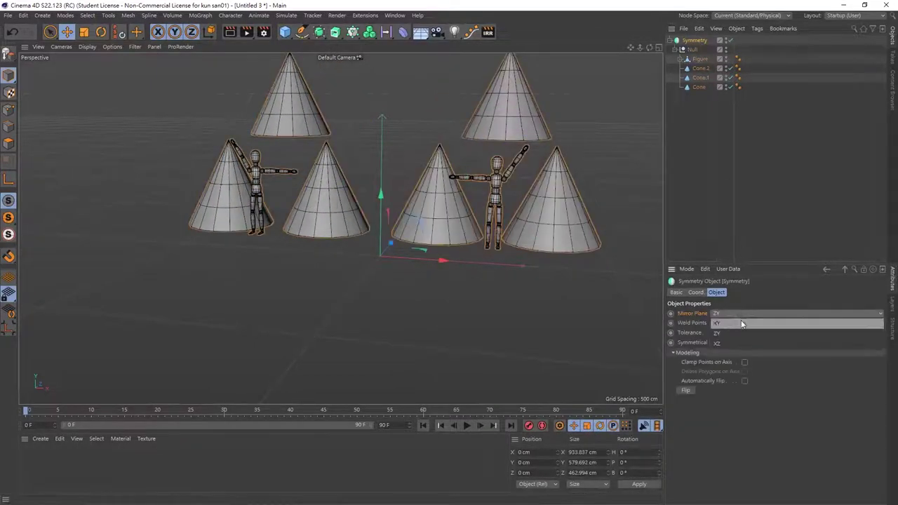
click(744, 324)
mouse_move(415, 246)
mouse_down()
mouse_move(538, 172)
mouse_move(491, 211)
mouse_move(473, 205)
mouse_up()
click(462, 236)
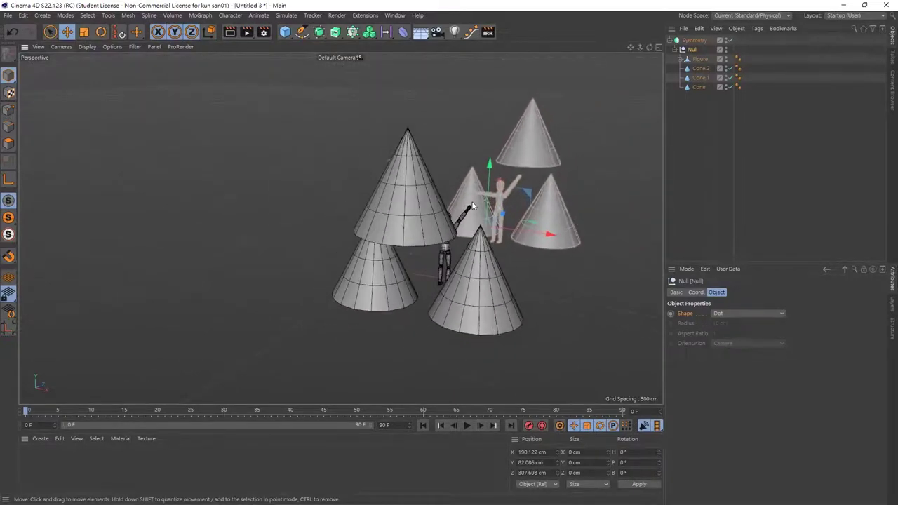
mouse_move(476, 201)
alt+mouse_down()
mouse_move(484, 206)
mouse_move(401, 185)
alt+mouse_up()
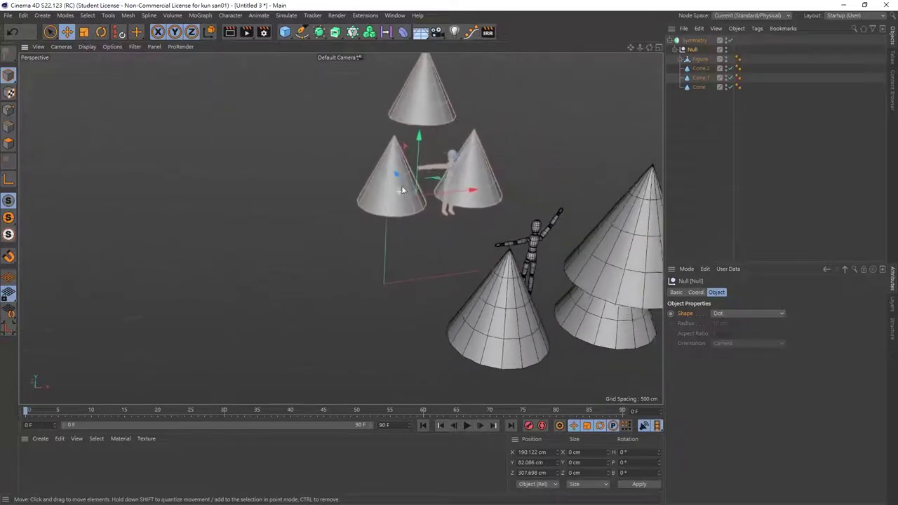
click(401, 185)
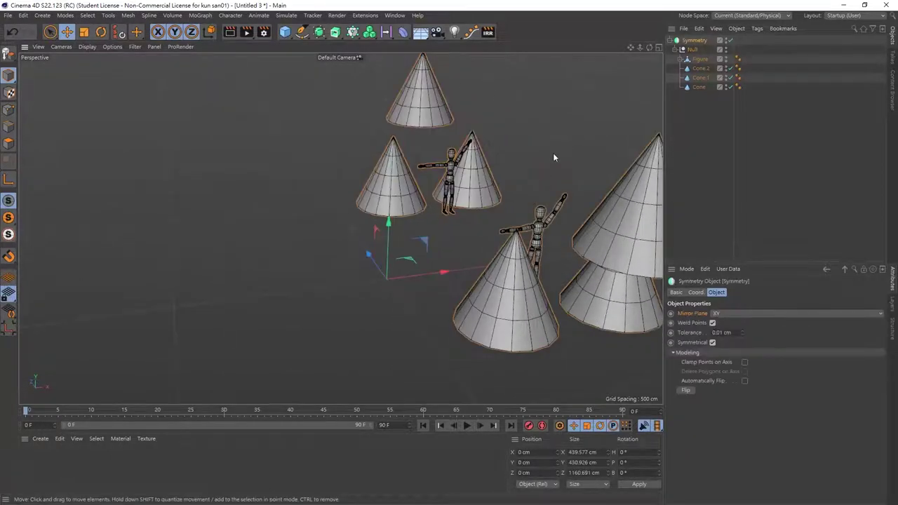
click(672, 40)
alt+drag(449, 232, 413, 243)
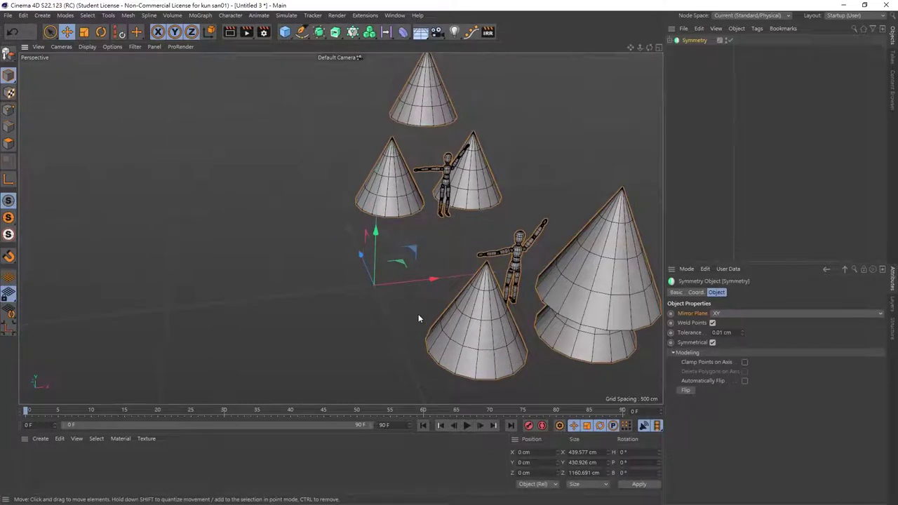
mouse_move(400, 272)
alt+mouse_down()
mouse_move(403, 256)
mouse_move(395, 278)
alt+mouse_up()
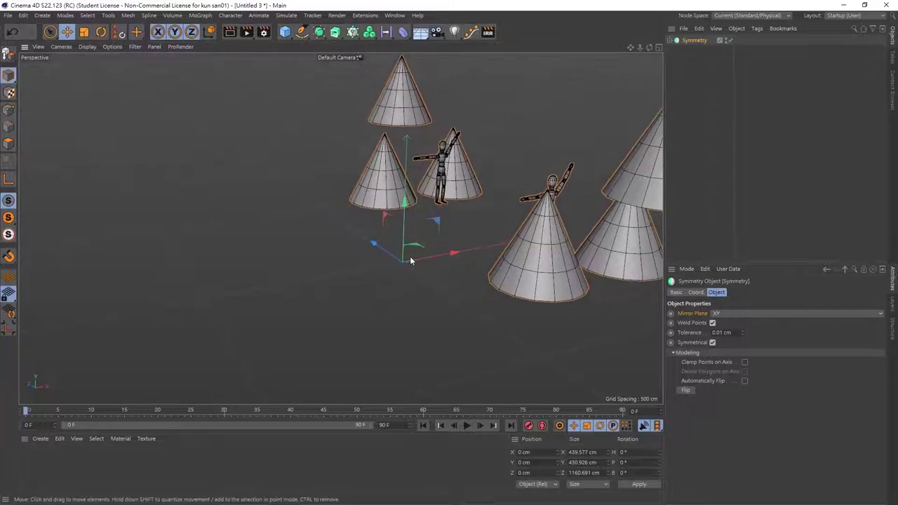
alt+drag(410, 256, 404, 266)
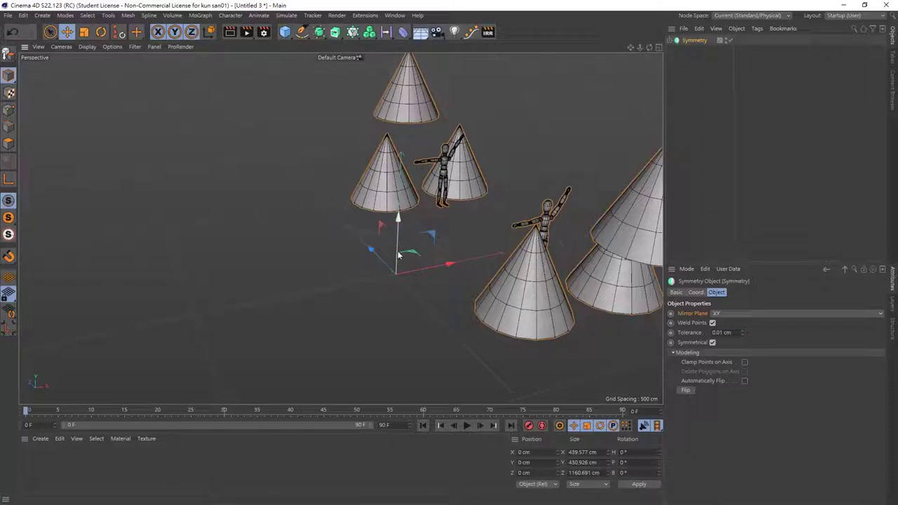
click(687, 123)
Step: Add a second Symmetry on the ZY plane containing the first Symmetry
click(322, 33)
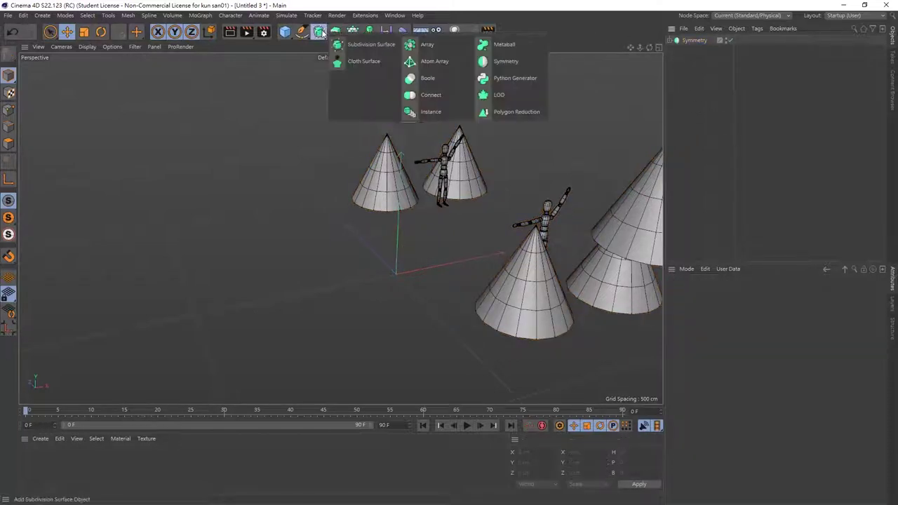
click(513, 62)
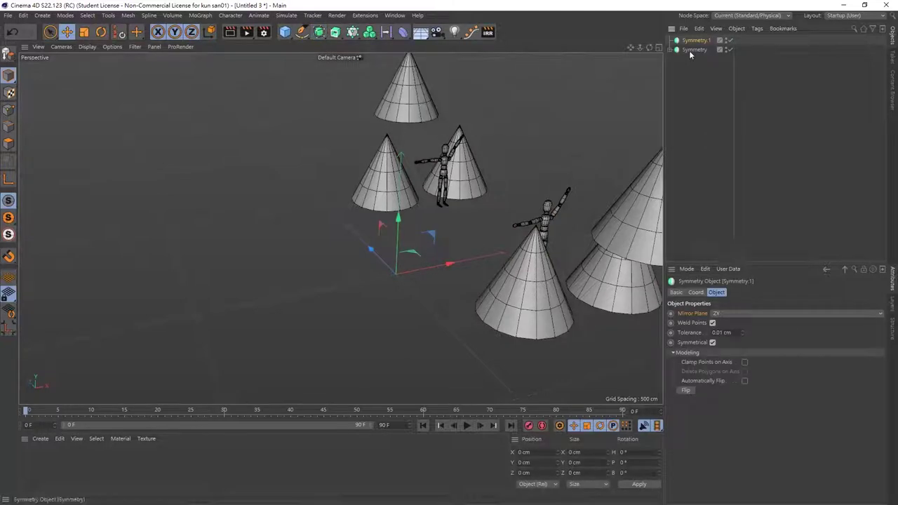
click(689, 51)
click(670, 50)
click(670, 50)
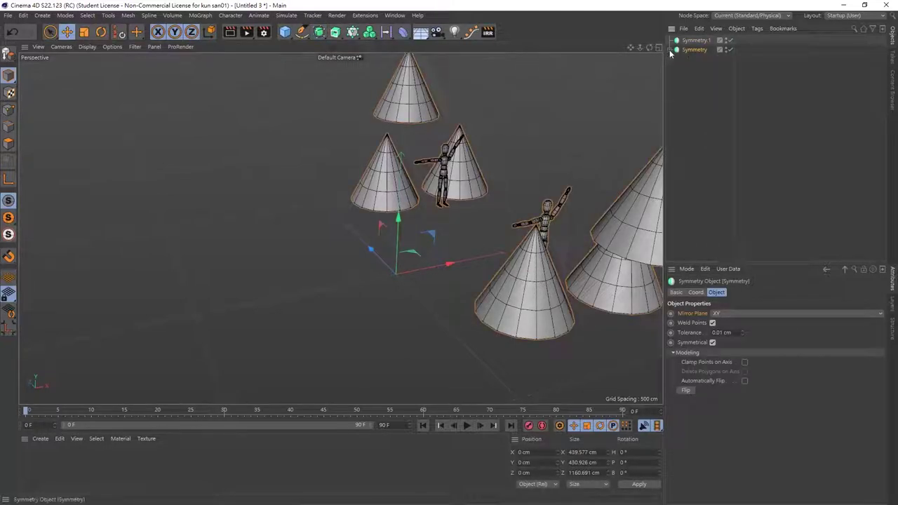
click(670, 51)
click(669, 51)
Step: Move the inner Symmetry along X so the mirrored cone copies sit apart
click(691, 41)
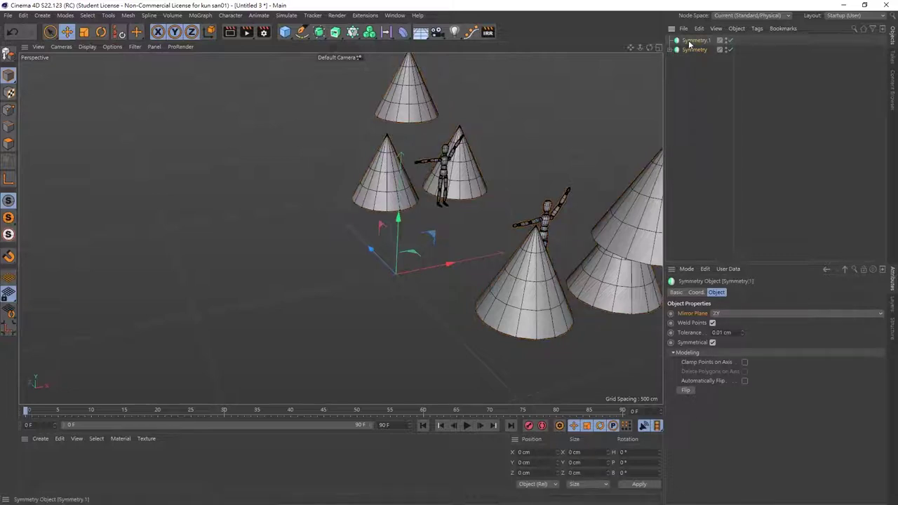
click(708, 51)
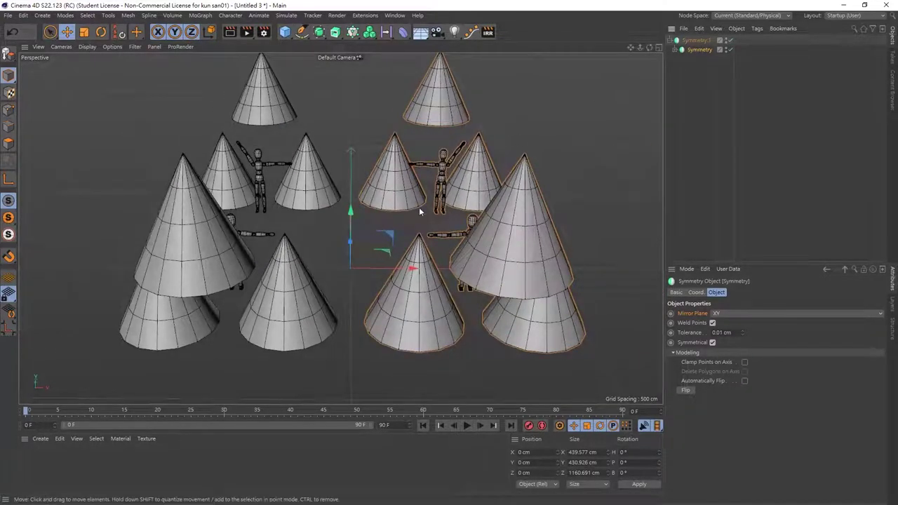
drag(382, 267, 447, 261)
alt+drag(393, 221, 362, 169)
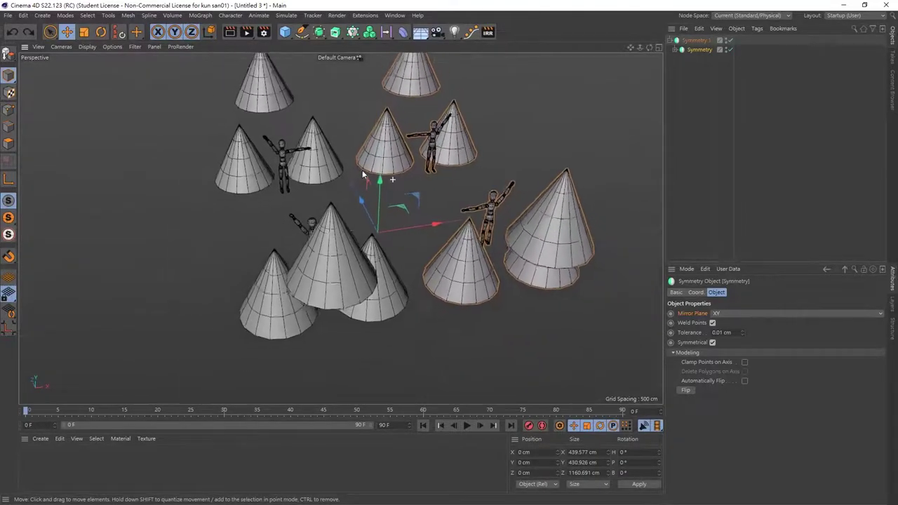
Step: Wrap Symmetry.1 in a new Symmetry with the mirror plane set to XZ
click(693, 41)
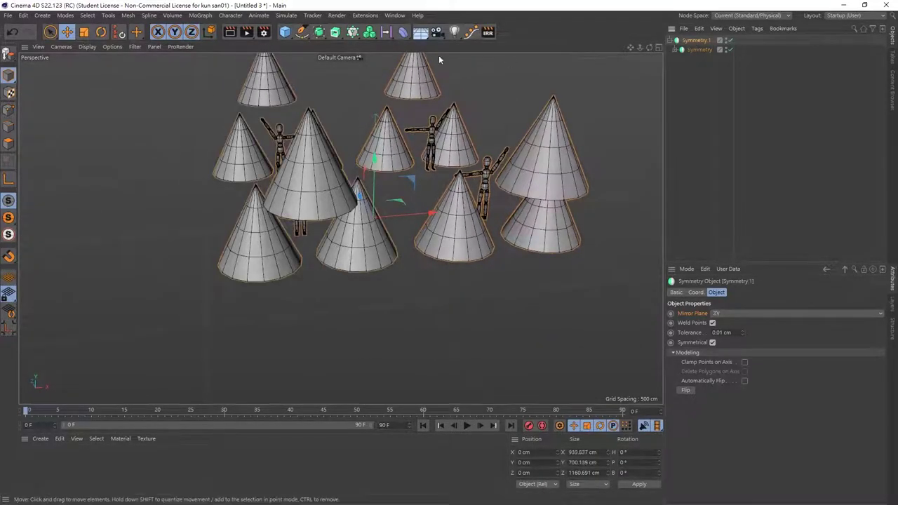
click(319, 32)
alt+click(505, 61)
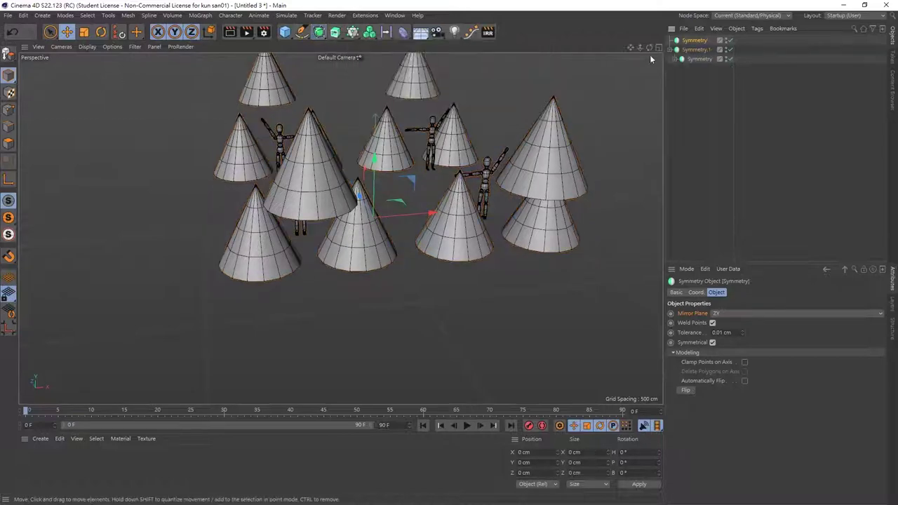
click(698, 41)
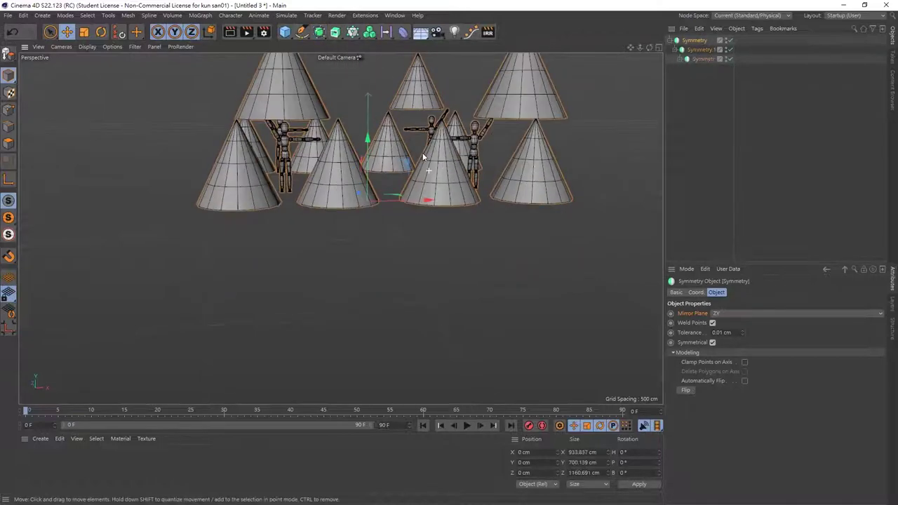
click(738, 314)
click(738, 343)
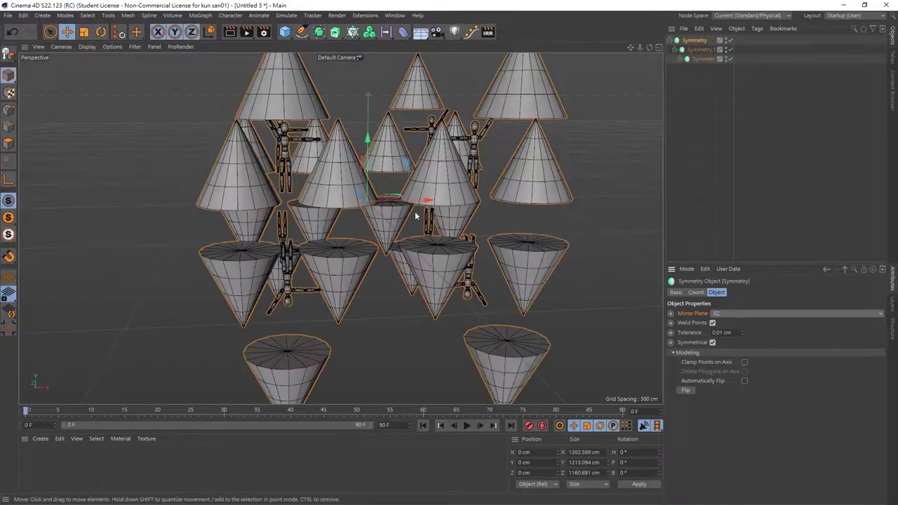
mouse_move(415, 211)
alt+mouse_down()
mouse_move(404, 216)
mouse_move(408, 249)
mouse_move(372, 251)
alt+mouse_up()
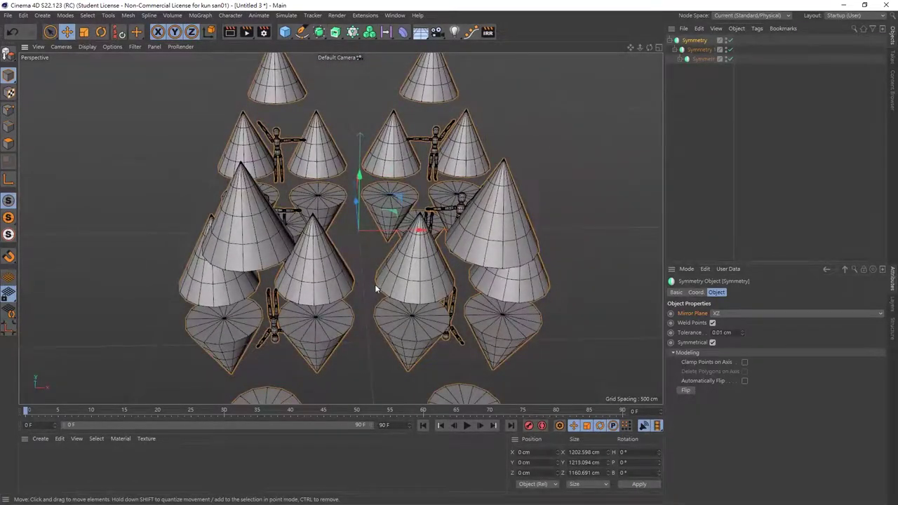
mouse_move(374, 284)
alt+mouse_down()
mouse_move(387, 258)
mouse_move(374, 203)
mouse_move(428, 207)
mouse_move(398, 225)
alt+mouse_up()
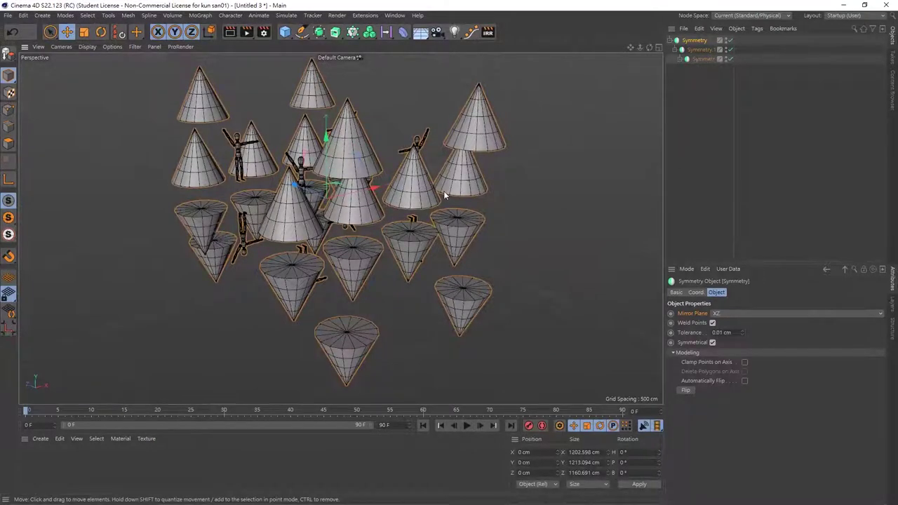
mouse_move(444, 190)
alt+mouse_down()
mouse_move(364, 203)
mouse_move(376, 213)
mouse_move(355, 209)
alt+mouse_up()
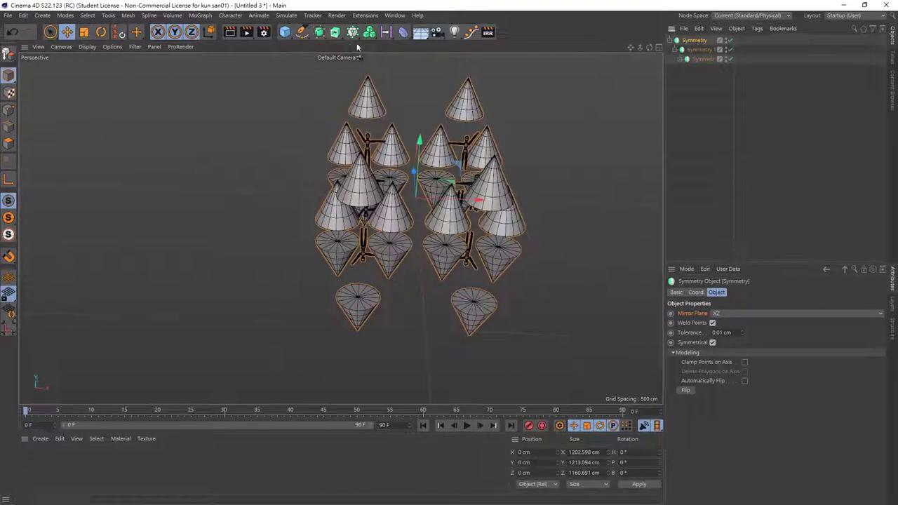
Step: Add another Symmetry at X -527.179 cm, nest the group under it, and shift it along X
click(336, 31)
click(428, 60)
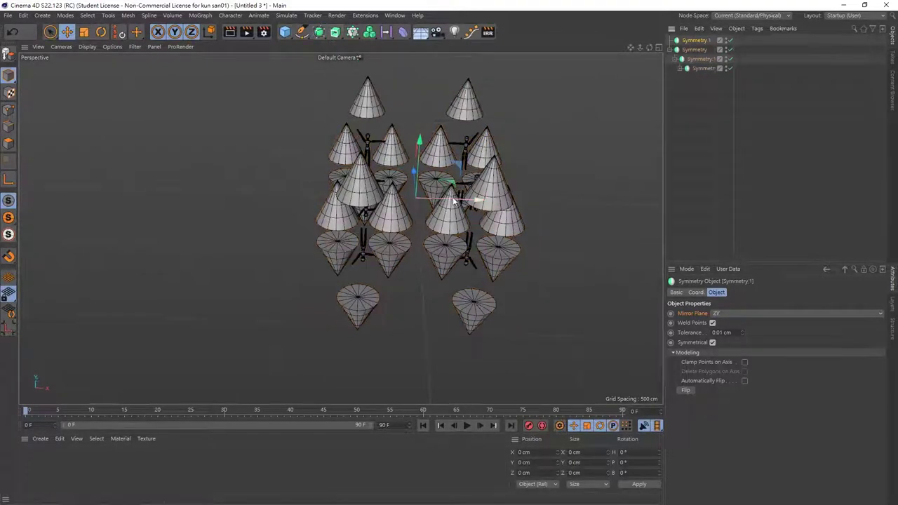
drag(454, 202, 318, 173)
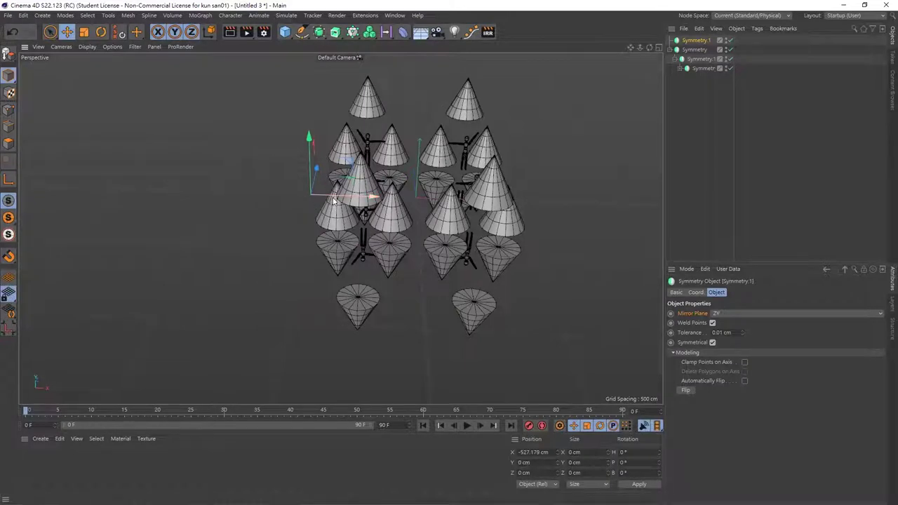
drag(702, 49, 706, 41)
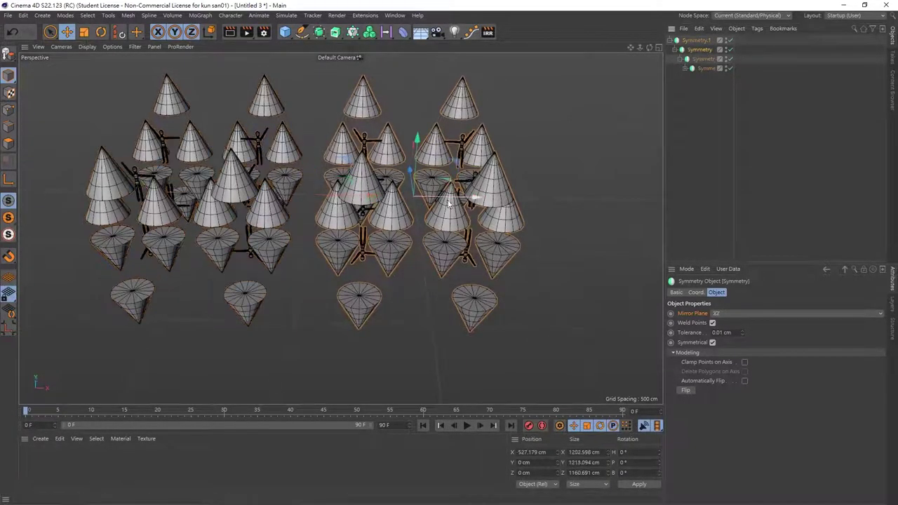
mouse_move(451, 201)
mouse_down()
mouse_move(454, 209)
mouse_move(412, 169)
mouse_move(420, 181)
mouse_move(397, 212)
mouse_move(454, 224)
mouse_move(384, 207)
mouse_up()
key(r)
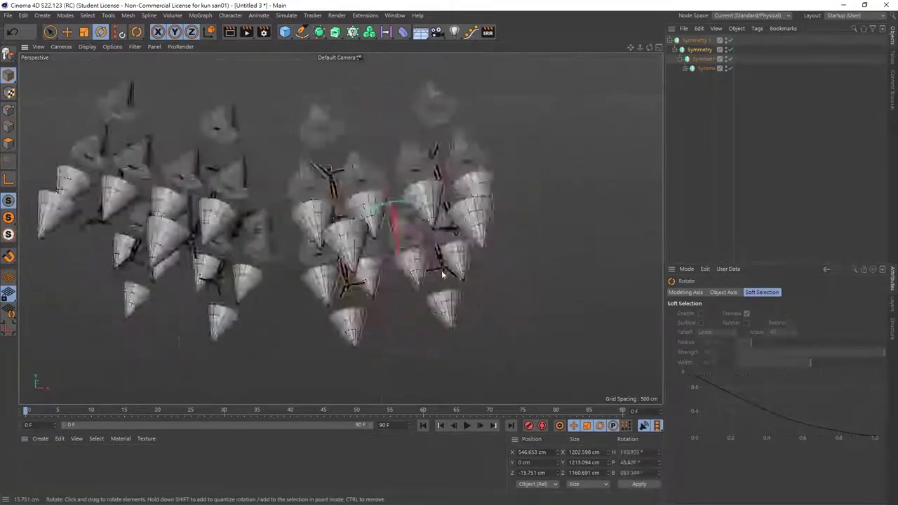
Step: Try rotating the mirrored cone groups, undoing each rotation
mouse_move(385, 207)
mouse_down()
mouse_move(466, 234)
mouse_move(397, 243)
mouse_up()
key(ctrl+z)
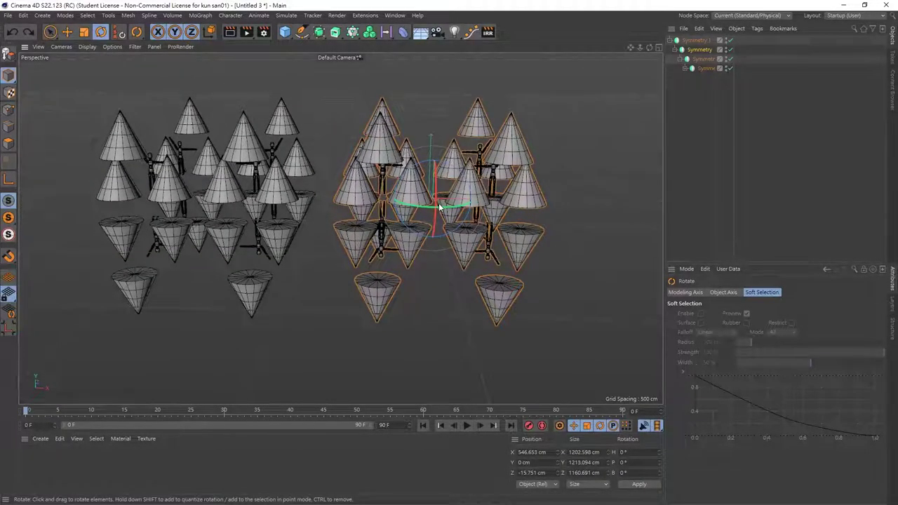
mouse_move(439, 204)
mouse_down()
mouse_move(412, 245)
mouse_move(505, 157)
mouse_move(428, 157)
mouse_up()
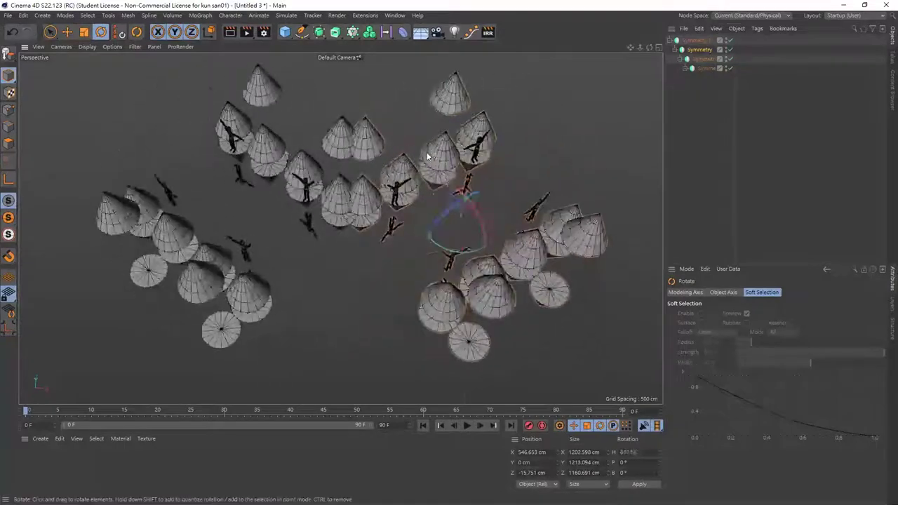
key(ctrl+z)
key(ctrl+z)
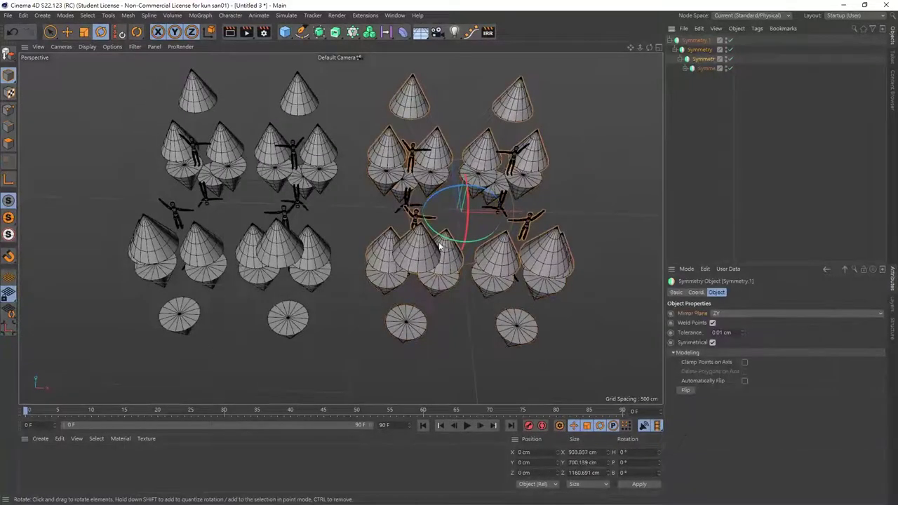
drag(449, 242, 492, 235)
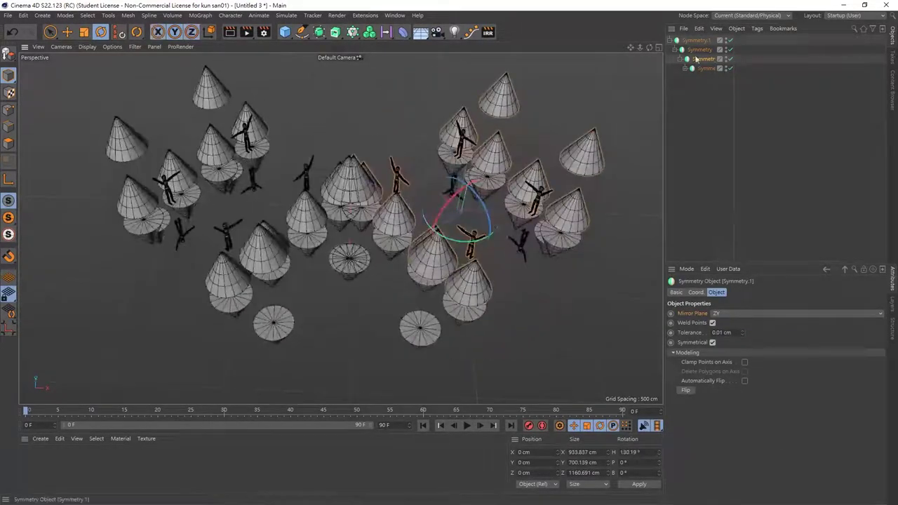
click(698, 50)
drag(455, 242, 474, 221)
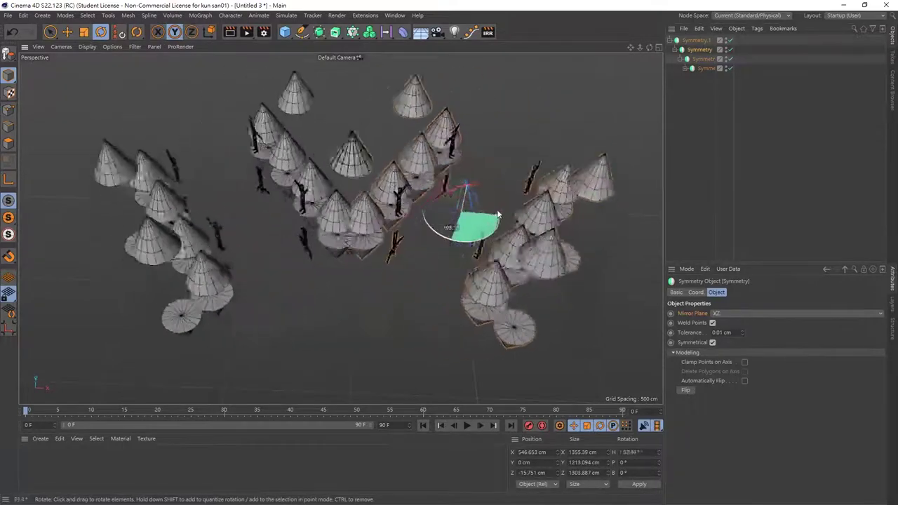
key(ctrl+z)
key(ctrl+z)
Step: Delete every Symmetry, cone and figure object, leaving an empty scene
alt+drag(423, 239, 399, 209)
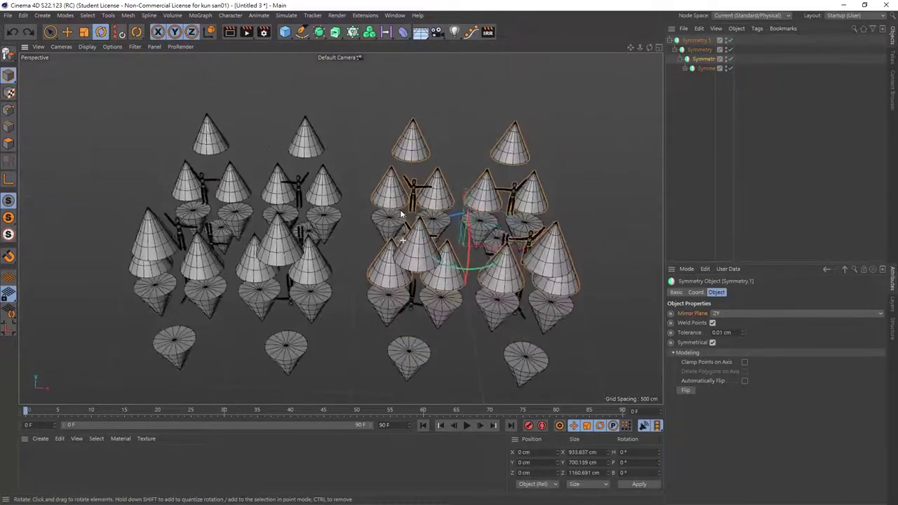
key(e)
alt+drag(414, 256, 435, 280)
click(705, 111)
click(695, 40)
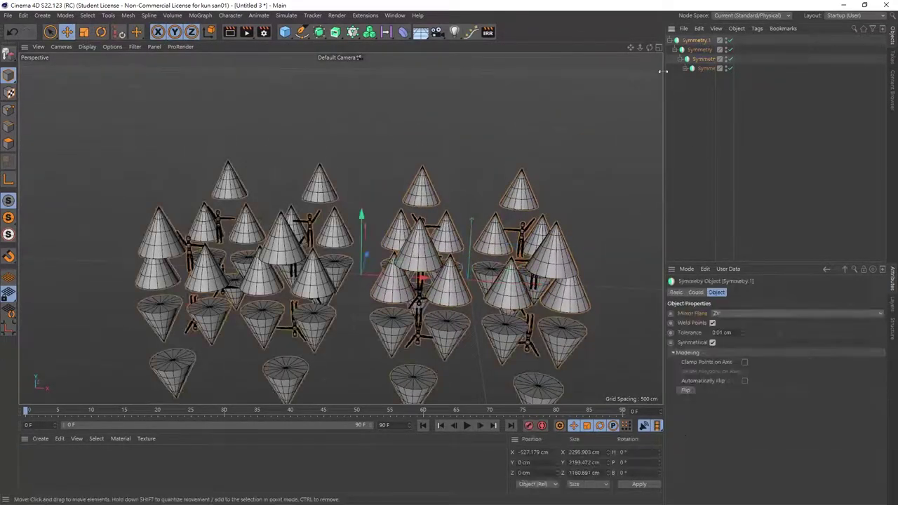
alt+drag(421, 231, 400, 214)
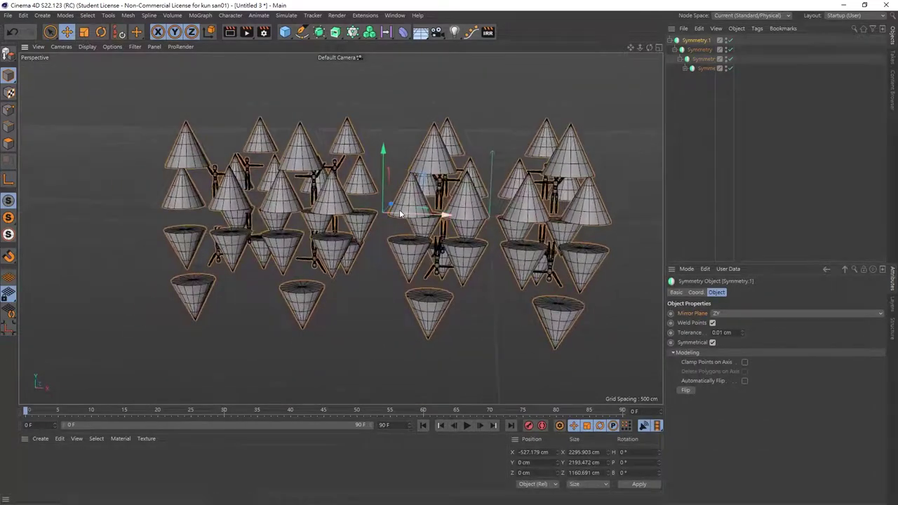
key(Delete)
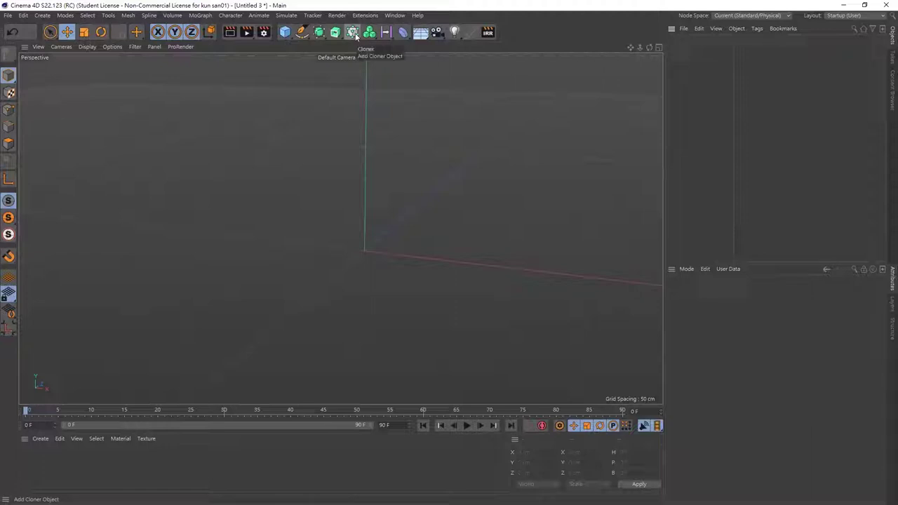
Step: Add a MoGraph Cloner in Grid Array mode with count 3×1×3 and 200 cm spacing
click(355, 33)
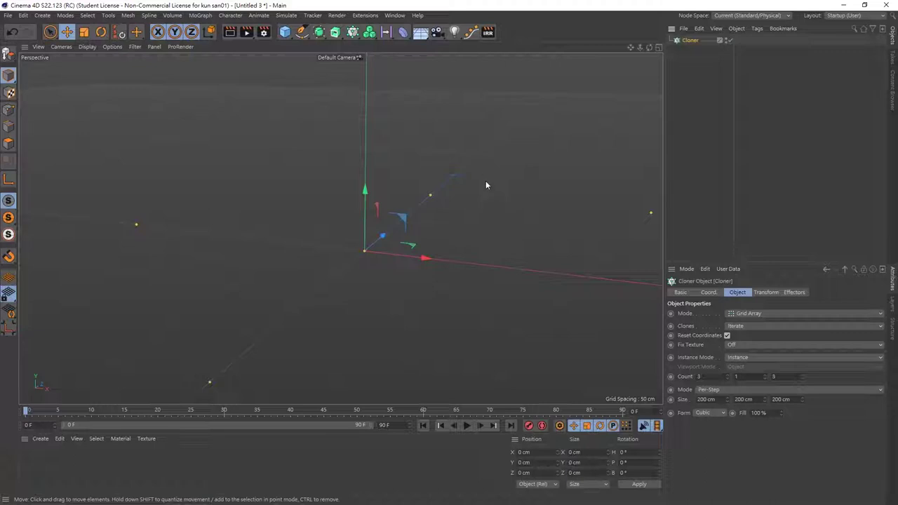
alt+drag(485, 190, 423, 210)
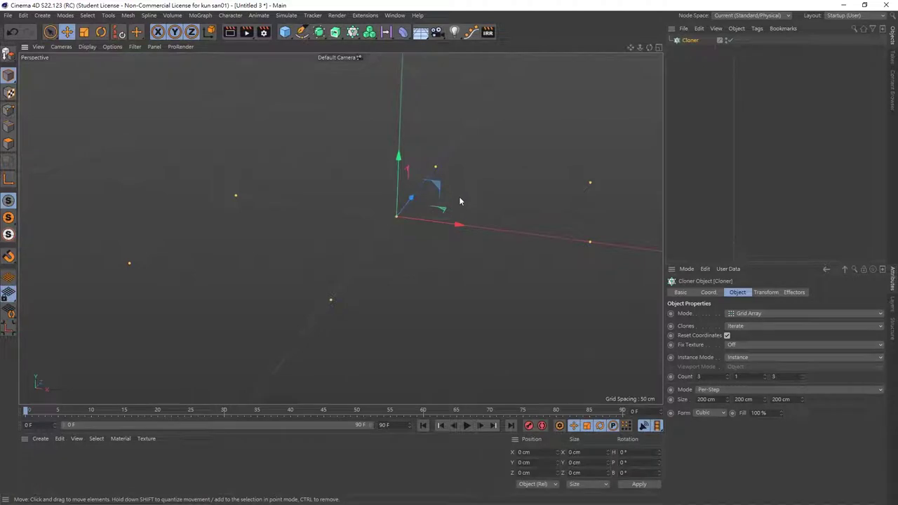
alt+drag(404, 216, 386, 211)
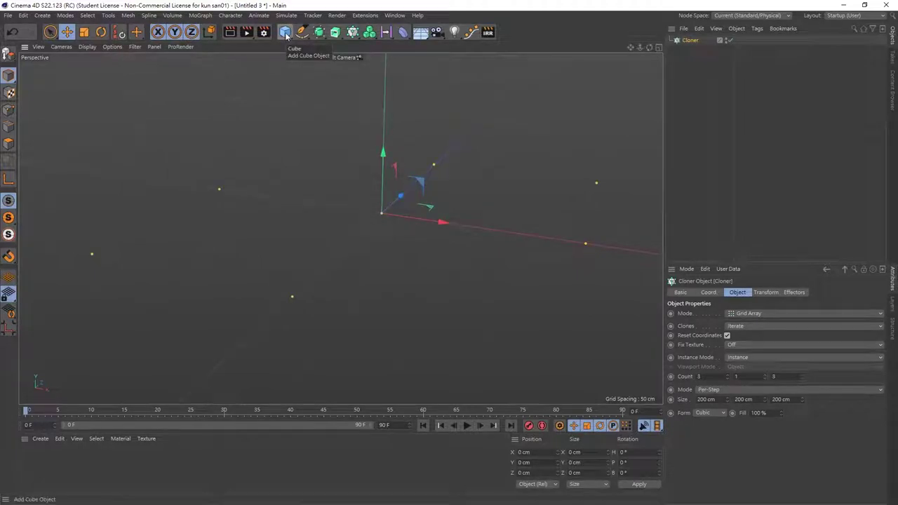
Step: Add a 100 cm icosahedron Platonic and nest it under the Cloner
click(285, 32)
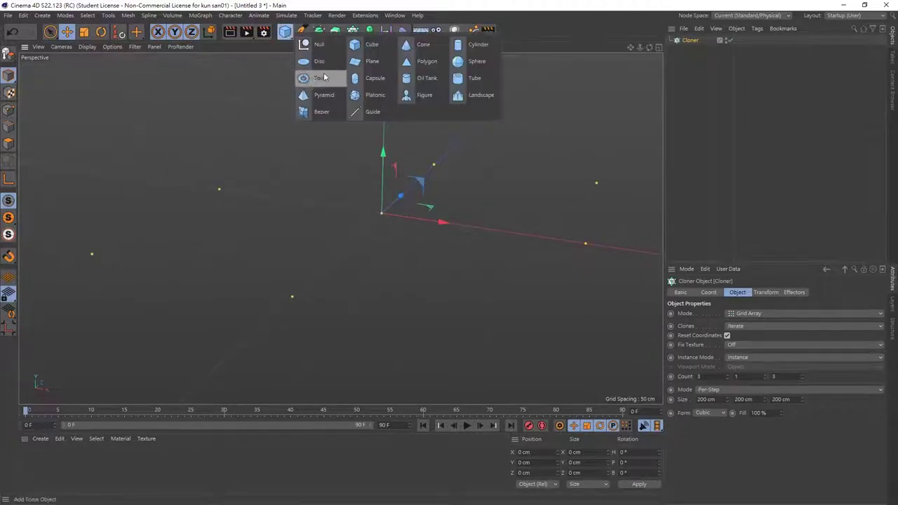
click(353, 97)
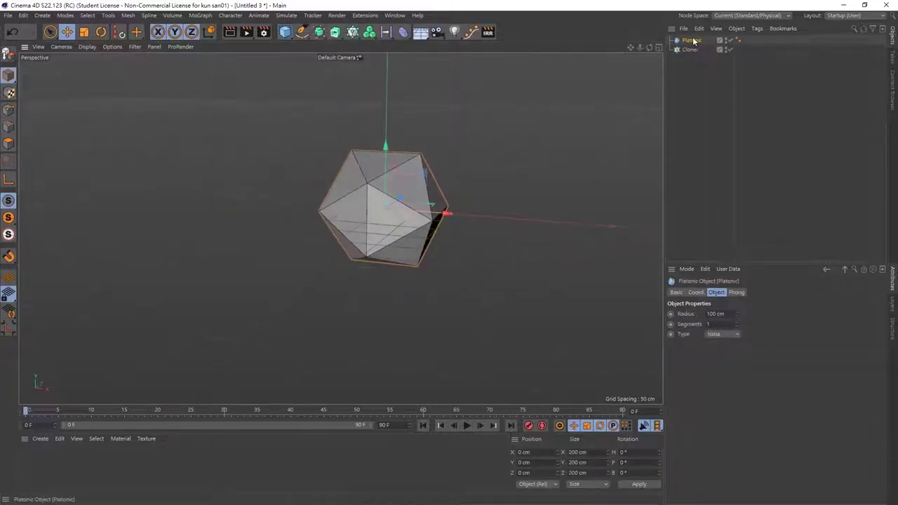
drag(695, 53, 691, 50)
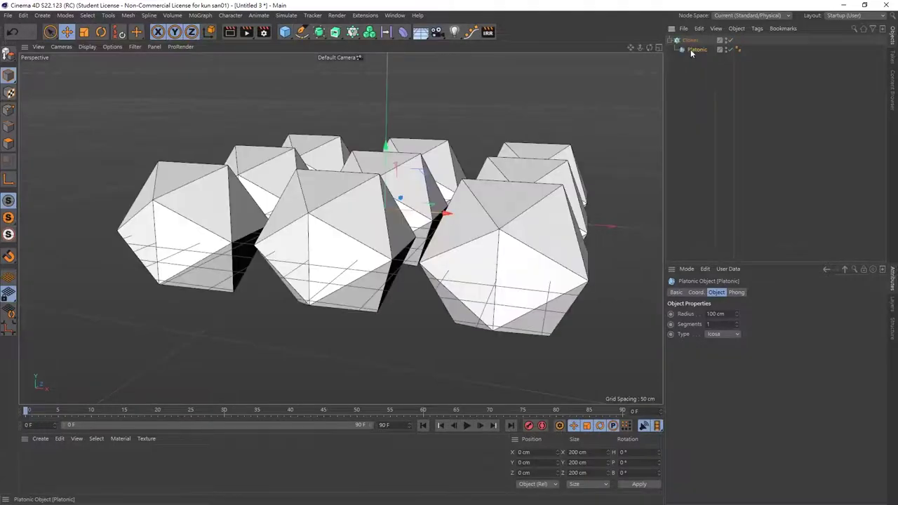
alt+drag(393, 203, 350, 231)
scroll(401, 190, up, 3)
scroll(351, 187, down, 2)
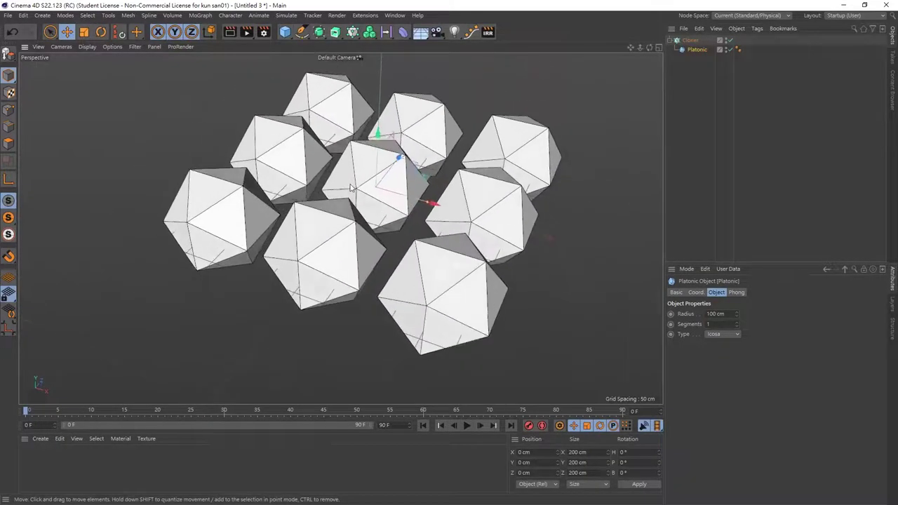
alt+drag(514, 239, 587, 161)
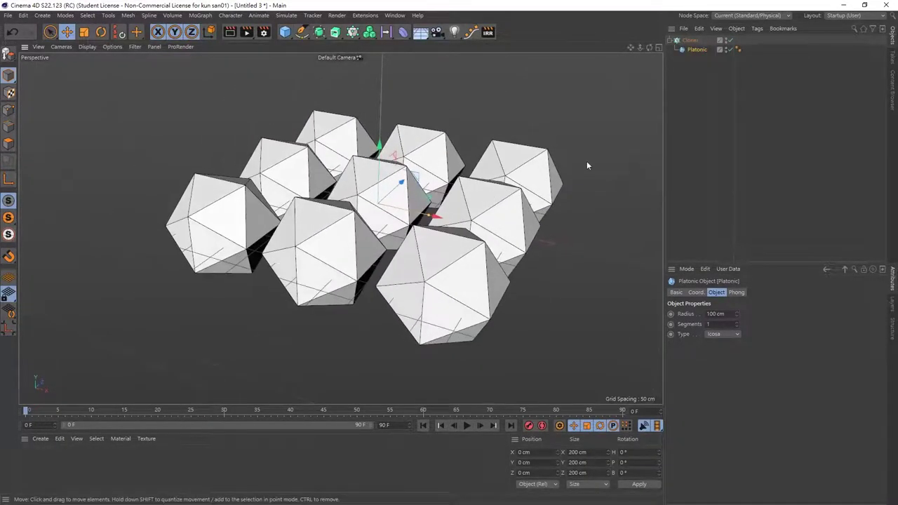
Step: Select the Cloner to bring up its grid settings
click(476, 228)
alt+drag(475, 228, 449, 240)
click(450, 240)
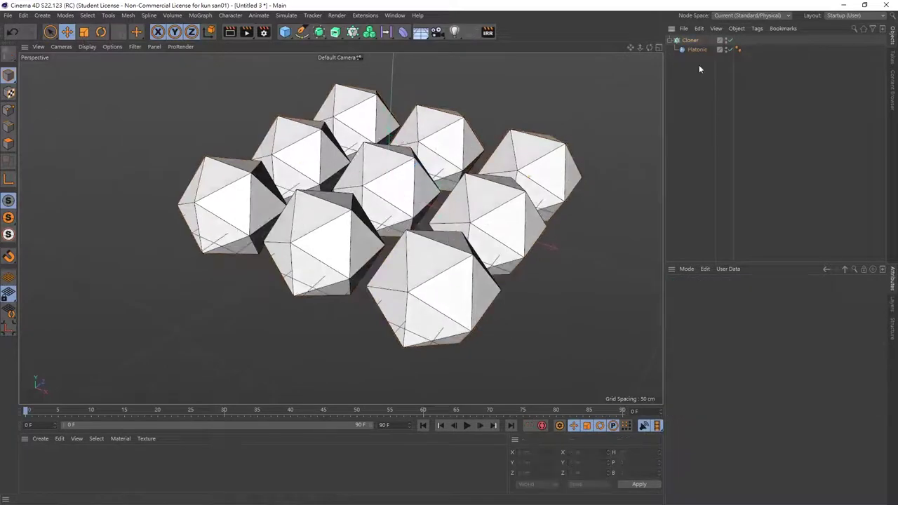
click(465, 111)
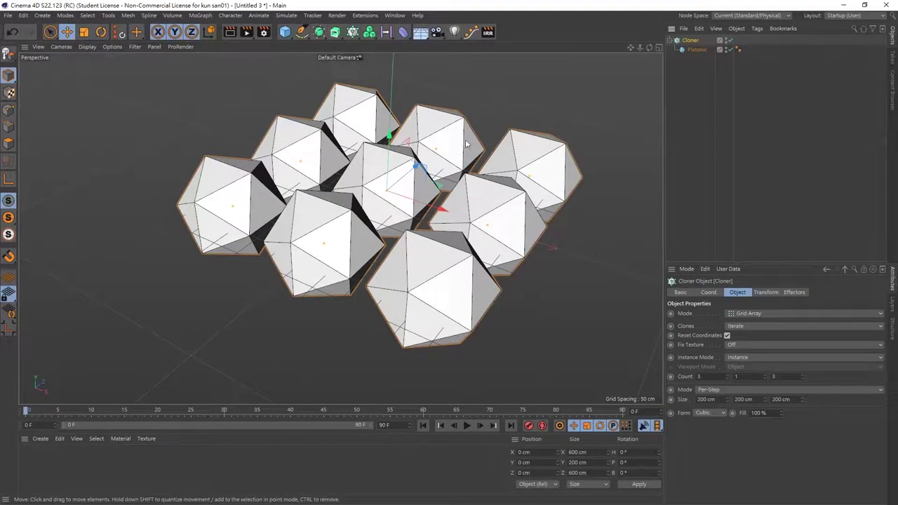
alt+drag(465, 139, 505, 112)
click(537, 95)
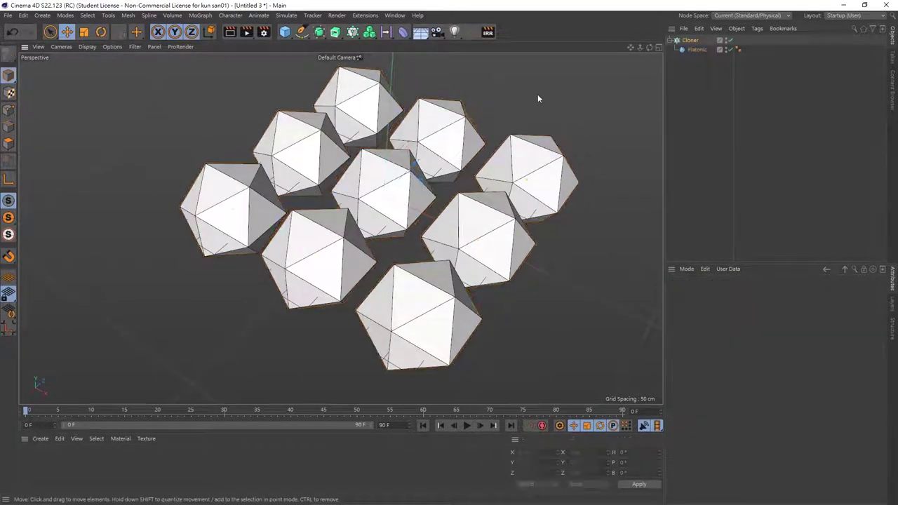
click(460, 134)
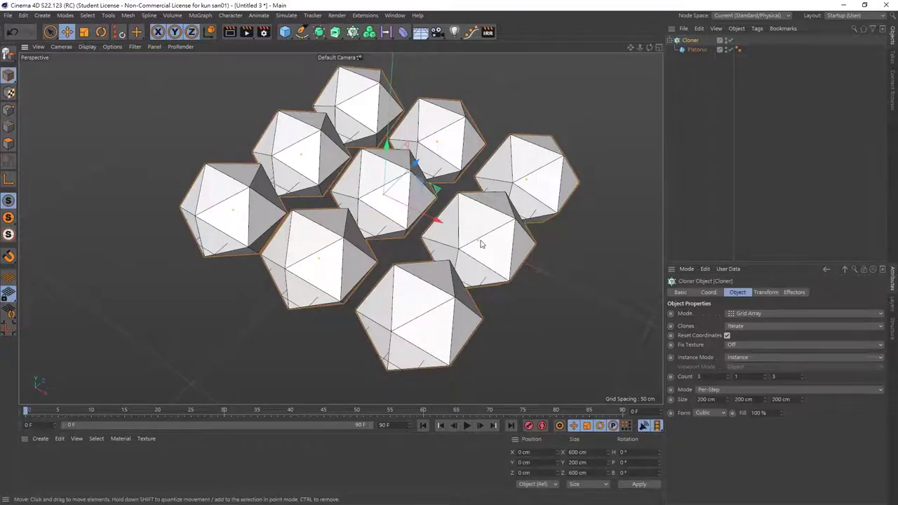
Step: Set the Cloner grid count to 5×1×4, with spacing 276.69 × 200 × 350.548 cm
mouse_move(481, 244)
alt+mouse_down()
mouse_move(426, 120)
mouse_move(566, 161)
mouse_move(616, 188)
mouse_move(277, 204)
alt+mouse_up()
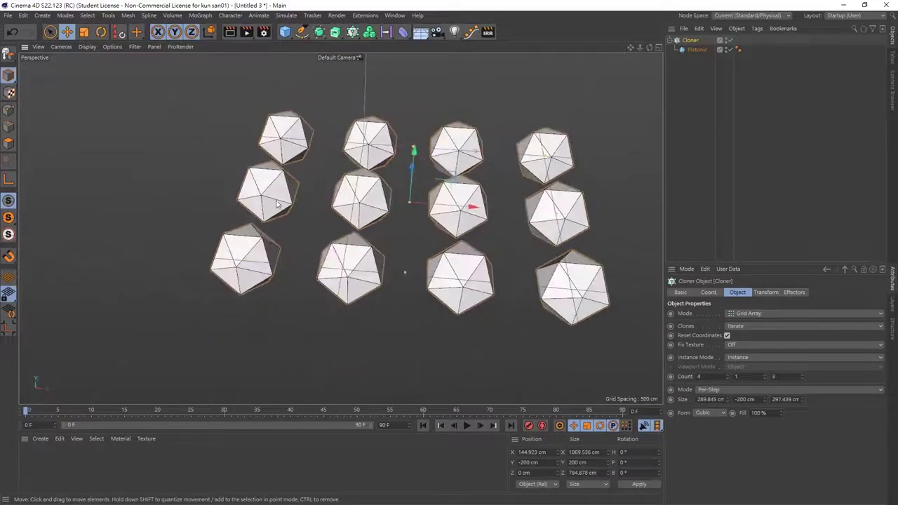
mouse_move(215, 257)
ctrl+mouse_down()
mouse_move(141, 253)
mouse_move(140, 183)
mouse_move(147, 255)
mouse_move(322, 201)
ctrl+mouse_up()
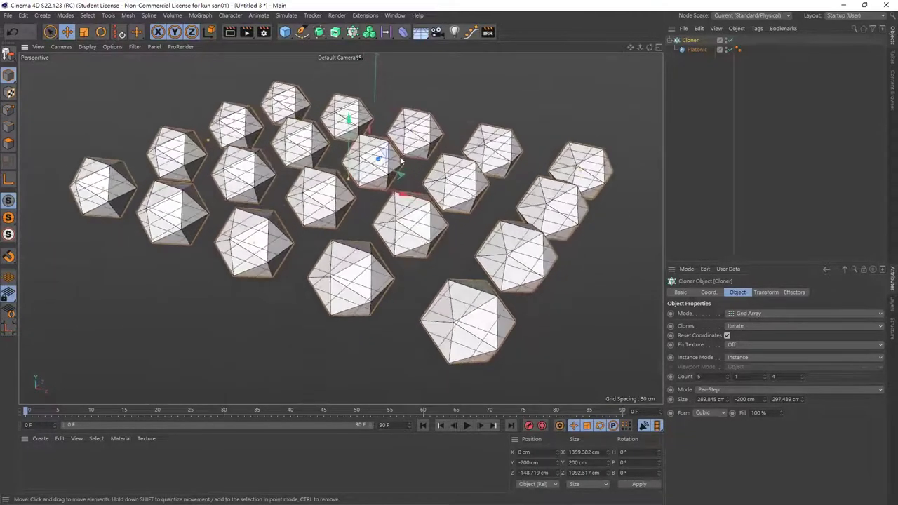
mouse_move(379, 160)
alt+mouse_down()
mouse_move(224, 110)
mouse_move(236, 141)
mouse_move(405, 162)
mouse_move(361, 135)
alt+mouse_up()
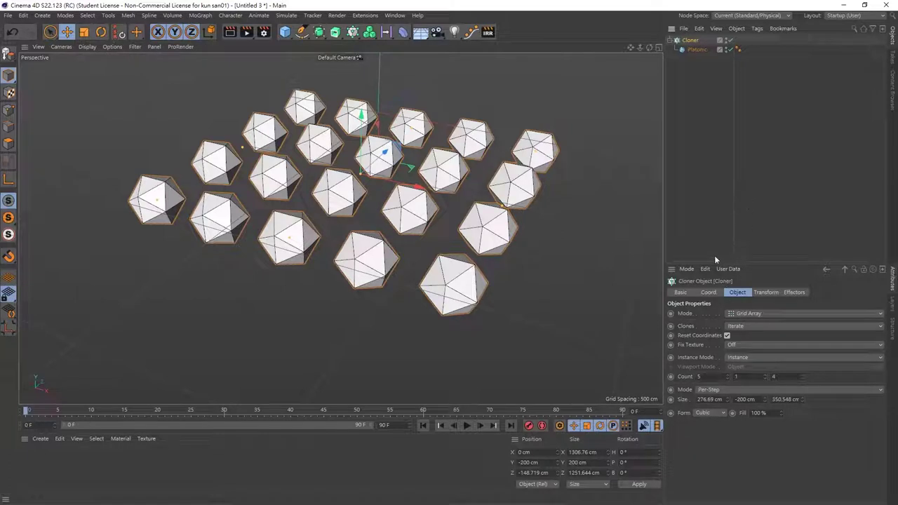
drag(719, 263, 722, 220)
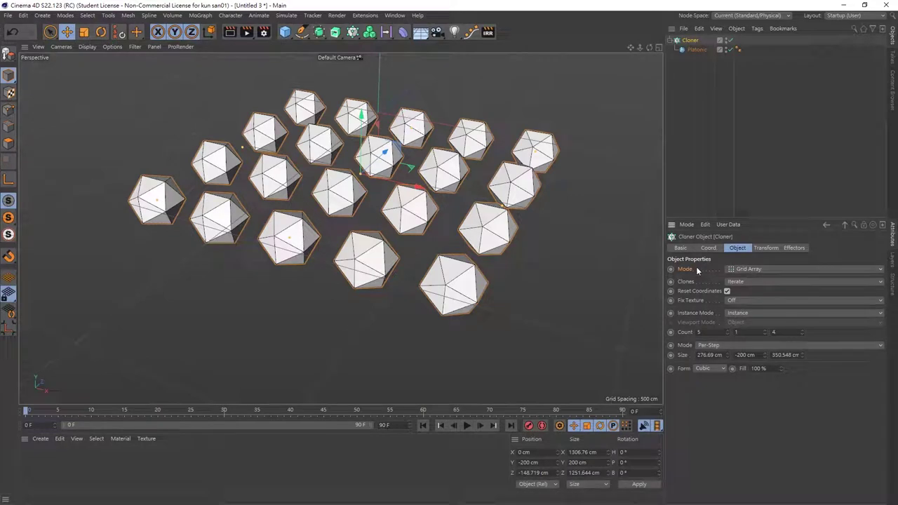
click(763, 269)
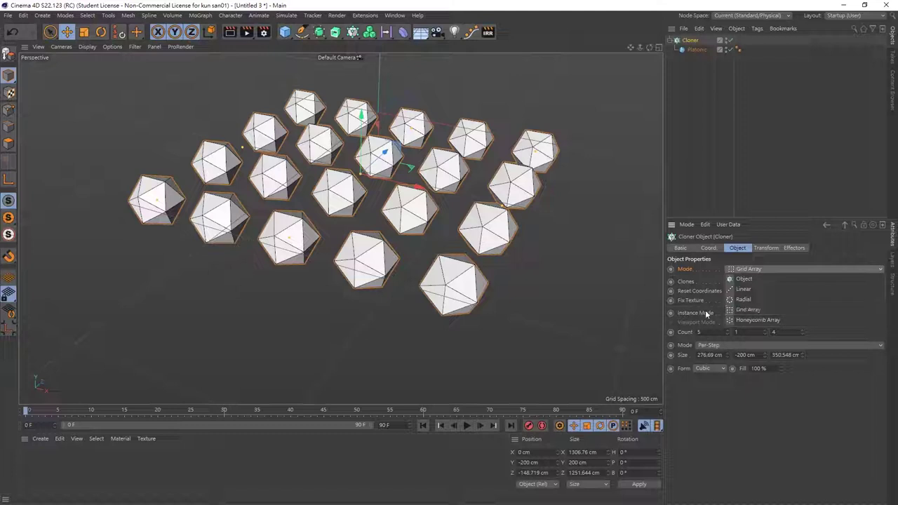
click(720, 261)
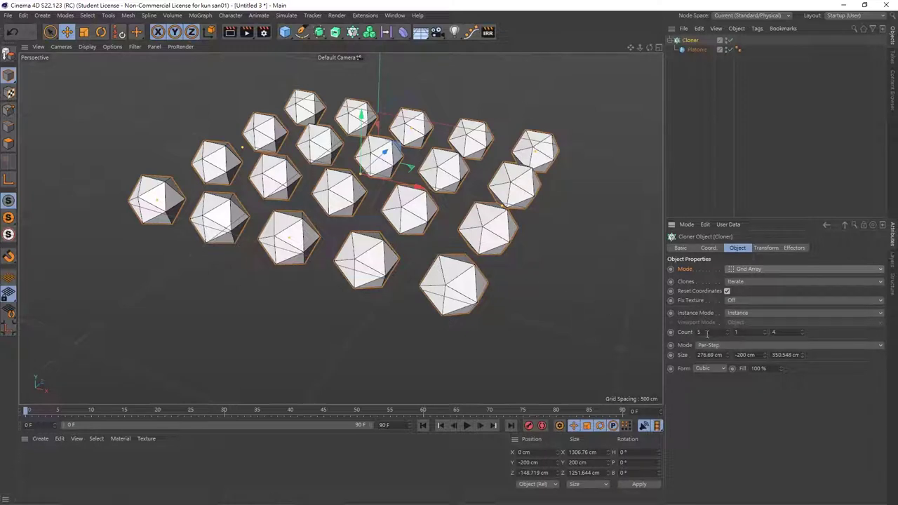
click(700, 333)
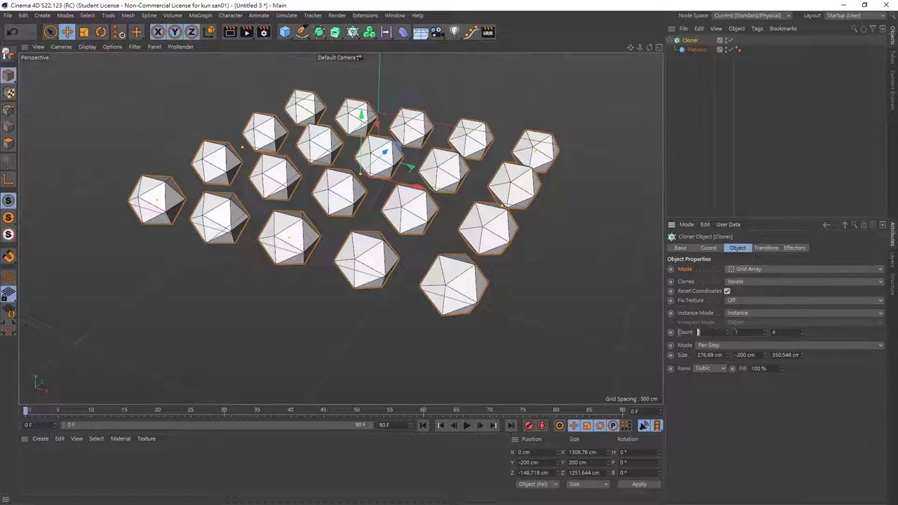
key(Tab)
text(4)
key(Return)
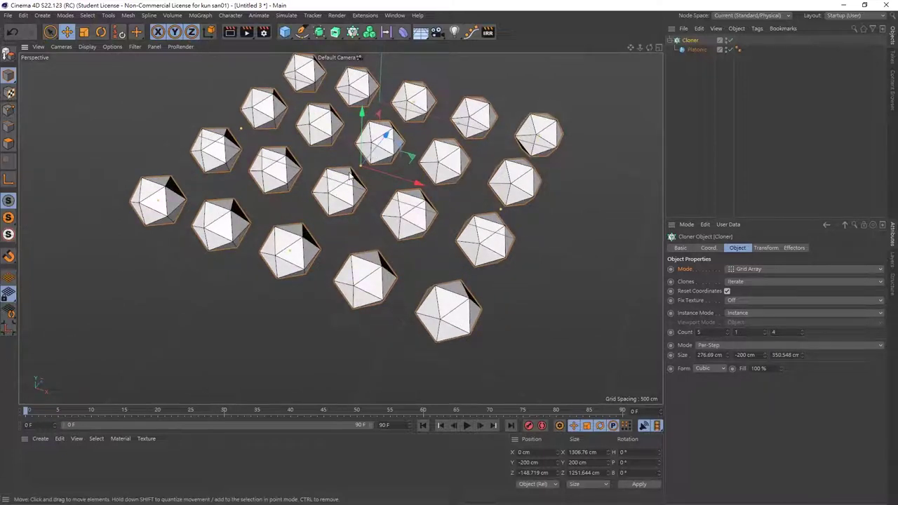
alt+drag(449, 64, 349, 186)
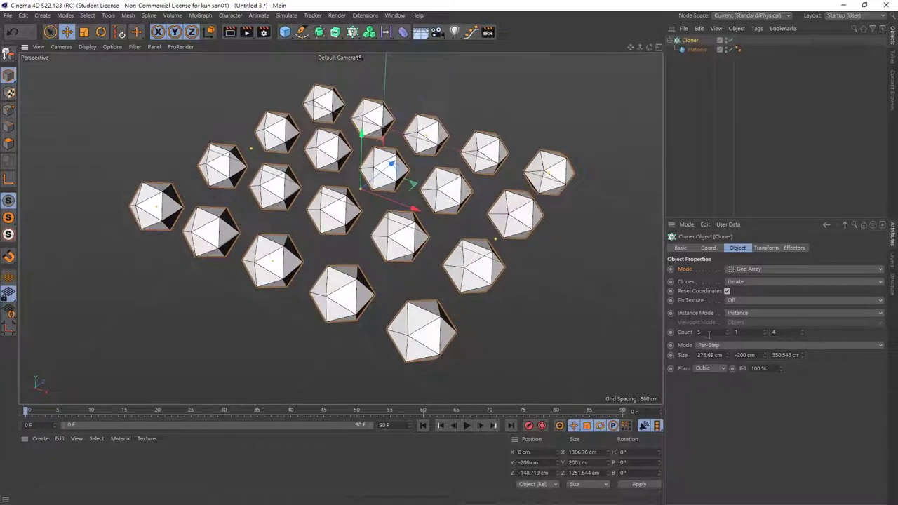
alt+drag(224, 211, 182, 242)
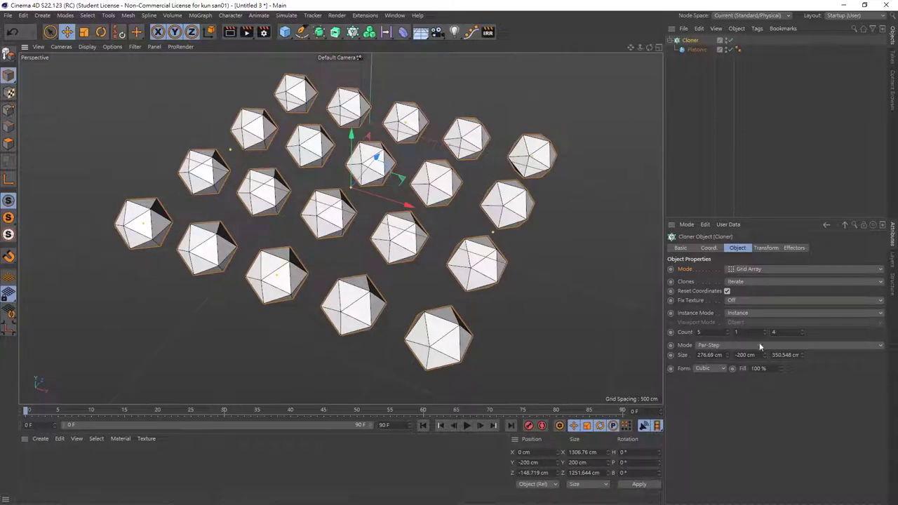
mouse_move(397, 230)
alt+mouse_down()
mouse_move(318, 174)
mouse_move(291, 244)
alt+mouse_up()
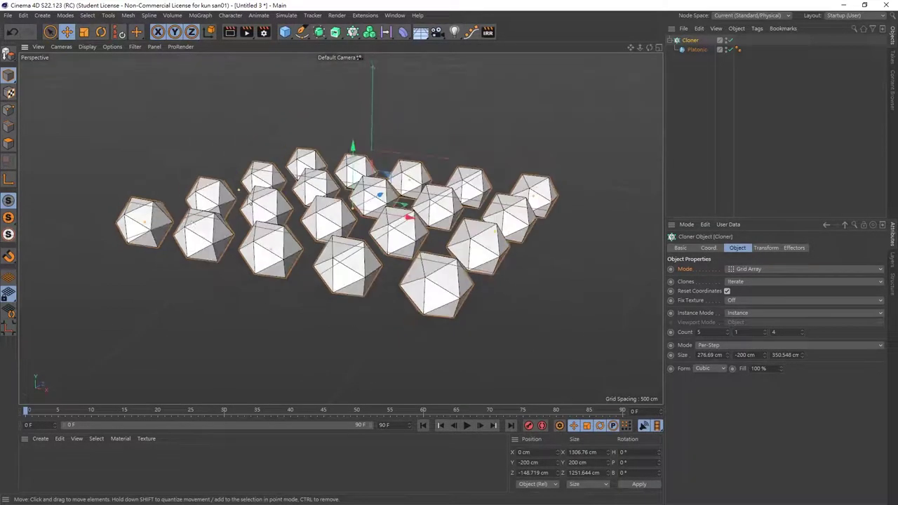
Step: Try stacking the icosahedra in two to four layers, then return to one layer
click(765, 332)
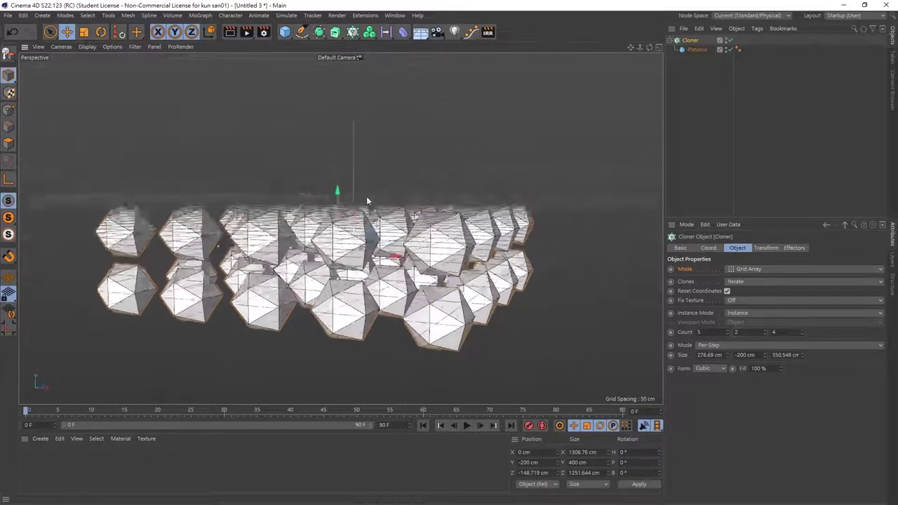
mouse_move(366, 196)
alt+mouse_down()
mouse_move(389, 209)
mouse_move(362, 223)
alt+mouse_up()
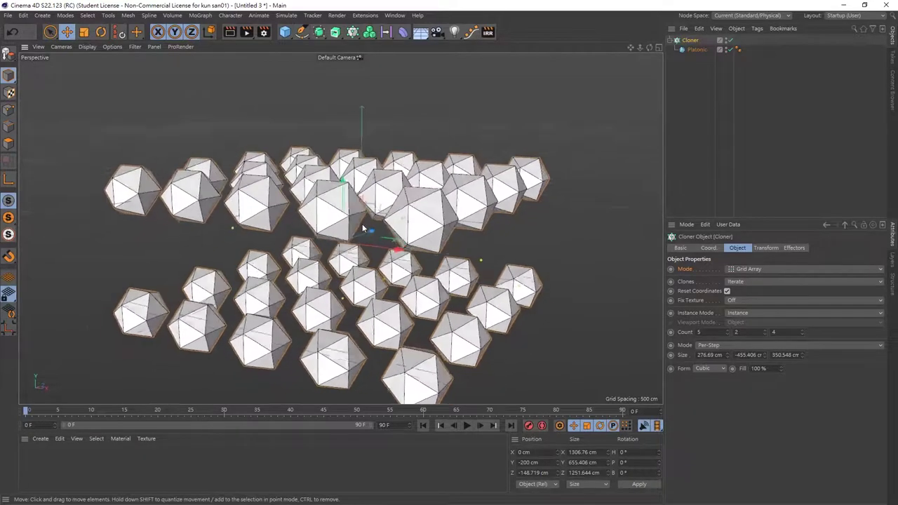
click(765, 332)
click(765, 331)
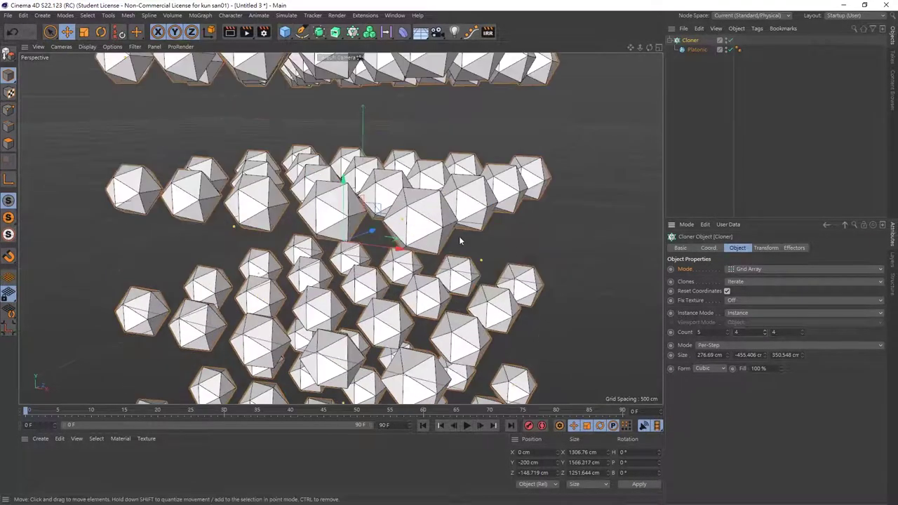
mouse_move(459, 236)
alt+mouse_down()
mouse_move(366, 235)
mouse_move(380, 228)
mouse_move(384, 203)
alt+mouse_up()
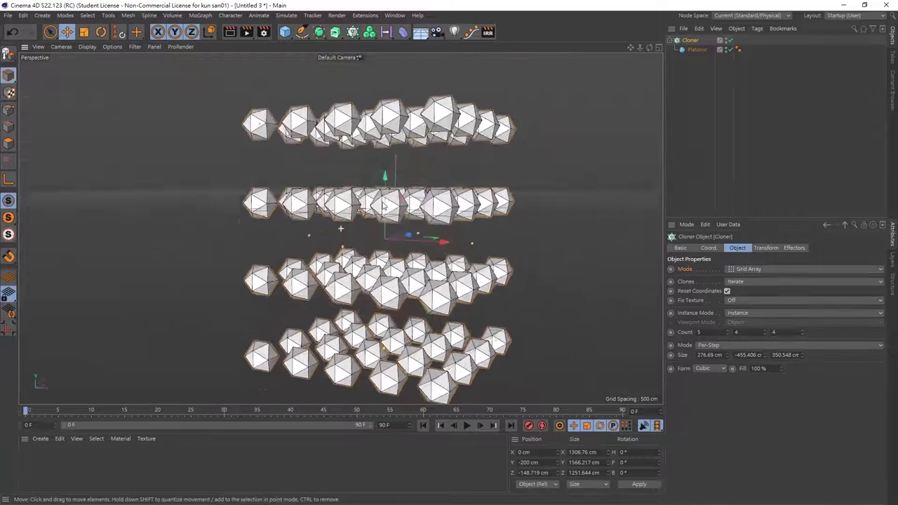
click(765, 334)
click(766, 334)
click(765, 334)
mouse_move(417, 228)
alt+mouse_down()
mouse_move(426, 241)
mouse_move(294, 204)
mouse_move(204, 152)
alt+mouse_up()
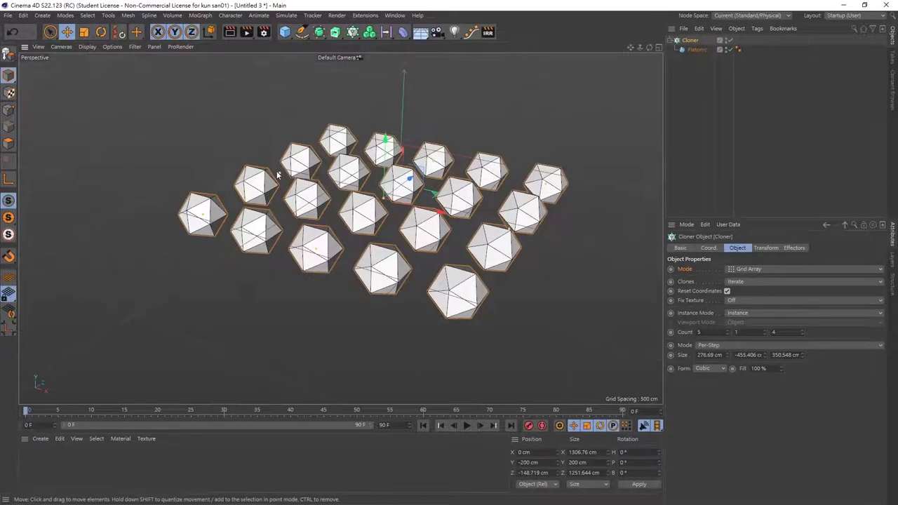
Step: Tighten the column spacing, widen row spacing, and try a second closer layer
mouse_move(277, 174)
mouse_down()
mouse_move(395, 168)
mouse_move(442, 150)
mouse_up()
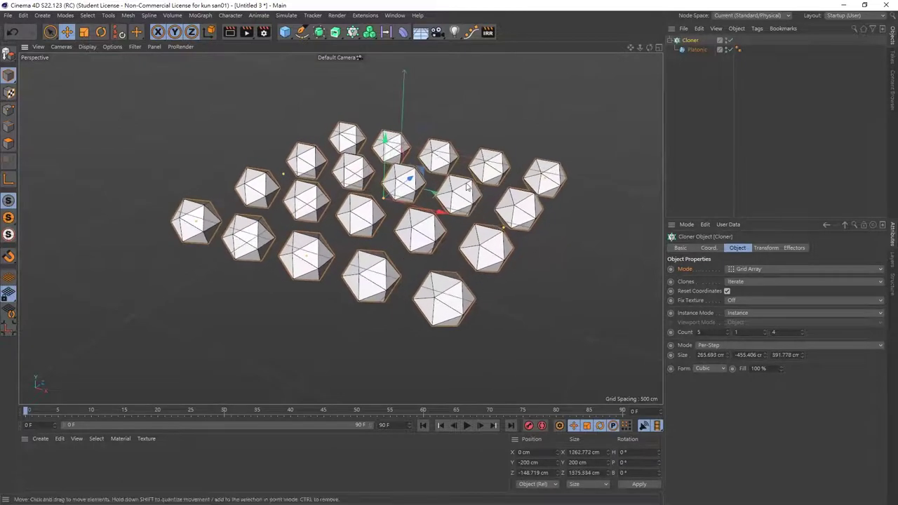
drag(802, 356, 766, 358)
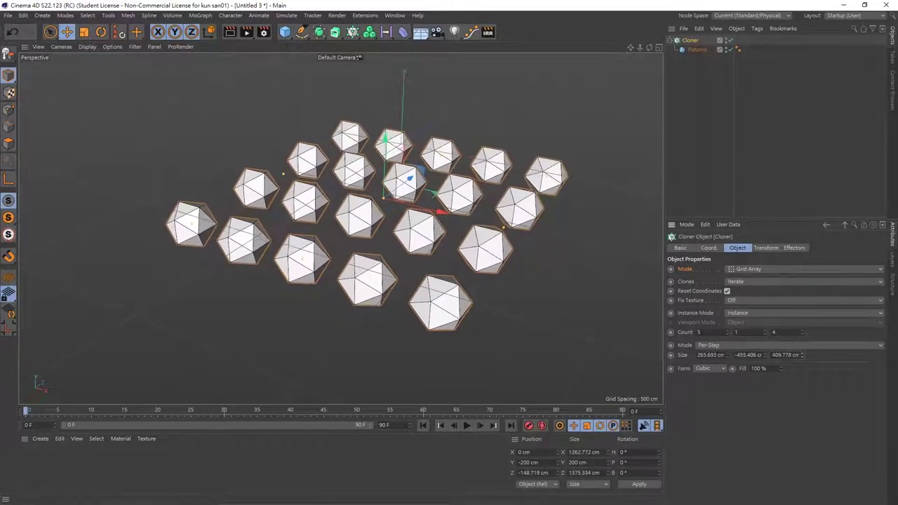
click(765, 332)
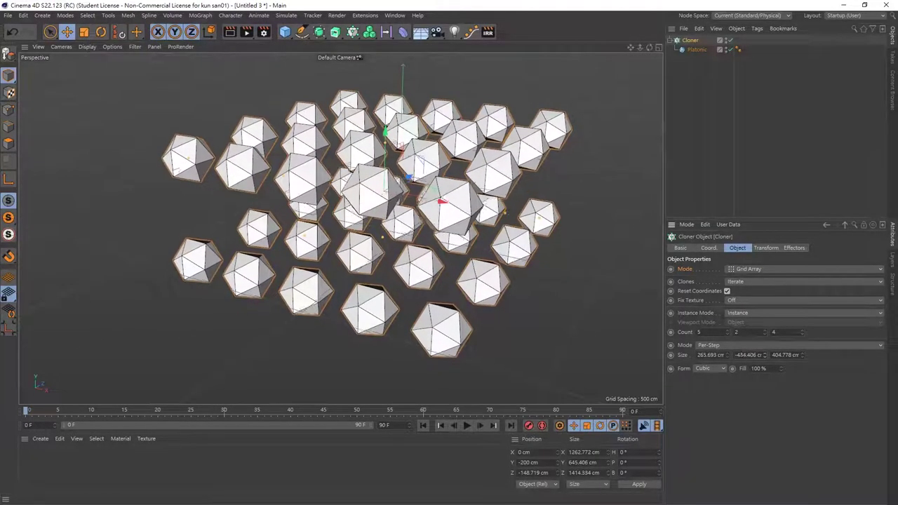
drag(766, 357, 766, 344)
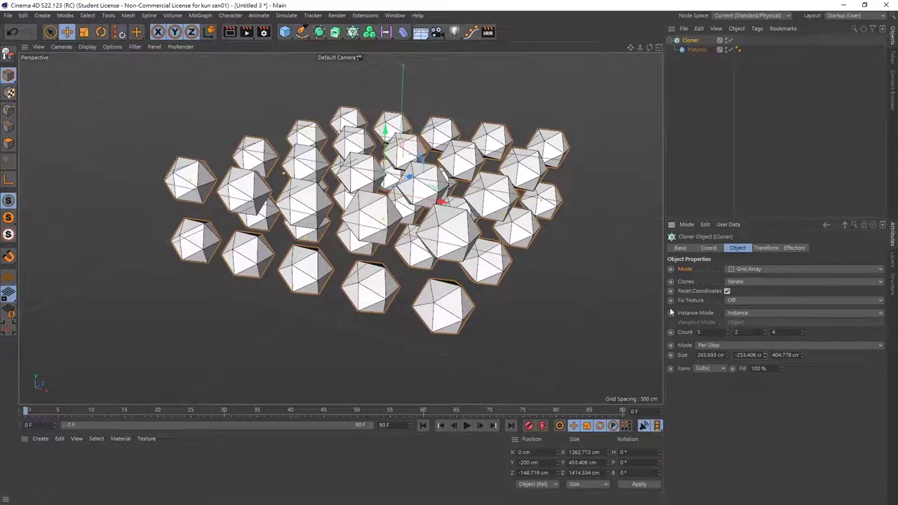
alt+drag(421, 246, 435, 182)
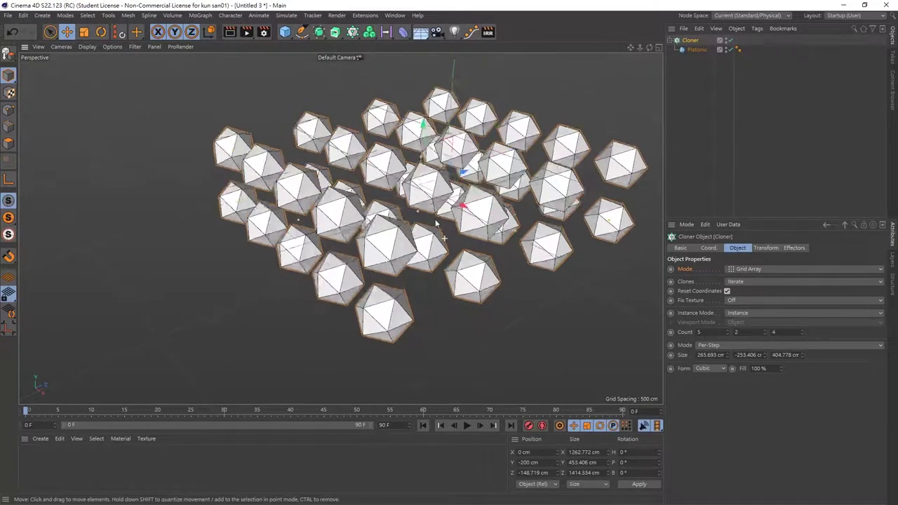
alt+middle_drag(251, 211, 212, 211)
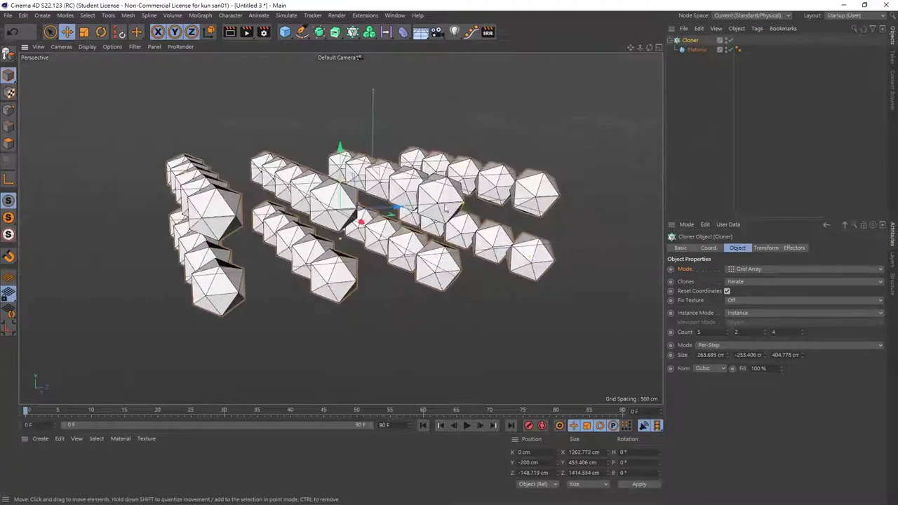
Step: Try Count Z values of 3 and 1, restore it to 4, and set Count Y to 1
click(803, 333)
click(803, 333)
click(803, 333)
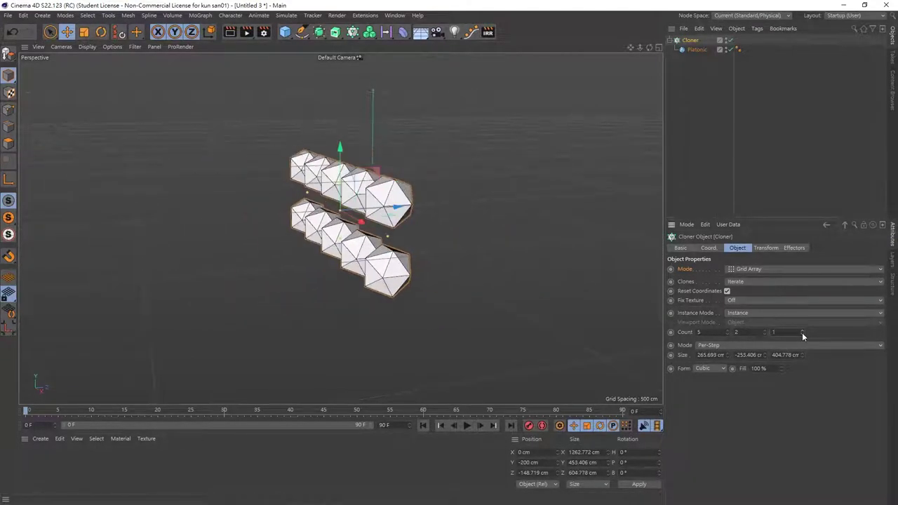
mouse_move(393, 211)
alt+mouse_down()
mouse_move(316, 189)
mouse_move(351, 224)
alt+mouse_up()
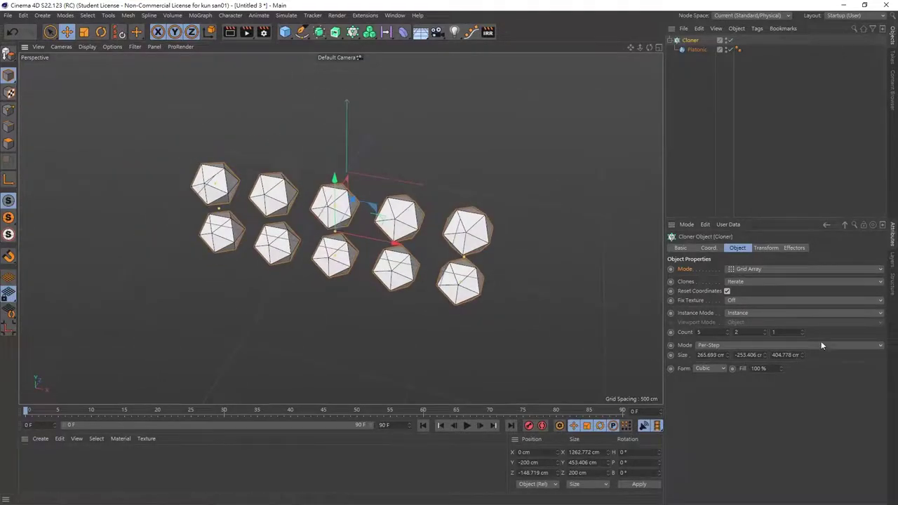
click(804, 332)
click(804, 331)
click(804, 331)
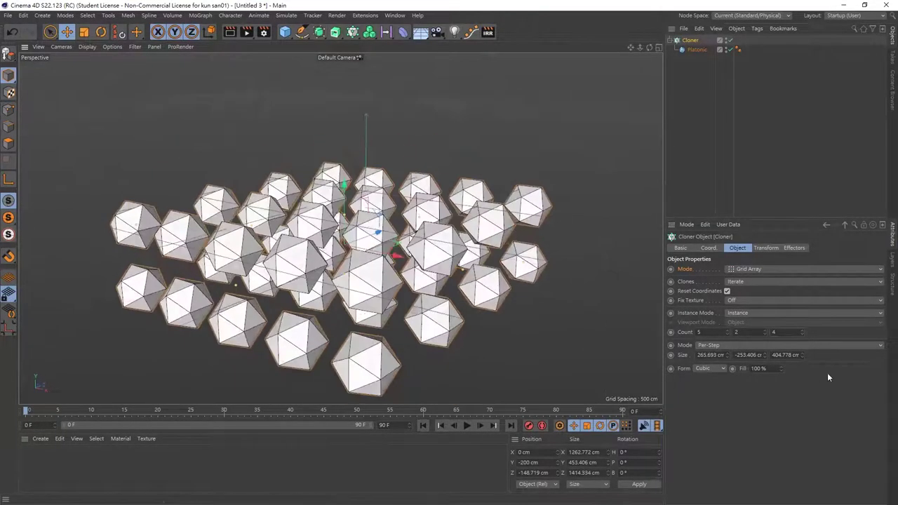
click(764, 335)
mouse_move(635, 304)
alt+mouse_down()
mouse_move(366, 205)
mouse_move(425, 264)
mouse_move(416, 261)
mouse_move(290, 185)
alt+mouse_up()
Step: Add a Figure primitive and nest it inside the Cloner
alt+middle_drag(290, 185, 304, 193)
click(285, 32)
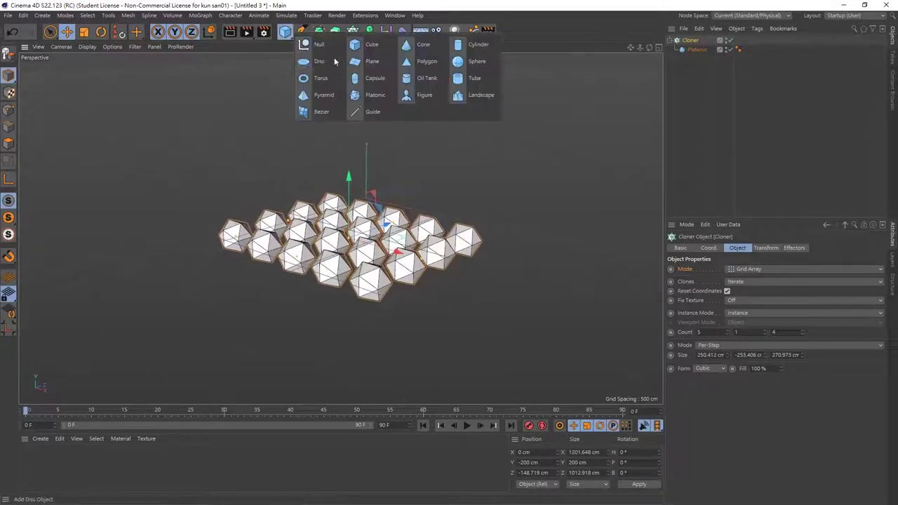
click(425, 95)
mouse_move(692, 40)
mouse_down()
mouse_move(695, 54)
mouse_move(691, 38)
mouse_up()
Step: Shrink the Platonic icosahedron's radius to about 51 cm
click(696, 60)
scroll(341, 232, up, 4)
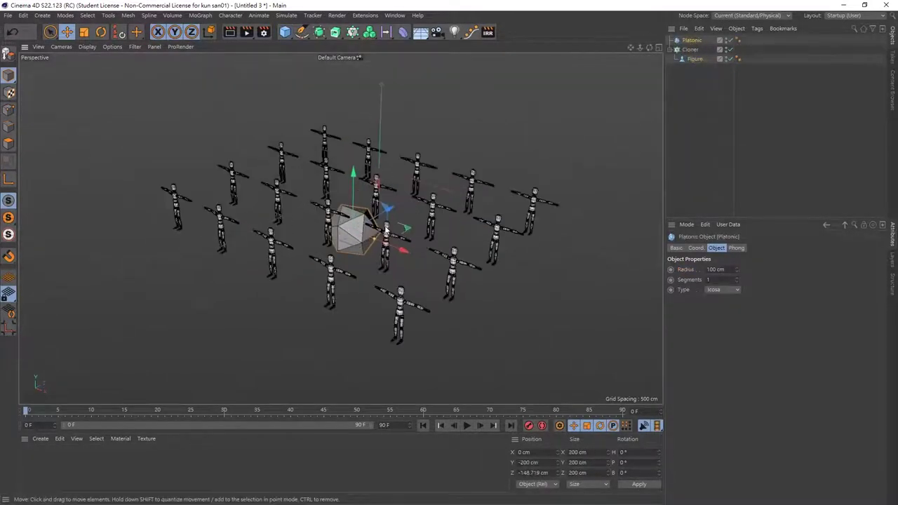
mouse_move(337, 230)
alt+mouse_down()
mouse_move(312, 234)
mouse_move(300, 251)
mouse_move(325, 256)
alt+mouse_up()
click(308, 229)
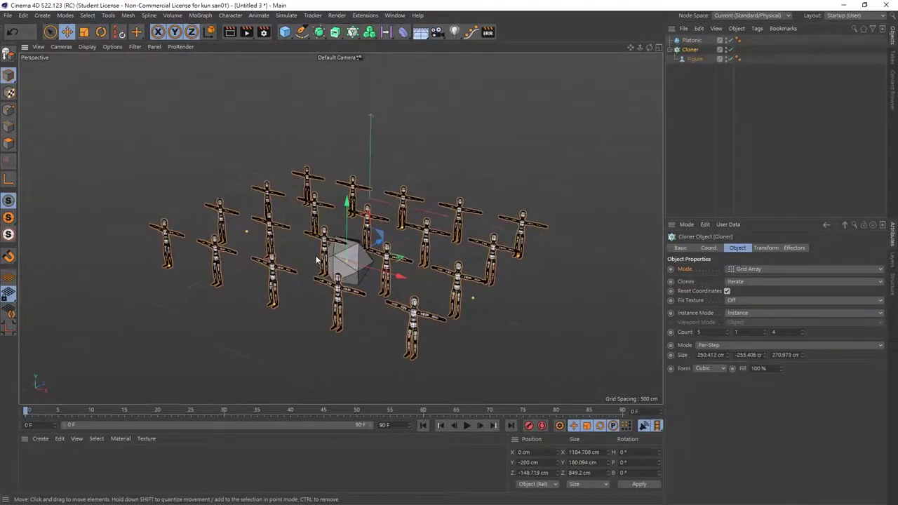
scroll(365, 246, up, 5)
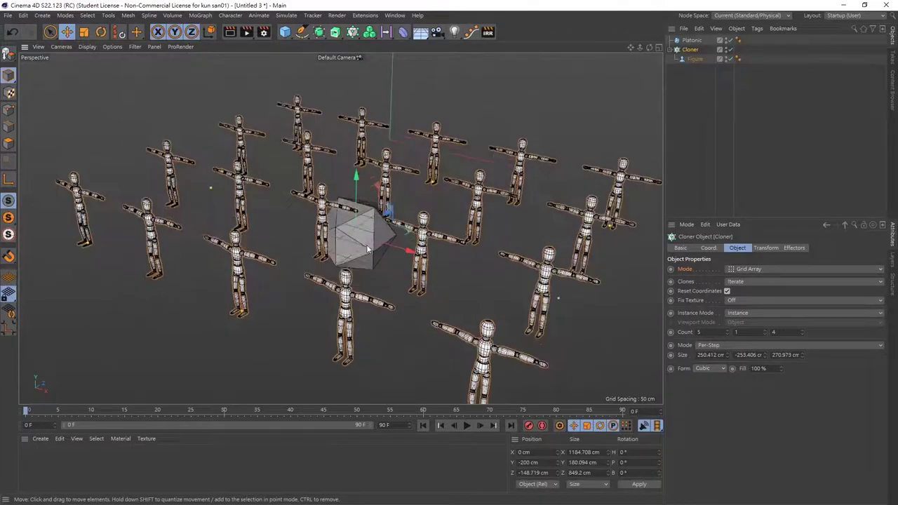
scroll(365, 246, down, 5)
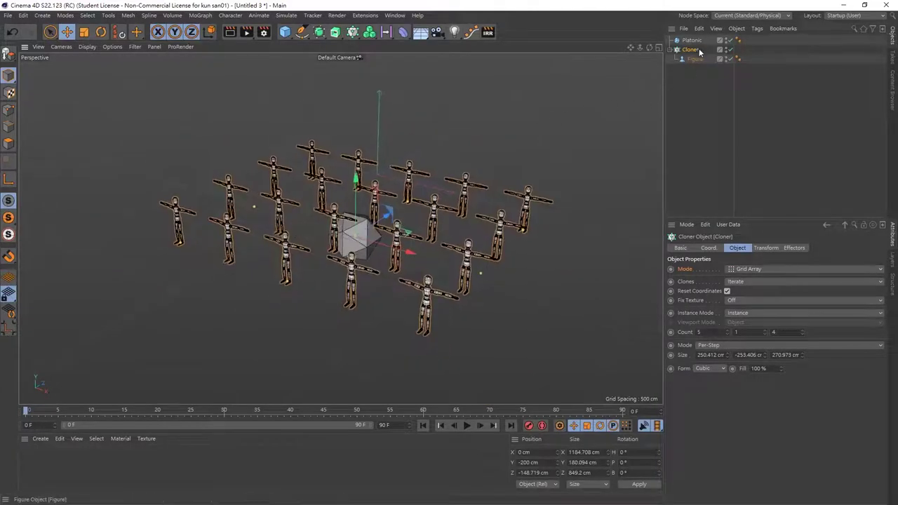
click(357, 205)
drag(382, 249, 369, 238)
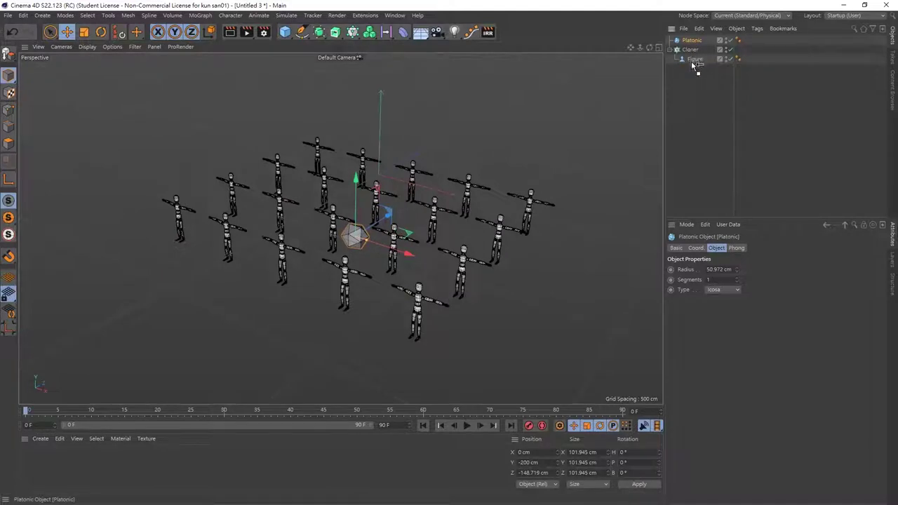
Step: Move the Platonic back under the Cloner below the Figure and inspect the alternating grid
drag(692, 40, 691, 61)
alt+drag(421, 204, 350, 203)
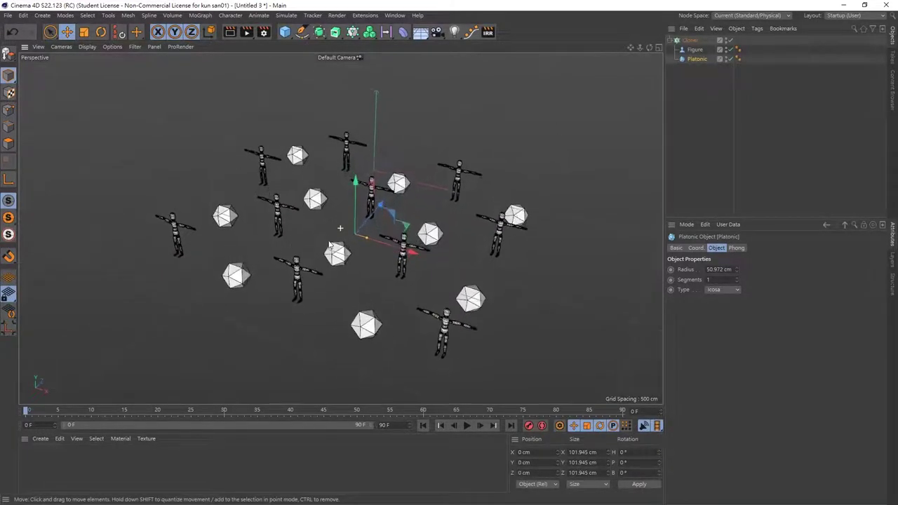
mouse_move(266, 262)
alt+mouse_down()
mouse_move(278, 265)
mouse_move(238, 259)
mouse_move(251, 266)
alt+mouse_up()
click(242, 262)
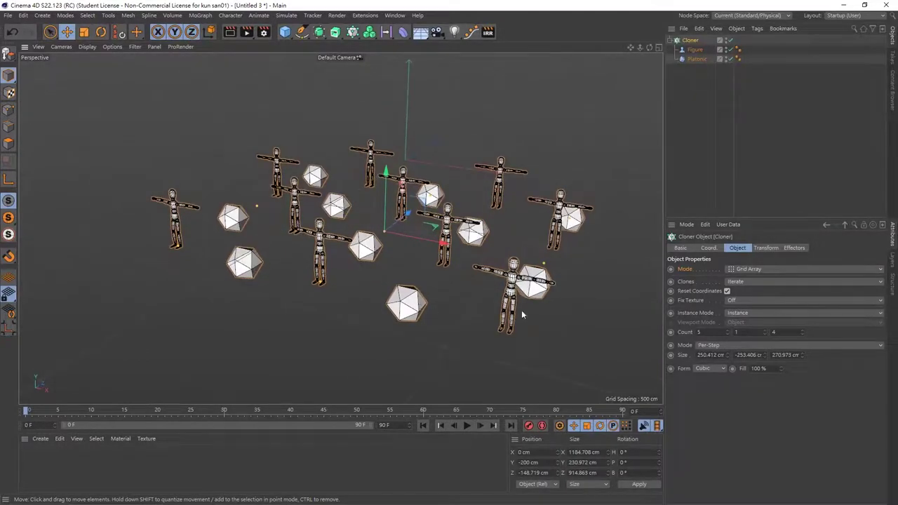
alt+drag(522, 315, 483, 247)
alt+drag(506, 200, 558, 135)
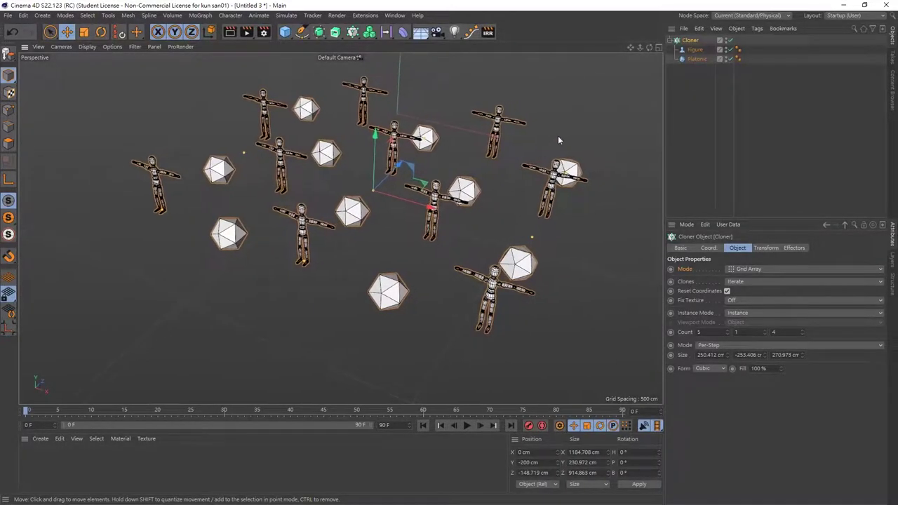
Step: Add a Pyramid primitive and place it inside the Cloner below the Platonic
click(285, 31)
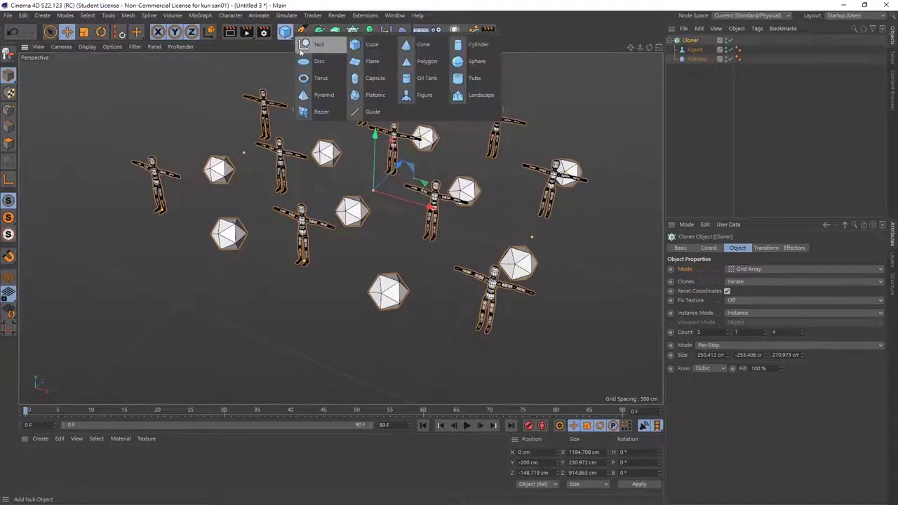
click(319, 98)
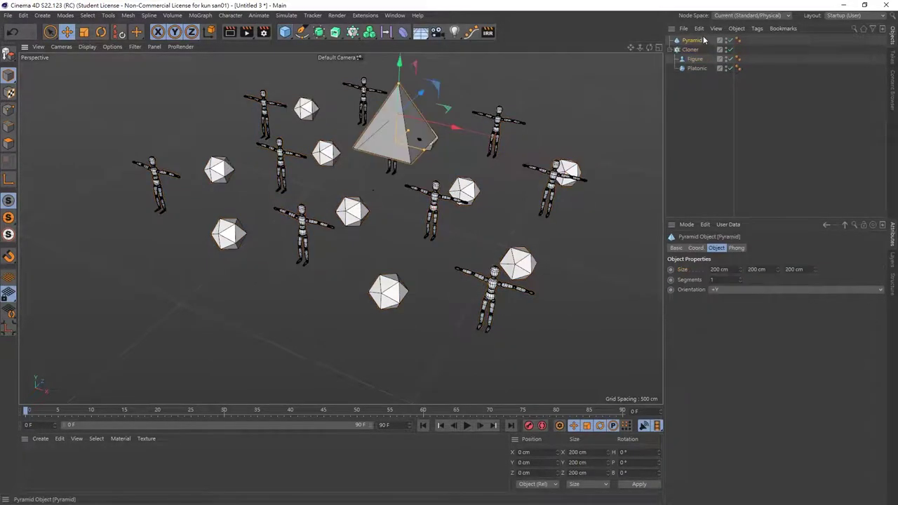
drag(703, 38, 694, 69)
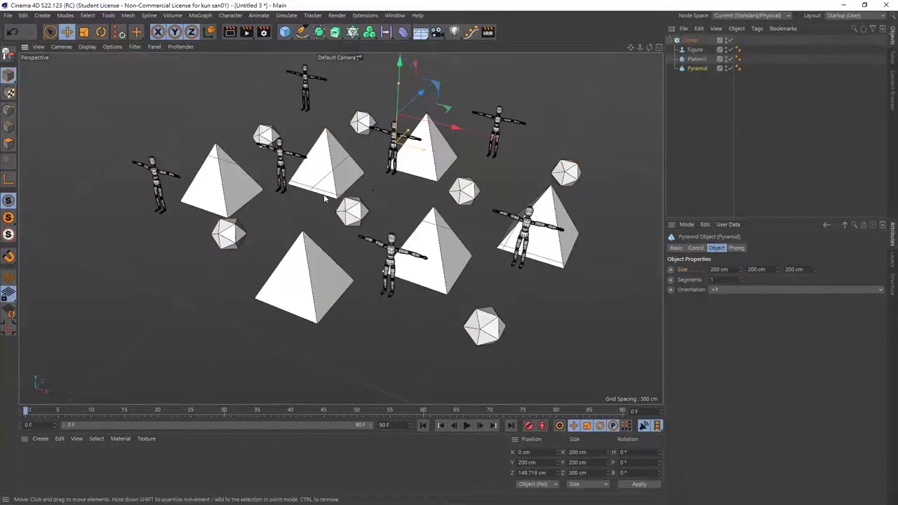
mouse_move(231, 182)
alt+mouse_down()
mouse_move(165, 181)
mouse_move(327, 220)
alt+mouse_up()
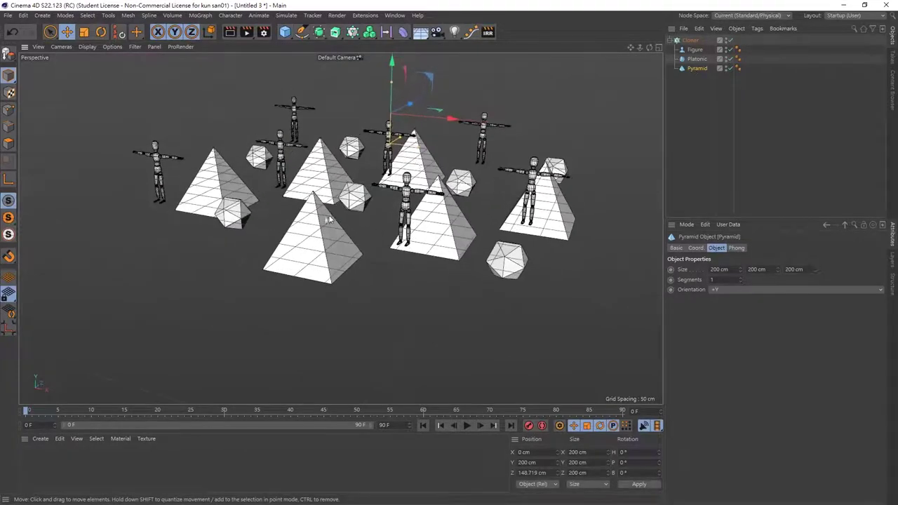
Step: Scale the pyramid clones down to 63.8 cm
key(t)
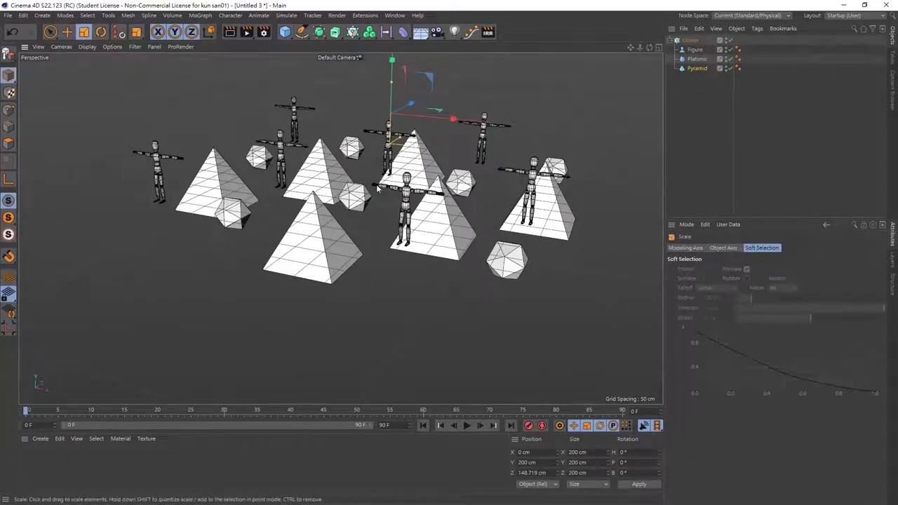
mouse_move(392, 191)
mouse_down()
mouse_move(309, 220)
mouse_move(129, 252)
mouse_move(315, 194)
mouse_up()
key(e)
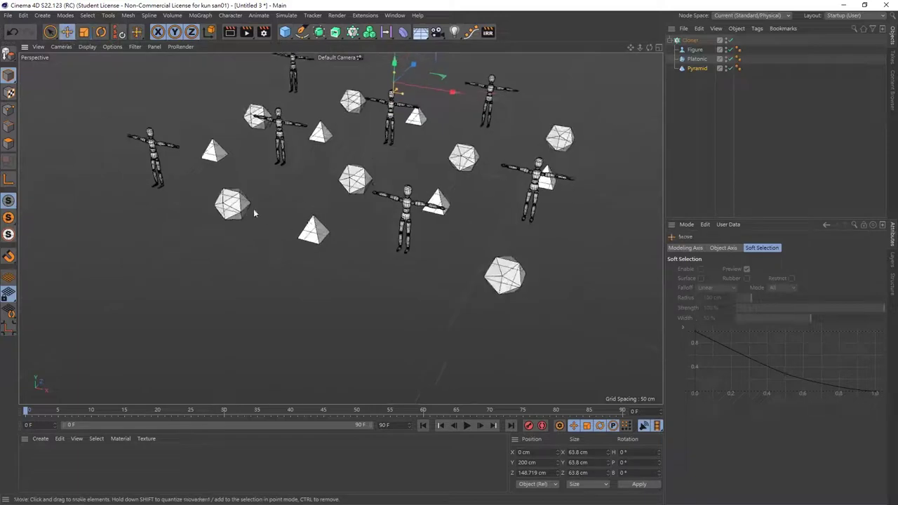
alt+drag(253, 209, 222, 215)
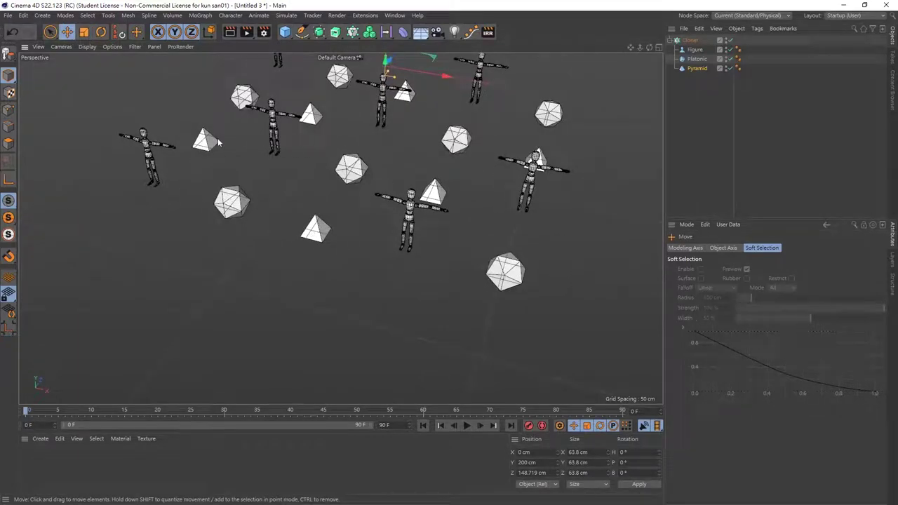
mouse_move(334, 178)
alt+mouse_down()
mouse_move(346, 161)
mouse_move(691, 94)
alt+mouse_up()
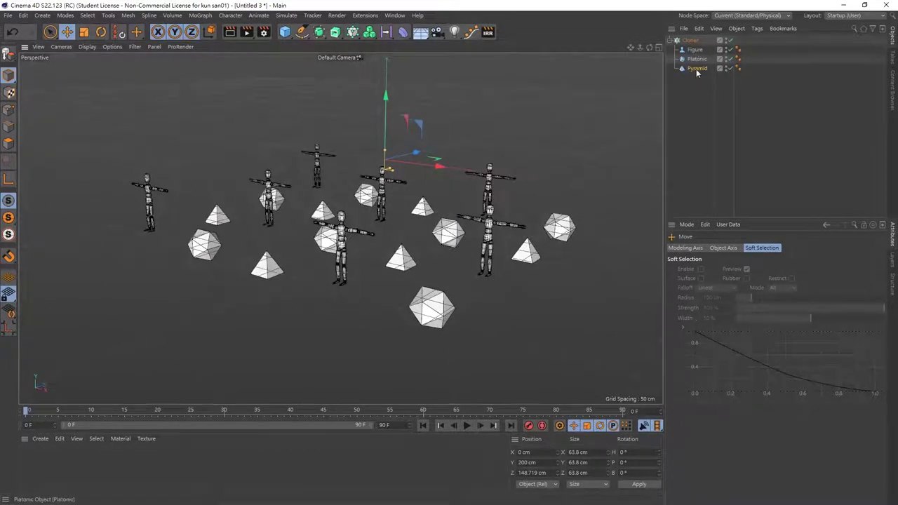
alt+drag(393, 211, 365, 204)
click(690, 40)
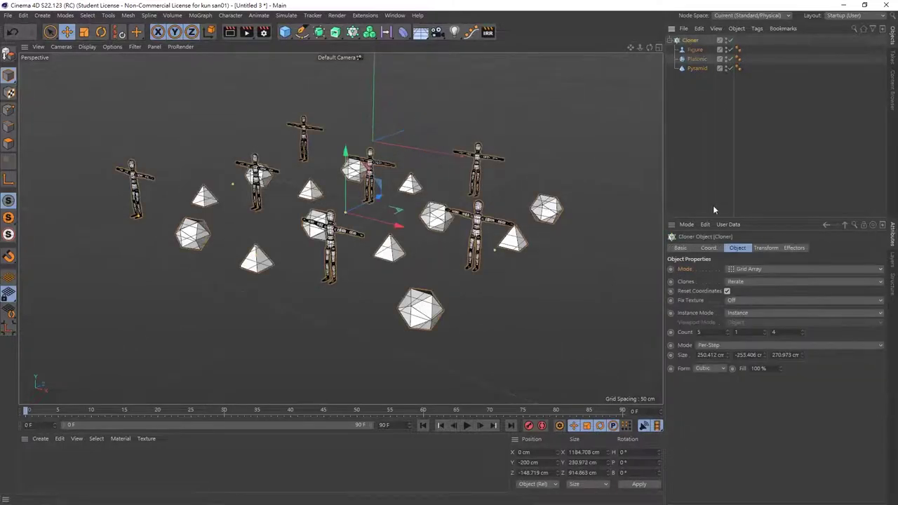
click(748, 270)
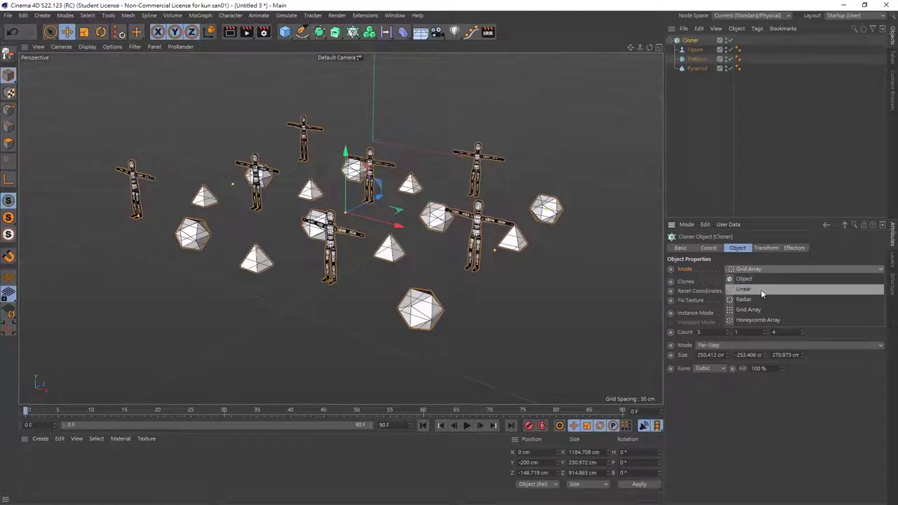
Step: Set the Cloner to Linear mode and try vertical offsets between 238 and 270 cm
click(762, 293)
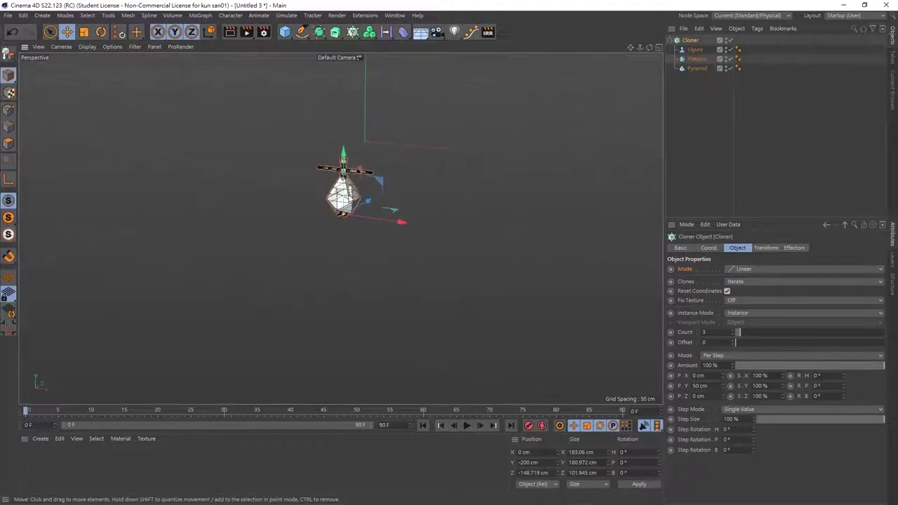
mouse_move(337, 184)
alt+mouse_down()
mouse_move(317, 181)
mouse_move(386, 195)
mouse_move(354, 197)
alt+mouse_up()
scroll(362, 202, up, 2)
scroll(362, 203, up, 2)
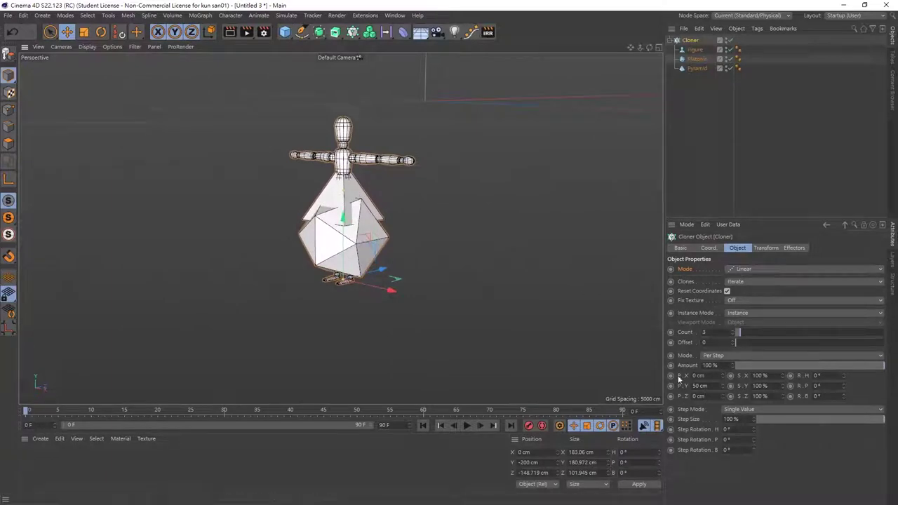
click(711, 387)
drag(723, 386, 723, 316)
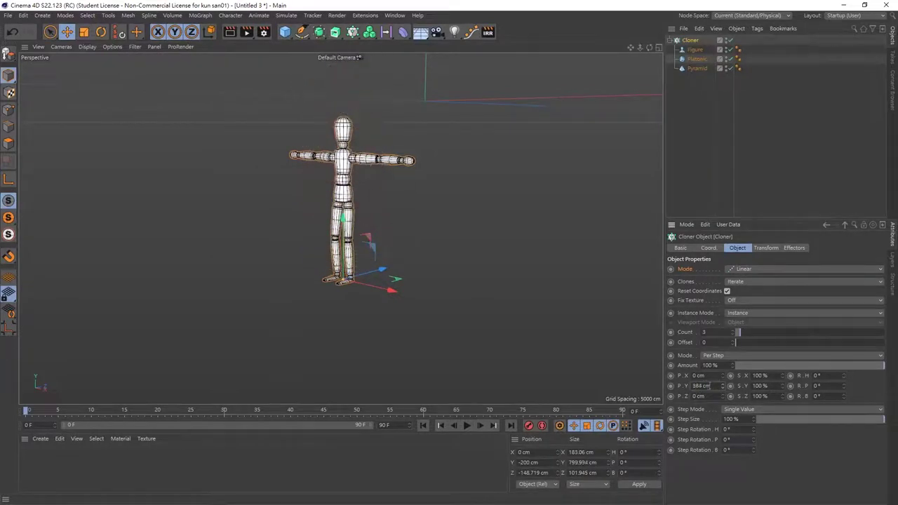
scroll(409, 177, down, 5)
alt+drag(322, 233, 600, 316)
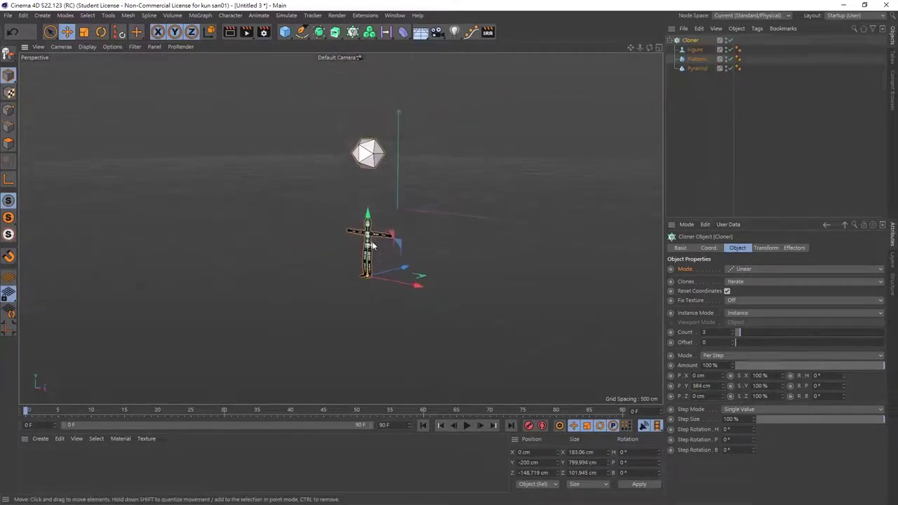
drag(730, 391, 730, 415)
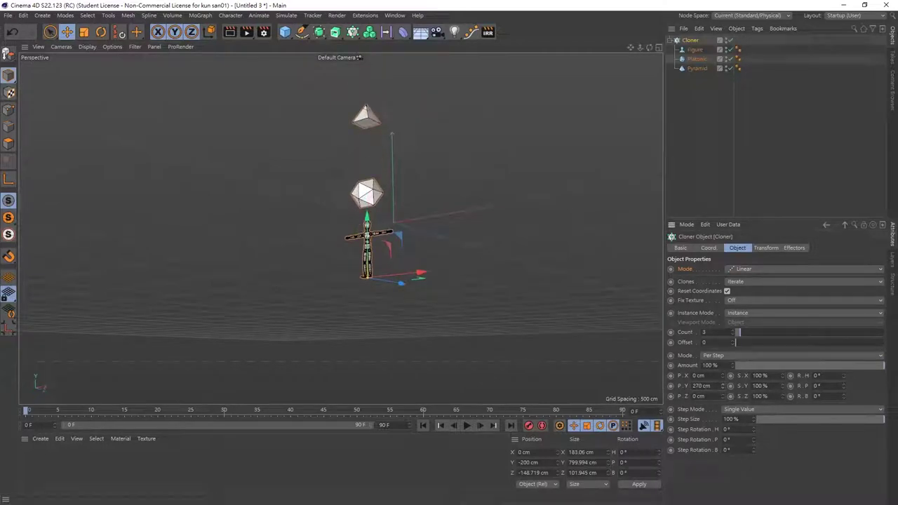
alt+drag(470, 365, 416, 295)
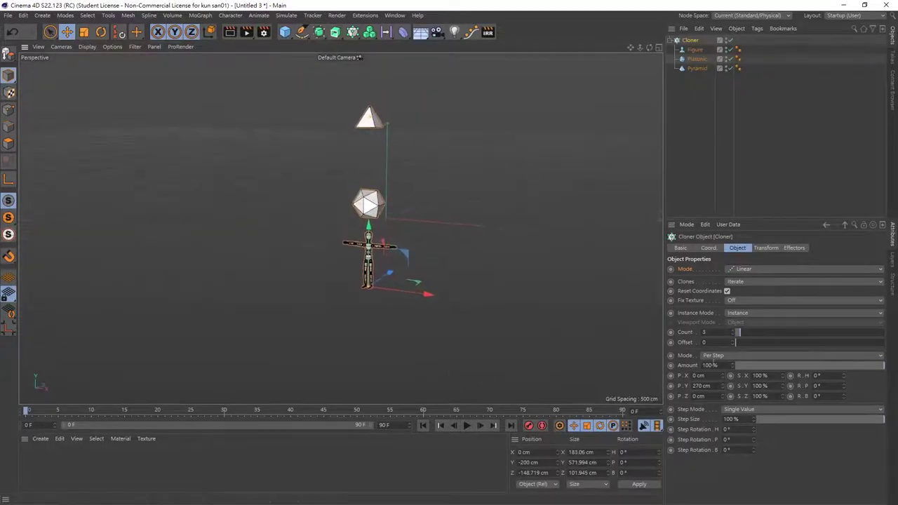
Step: Try sideways X spacing for the clones, then reset the X and Y steps to zero
drag(730, 376, 729, 361)
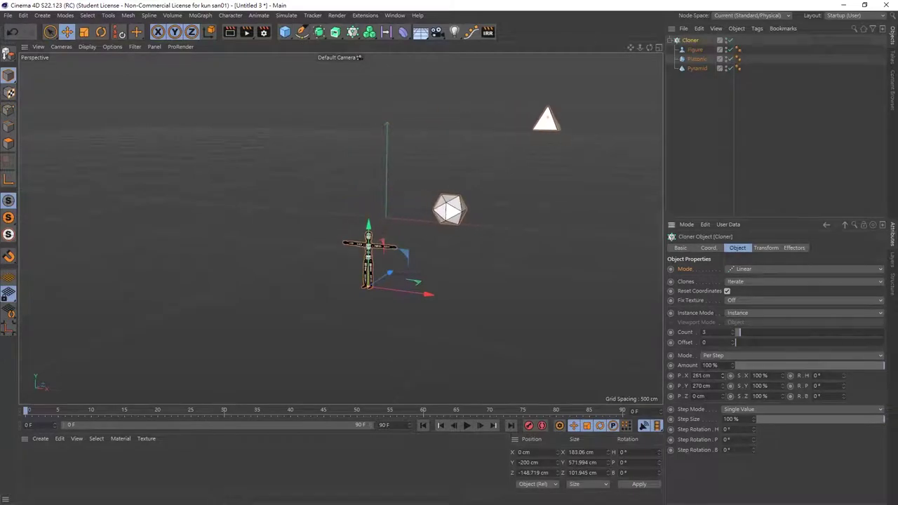
right_click(723, 385)
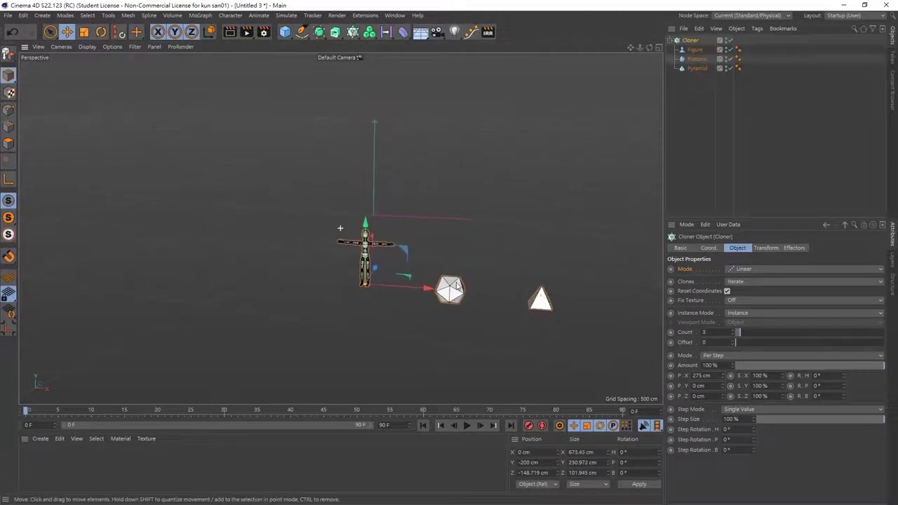
drag(723, 375, 723, 411)
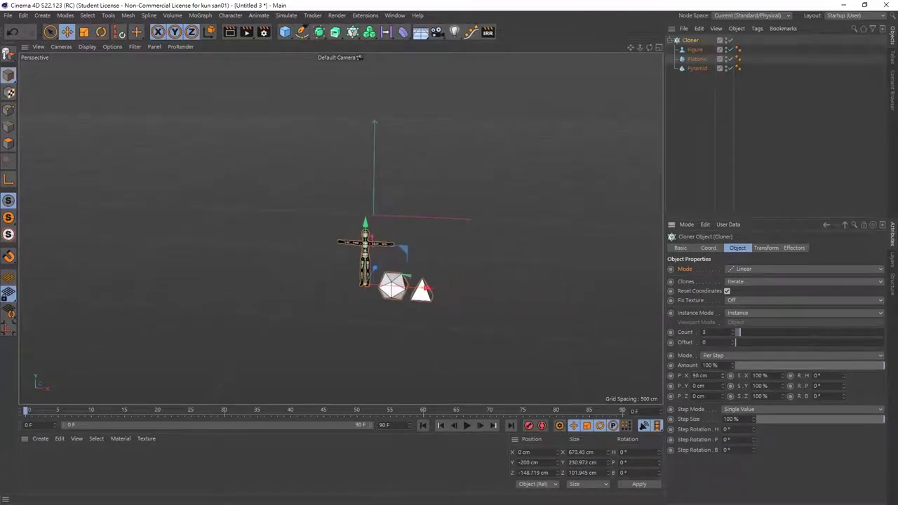
drag(723, 376, 723, 358)
mouse_move(408, 242)
alt+mouse_down()
mouse_move(351, 277)
mouse_move(390, 259)
alt+mouse_up()
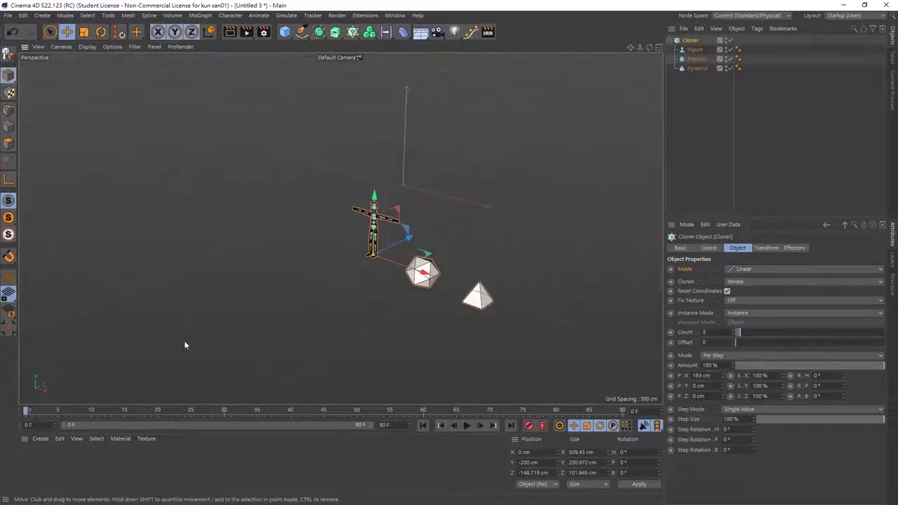
right_click(729, 376)
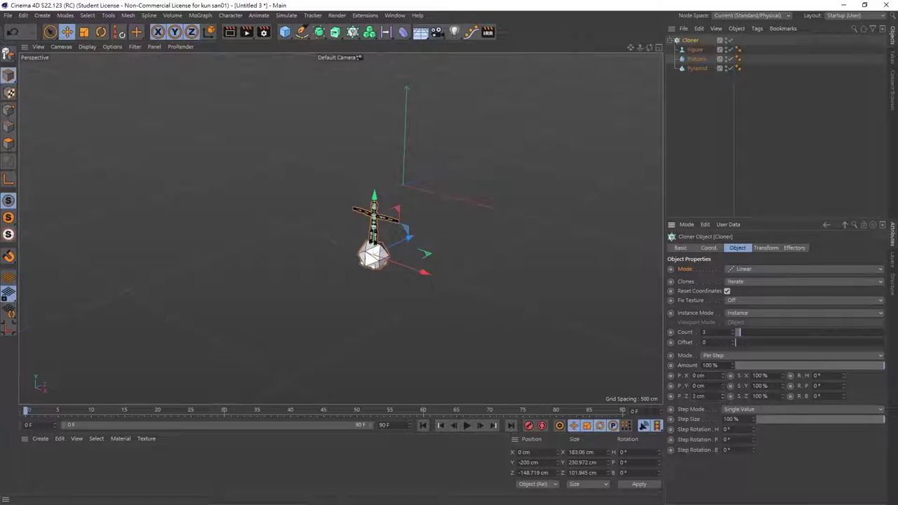
Step: Space the clones 297 cm apart along Z with offset 0 and count 4
drag(723, 397, 764, 396)
alt+drag(377, 227, 403, 225)
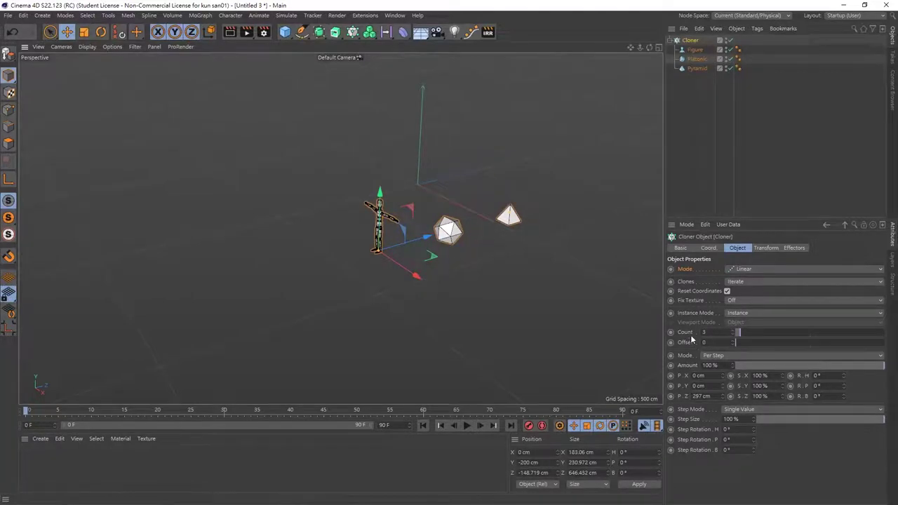
mouse_move(734, 333)
mouse_down()
mouse_move(742, 346)
mouse_move(733, 328)
mouse_move(748, 335)
mouse_move(738, 339)
mouse_move(758, 336)
mouse_move(730, 349)
mouse_move(764, 341)
mouse_move(726, 348)
mouse_move(756, 342)
mouse_move(733, 345)
mouse_up()
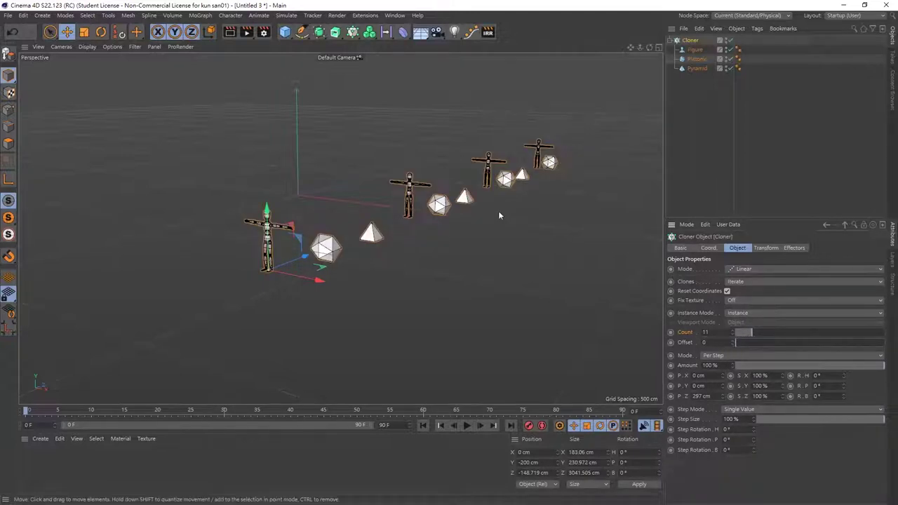
alt+drag(499, 216, 417, 235)
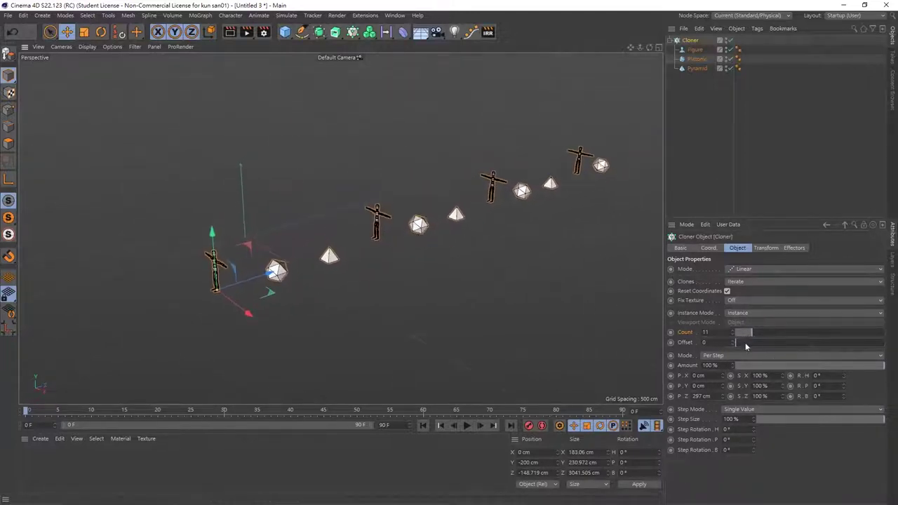
mouse_move(745, 343)
mouse_down()
mouse_move(761, 341)
mouse_move(730, 344)
mouse_up()
alt+drag(454, 242, 718, 294)
drag(751, 334, 742, 332)
alt+drag(365, 223, 447, 227)
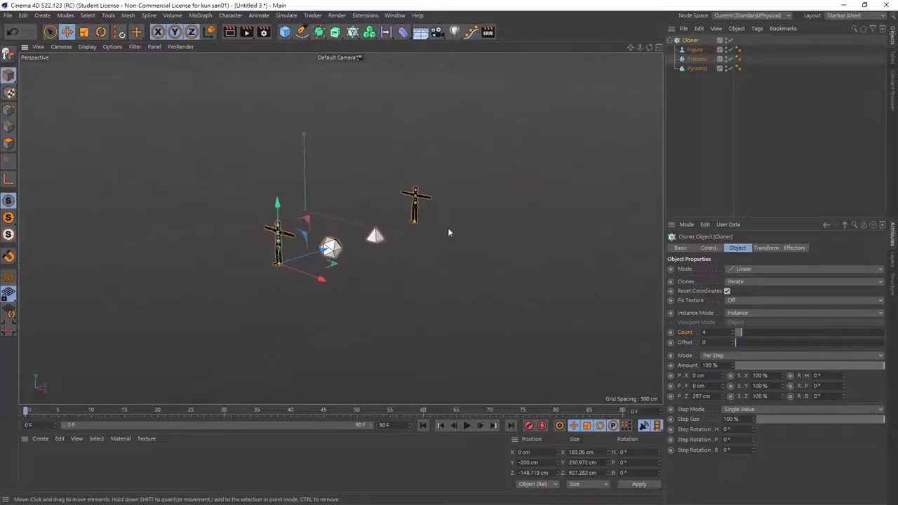
click(763, 268)
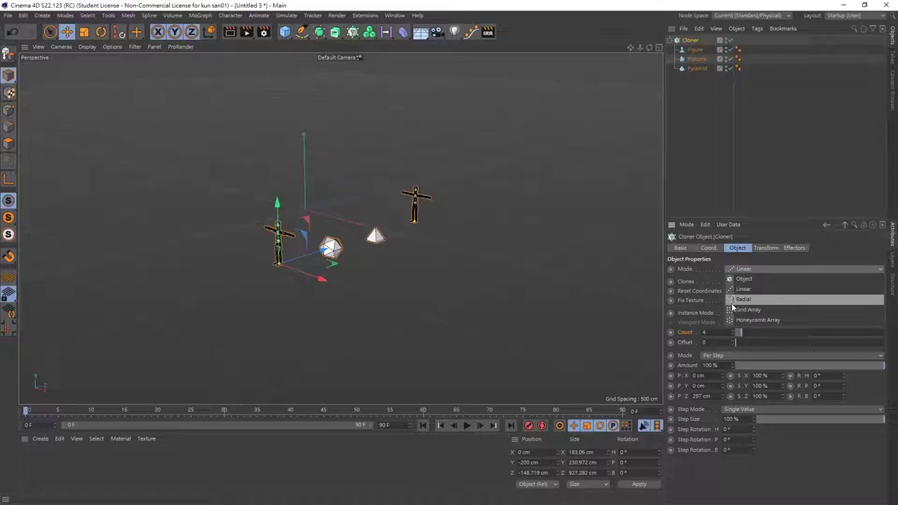
Step: Switch the Cloner to Radial mode
click(759, 301)
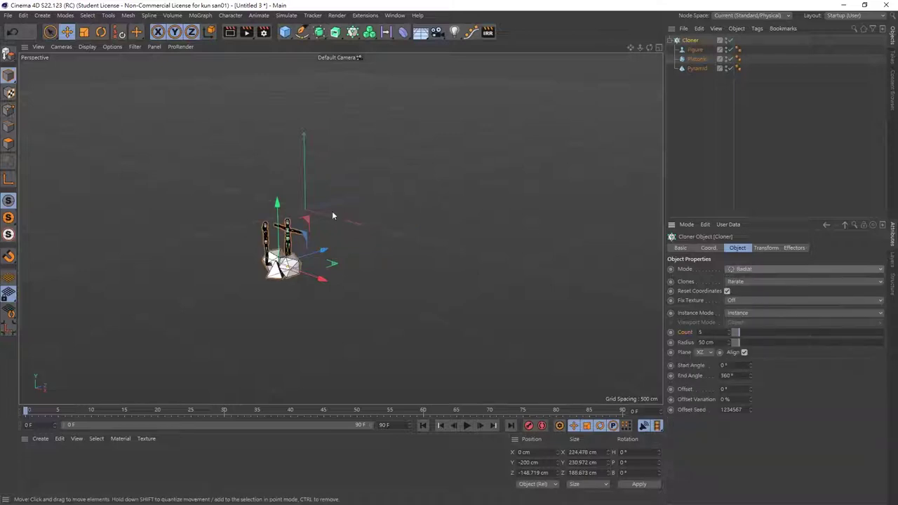
scroll(332, 211, up, 2)
scroll(357, 285, up, 3)
alt+drag(348, 258, 362, 273)
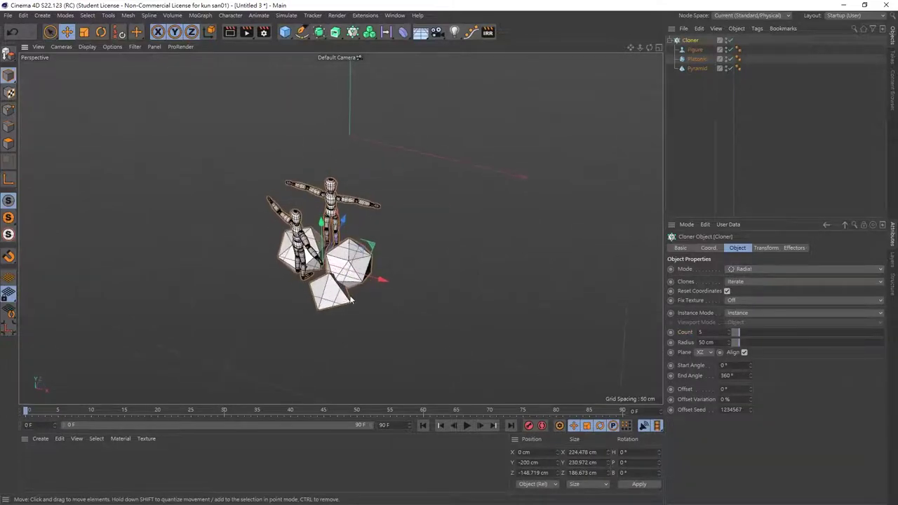
Step: Delete the Figure and Pyramid so only the icosahedron is cloned, undoing an accidental resize
click(695, 68)
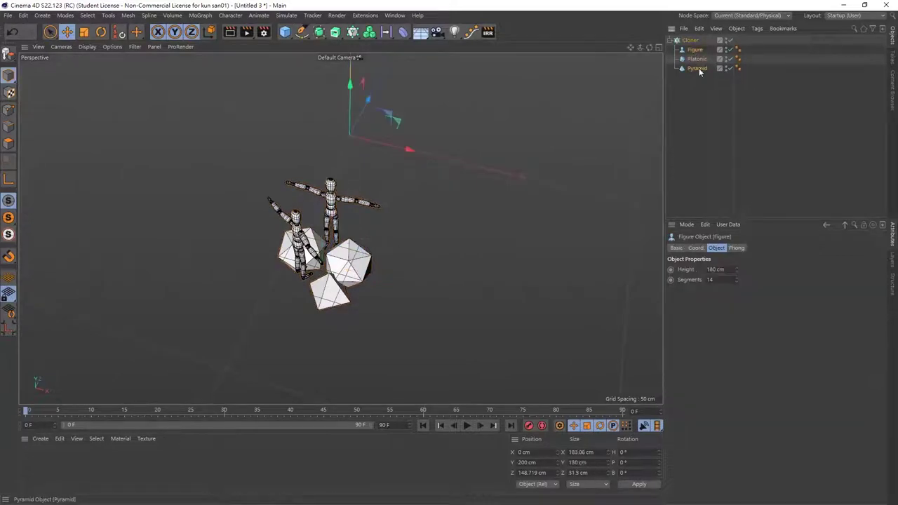
ctrl+click(694, 50)
key(Delete)
click(695, 50)
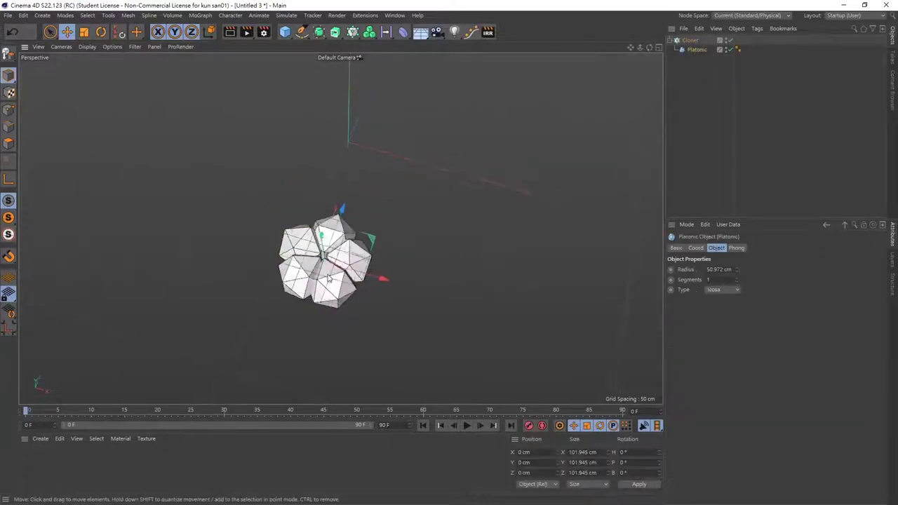
mouse_move(330, 253)
alt+mouse_down()
mouse_move(354, 276)
mouse_move(363, 264)
mouse_move(402, 281)
alt+mouse_up()
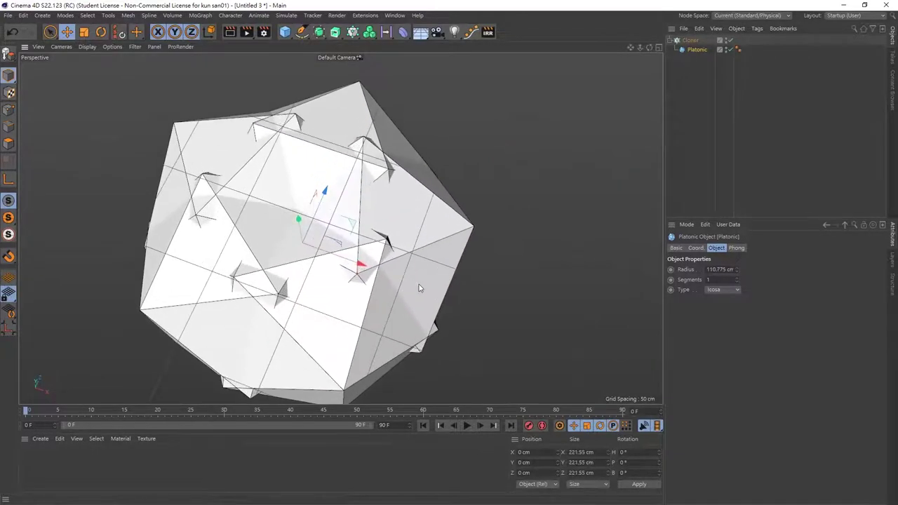
key(ctrl+z)
key(ctrl+shift+z)
key(ctrl+shift+z)
Step: Set the radial Cloner's radius to about 128 cm and its count to 9 icosahedra
click(690, 40)
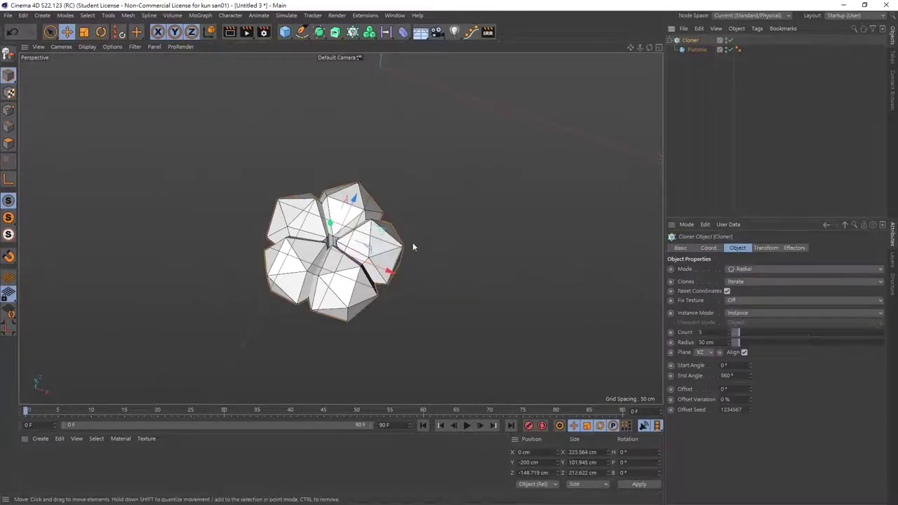
mouse_move(382, 270)
mouse_down()
mouse_move(426, 289)
mouse_move(403, 236)
mouse_up()
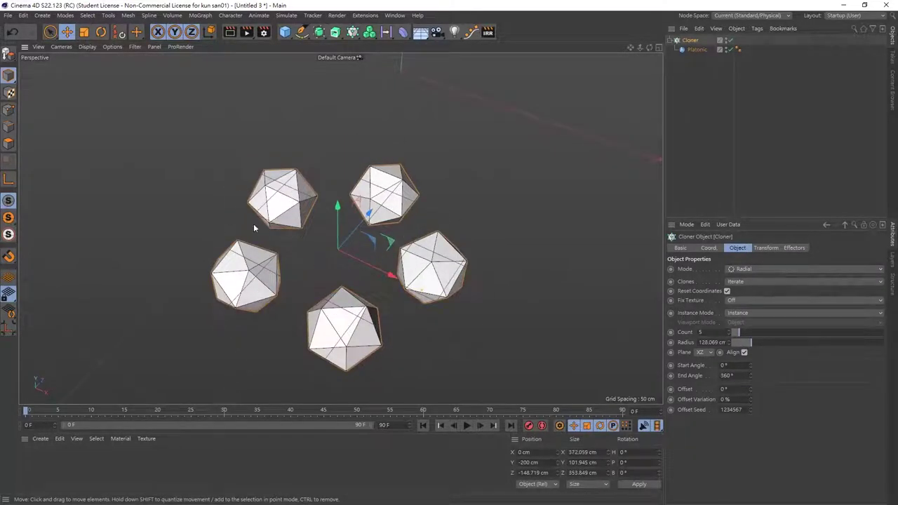
alt+drag(254, 227, 417, 290)
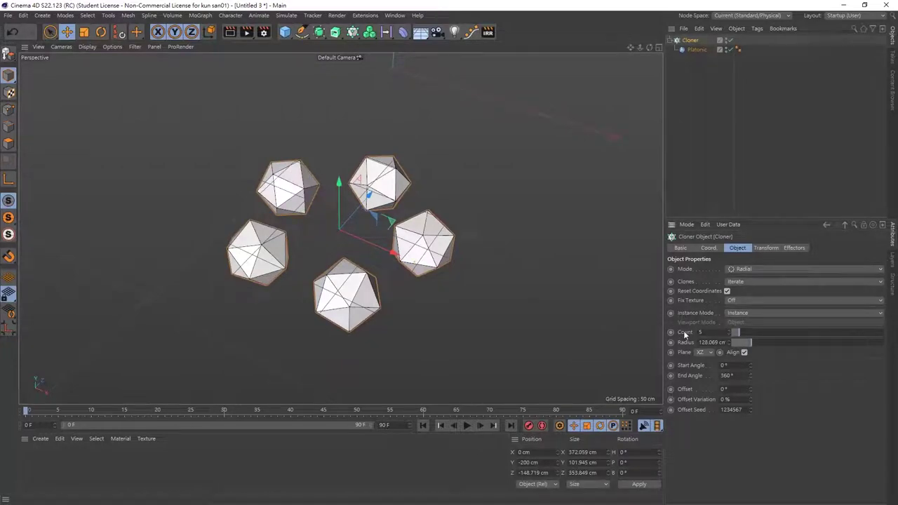
drag(736, 333, 727, 329)
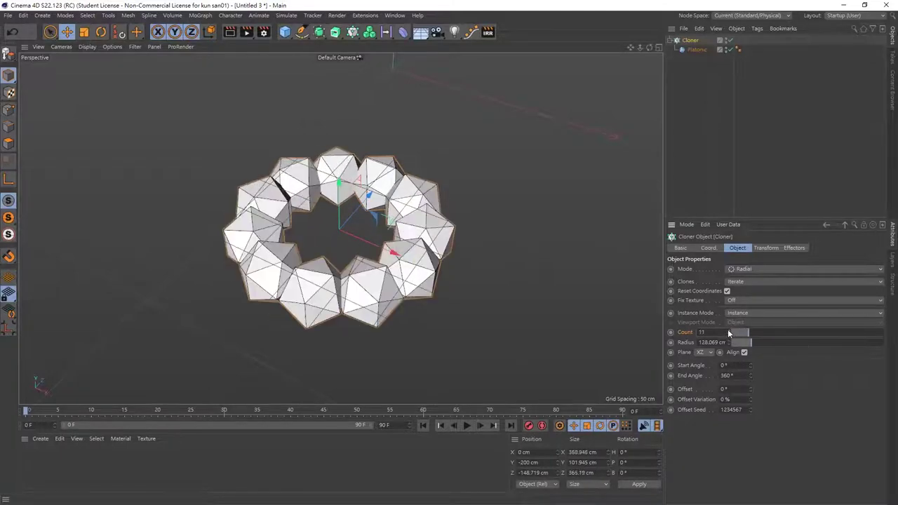
click(699, 50)
click(691, 40)
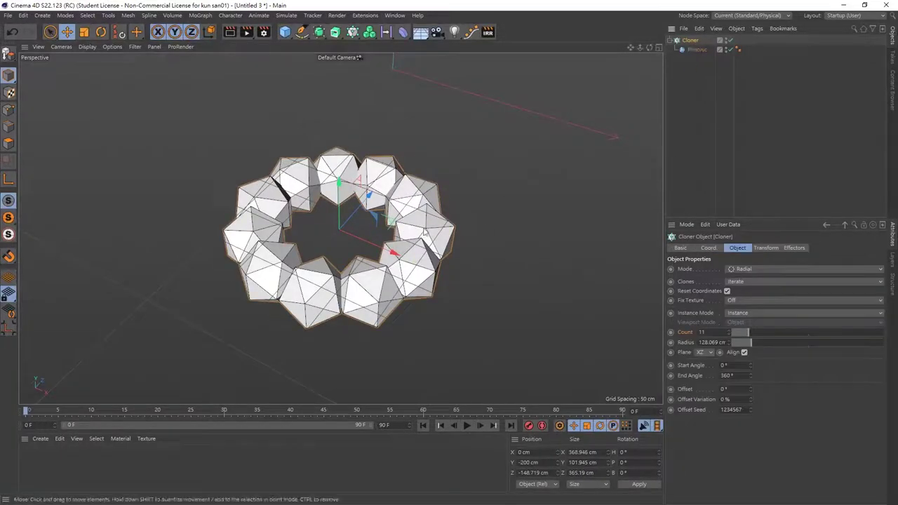
drag(743, 332, 745, 332)
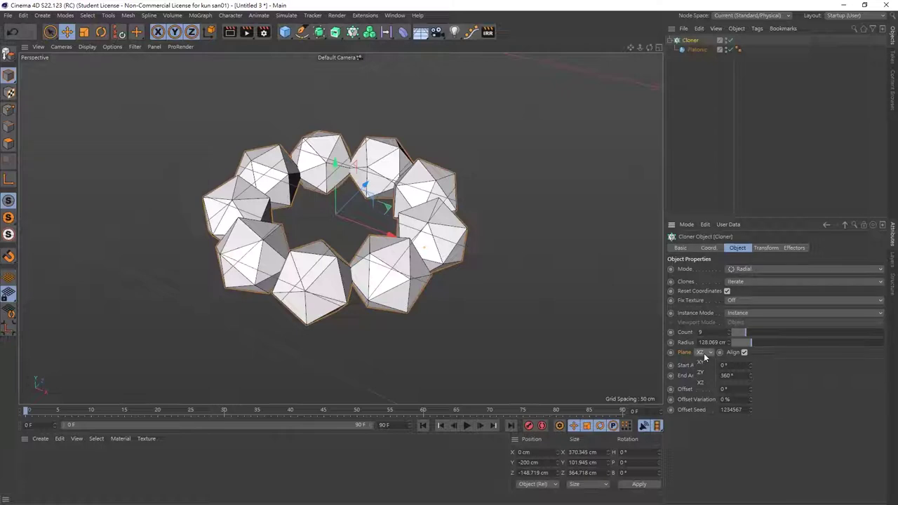
Step: Try the ZY cloning plane for the ring, then switch it to XY
click(704, 355)
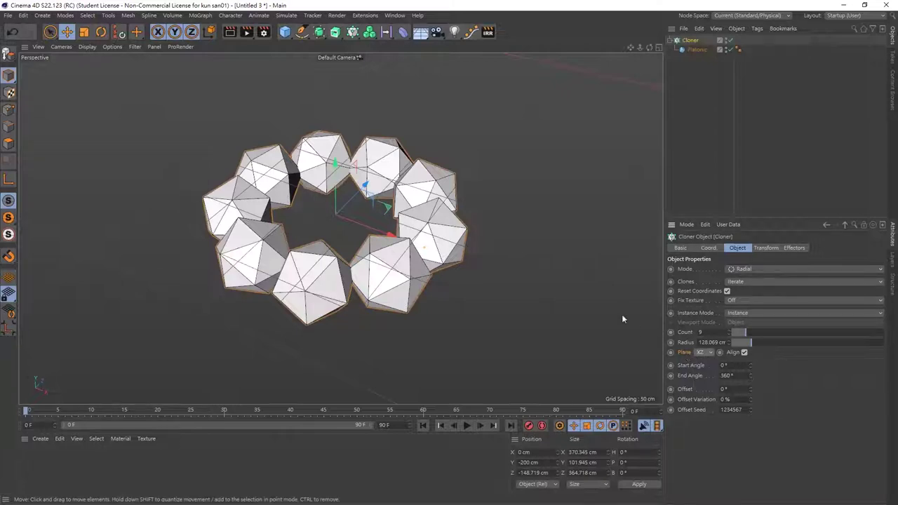
alt+drag(337, 216, 335, 220)
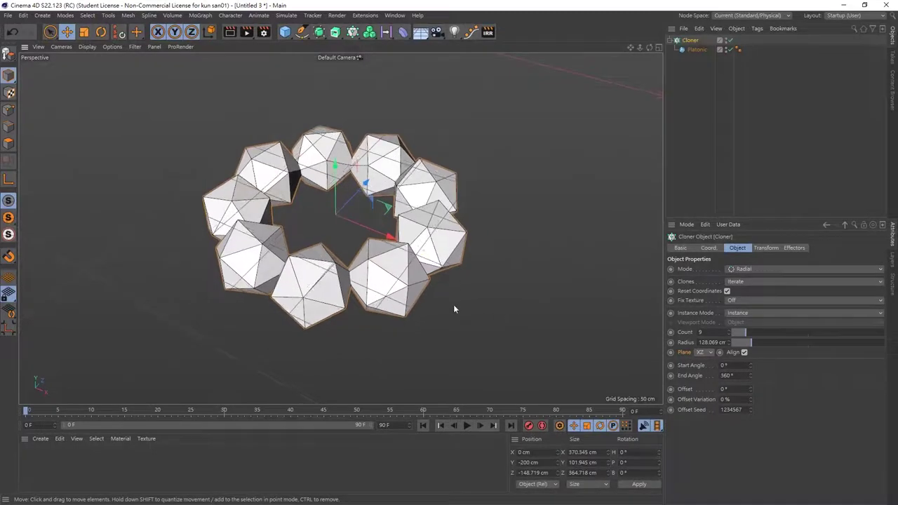
click(701, 352)
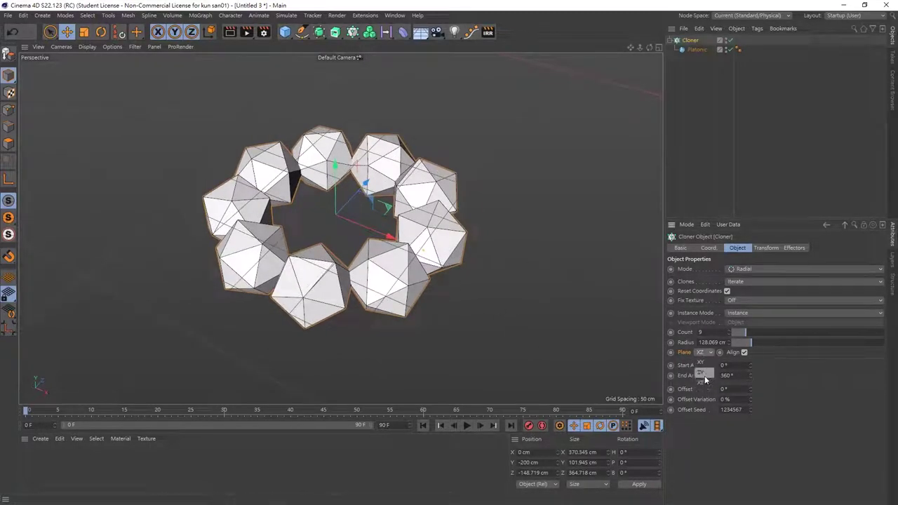
click(705, 373)
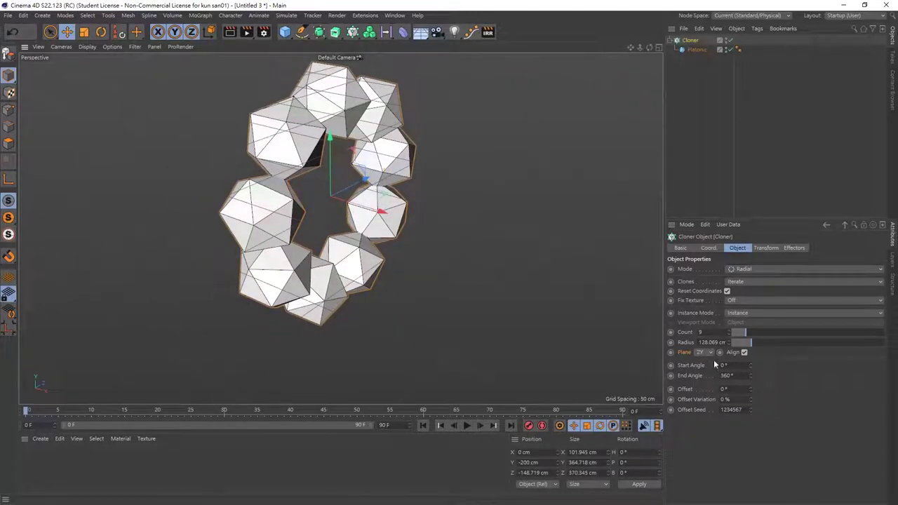
alt+drag(339, 155, 336, 161)
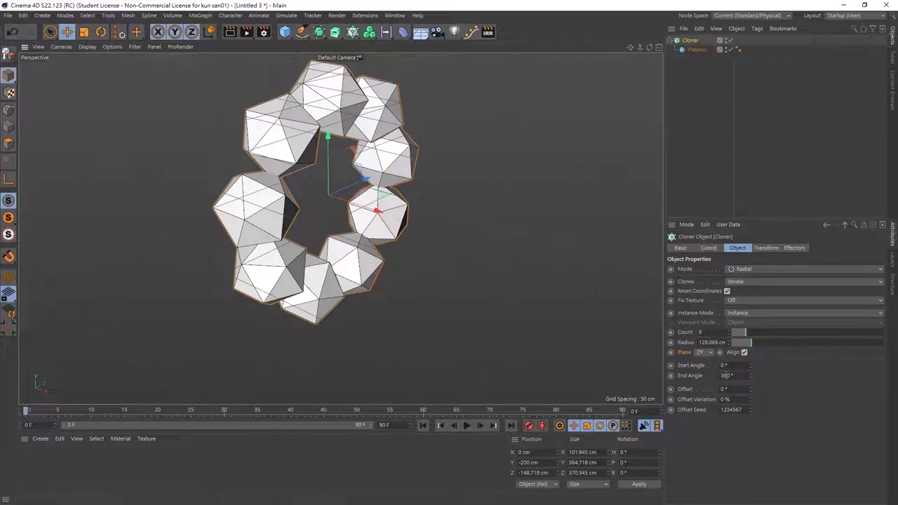
click(703, 352)
click(701, 361)
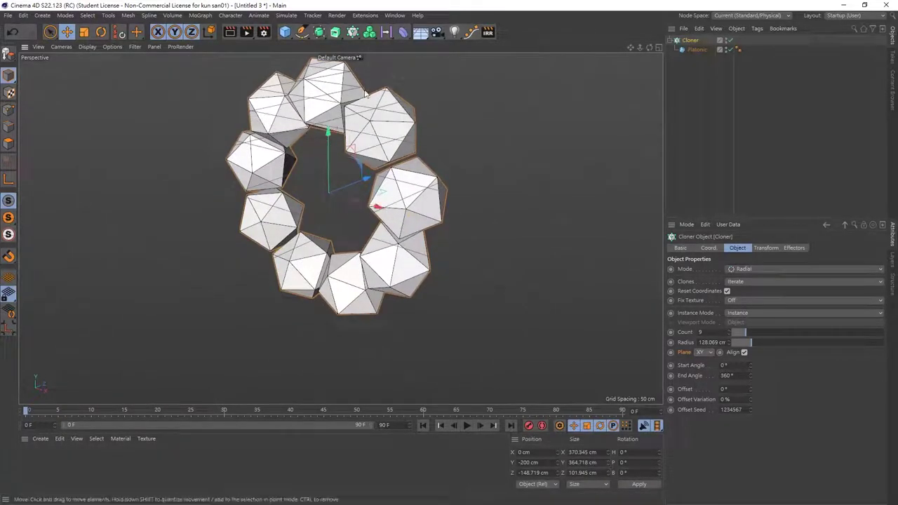
alt+drag(289, 130, 268, 172)
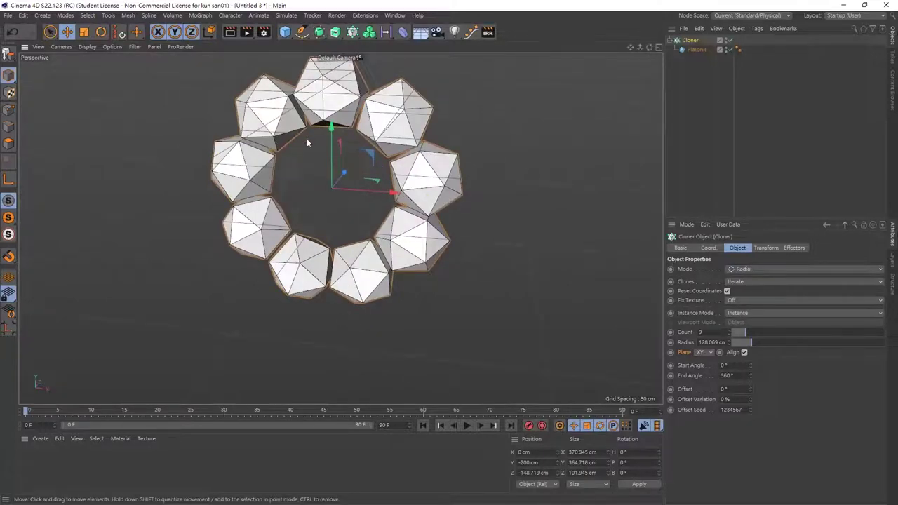
alt+drag(307, 142, 443, 144)
Step: Orbit to face the ring squarely, recheck ZY, and settle on the XY plane
alt+drag(119, 251, 281, 295)
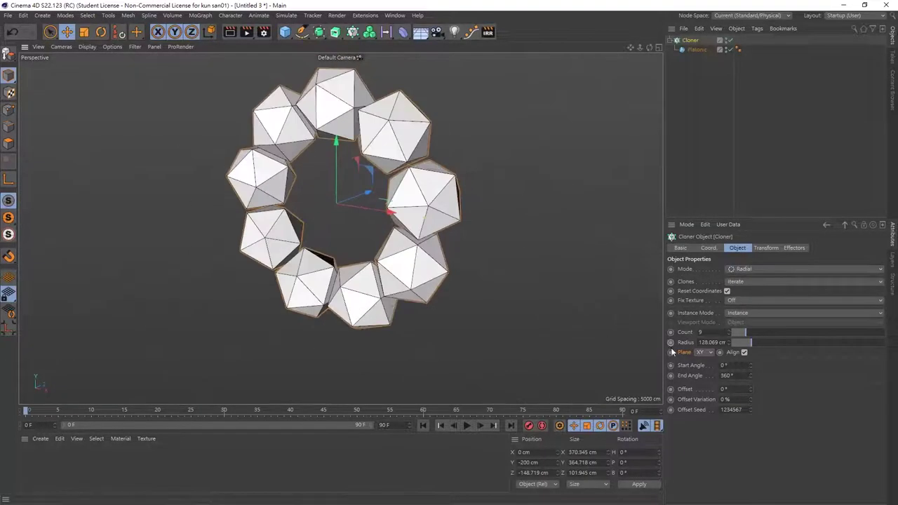
scroll(708, 354, down, 1)
scroll(709, 354, up, 1)
scroll(707, 351, up, 1)
scroll(707, 353, up, 1)
scroll(704, 359, up, 1)
scroll(706, 358, up, 1)
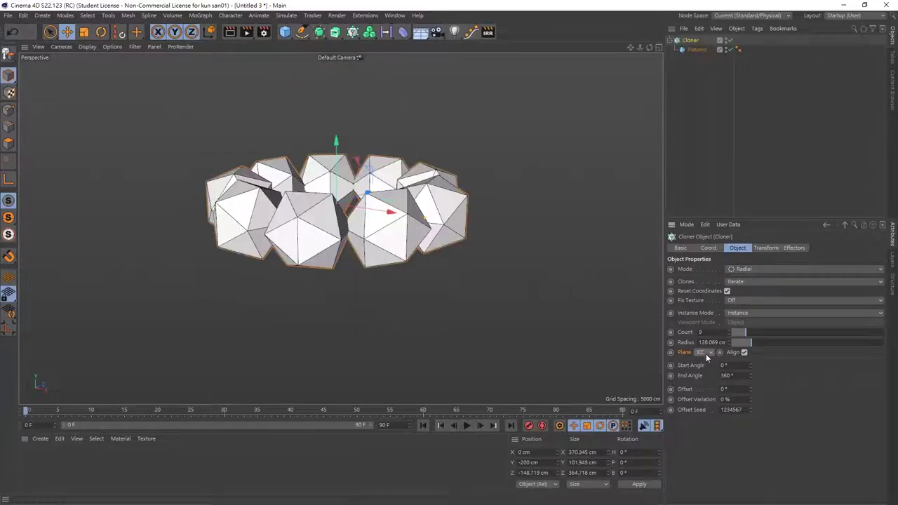
click(704, 369)
click(706, 360)
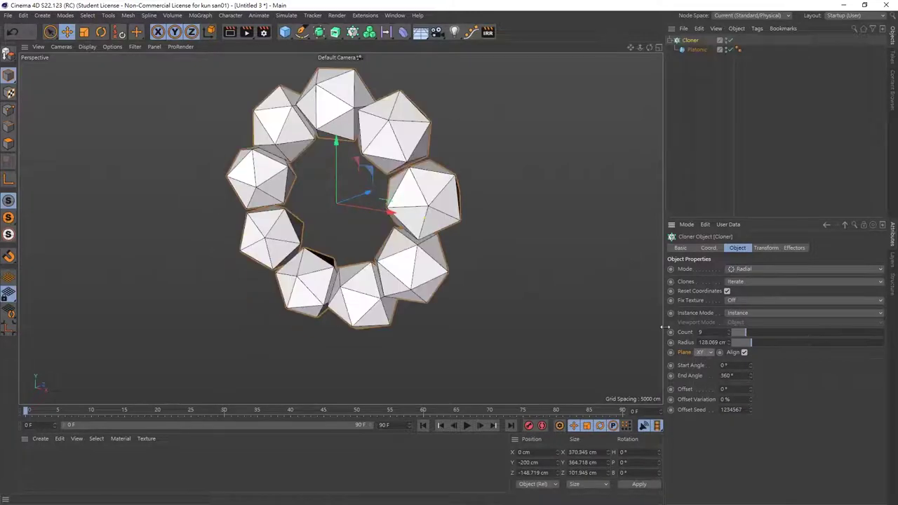
alt+drag(421, 295, 449, 280)
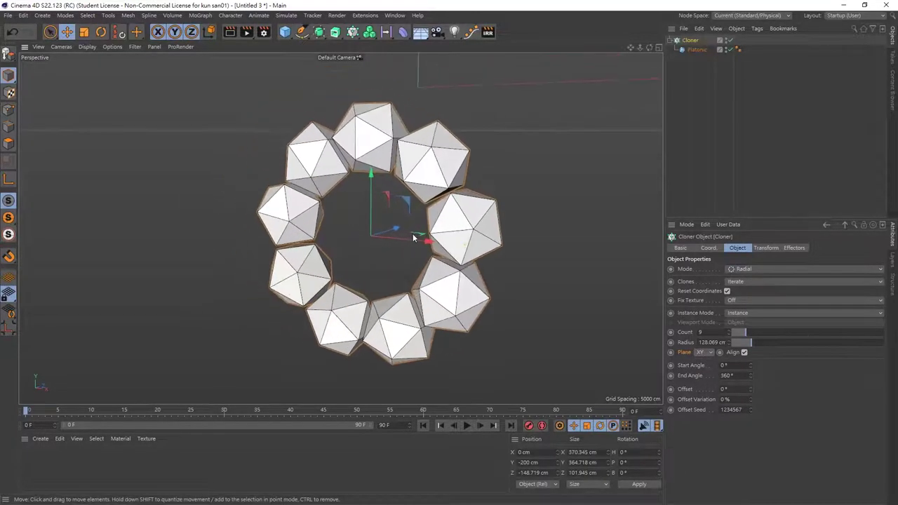
click(700, 352)
click(687, 355)
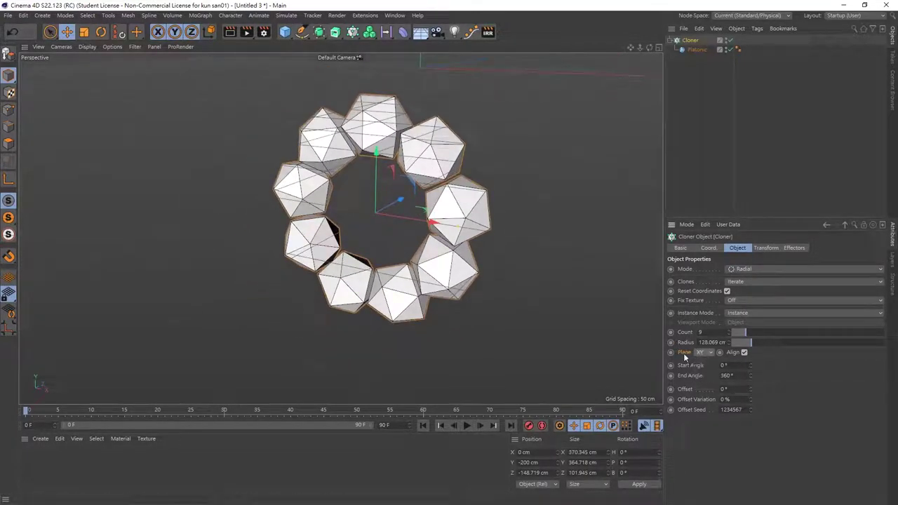
alt+drag(379, 196, 457, 263)
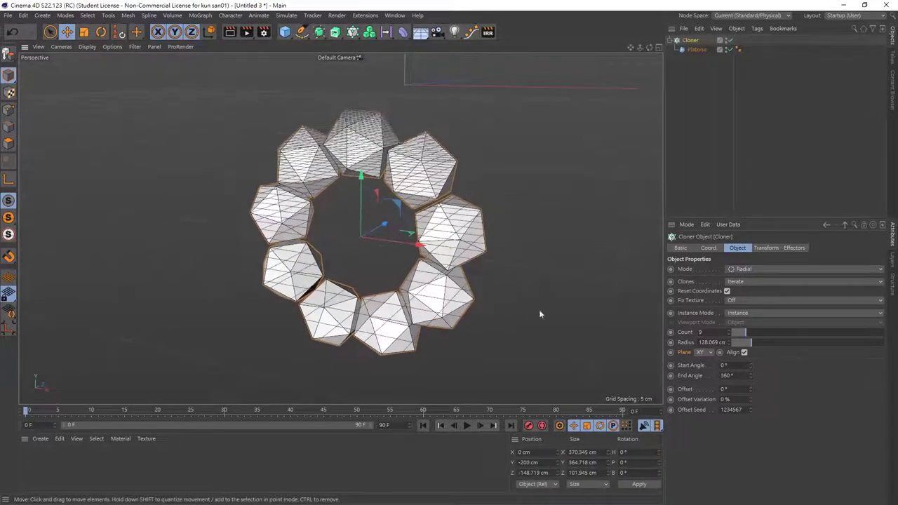
Step: Toggle the clones' Align option on and off to compare orientations
click(745, 353)
mouse_move(401, 226)
alt+mouse_down()
mouse_move(439, 179)
mouse_move(425, 181)
mouse_move(401, 153)
alt+mouse_up()
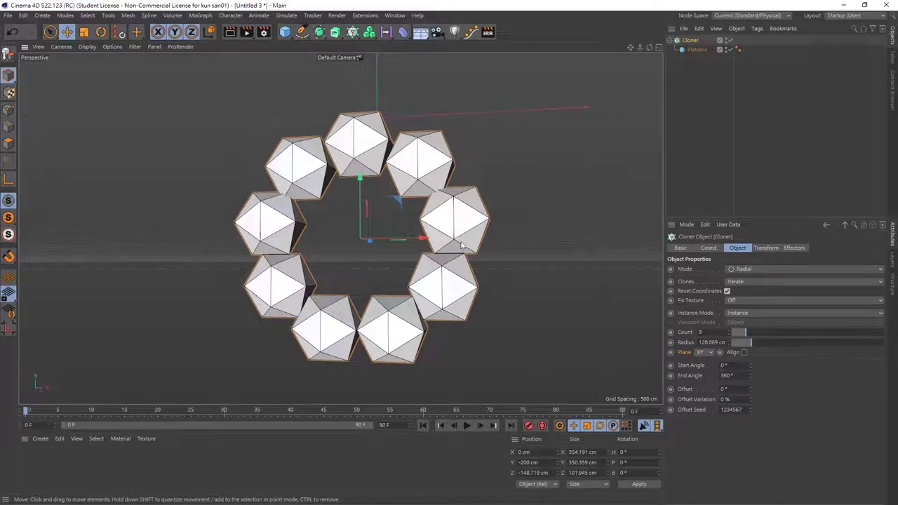
click(744, 353)
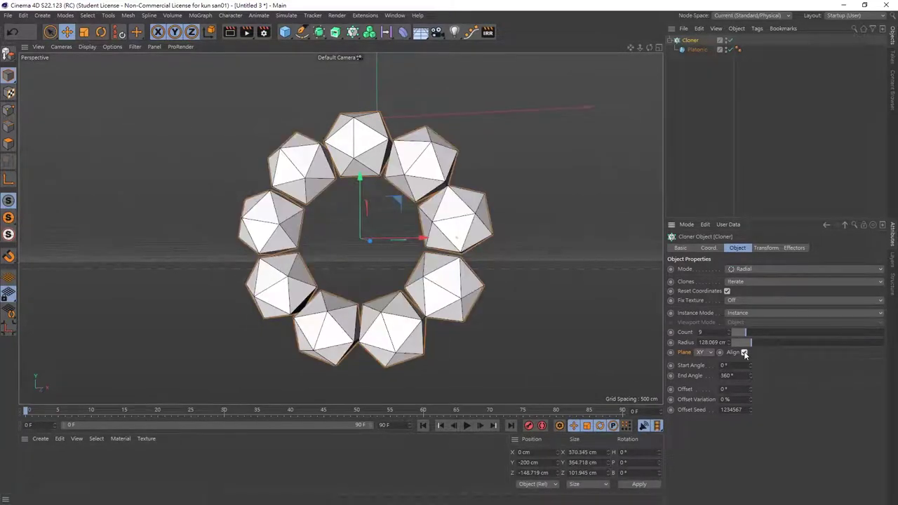
click(745, 353)
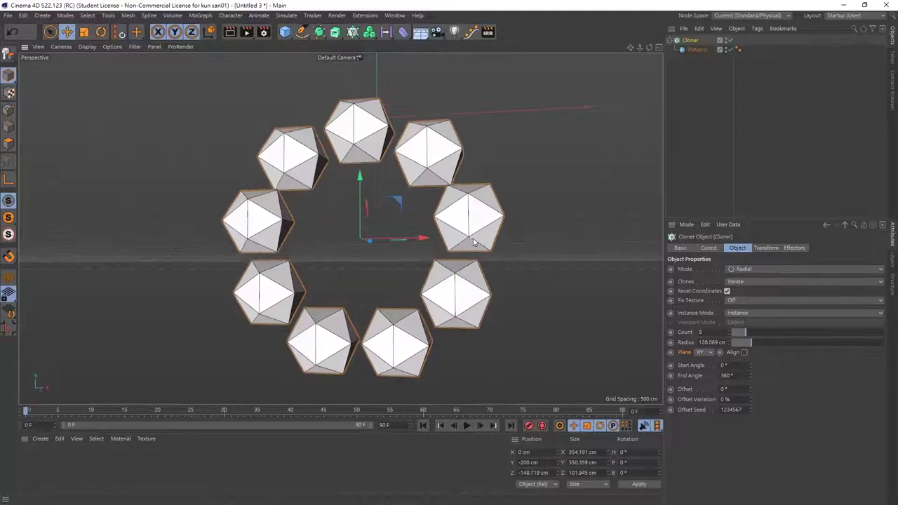
Step: Widen the ring to about 165.8 cm radius, then delete the whole Cloner
mouse_move(454, 241)
mouse_down()
mouse_move(487, 241)
mouse_move(476, 240)
mouse_up()
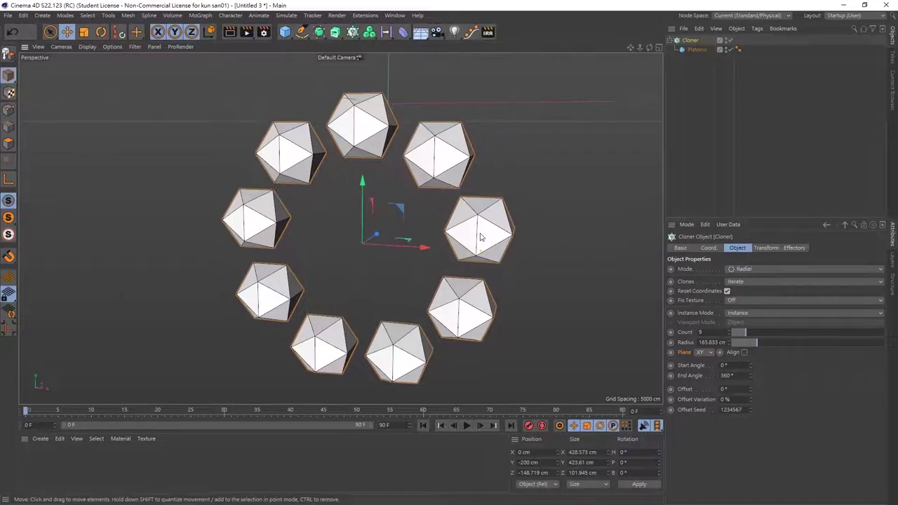
click(744, 352)
click(744, 353)
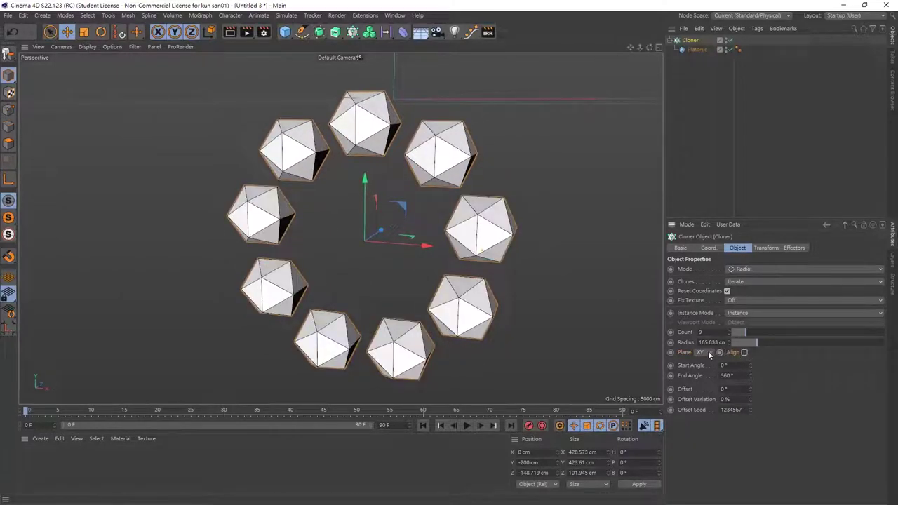
alt+drag(340, 209, 329, 218)
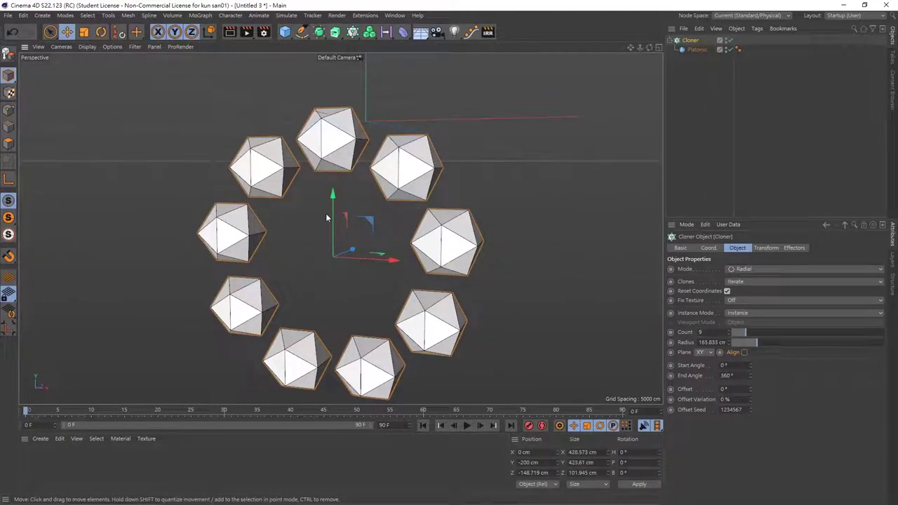
mouse_move(331, 249)
alt+mouse_down()
mouse_move(356, 247)
mouse_move(327, 241)
mouse_move(327, 257)
alt+mouse_up()
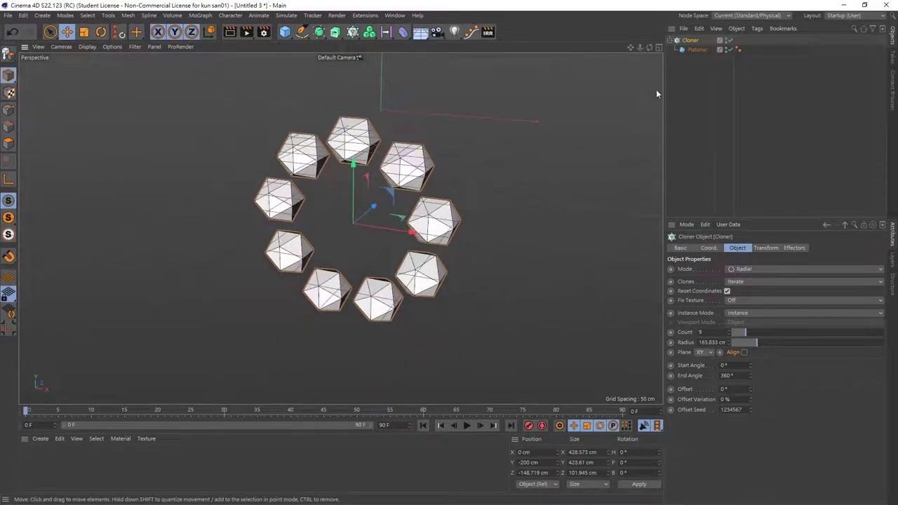
key(Delete)
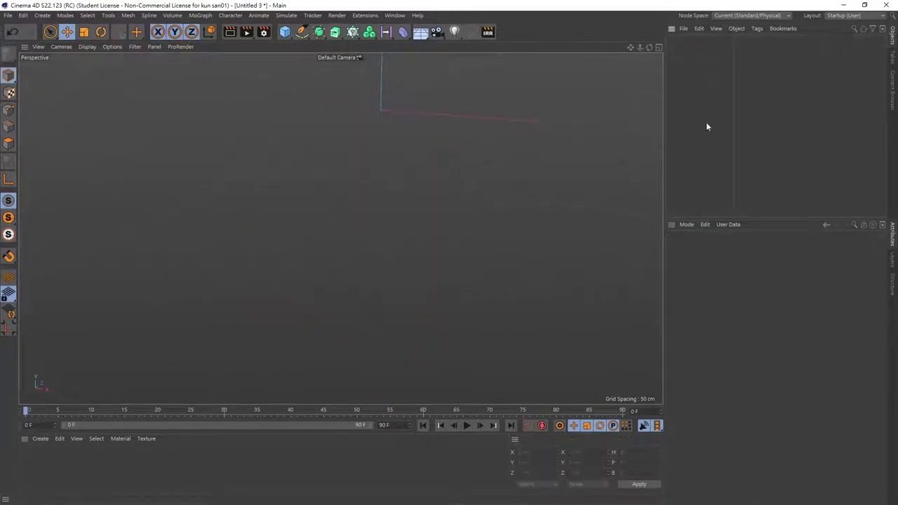
alt+drag(394, 119, 368, 231)
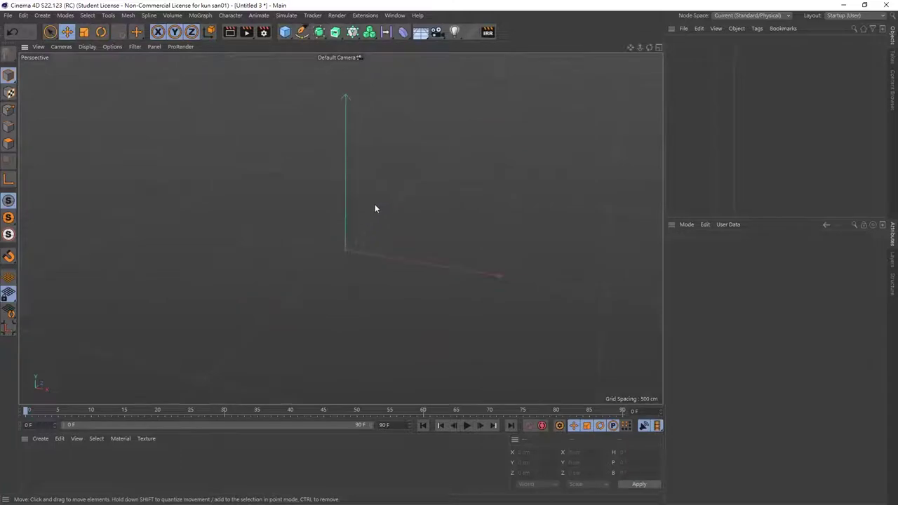
alt+right_drag(375, 204, 393, 188)
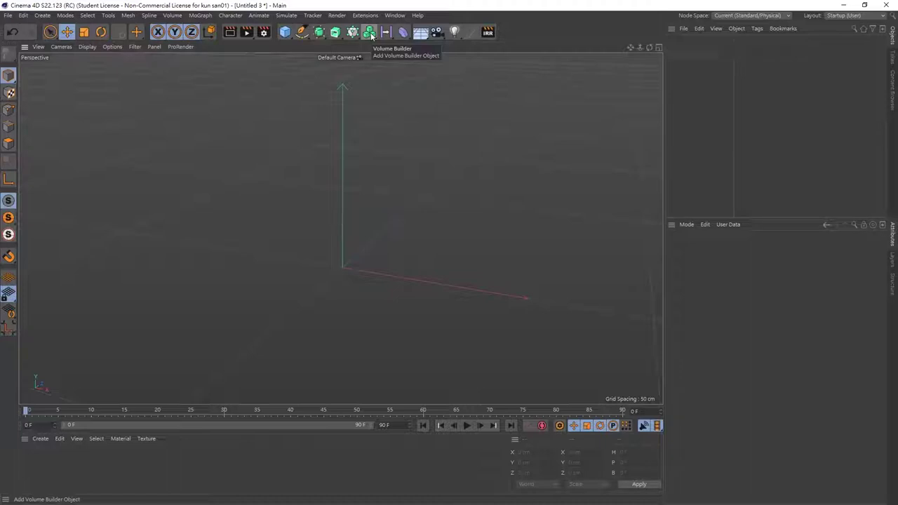
key(alt+Tab)
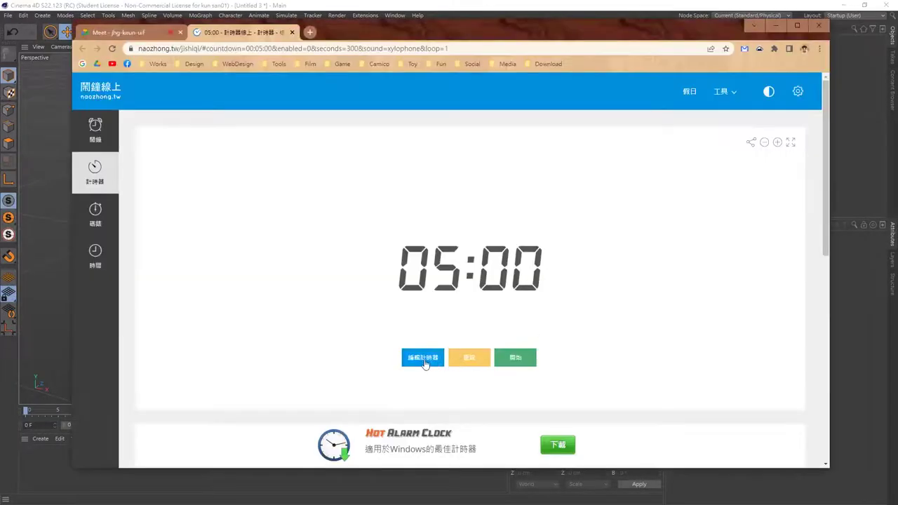
Step: Start a 05:00 countdown on the naozhong.tw timer and return to Cinema 4D
click(423, 360)
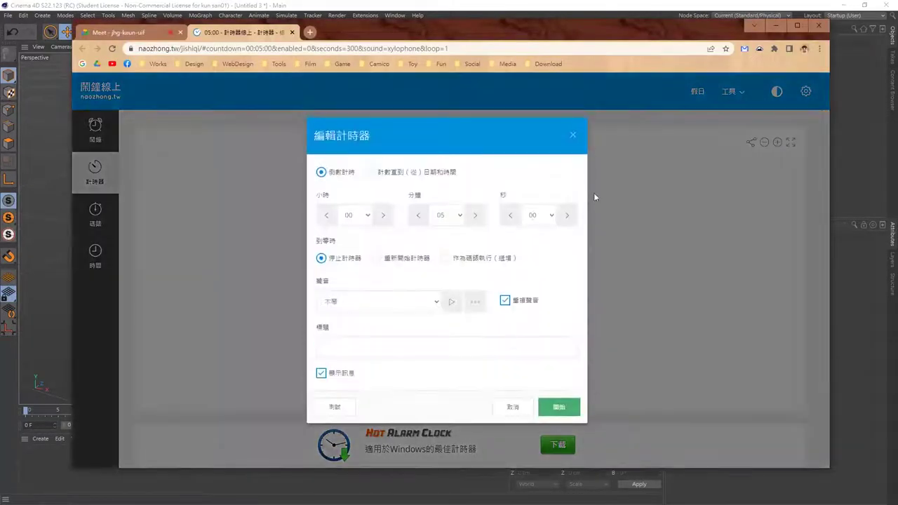
click(559, 408)
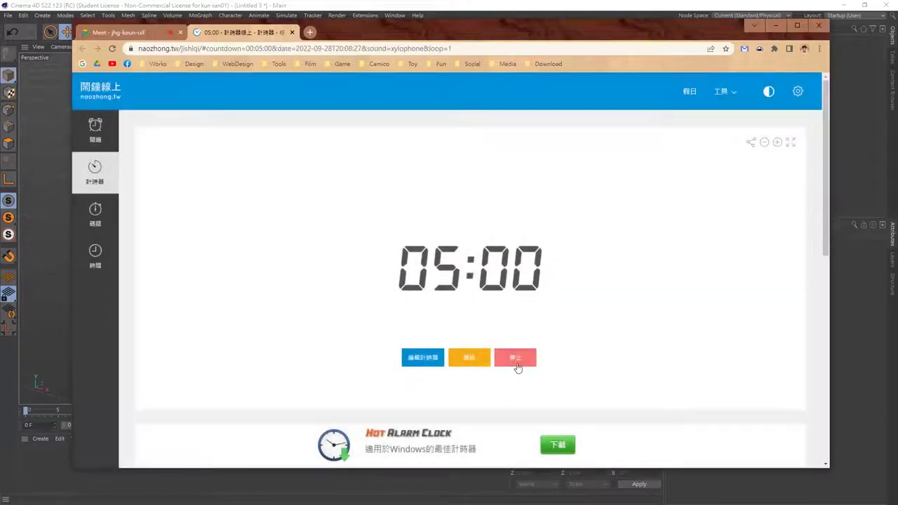
click(615, 13)
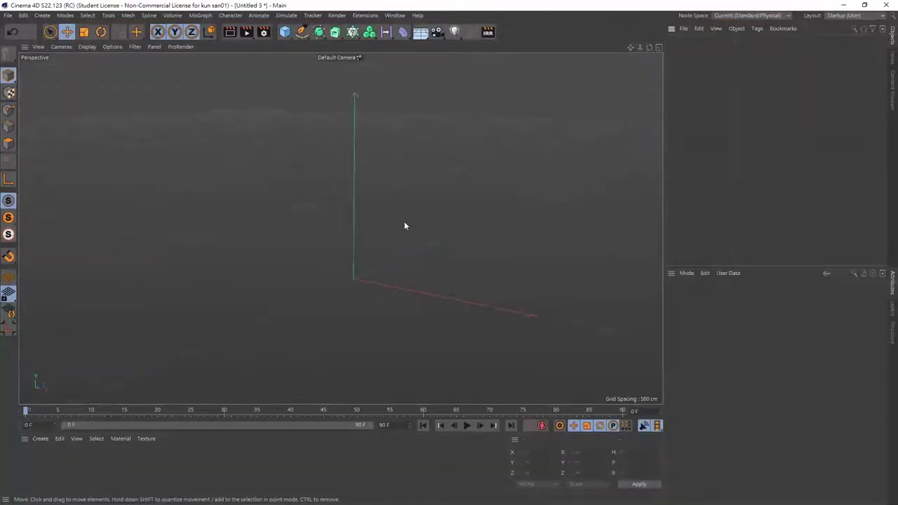
Step: Add empty Boole, Symmetry and Cloner generators, then deselect everything
click(318, 32)
click(447, 79)
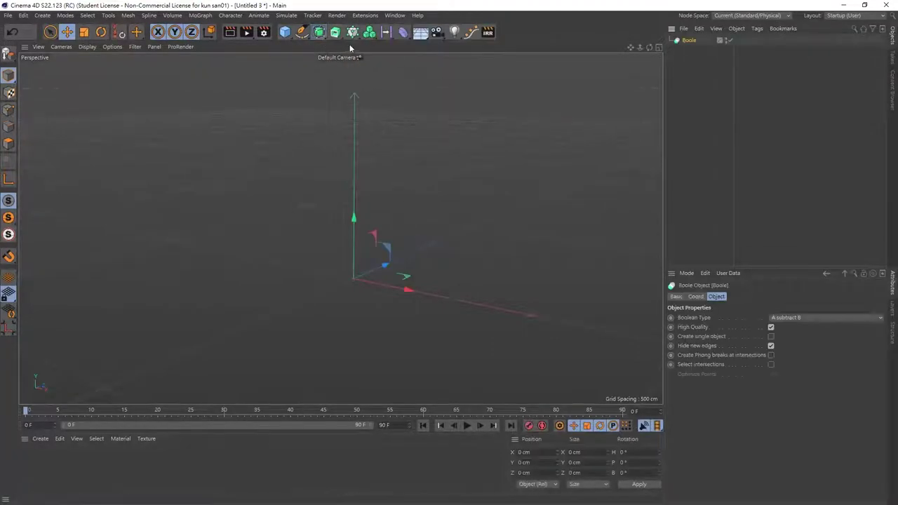
click(319, 32)
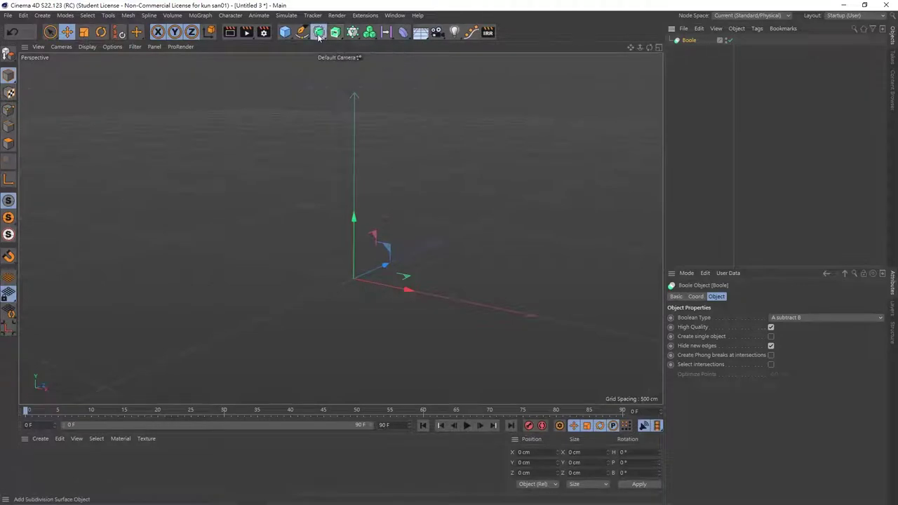
click(487, 62)
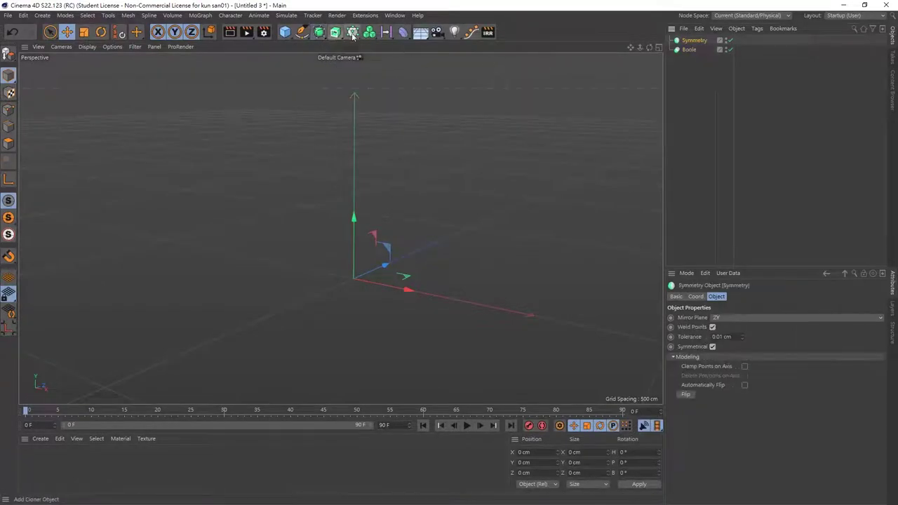
click(344, 35)
click(696, 89)
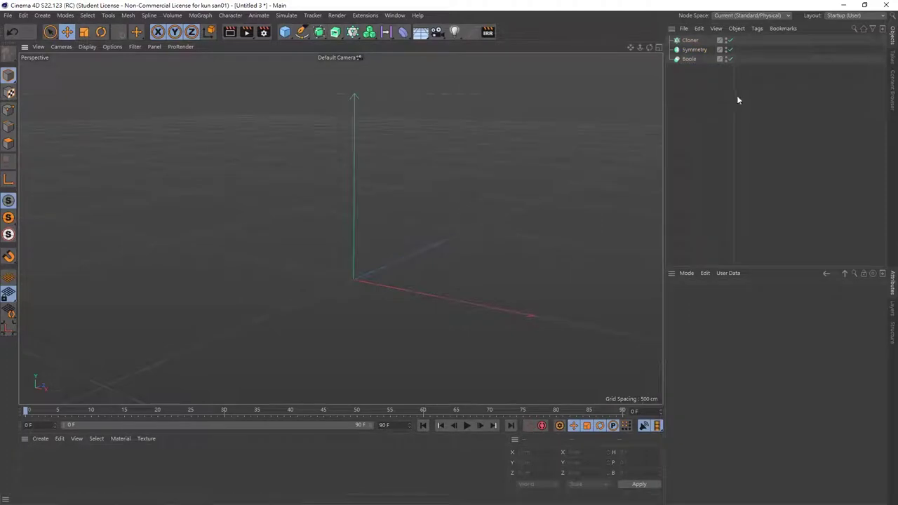
Step: Switch to the basic1.c4d alarm clock project through the V projects menu
click(701, 40)
click(696, 100)
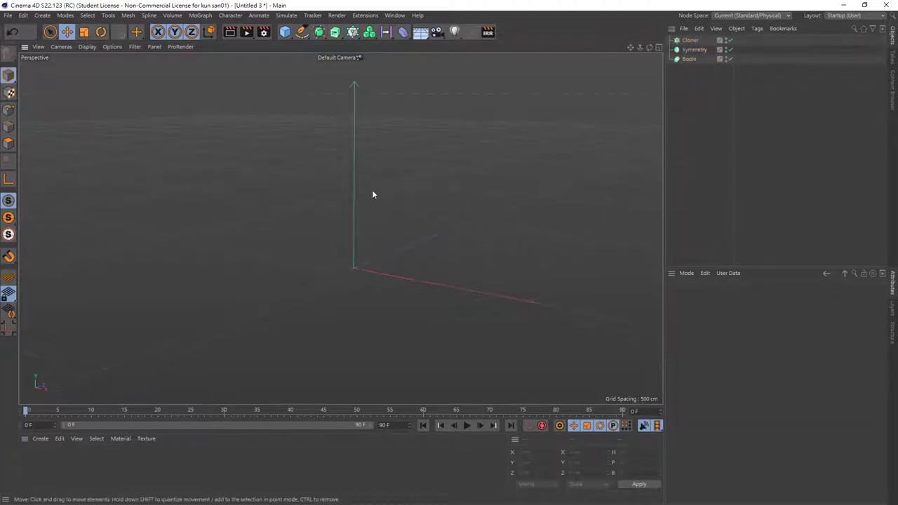
key(alt+Tab)
click(379, 204)
key(v)
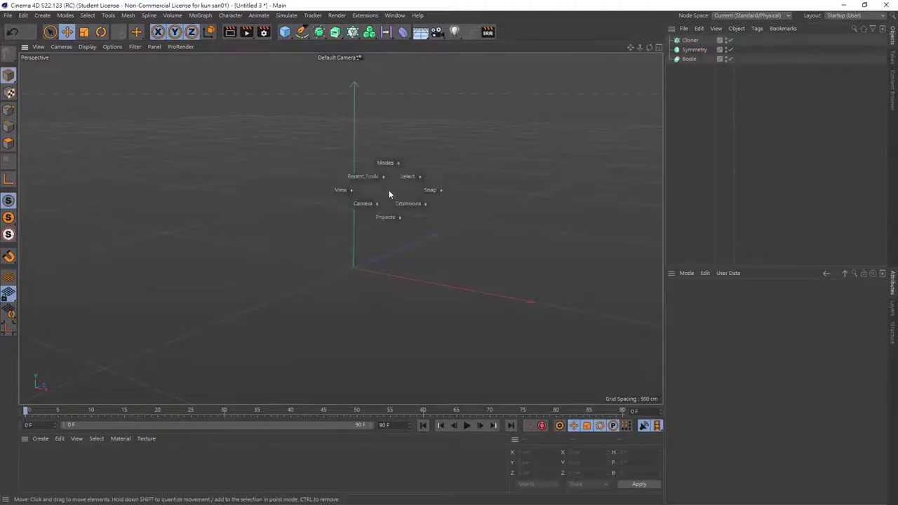
click(391, 238)
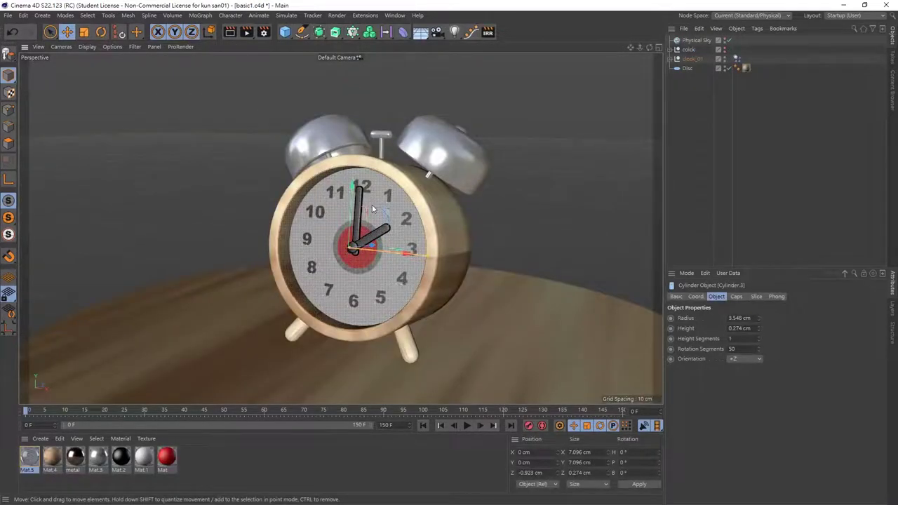
Step: Compare Untitled 3 with basic1.c4d, view the clock from a lower side, then return to Untitled 3
key(v)
click(377, 245)
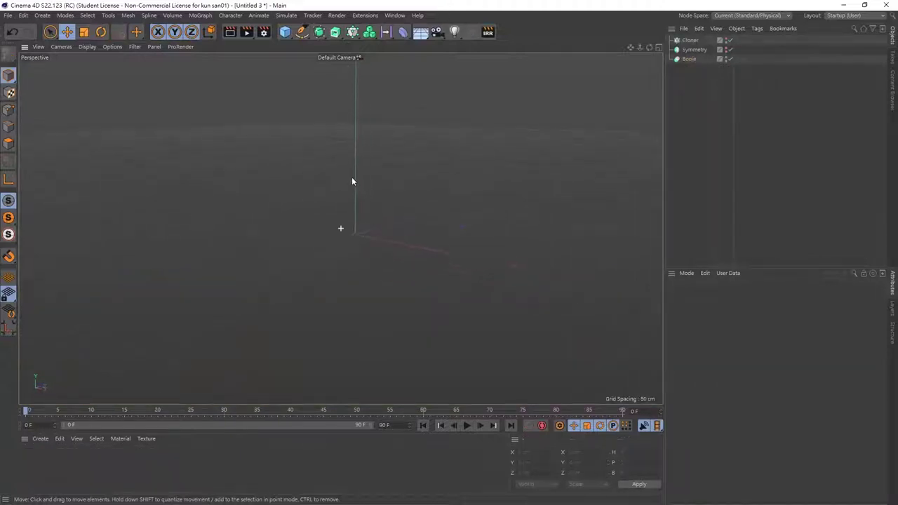
key(v)
click(362, 226)
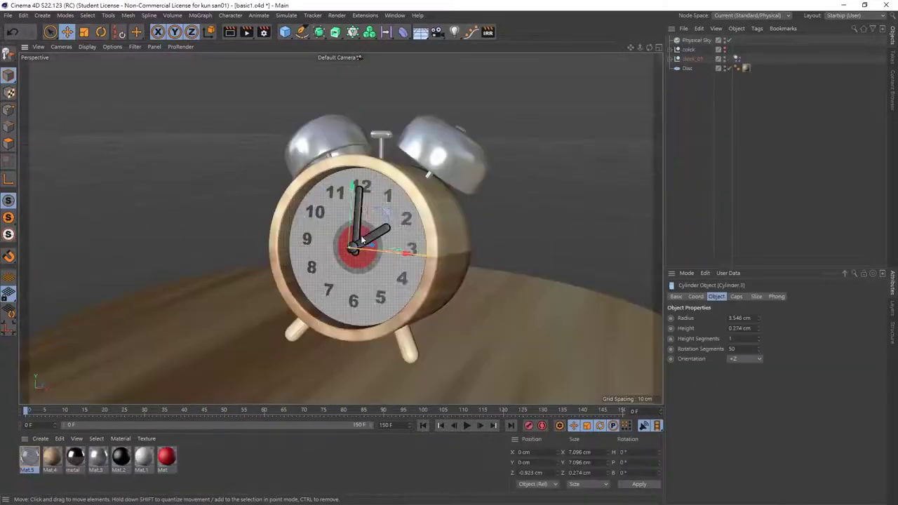
mouse_move(424, 222)
alt+mouse_down()
mouse_move(439, 229)
mouse_move(449, 201)
alt+mouse_up()
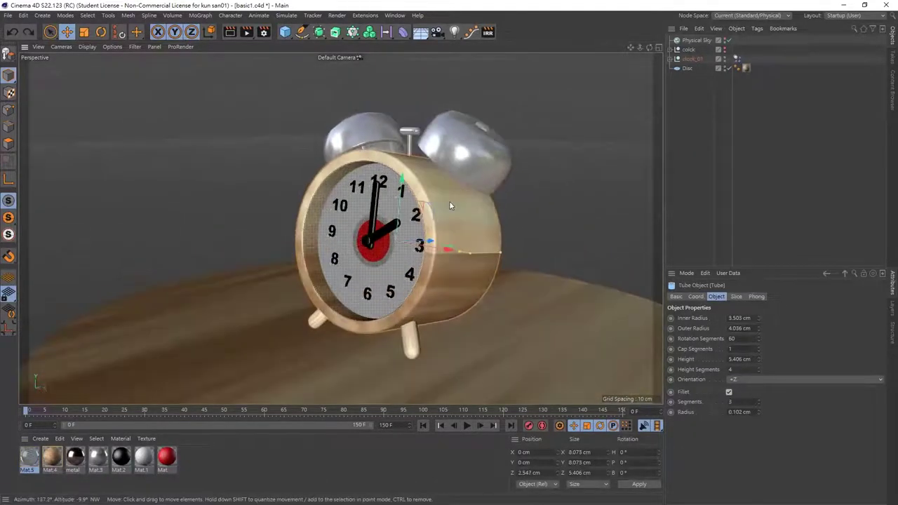
key(v)
click(336, 207)
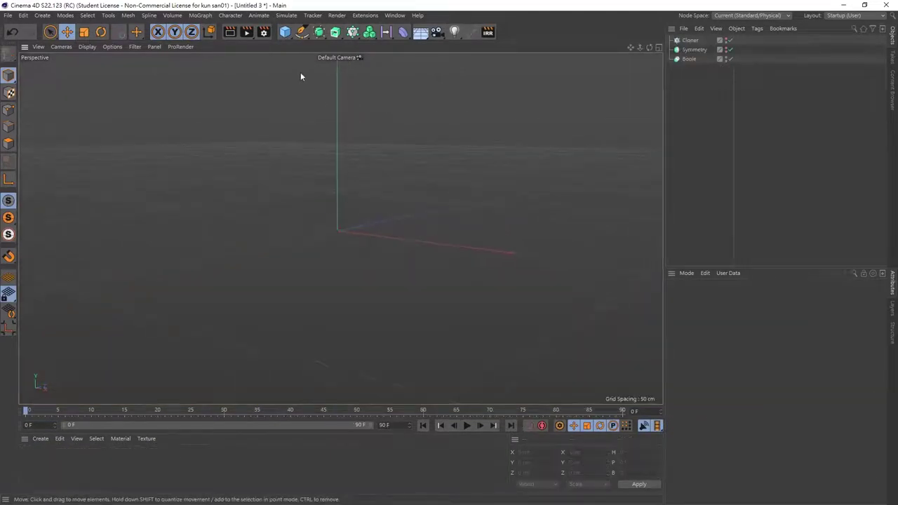
Step: Add a cylinder to the scene and set its orientation to +Z
click(285, 31)
click(470, 43)
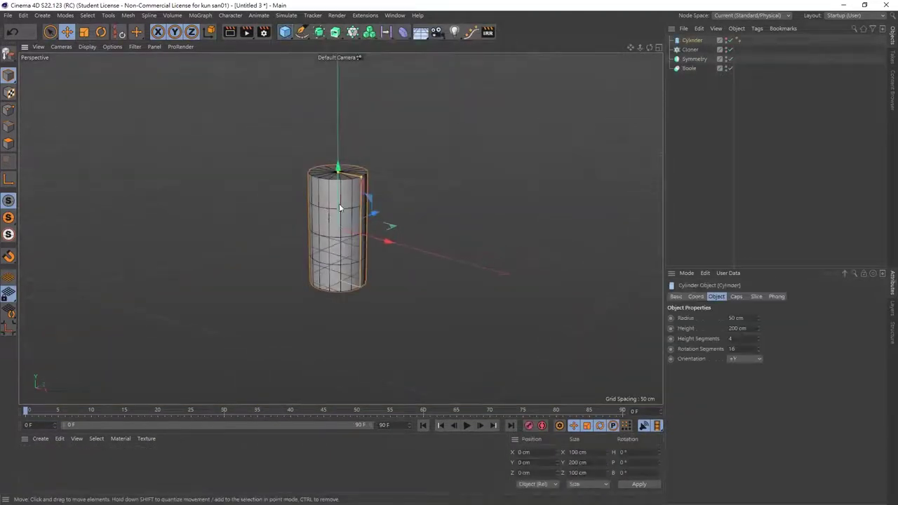
scroll(339, 200, up, 3)
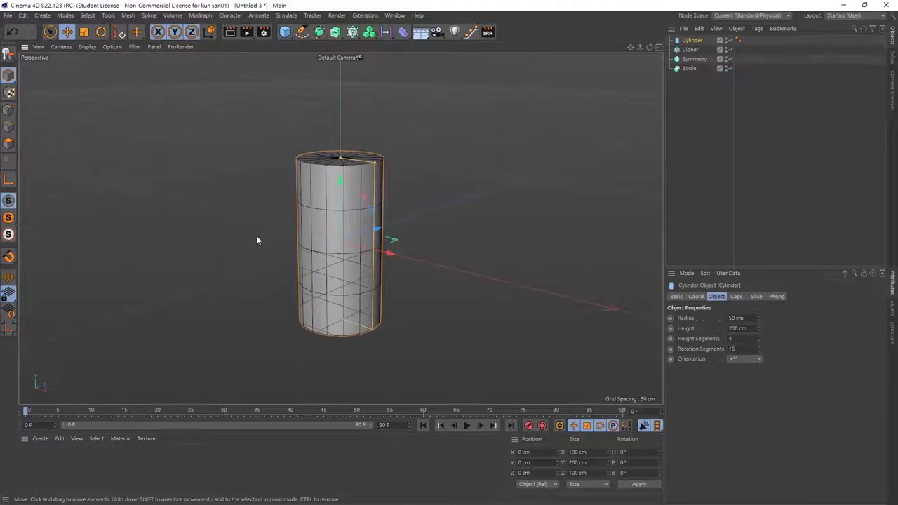
click(743, 358)
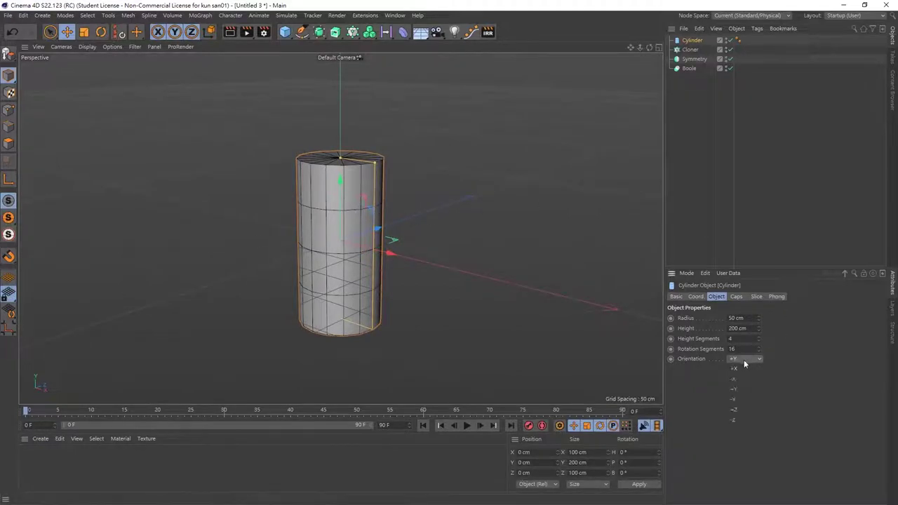
click(745, 411)
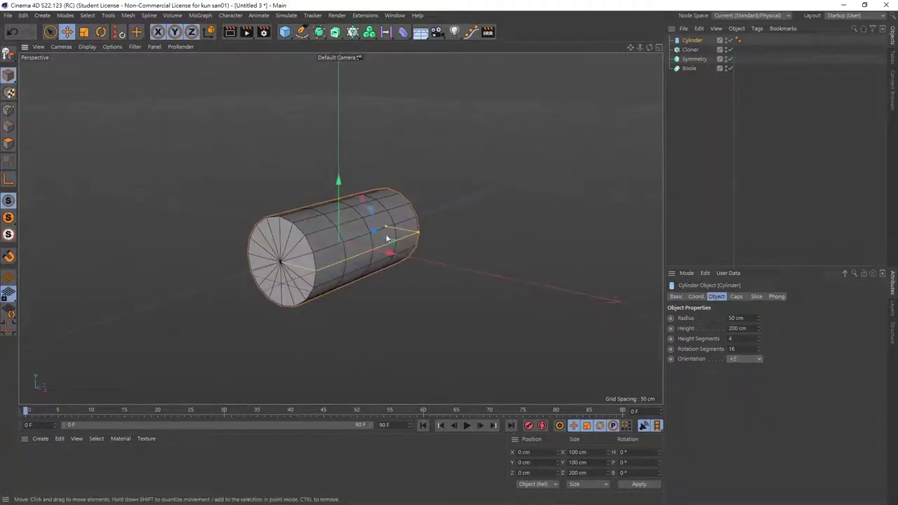
Step: Widen the cylinder's radius to about 172 cm, with 1 height segment and 60 rotation segments
mouse_move(418, 235)
mouse_down()
mouse_move(492, 249)
mouse_move(428, 233)
mouse_move(420, 245)
mouse_move(448, 189)
mouse_up()
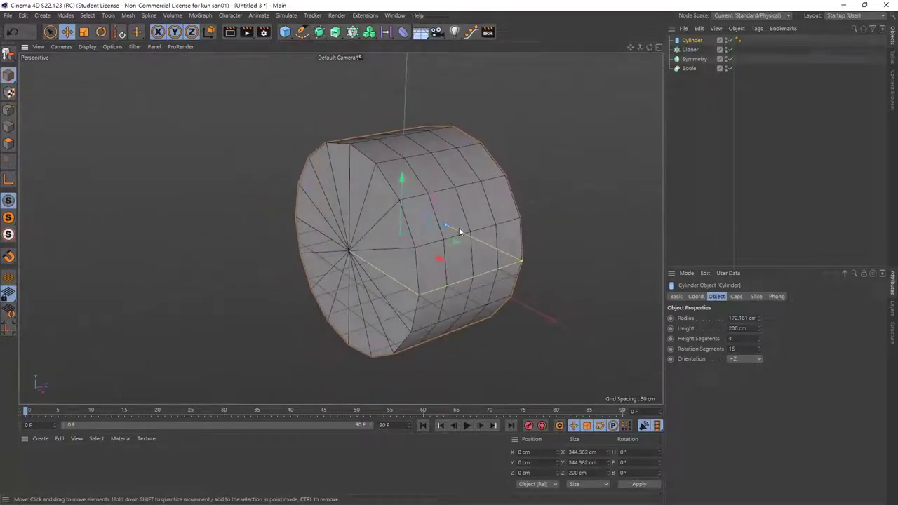
drag(759, 342, 760, 355)
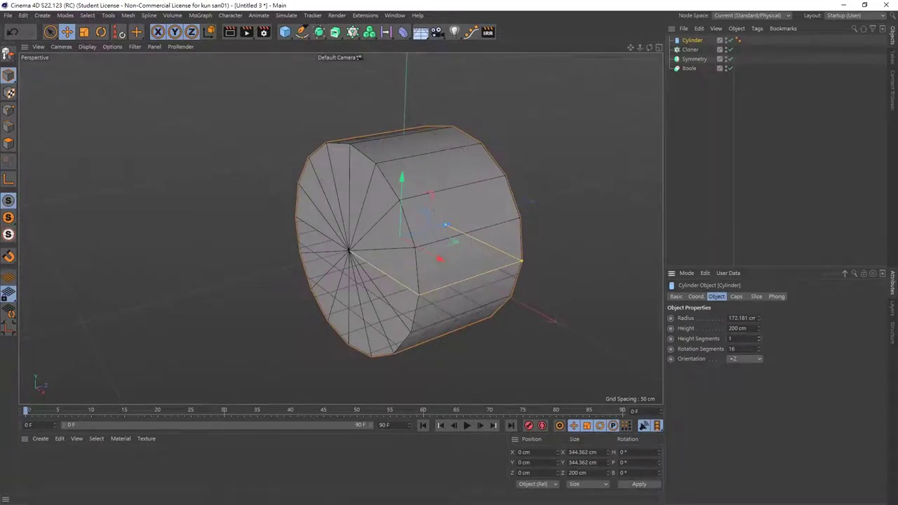
mouse_move(393, 224)
alt+mouse_down()
mouse_move(377, 220)
mouse_move(435, 206)
mouse_move(409, 168)
mouse_move(343, 206)
mouse_move(373, 192)
mouse_move(387, 201)
alt+mouse_up()
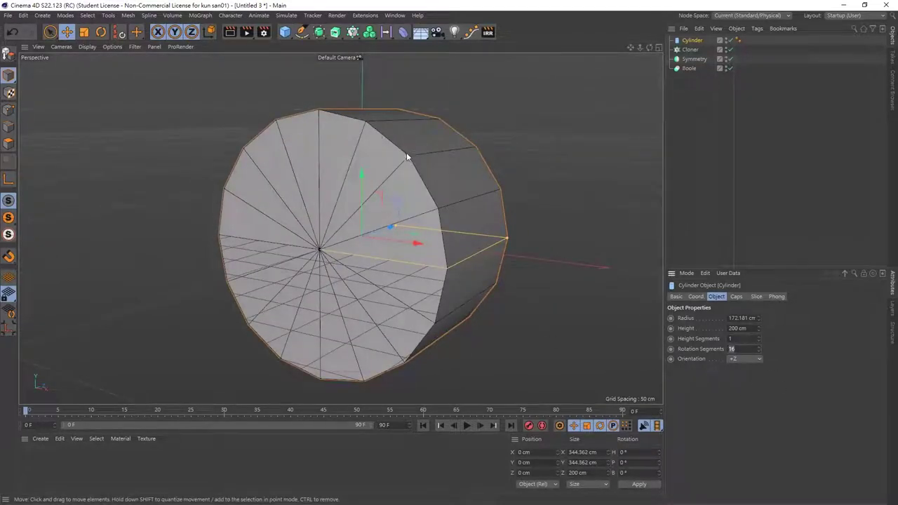
alt+drag(379, 157, 405, 165)
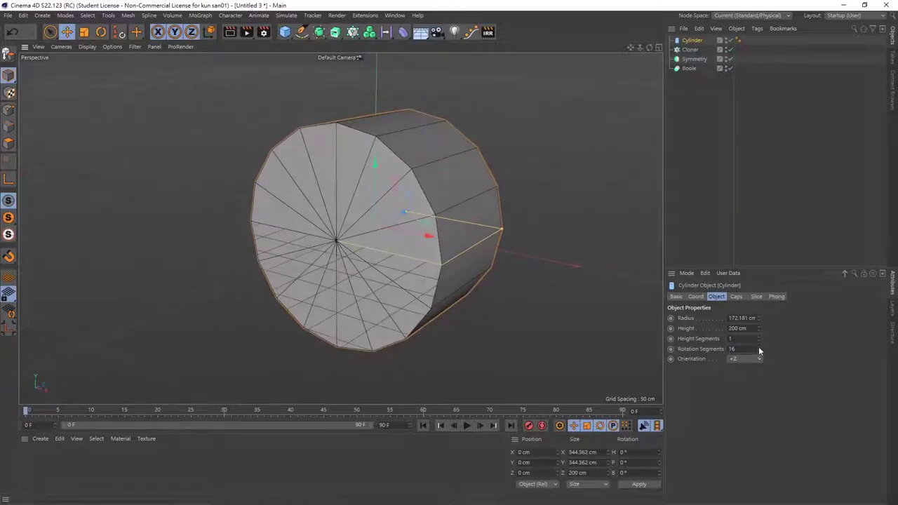
drag(760, 351, 758, 348)
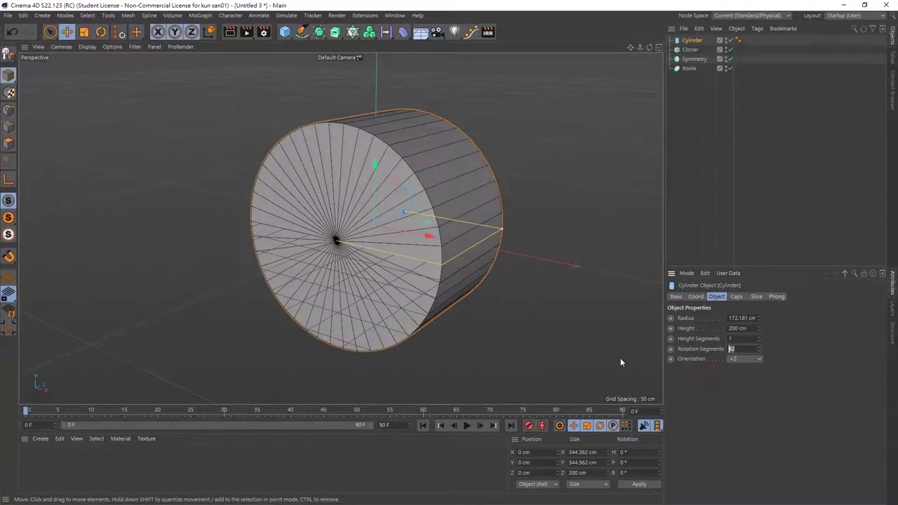
text(60)
key(Return)
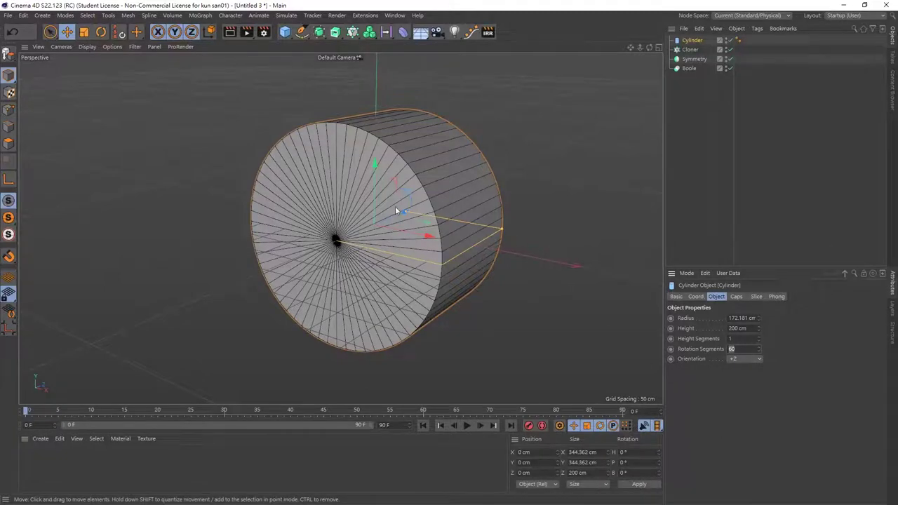
Step: Try higher rotation segments to compare smoothness, then keep 60 and orbit to inspect
scroll(395, 207, up, 5)
scroll(516, 200, up, 3)
scroll(632, 168, up, 2)
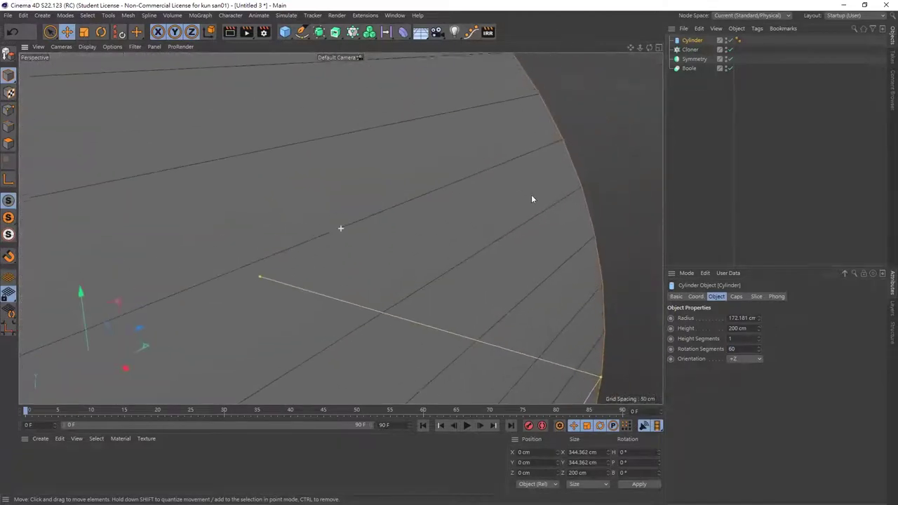
scroll(561, 186, up, 2)
drag(760, 350, 758, 347)
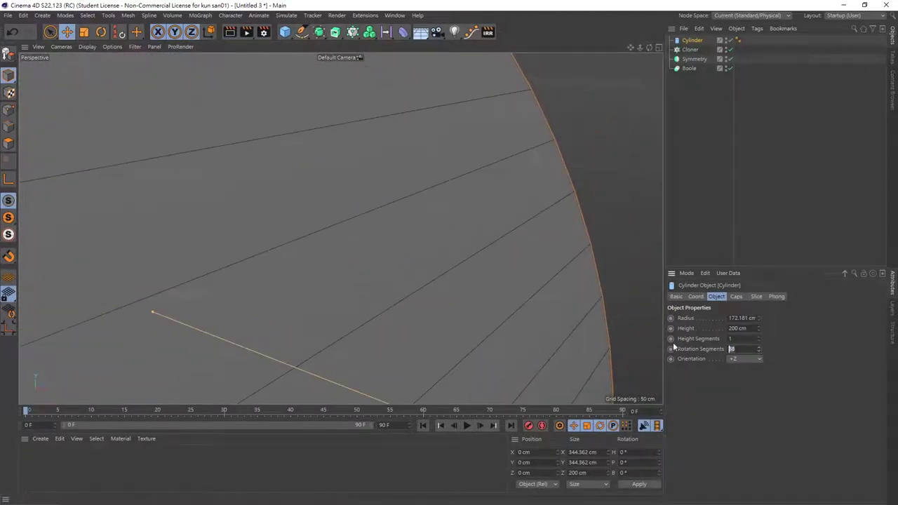
text(60)
key(Return)
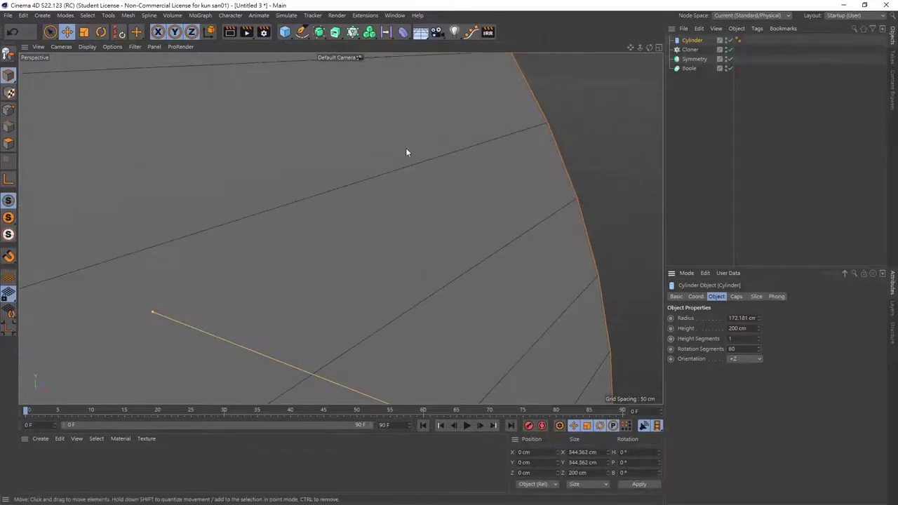
scroll(351, 176, down, 5)
alt+drag(385, 226, 557, 171)
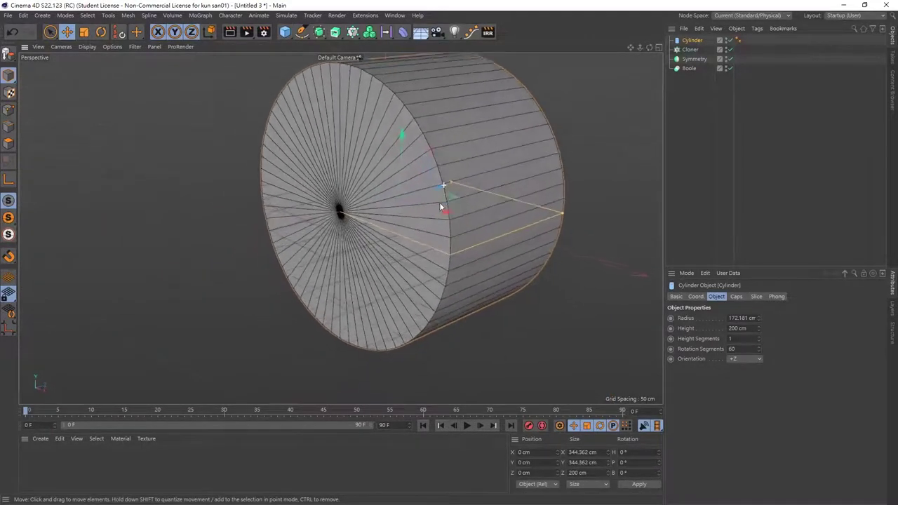
Step: Glance at the basic1.c4d reference, then return to Untitled 3 with the cylinder selected
key(alt+Tab)
click(198, 189)
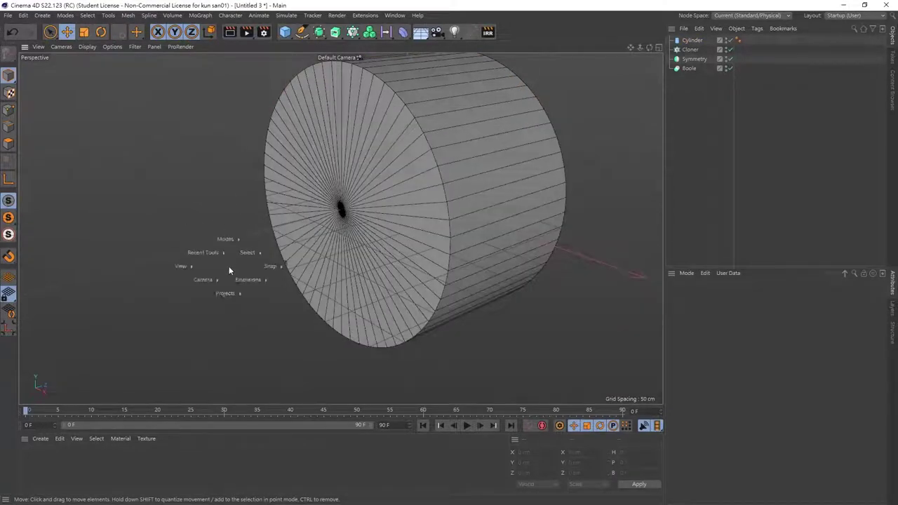
mouse_move(225, 294)
click(239, 305)
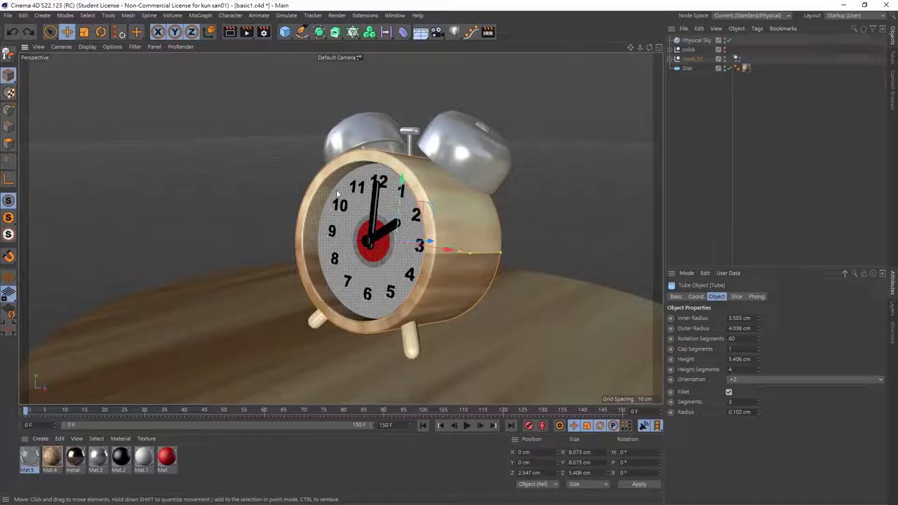
key(v)
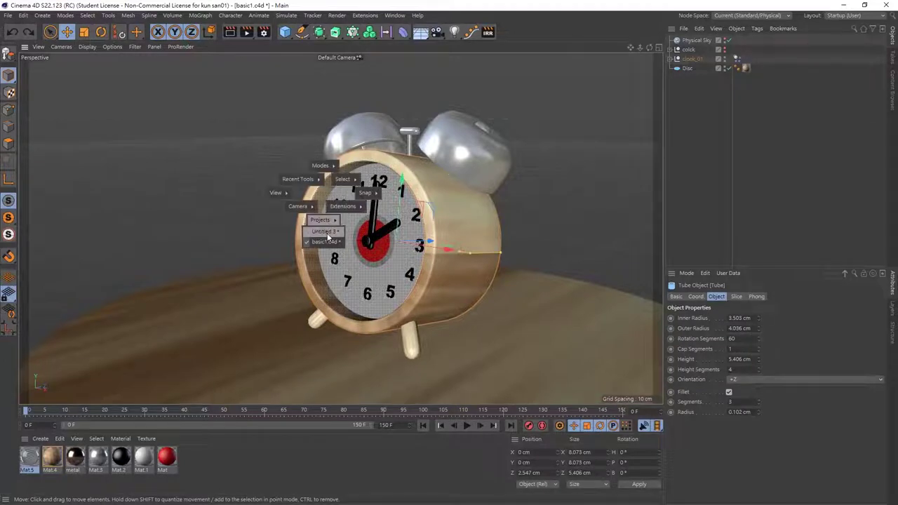
click(324, 232)
click(403, 169)
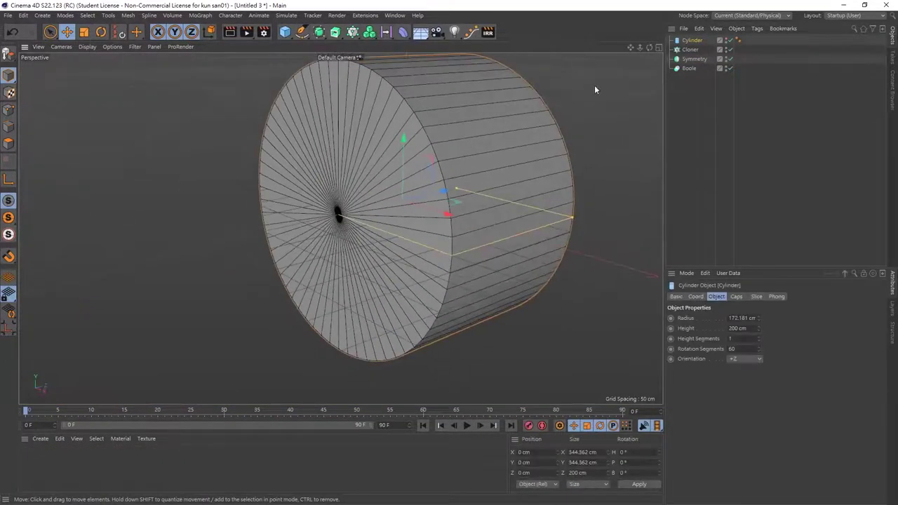
Step: Ctrl-drag a copy of the cylinder along Z and shrink its radius to about 153.5 cm
scroll(473, 151, down, 3)
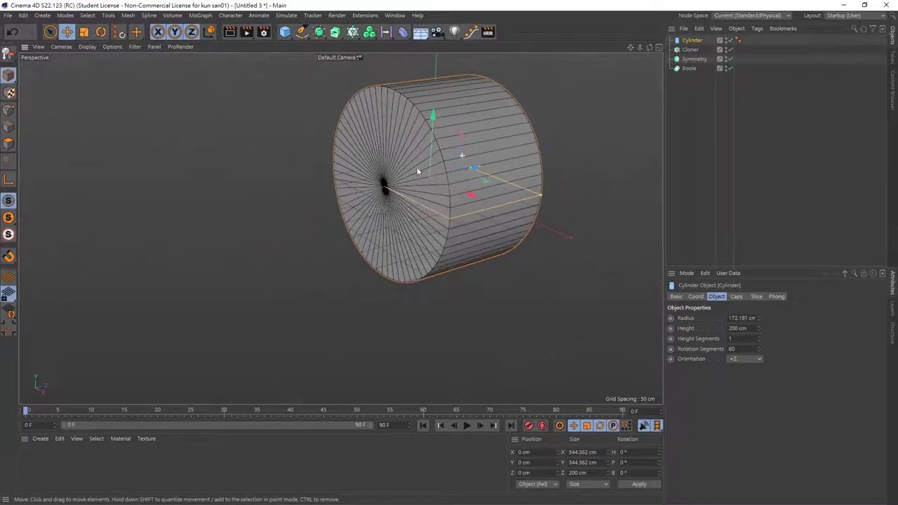
ctrl+drag(460, 167, 435, 179)
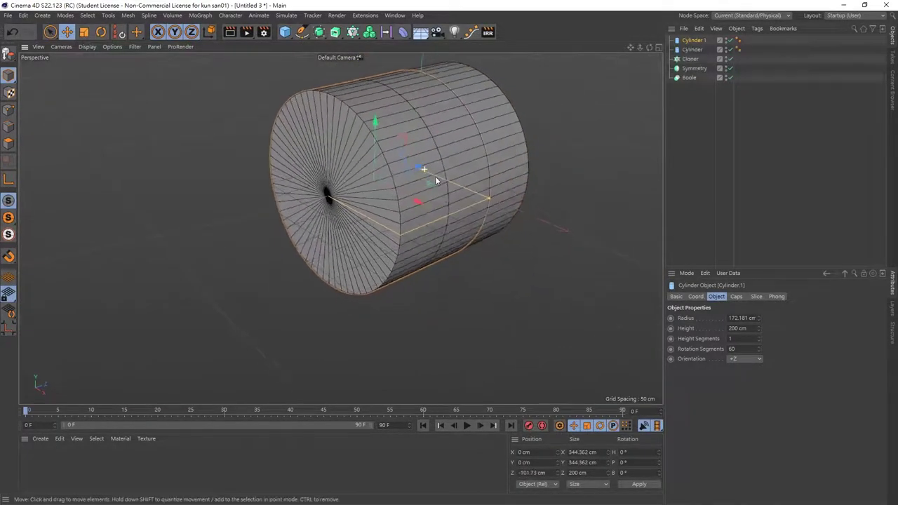
drag(490, 197, 481, 196)
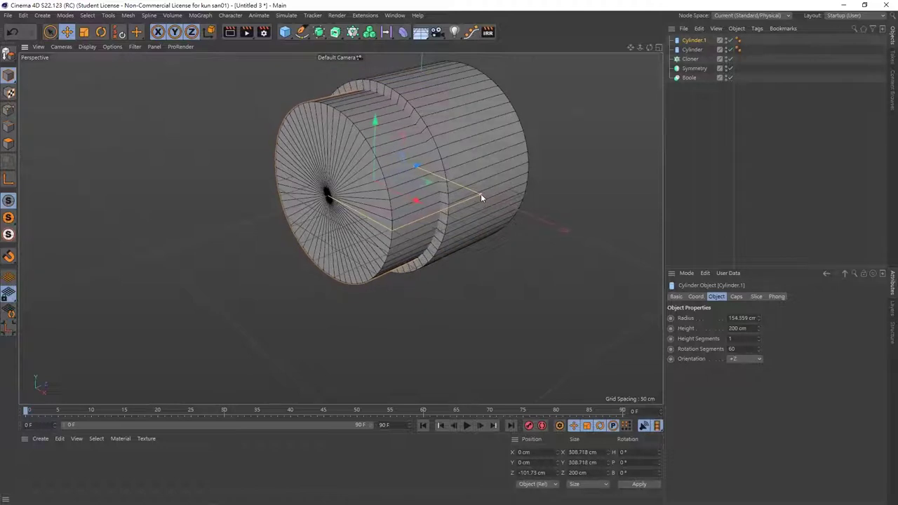
drag(410, 167, 372, 177)
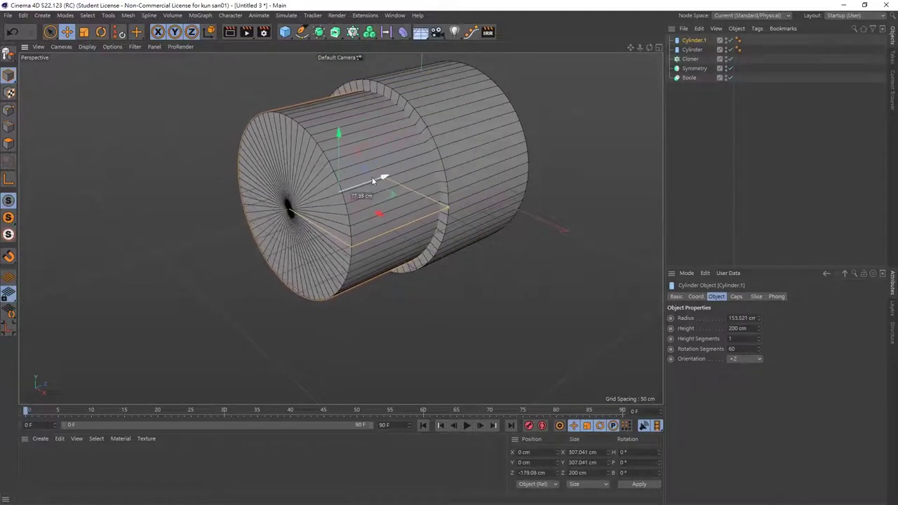
Step: In the Right view, move Cylinder.1 to Z -162.078 cm, overlapping the large cylinder
key(F5)
key(F3)
scroll(291, 212, down, 3)
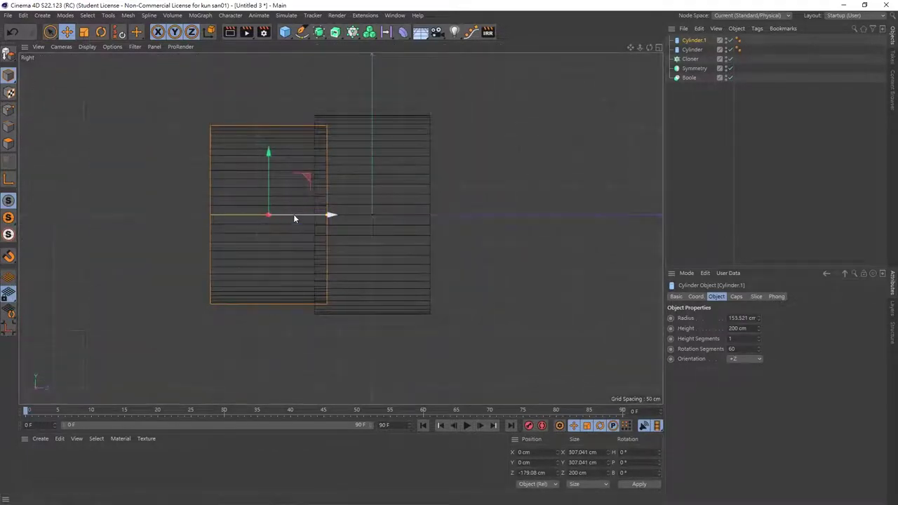
drag(294, 218, 303, 214)
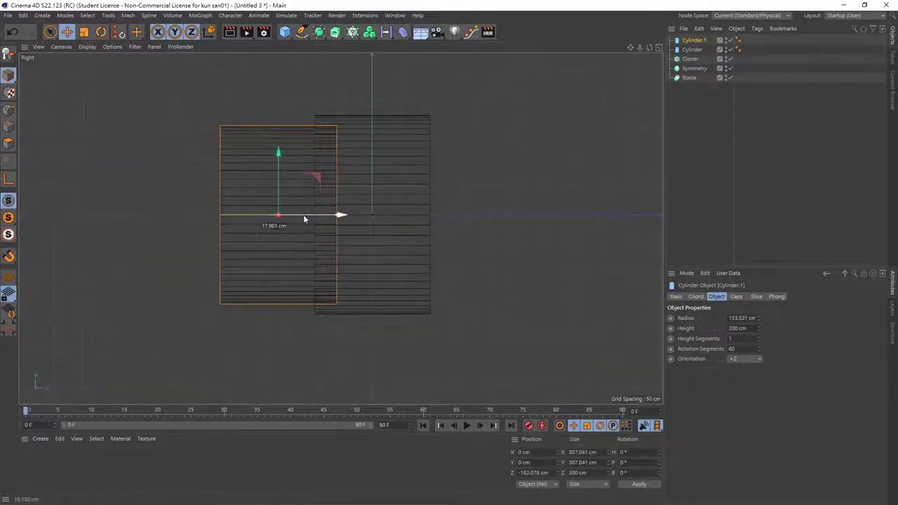
middle_click(324, 150)
middle_click(323, 158)
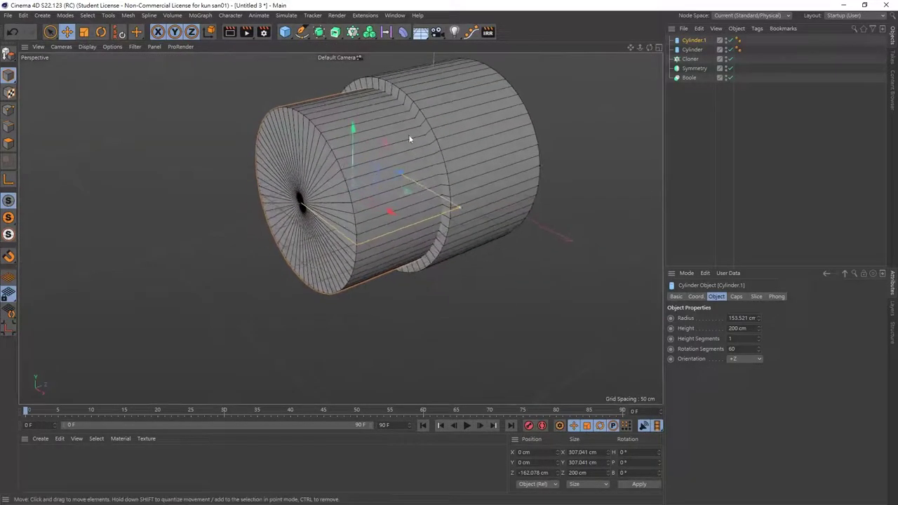
mouse_move(340, 167)
alt+mouse_down()
mouse_move(373, 149)
mouse_move(464, 151)
alt+mouse_up()
Step: Select the large cylinder and the Boole, and orbit to inspect both cylinder end caps
click(529, 133)
click(410, 158)
click(692, 80)
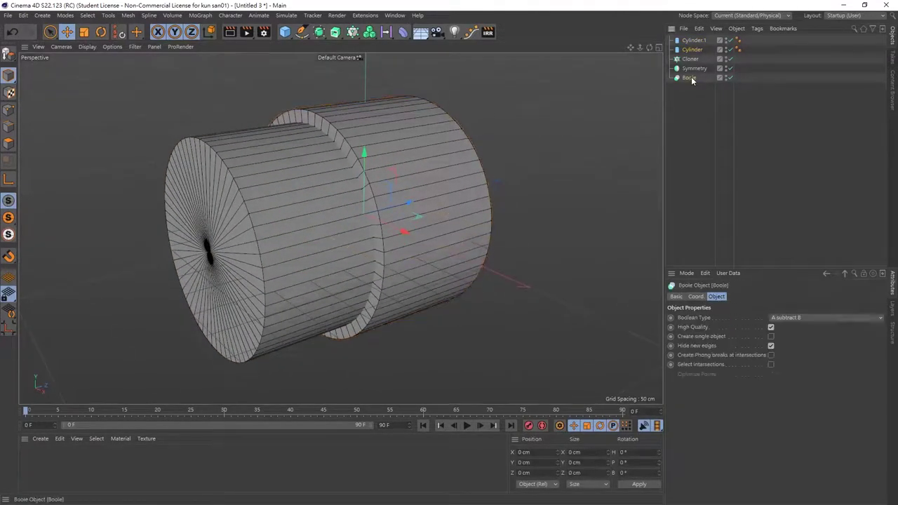
mouse_move(383, 207)
alt+mouse_down()
mouse_move(297, 227)
mouse_move(484, 200)
mouse_move(441, 209)
mouse_move(450, 213)
mouse_move(423, 206)
mouse_move(423, 194)
mouse_move(398, 227)
mouse_move(356, 221)
alt+mouse_up()
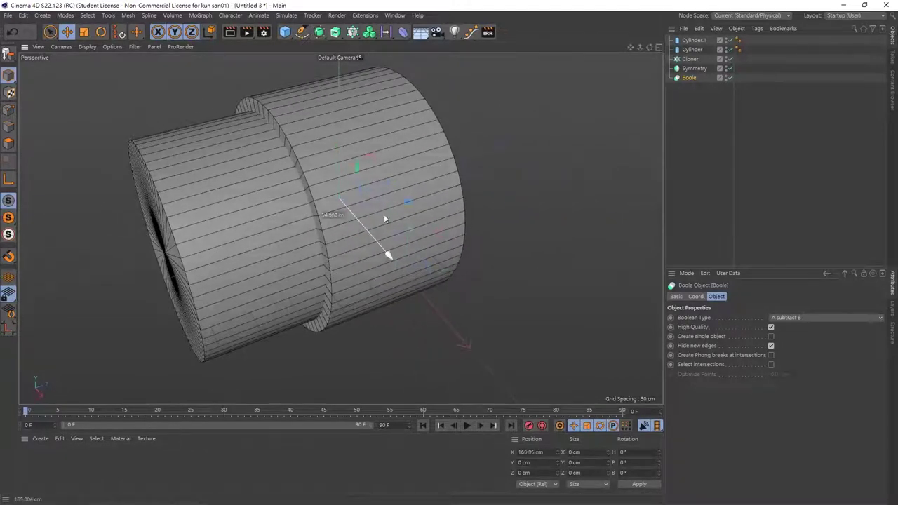
click(369, 132)
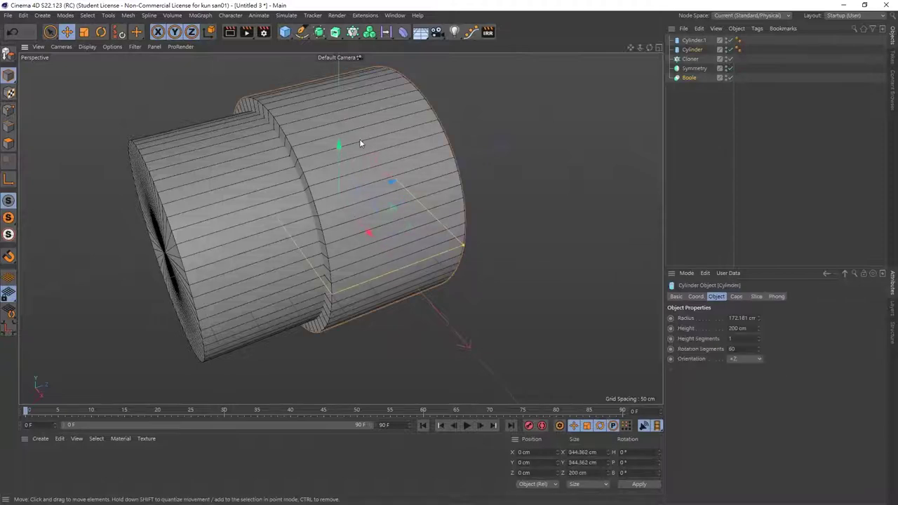
mouse_move(361, 189)
alt+mouse_down()
mouse_move(315, 162)
mouse_move(362, 176)
mouse_move(347, 186)
mouse_move(455, 186)
alt+mouse_up()
alt+drag(385, 203, 359, 191)
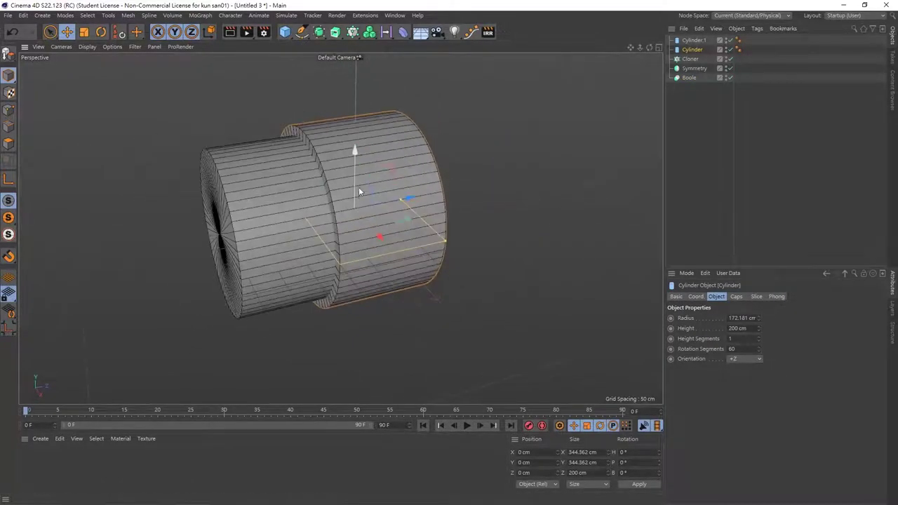
Step: Check the large cylinder's coordinate values and orbit around both cylinders
click(690, 78)
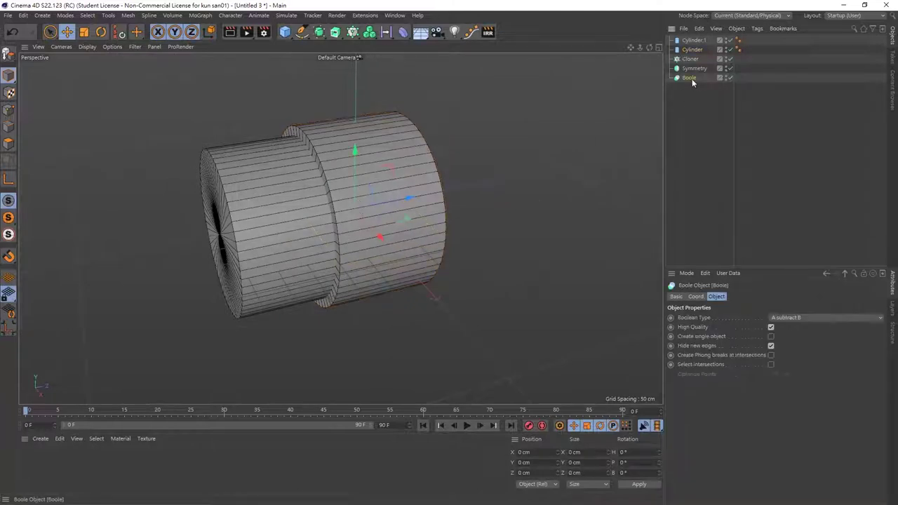
click(692, 49)
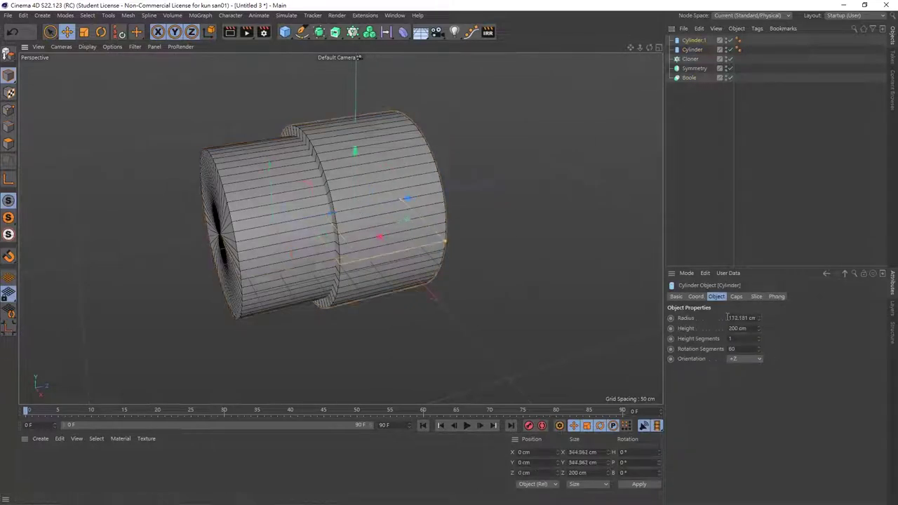
click(696, 297)
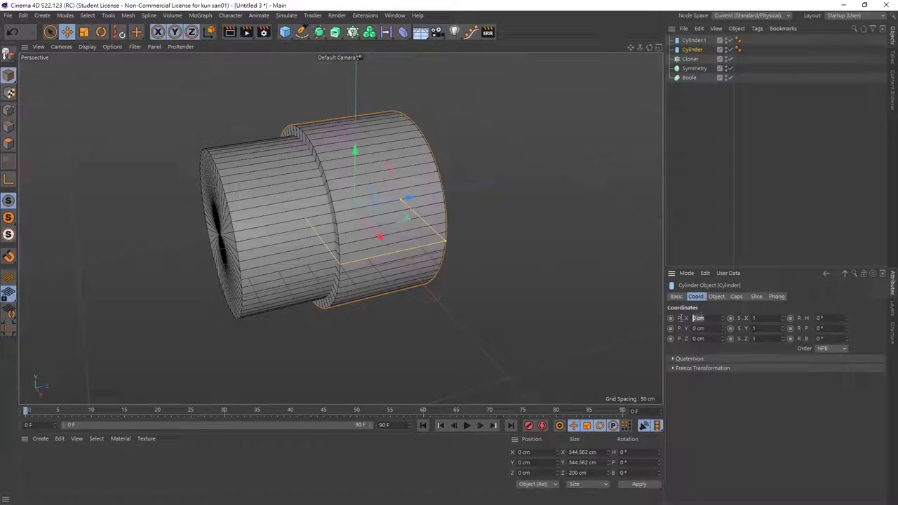
click(689, 78)
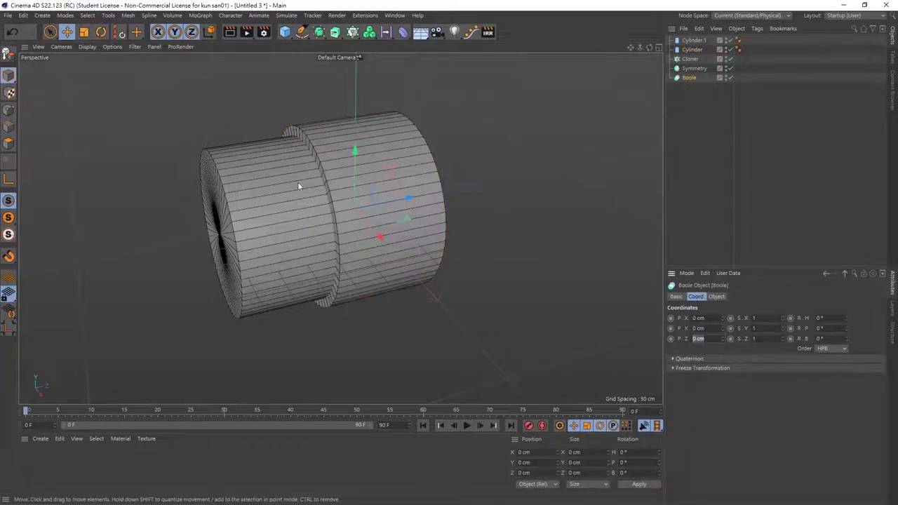
alt+drag(298, 185, 341, 175)
alt+drag(640, 90, 418, 185)
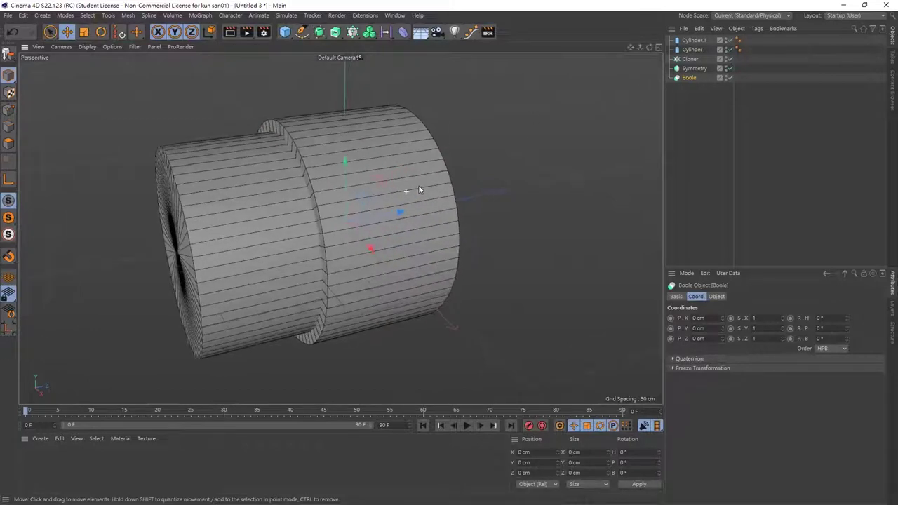
Step: Parent Cylinder, then Cylinder.1, under the Boole and orbit to view the hollowed face
click(694, 40)
click(372, 118)
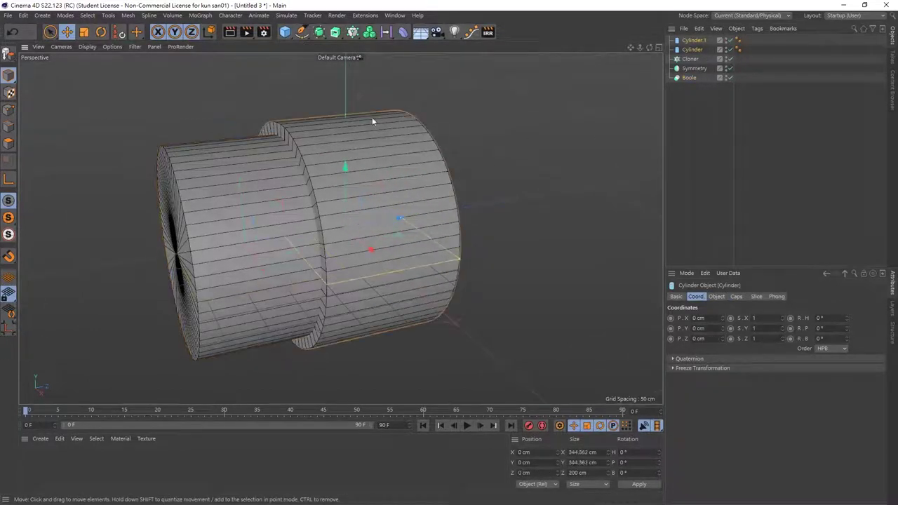
drag(691, 80, 691, 77)
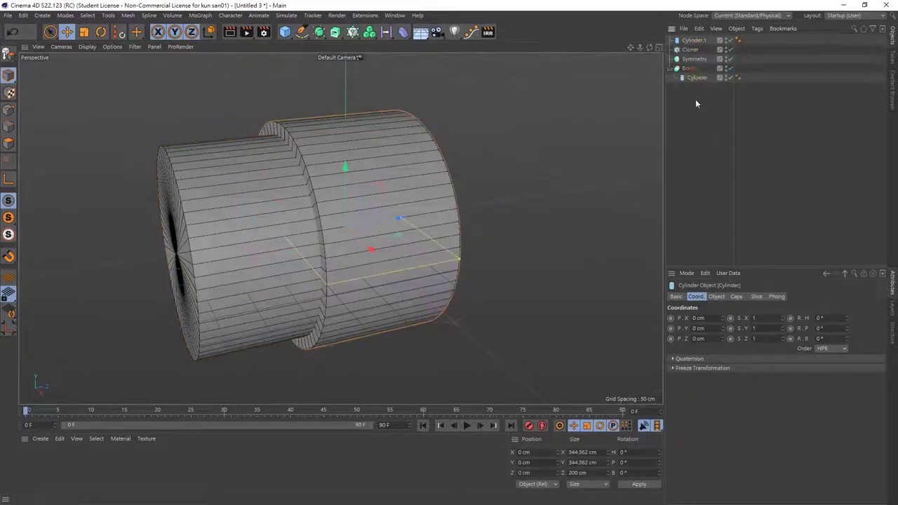
click(403, 146)
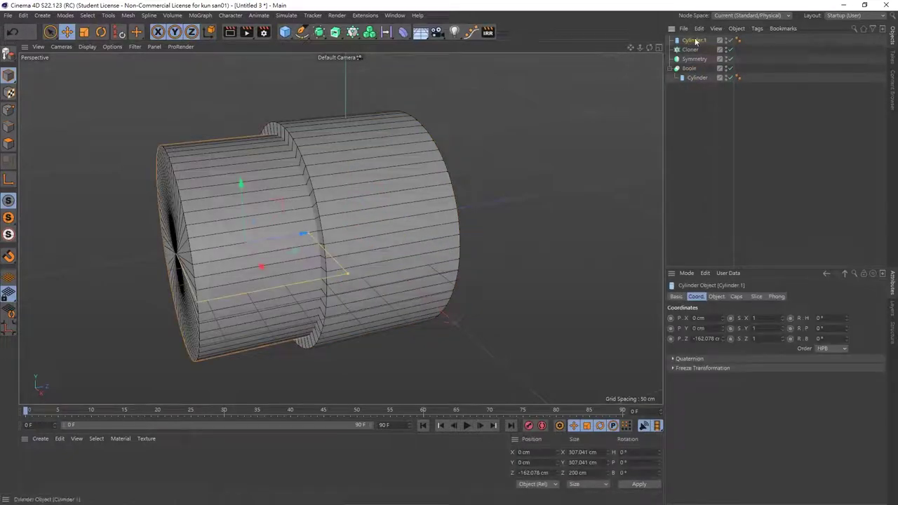
drag(693, 83, 693, 79)
mouse_move(445, 195)
alt+mouse_down()
mouse_move(434, 168)
mouse_move(209, 236)
mouse_move(285, 202)
mouse_move(246, 185)
mouse_move(326, 159)
mouse_move(301, 119)
alt+mouse_up()
alt+drag(299, 181, 333, 169)
key(alt+Tab)
click(312, 168)
Step: Switch to the basic1.c4d alarm clock and select its hand pivot and long hand
key(v)
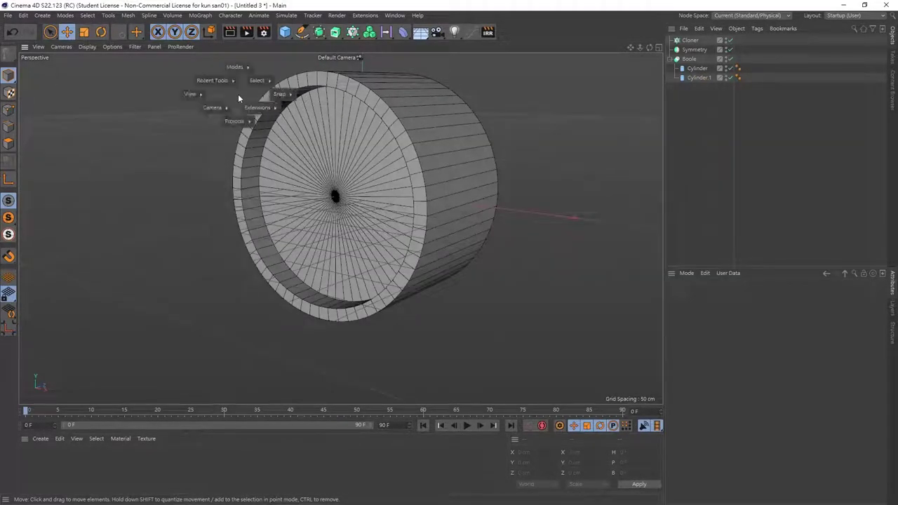
click(240, 143)
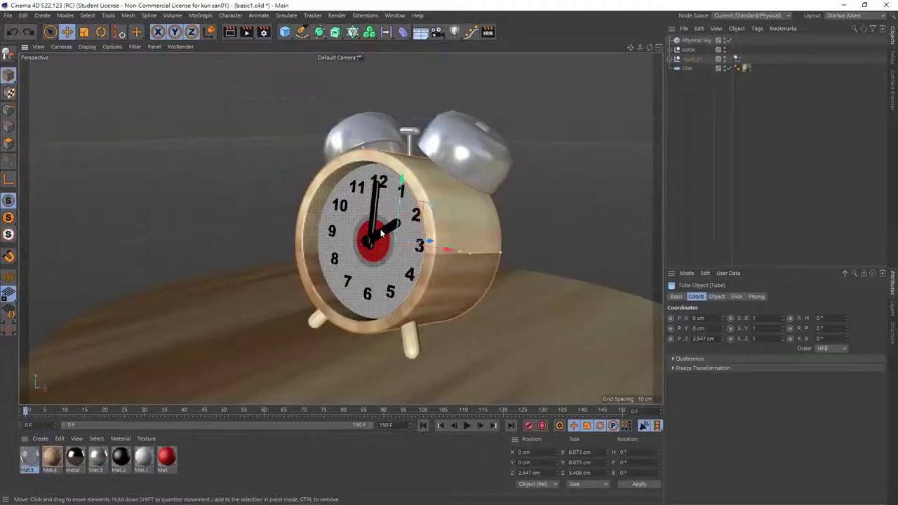
mouse_move(372, 209)
alt+mouse_down()
mouse_move(400, 222)
mouse_move(360, 245)
alt+mouse_up()
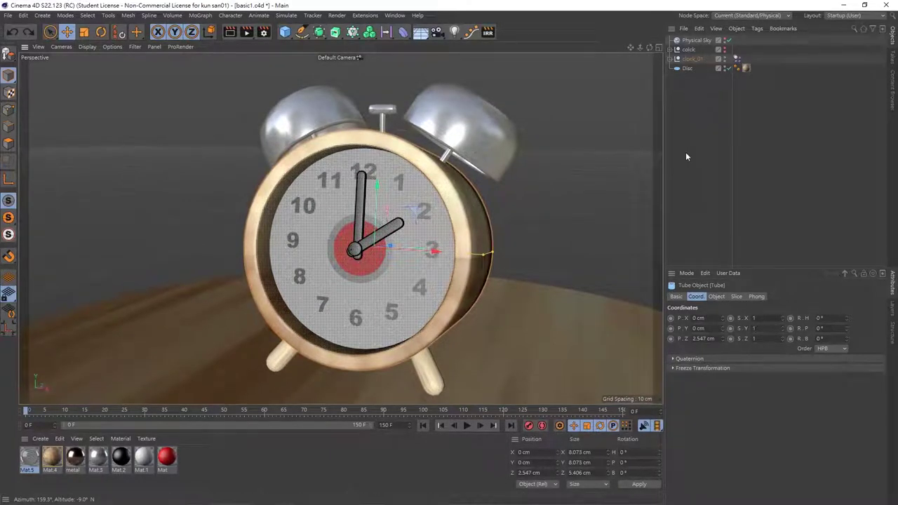
click(415, 207)
click(365, 216)
key(e)
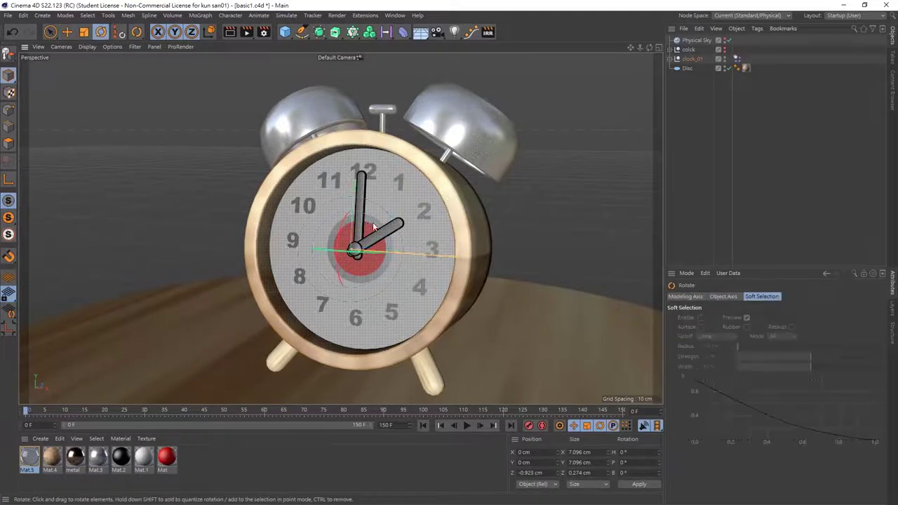
click(360, 188)
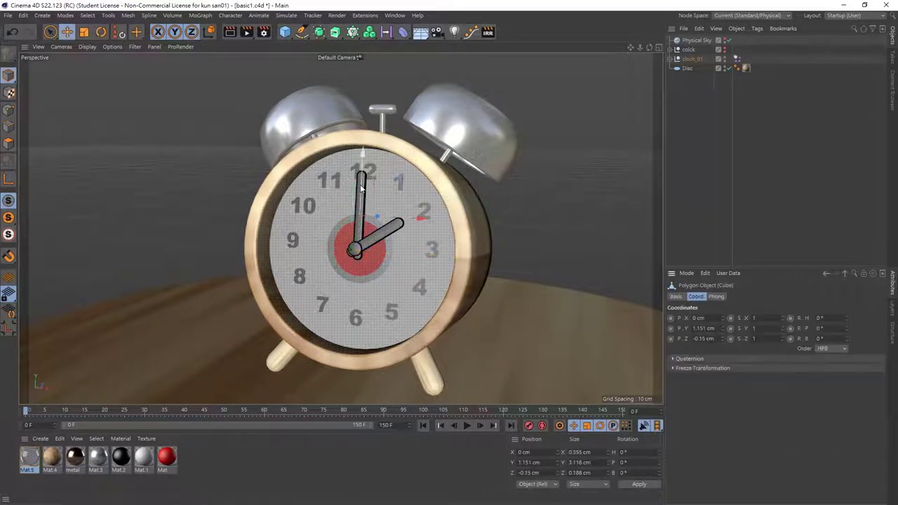
key(r)
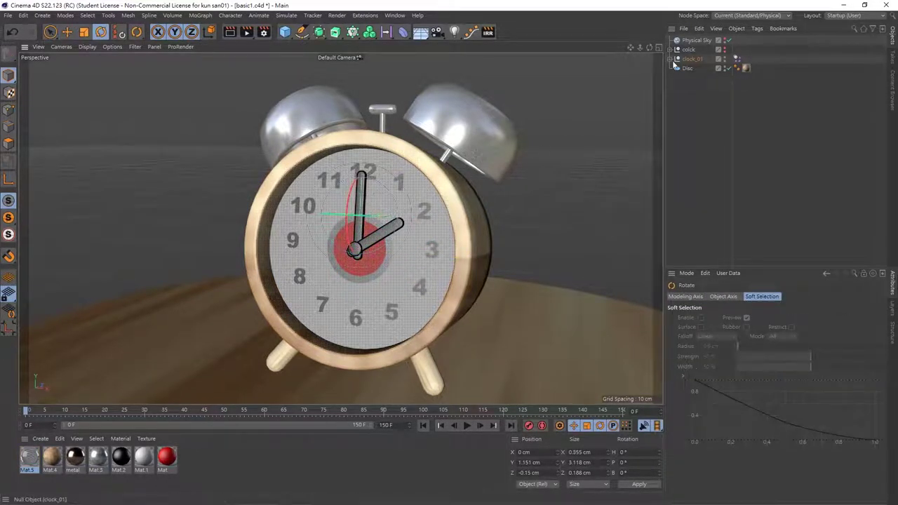
Step: Expand clock_01 and test-rotate the Null.3 dial group, undoing each rotation
click(670, 59)
click(700, 87)
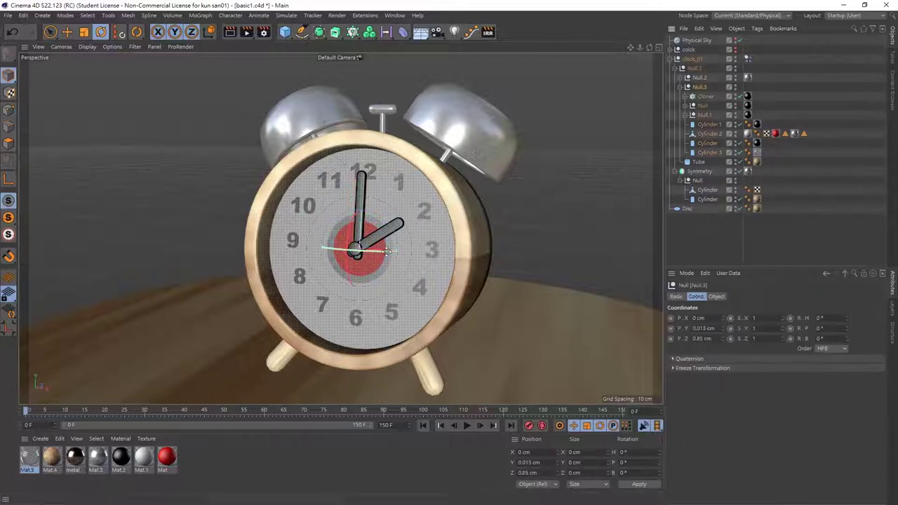
drag(393, 242, 395, 273)
key(ctrl+z)
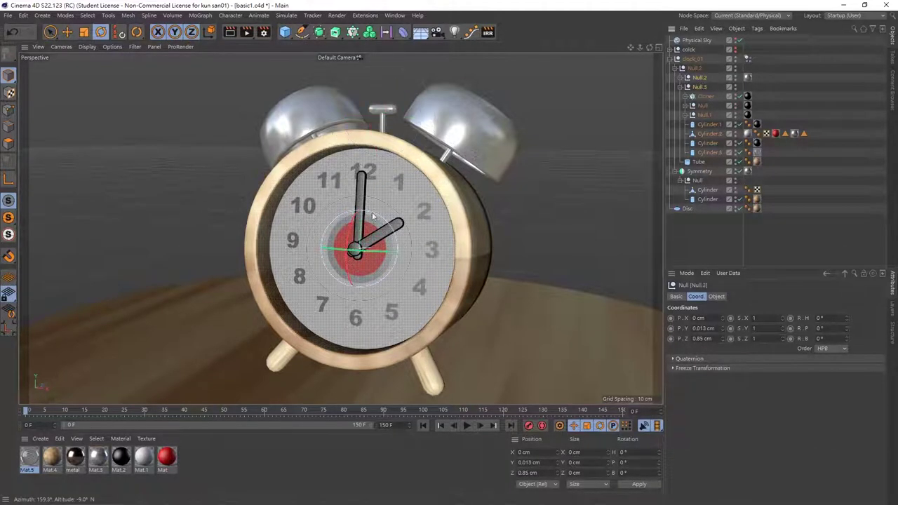
drag(393, 223, 390, 235)
key(ctrl+z)
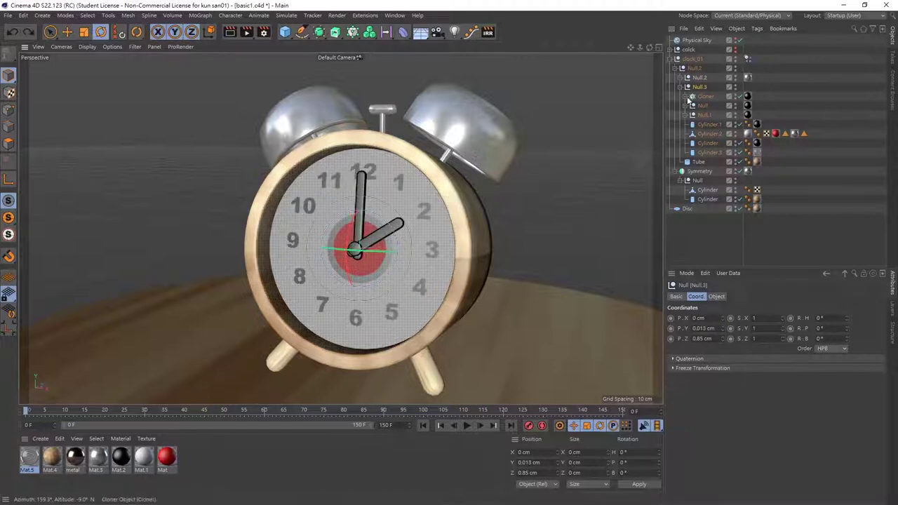
Step: Rotate the long hand's Null so the hand points at 11
scroll(372, 225, up, 2)
click(380, 219)
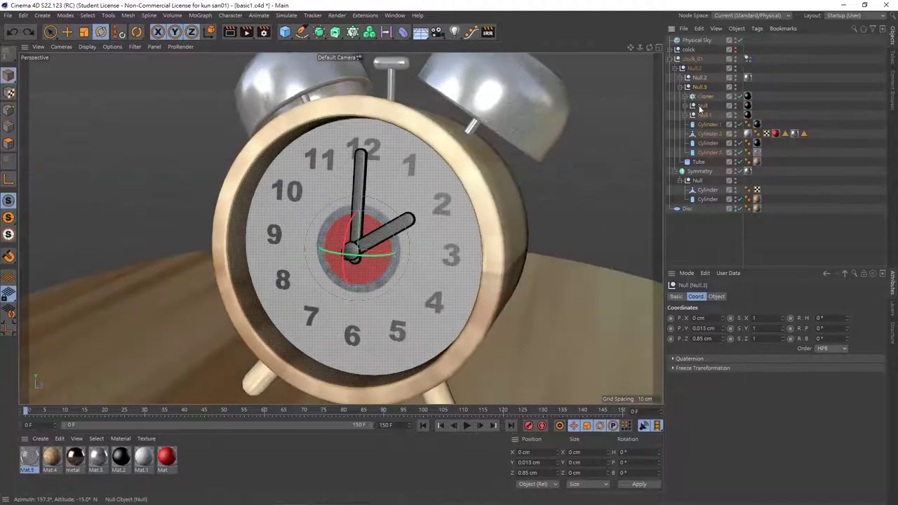
mouse_move(388, 225)
mouse_down()
mouse_move(407, 223)
mouse_move(402, 291)
mouse_move(352, 256)
mouse_up()
key(ctrl+z)
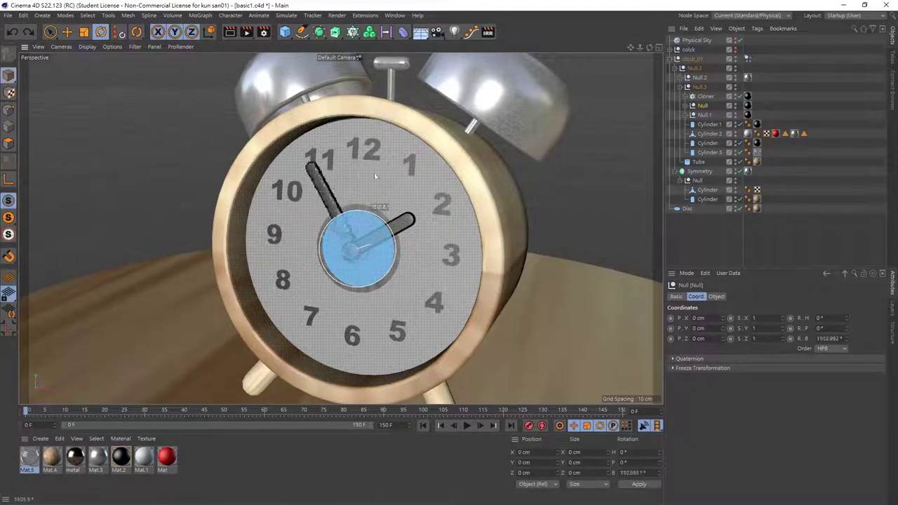
key(ctrl+z)
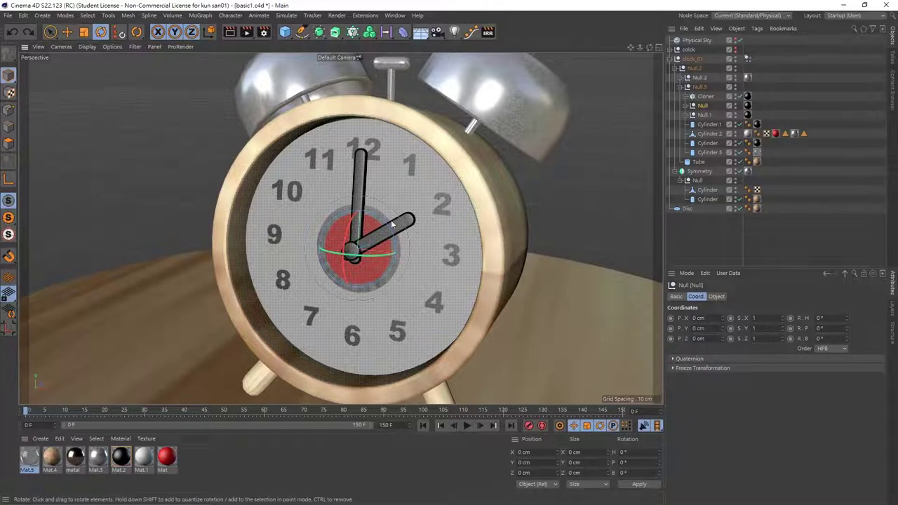
drag(387, 228, 371, 190)
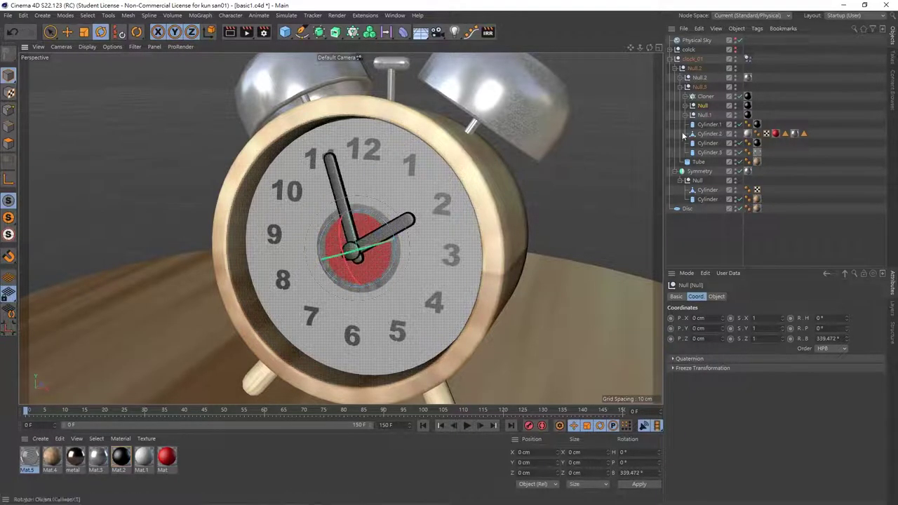
Step: Test-spin the short hand around its Null.1 pivot, then undo
click(704, 114)
mouse_move(381, 224)
mouse_down()
mouse_move(391, 201)
mouse_move(386, 225)
mouse_up()
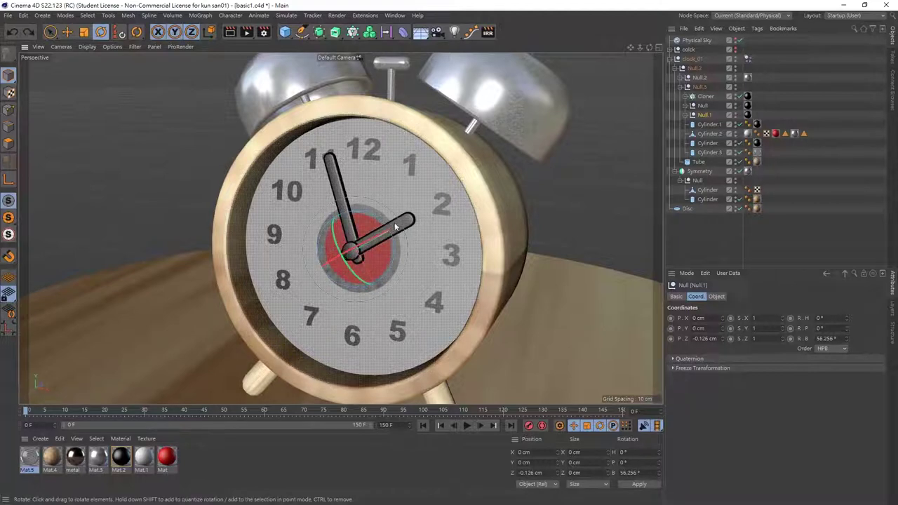
click(405, 216)
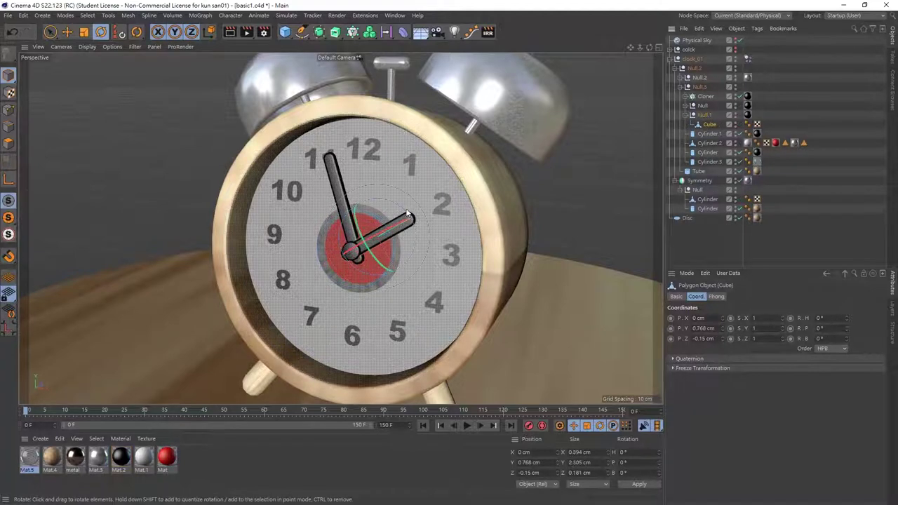
mouse_move(407, 214)
mouse_down()
mouse_move(341, 238)
mouse_move(570, 181)
mouse_up()
key(ctrl+z)
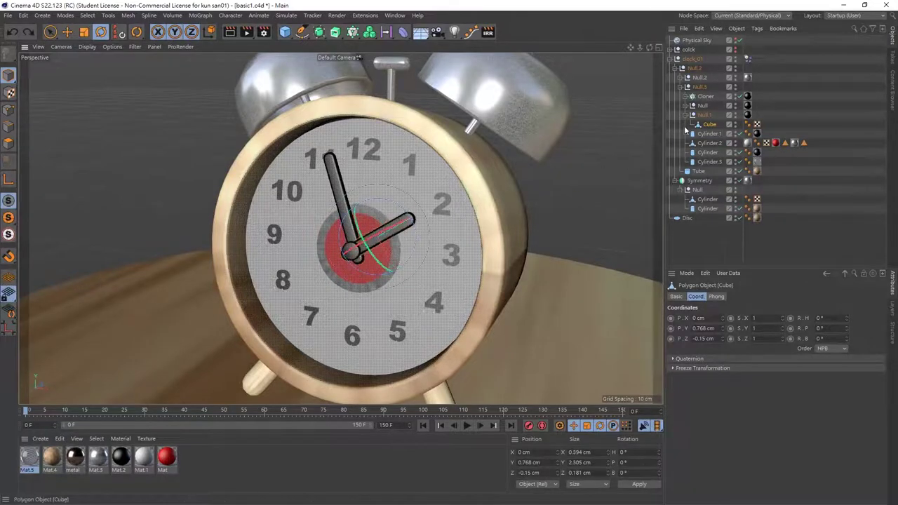
Step: Inspect Null.1 and its Cube hand, trying a 4 o'clock rotation and undoing it
alt+drag(365, 223, 379, 225)
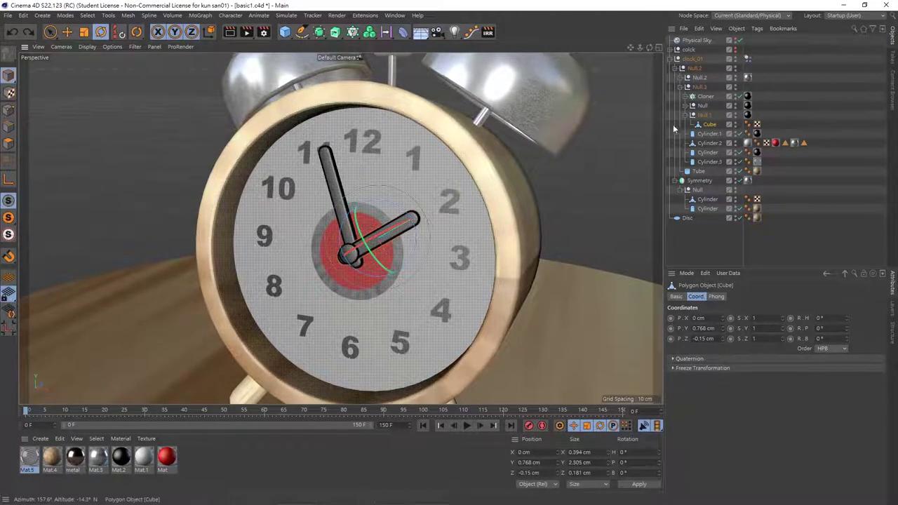
click(705, 115)
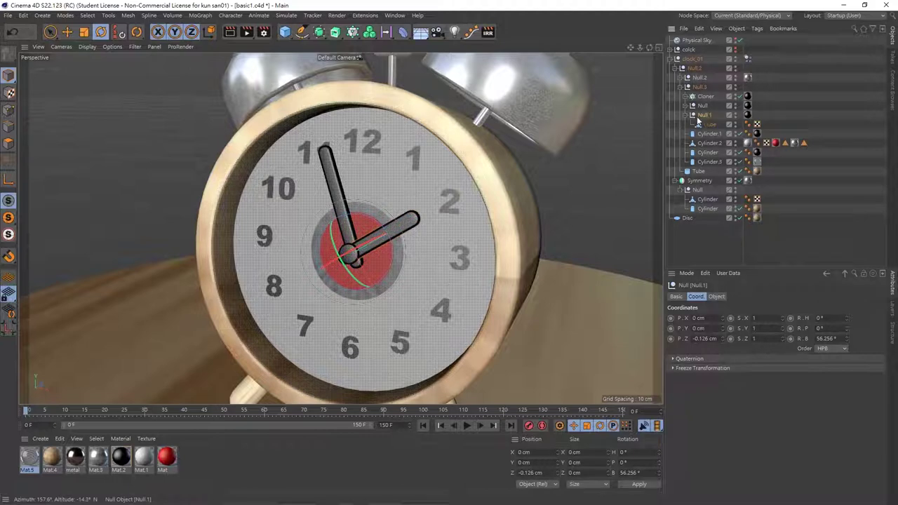
drag(696, 120, 705, 120)
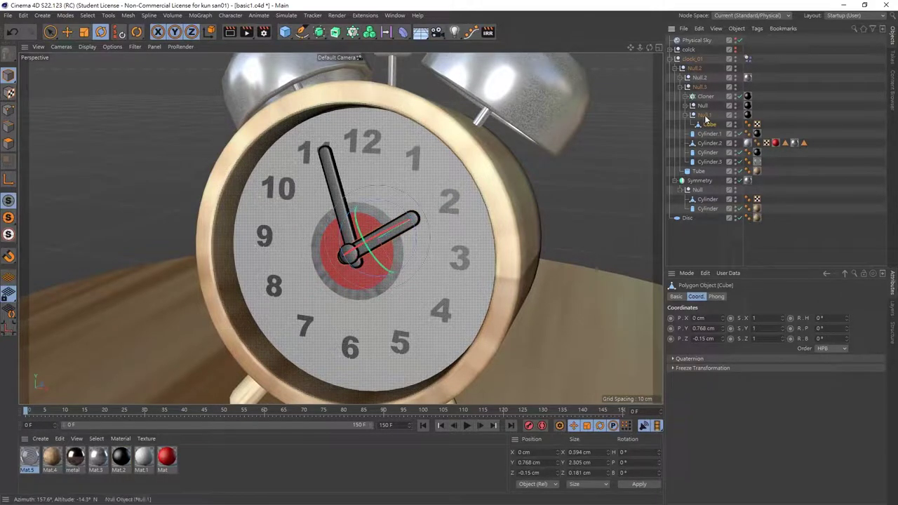
click(706, 116)
key(o)
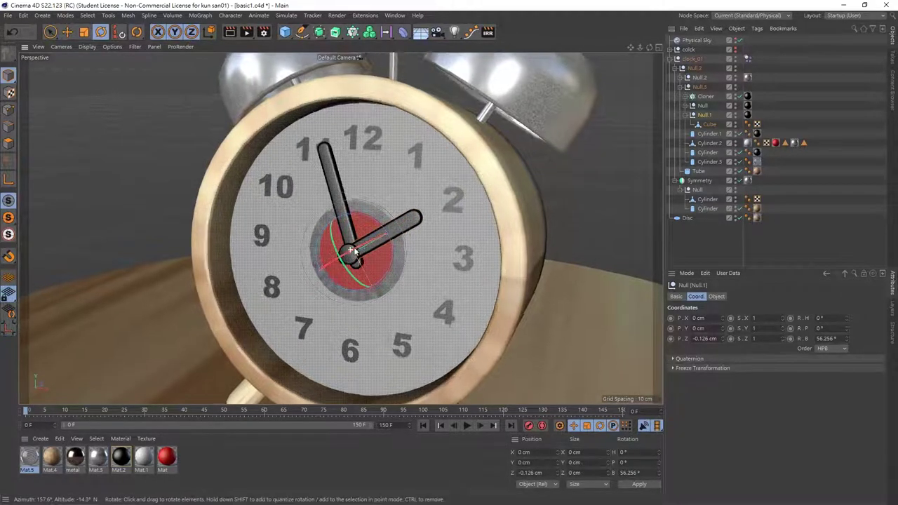
click(711, 125)
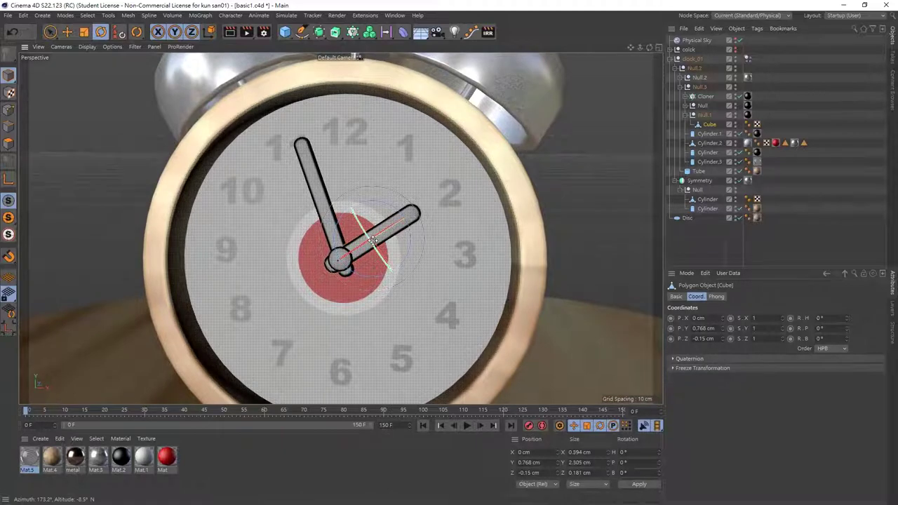
click(702, 115)
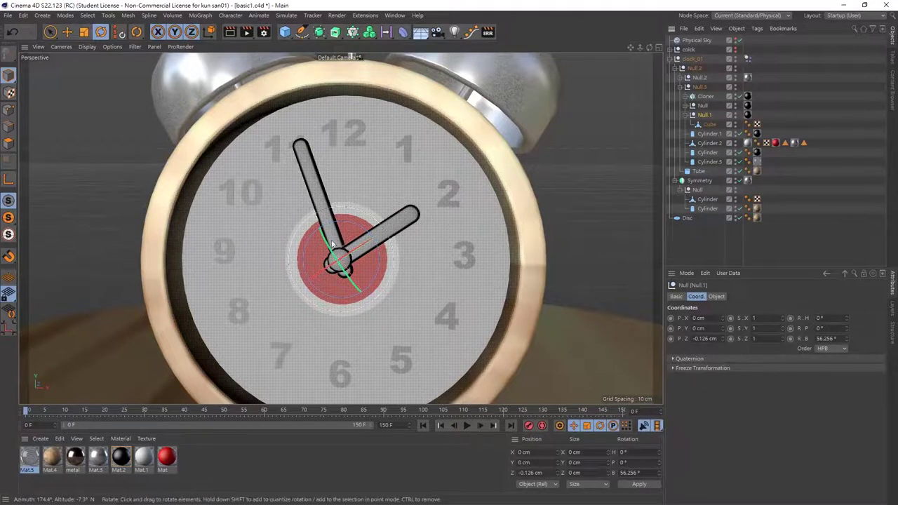
drag(353, 227, 351, 261)
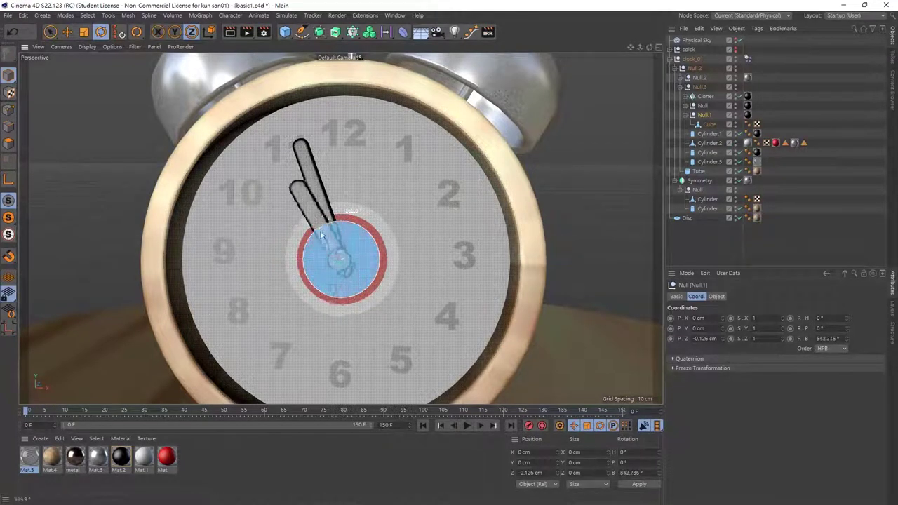
key(ctrl+z)
key(alt+Tab)
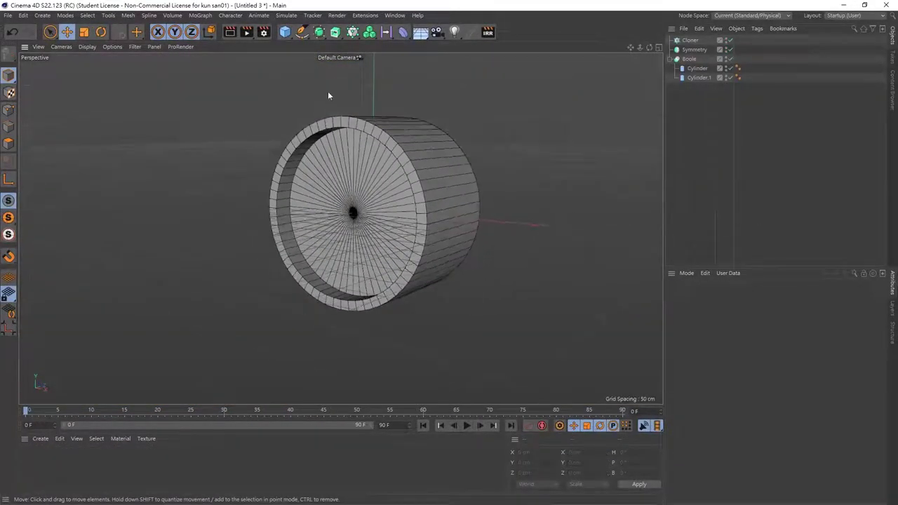
Step: Add a cube, flatten its depth, and raise it above the clock centre
mouse_move(285, 32)
mouse_down()
mouse_move(384, 49)
mouse_move(354, 232)
mouse_up()
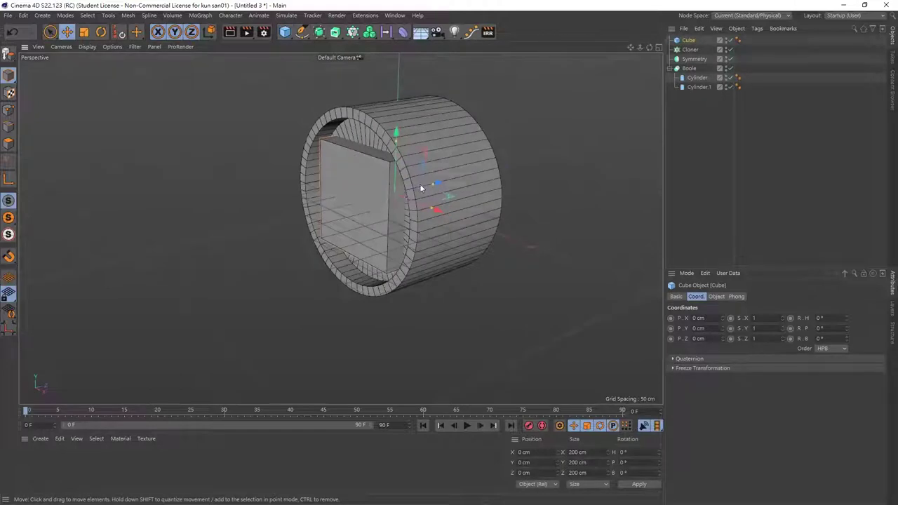
mouse_move(432, 181)
mouse_down()
mouse_move(362, 208)
mouse_move(431, 214)
mouse_move(359, 208)
mouse_up()
scroll(373, 200, up, 3)
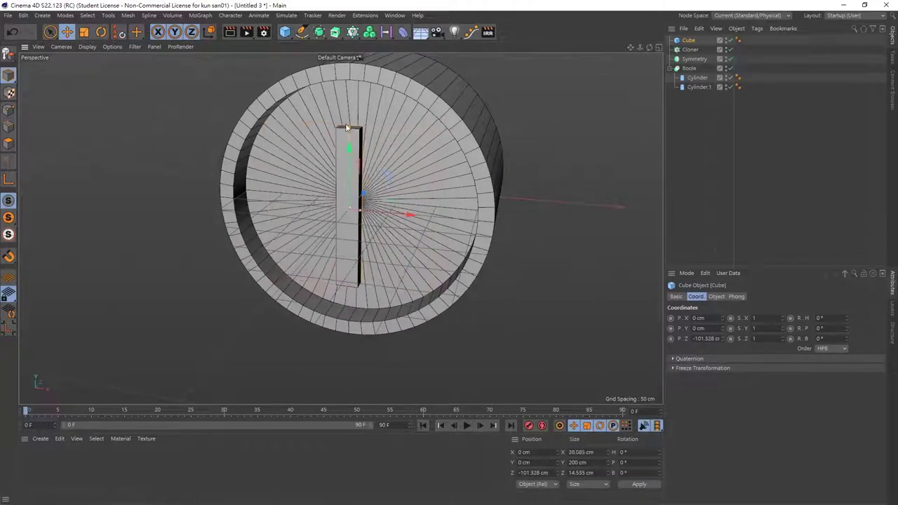
mouse_move(349, 169)
mouse_down()
mouse_move(349, 123)
mouse_move(352, 153)
mouse_move(337, 170)
mouse_move(350, 147)
mouse_up()
alt+drag(349, 147, 280, 246)
Step: In front view, narrow the cube in X, lift it slightly, and nudge it forward in Z
middle_click(207, 324)
middle_click(207, 324)
middle_click(432, 279)
middle_click(464, 277)
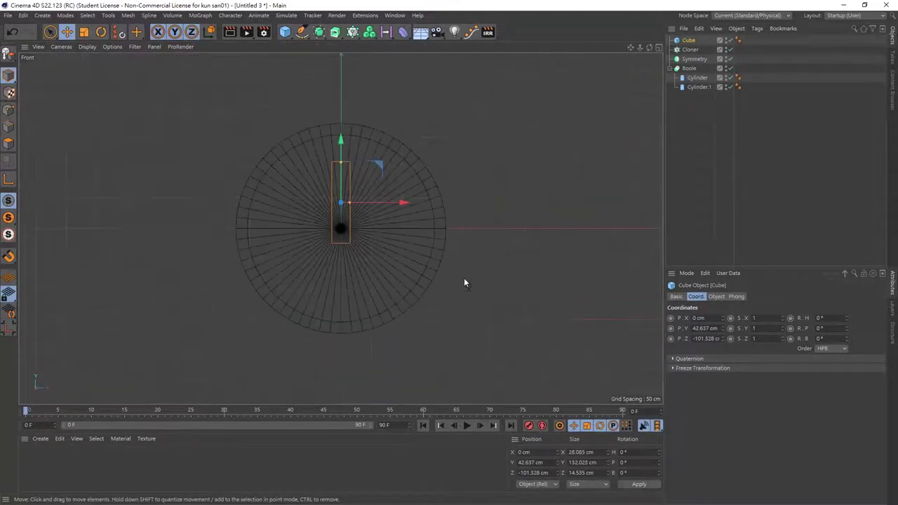
scroll(403, 216, up, 3)
scroll(373, 199, up, 2)
drag(373, 199, 373, 193)
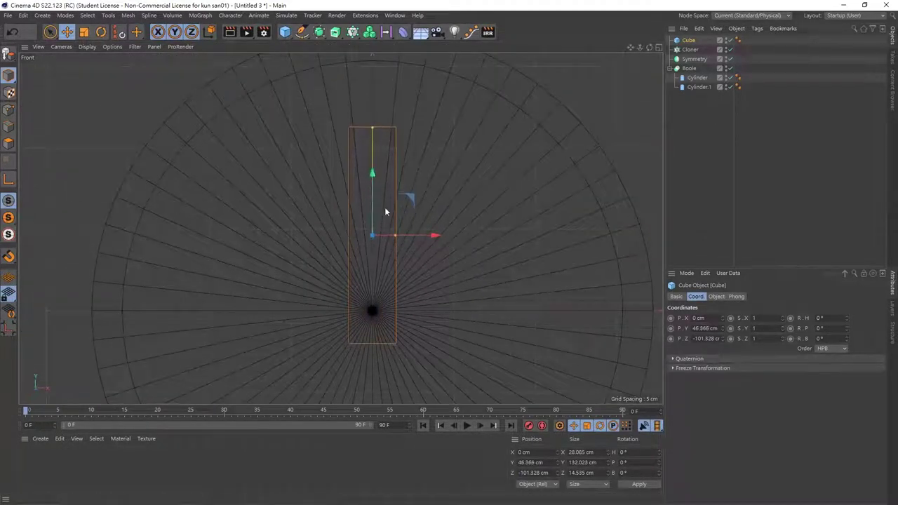
mouse_move(395, 235)
mouse_down()
mouse_move(388, 240)
mouse_move(362, 155)
mouse_move(333, 161)
mouse_move(404, 150)
mouse_up()
middle_click(379, 211)
middle_click(322, 182)
alt+drag(404, 150, 407, 150)
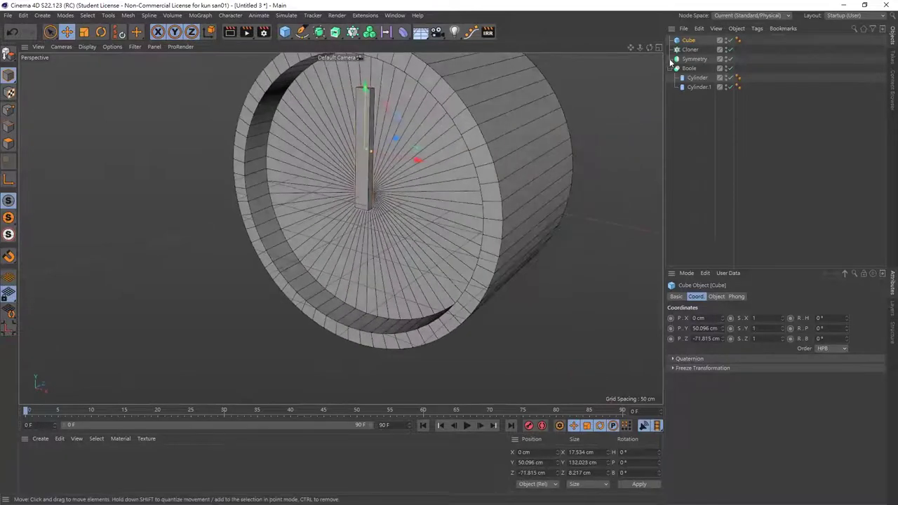
Step: Enable Fillet on the Cube and set its fillet radius to 4.109 cm
click(716, 296)
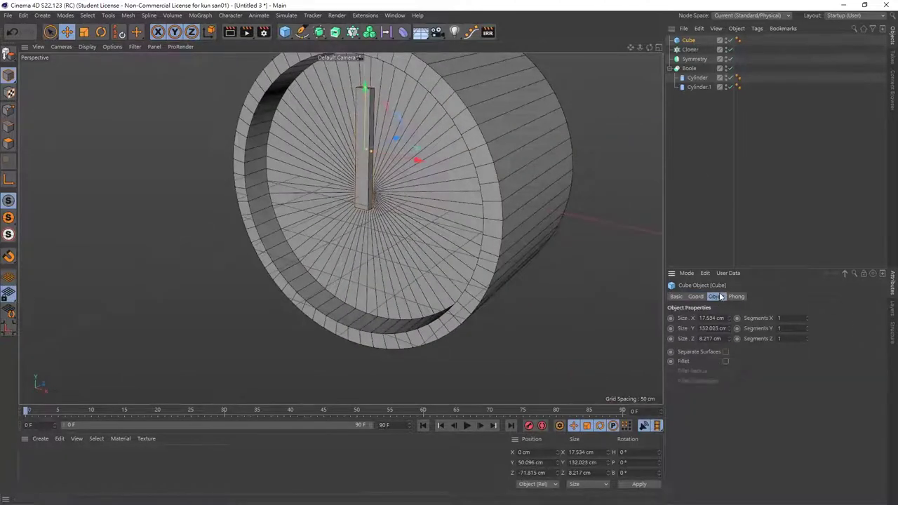
click(725, 361)
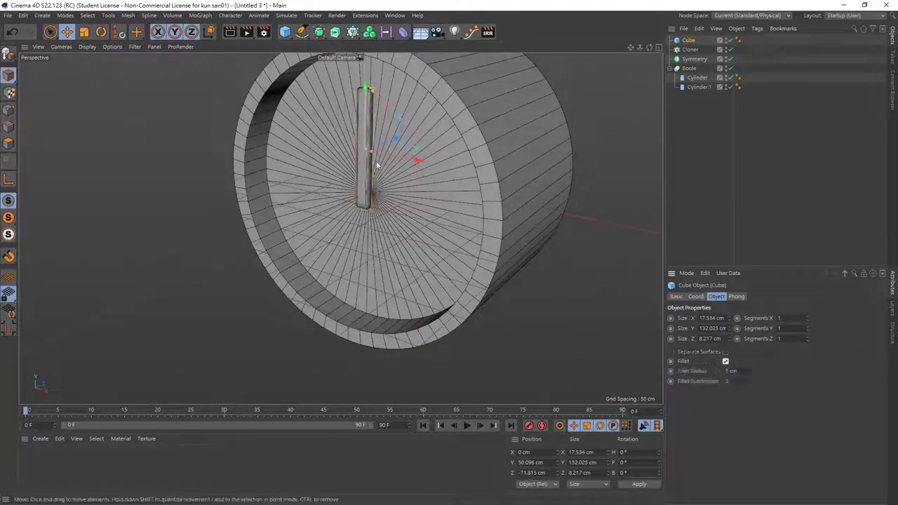
alt+drag(309, 176, 372, 168)
scroll(382, 128, up, 3)
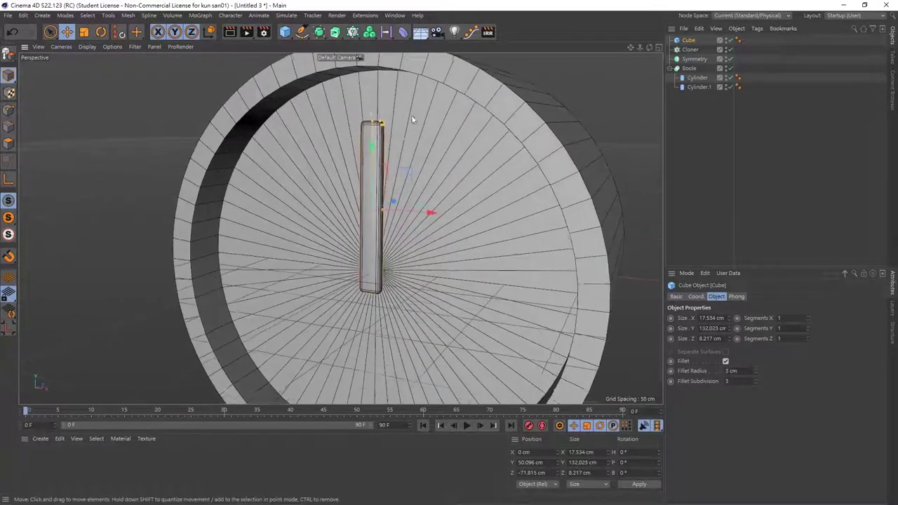
mouse_move(381, 126)
mouse_down()
mouse_move(375, 145)
mouse_move(377, 135)
mouse_up()
scroll(384, 121, up, 3)
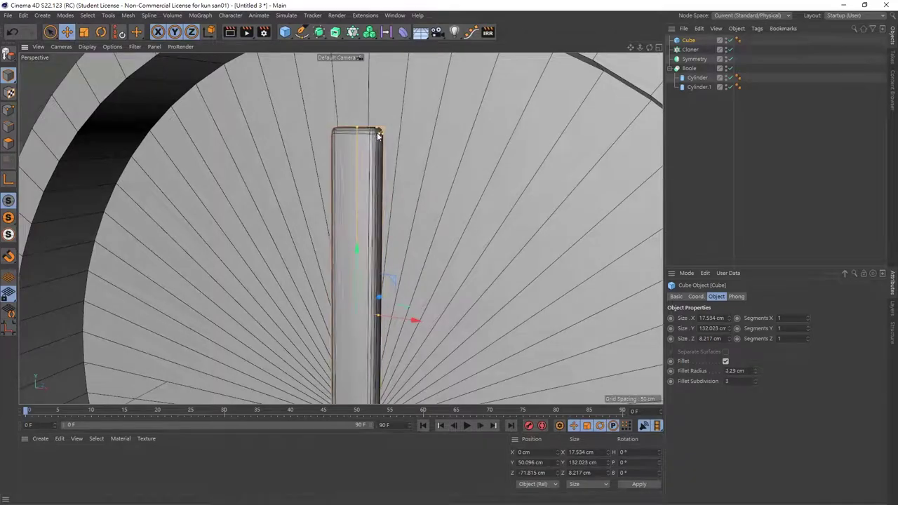
scroll(371, 155, down, 3)
Step: Inspect the rounded clock hand from side, front and perspective views
click(610, 211)
scroll(343, 261, down, 2)
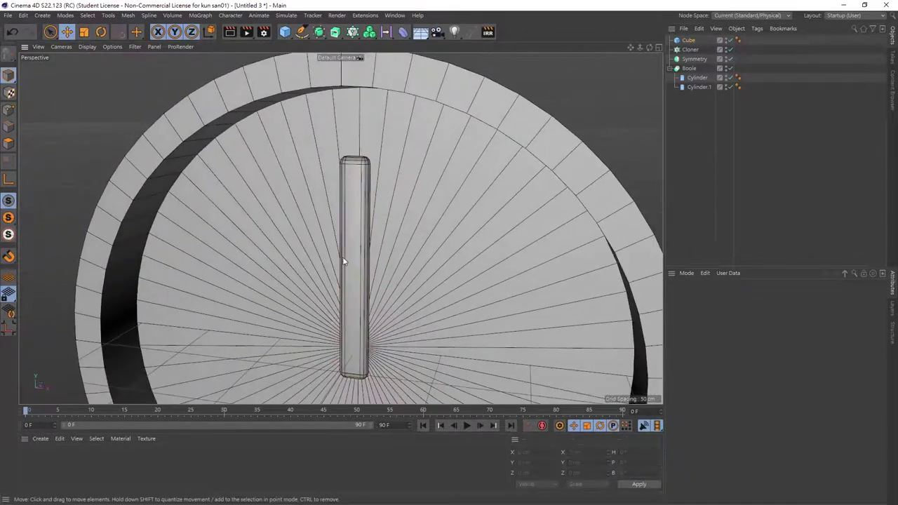
scroll(343, 261, down, 2)
alt+drag(344, 261, 331, 248)
click(365, 298)
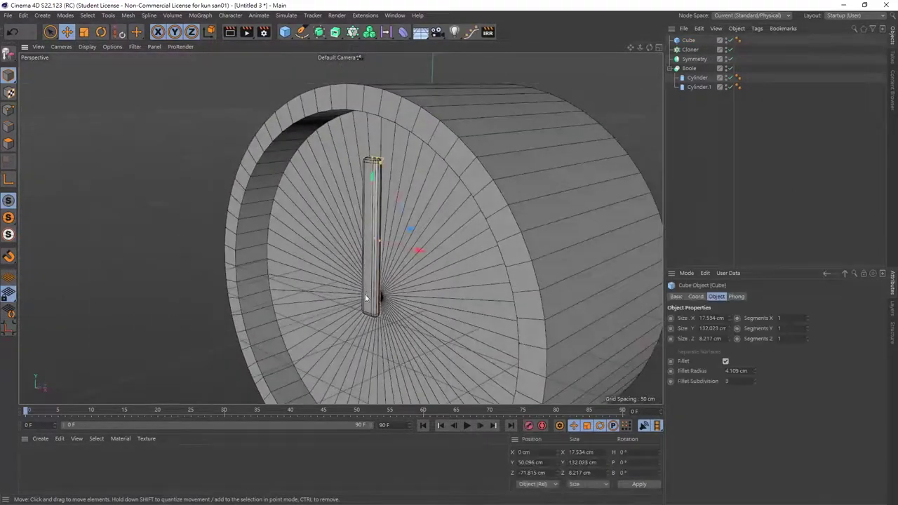
mouse_move(365, 298)
alt+mouse_down()
mouse_move(401, 297)
mouse_move(421, 242)
mouse_move(402, 254)
mouse_move(372, 191)
alt+mouse_up()
middle_click(396, 197)
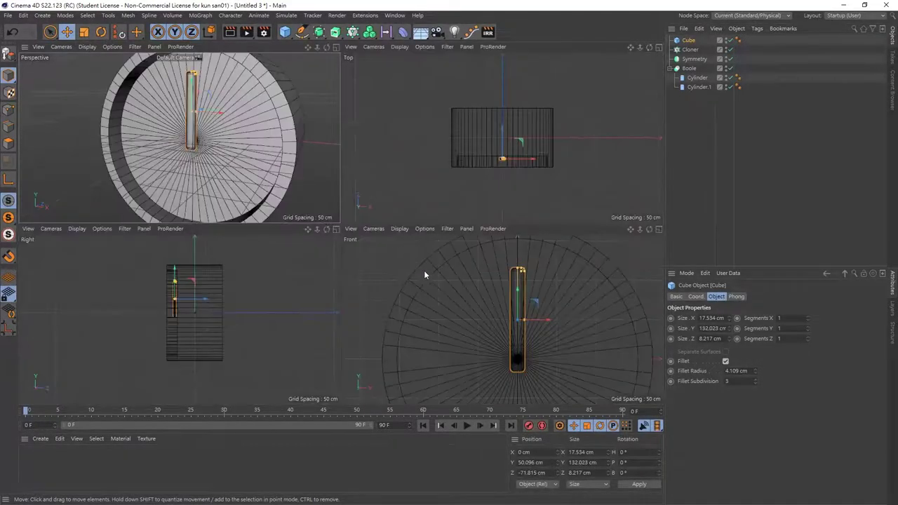
middle_click(424, 270)
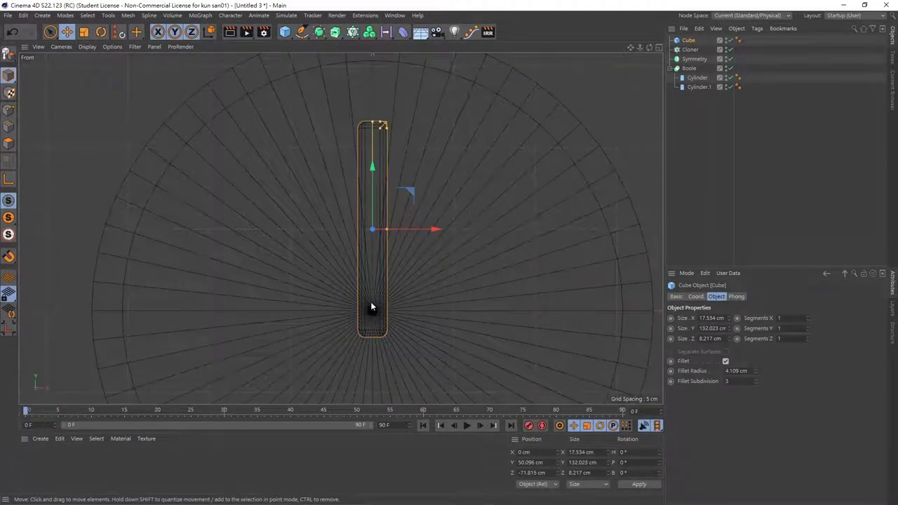
middle_click(372, 317)
middle_click(175, 140)
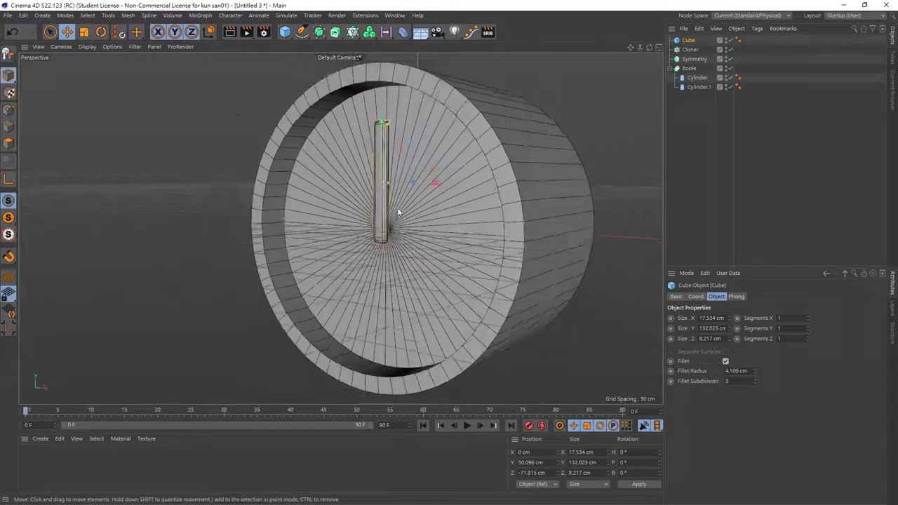
Step: Raise the Cube, Cloner, Symmetry and Boole clock objects together higher along Y
click(670, 69)
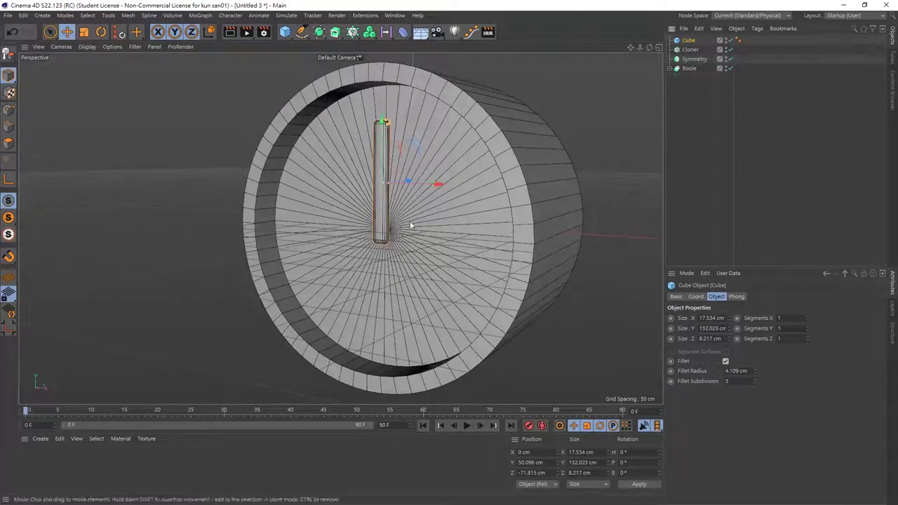
alt+drag(409, 226, 396, 214)
scroll(449, 250, down, 6)
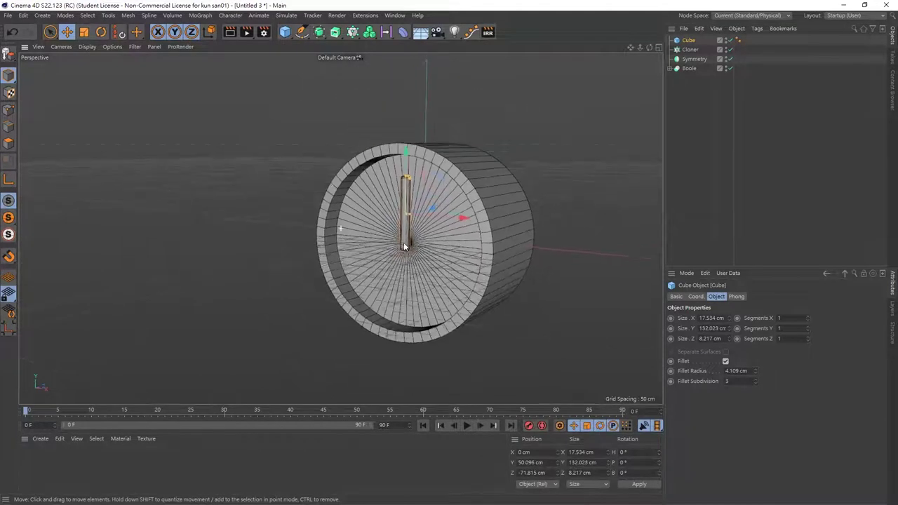
click(688, 68)
shift+click(688, 41)
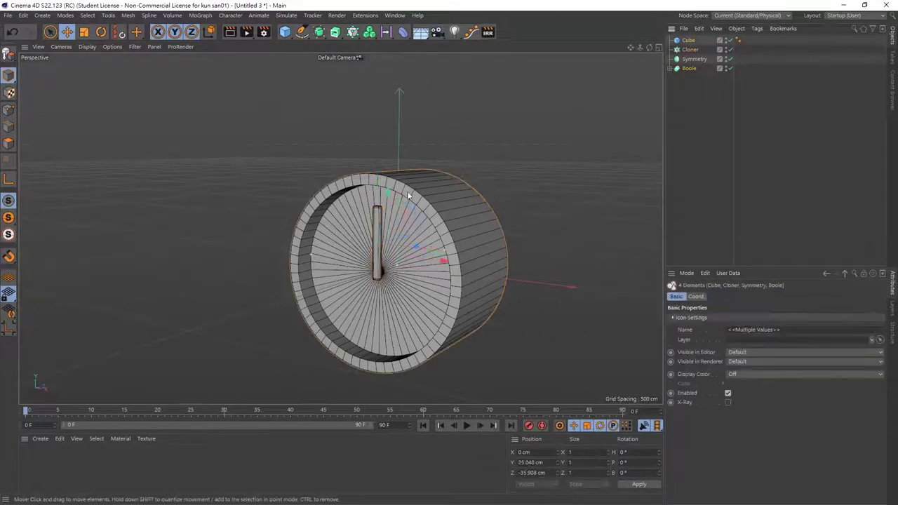
mouse_move(397, 284)
mouse_down()
mouse_move(397, 190)
mouse_move(378, 295)
mouse_up()
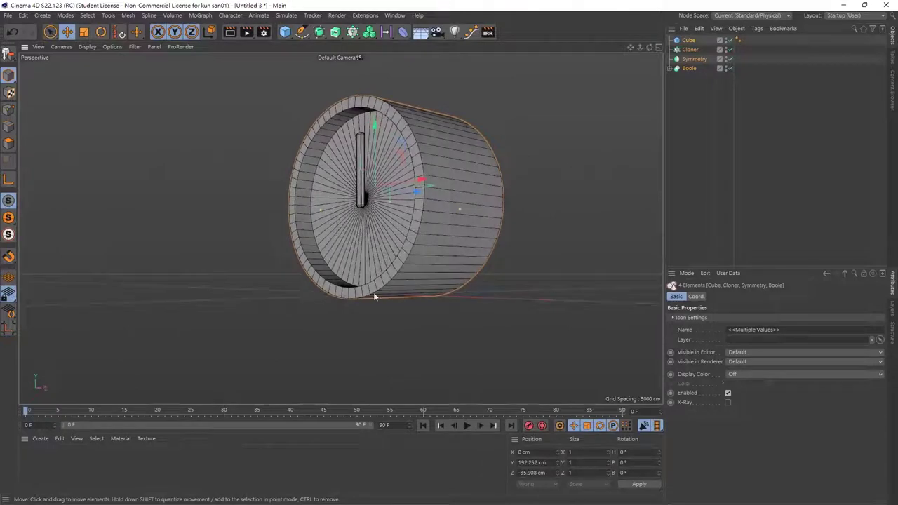
drag(377, 166, 361, 215)
Step: Add a Null object to the scene, then delete it again
click(411, 176)
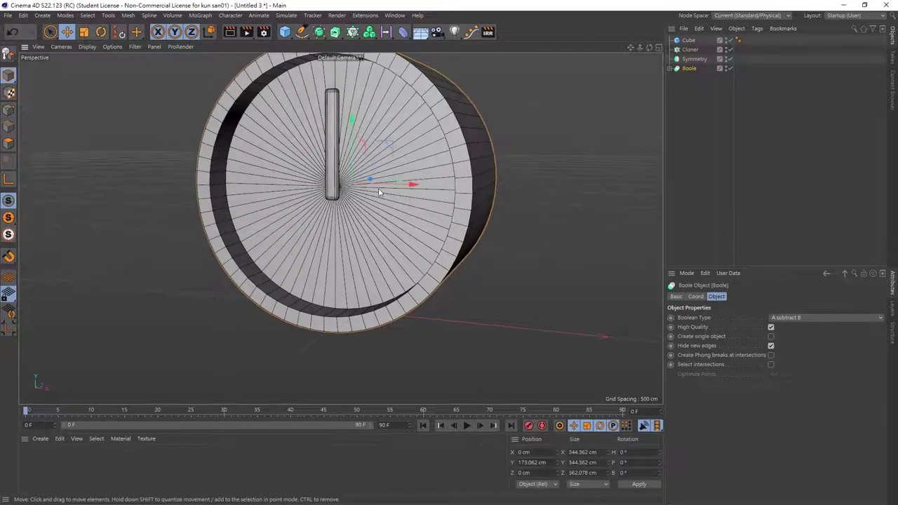
click(286, 33)
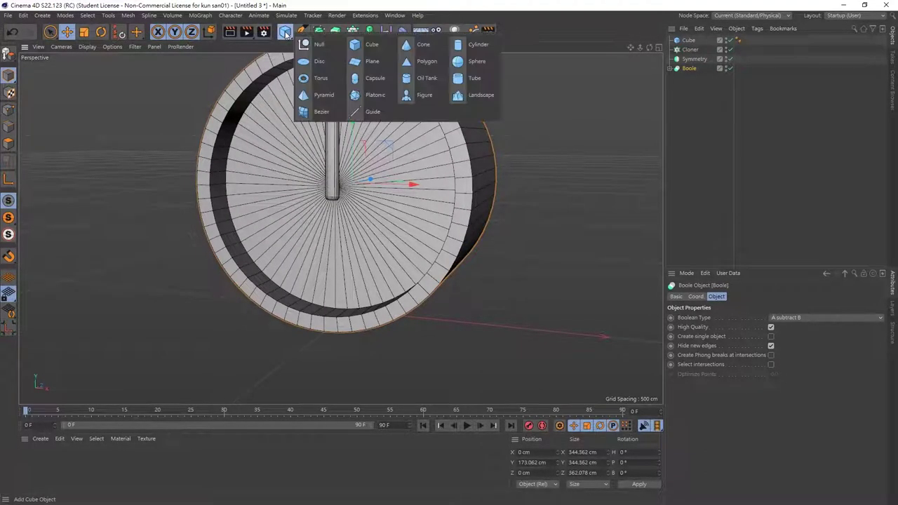
click(318, 46)
alt+drag(355, 289, 365, 302)
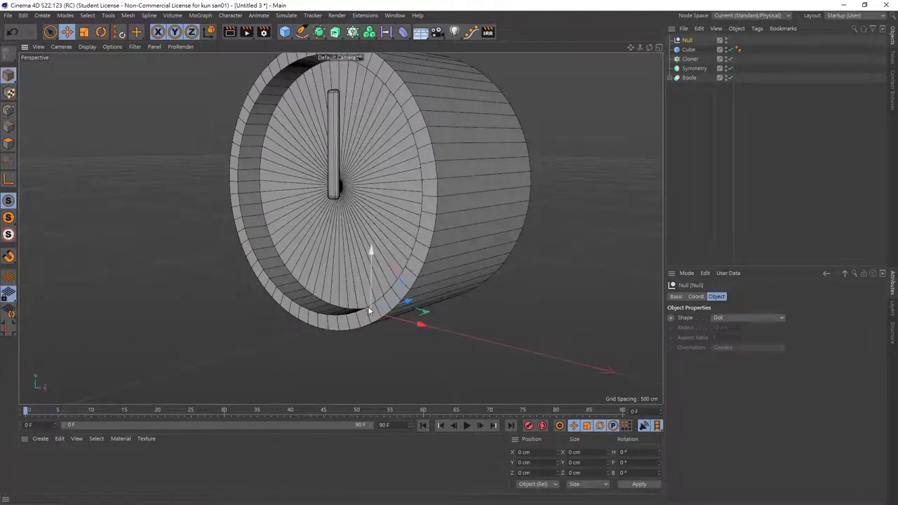
key(Delete)
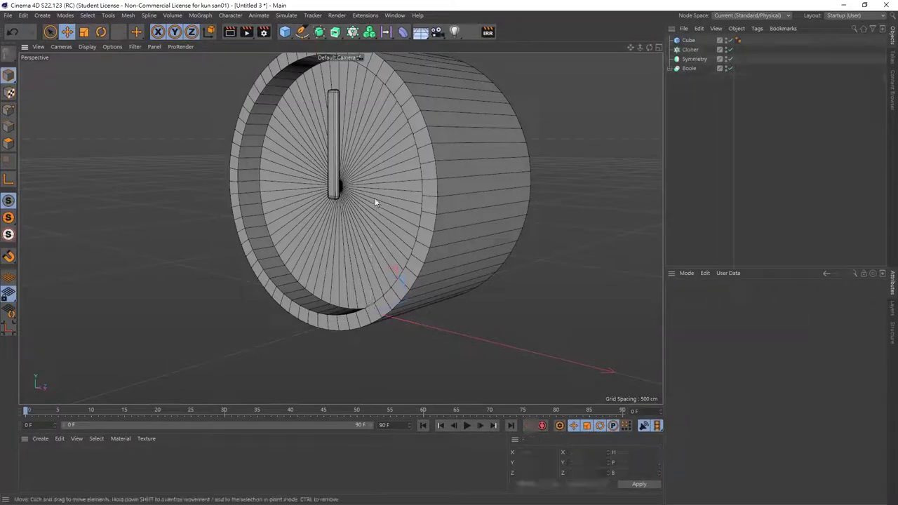
Step: Check the raised clock in the front and perspective views, then select the Boole's first cylinder
click(375, 200)
mouse_move(376, 201)
alt+mouse_down()
mouse_move(357, 210)
mouse_move(335, 187)
mouse_move(399, 161)
mouse_move(381, 152)
mouse_move(351, 201)
alt+mouse_up()
middle_click(352, 201)
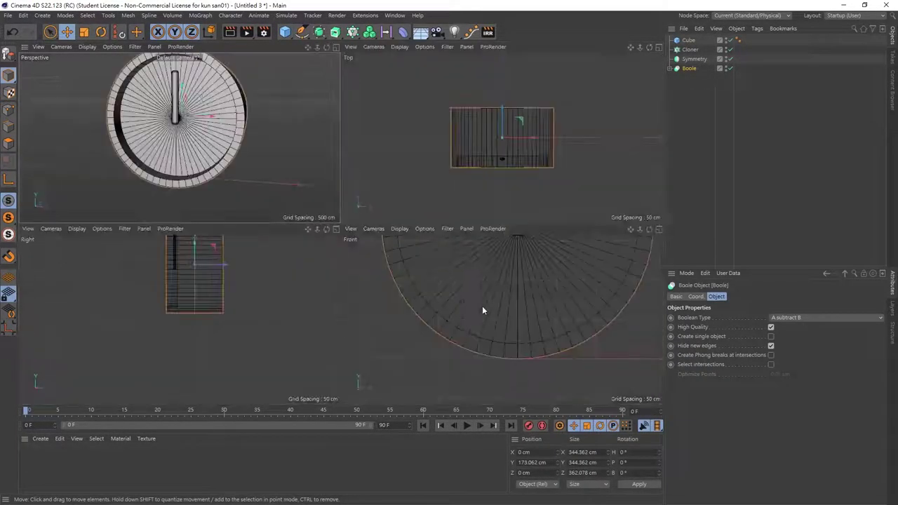
middle_click(482, 306)
alt+middle_drag(380, 118, 400, 190)
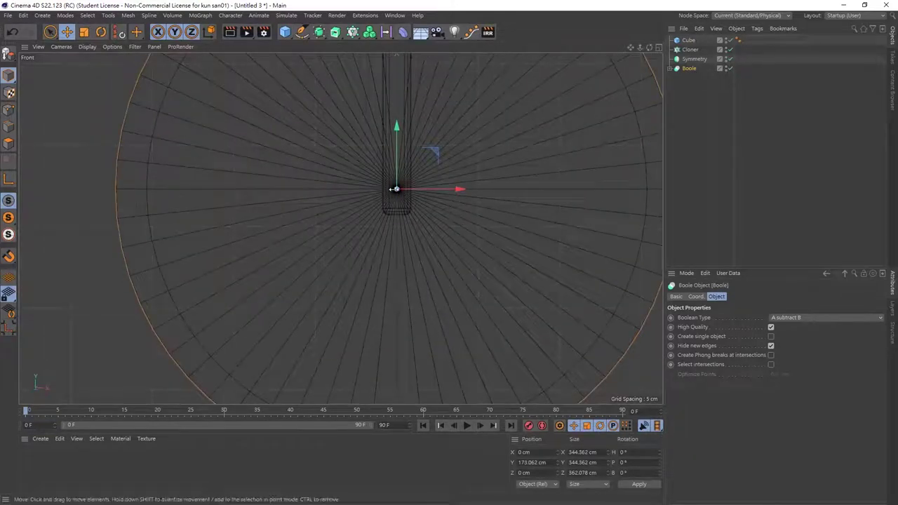
middle_click(399, 190)
middle_click(274, 179)
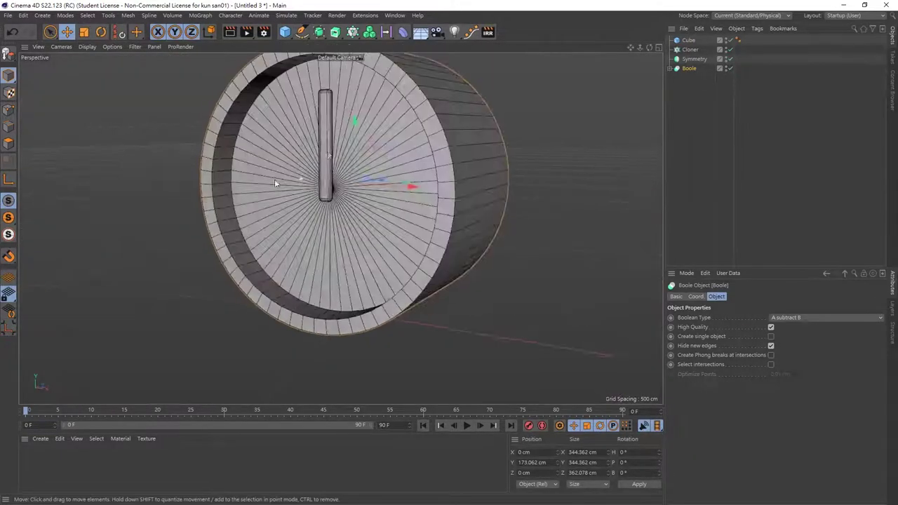
mouse_move(274, 179)
alt+mouse_down()
mouse_move(432, 146)
mouse_move(325, 173)
alt+mouse_up()
click(675, 68)
click(696, 77)
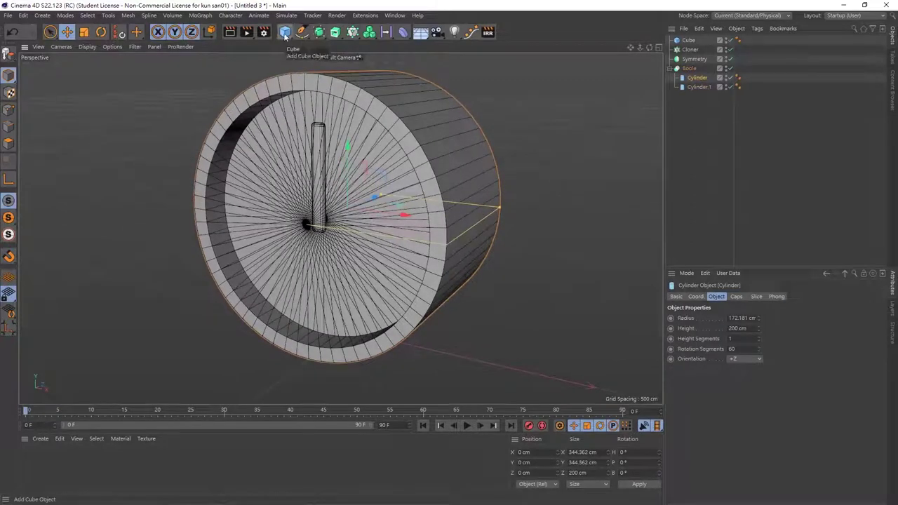
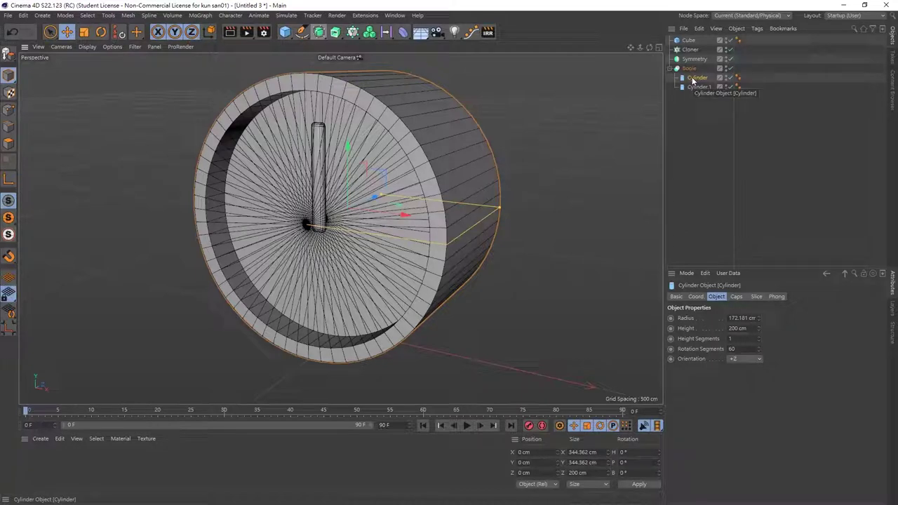
Step: Add a Null object inside the Boole, between Cylinder and Cylinder.1
click(697, 94)
click(696, 78)
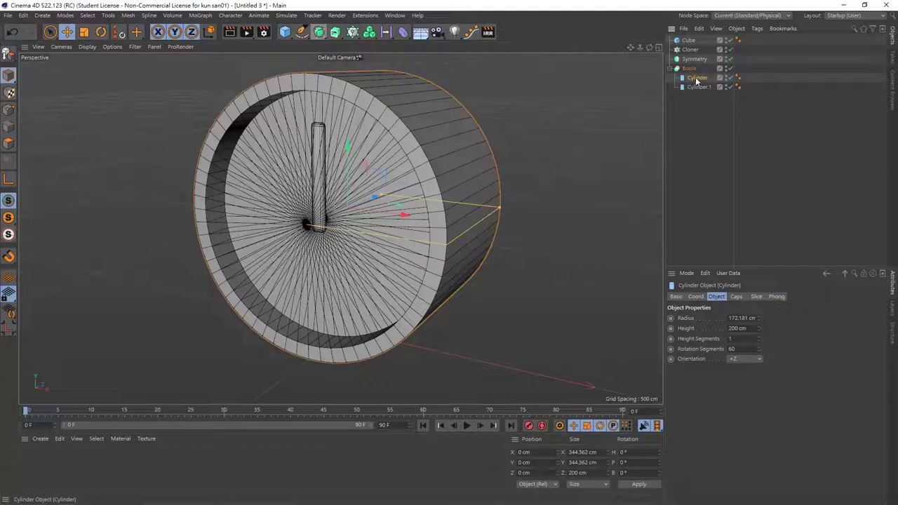
click(286, 33)
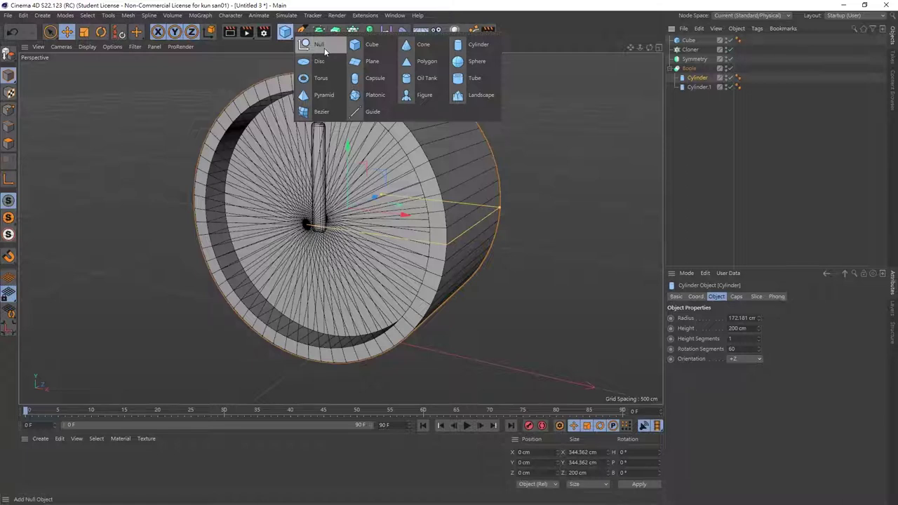
click(319, 45)
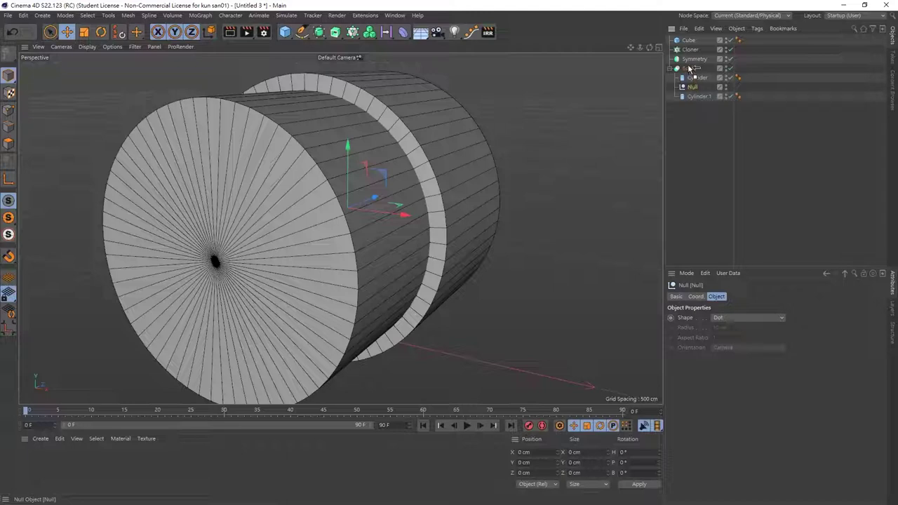
Step: Move the Null out of the Boole to the top level and check the Cylinder's coordinates
drag(690, 68, 687, 67)
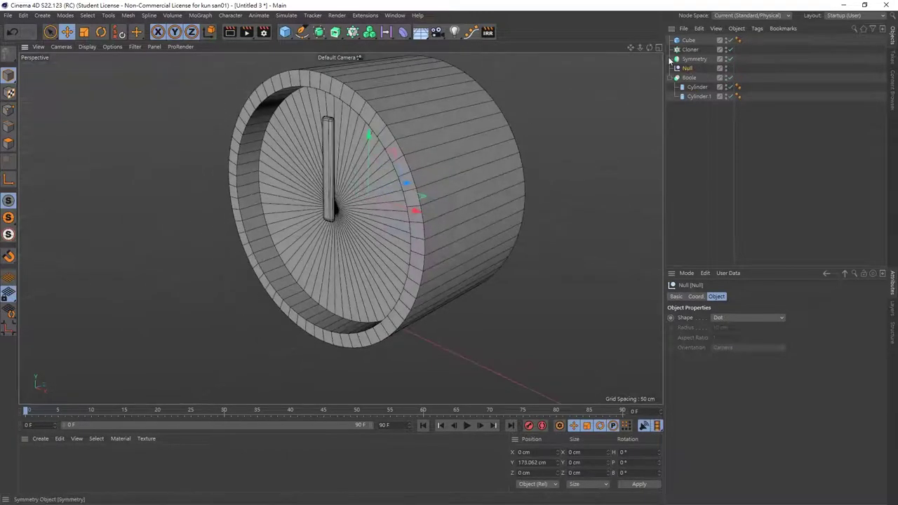
scroll(431, 155, up, 2)
scroll(377, 185, up, 3)
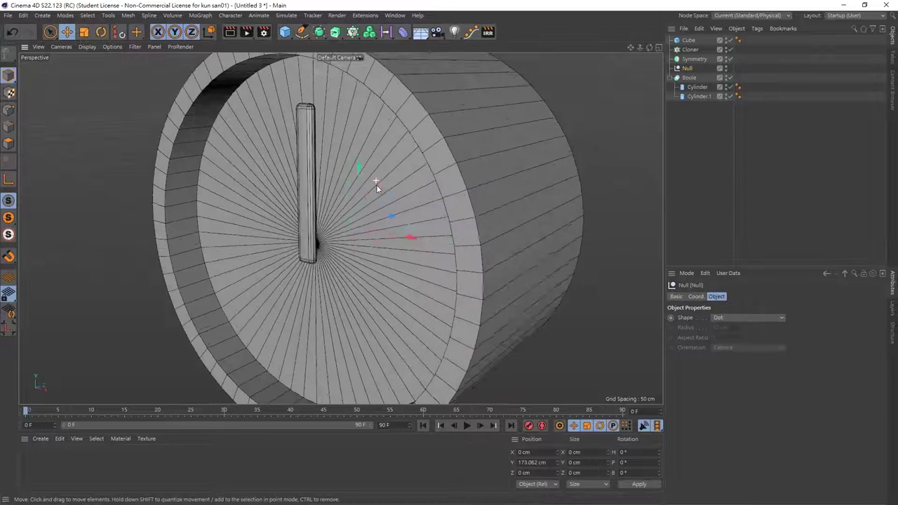
click(698, 87)
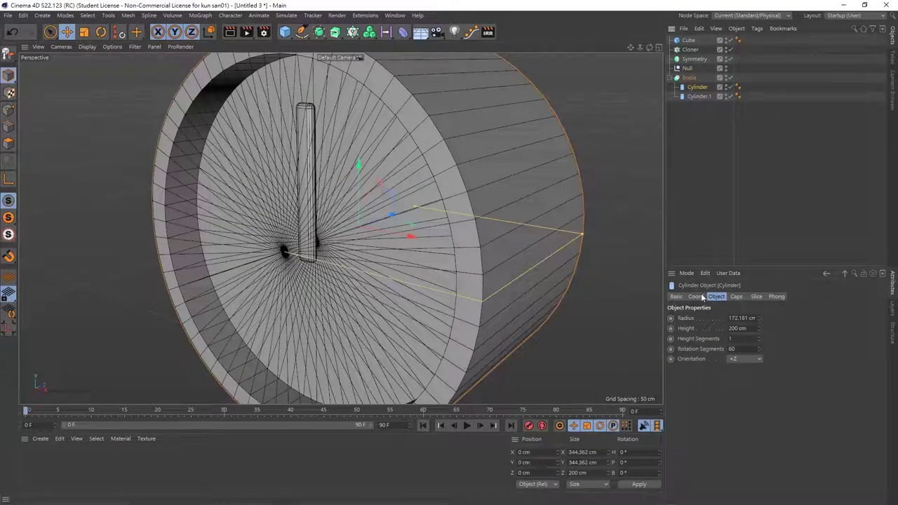
click(696, 296)
click(691, 70)
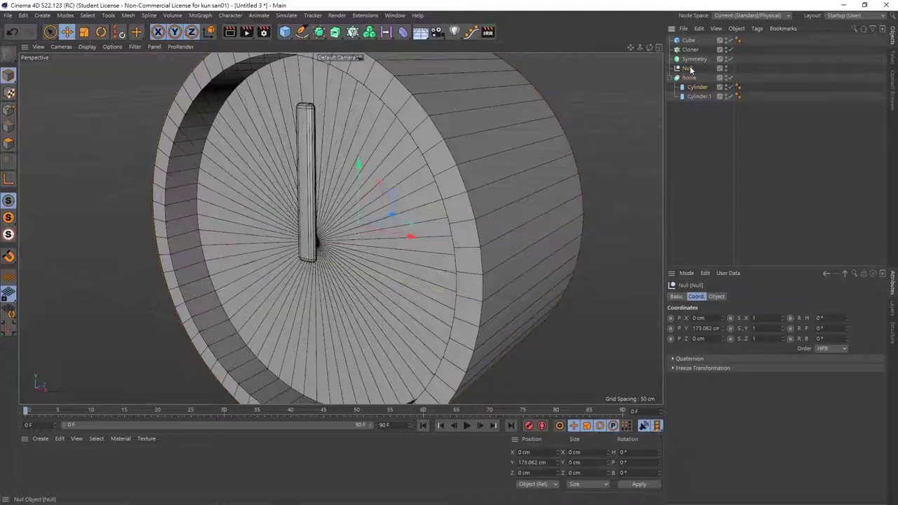
click(696, 88)
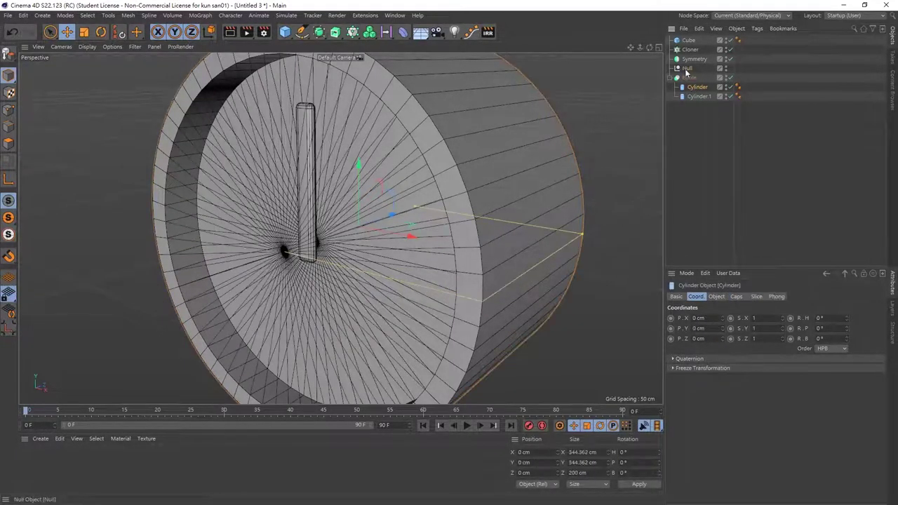
Step: Push the Null forward along Z to -72.673 cm
click(684, 70)
scroll(364, 199, down, 5)
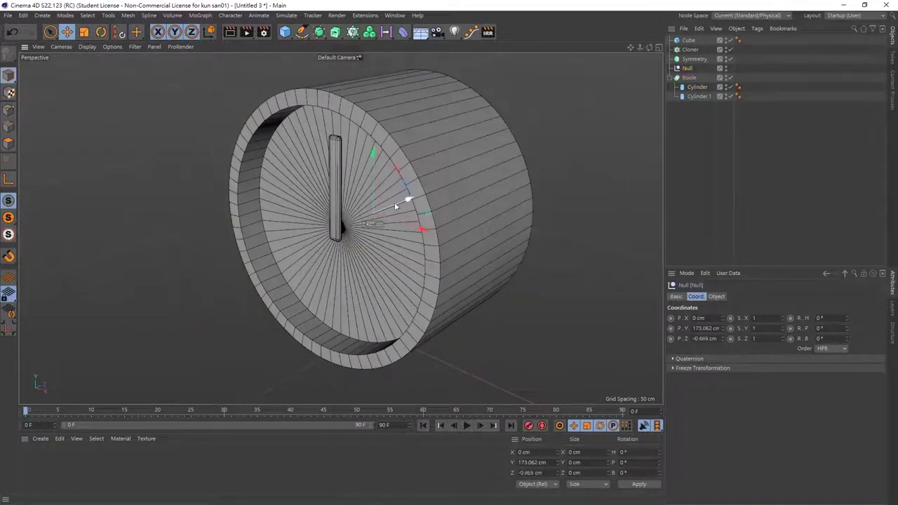
mouse_move(394, 202)
mouse_down()
mouse_move(337, 225)
mouse_move(356, 209)
mouse_move(470, 242)
mouse_move(415, 262)
mouse_move(474, 238)
mouse_move(459, 224)
mouse_move(494, 184)
mouse_up()
scroll(365, 214, up, 3)
scroll(374, 216, up, 5)
scroll(365, 211, up, 1)
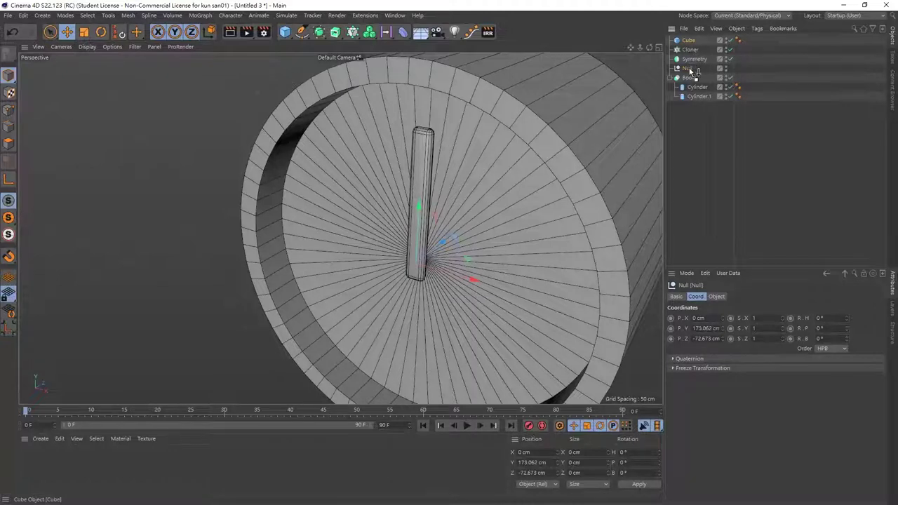
Step: Parent the hand Cube under the Null, testing a rotation and undoing it
drag(692, 72, 689, 69)
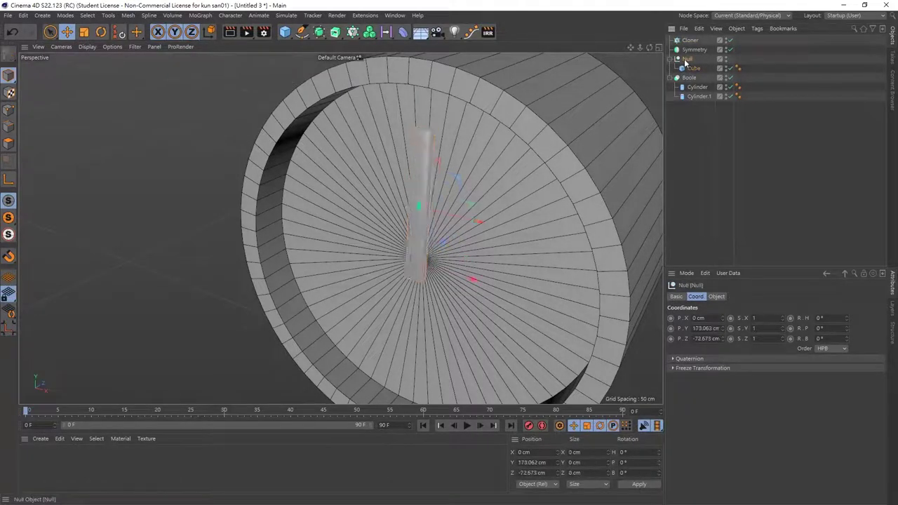
key(r)
mouse_move(430, 211)
alt+mouse_down()
mouse_move(452, 255)
mouse_move(420, 191)
alt+mouse_up()
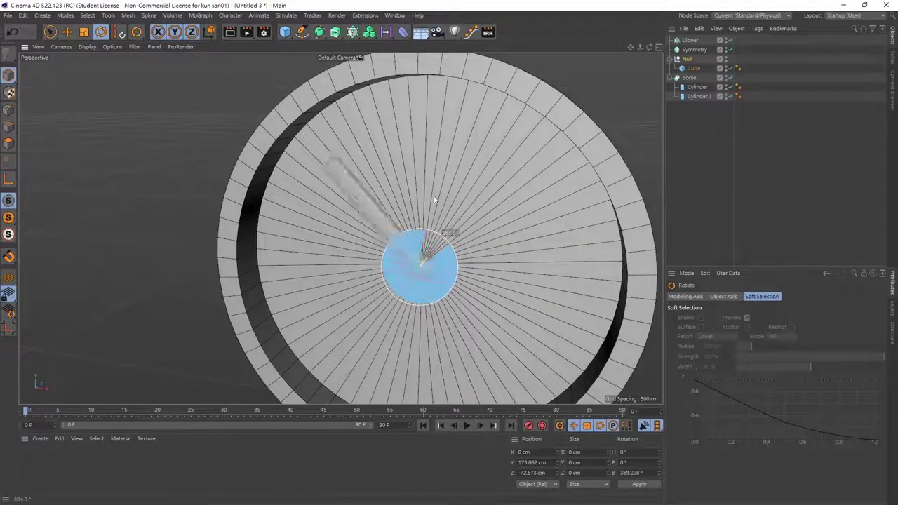
key(ctrl+z)
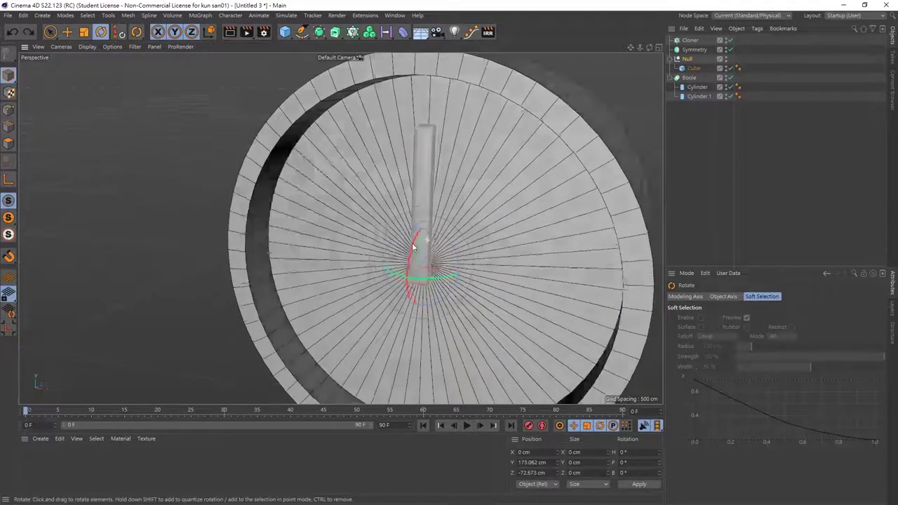
Step: Duplicate the Null holding the hand as Null.1
alt+drag(412, 243, 393, 211)
click(723, 127)
key(e)
click(675, 59)
click(686, 59)
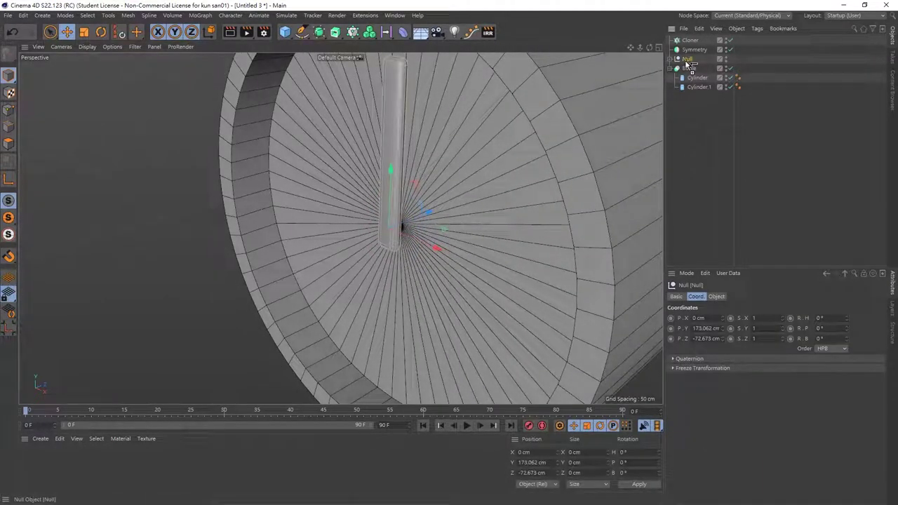
ctrl+drag(687, 65, 685, 65)
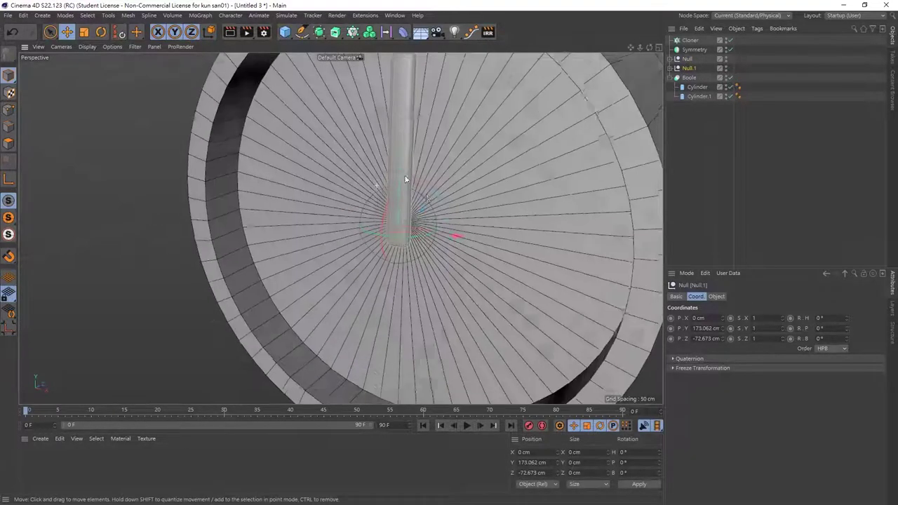
Step: Tilt Null.1 and select its child Cube for editing
key(r)
drag(431, 201, 438, 246)
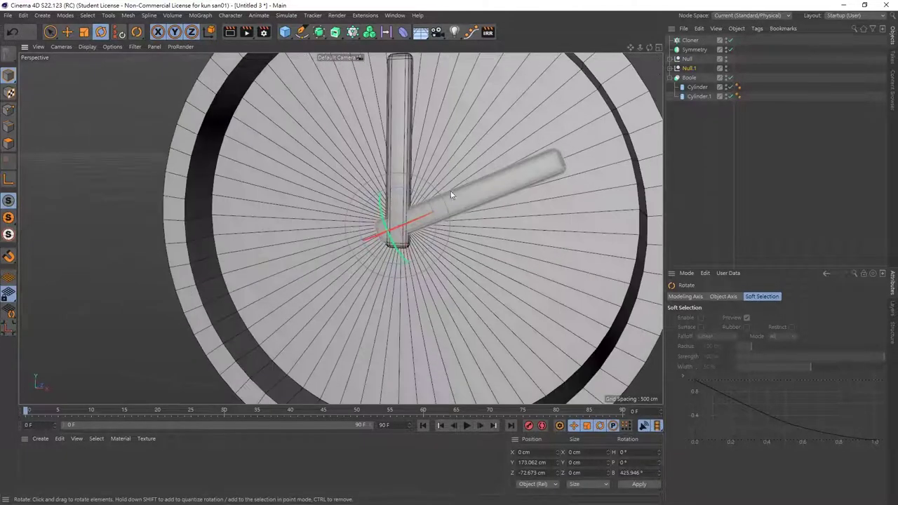
click(677, 68)
click(694, 78)
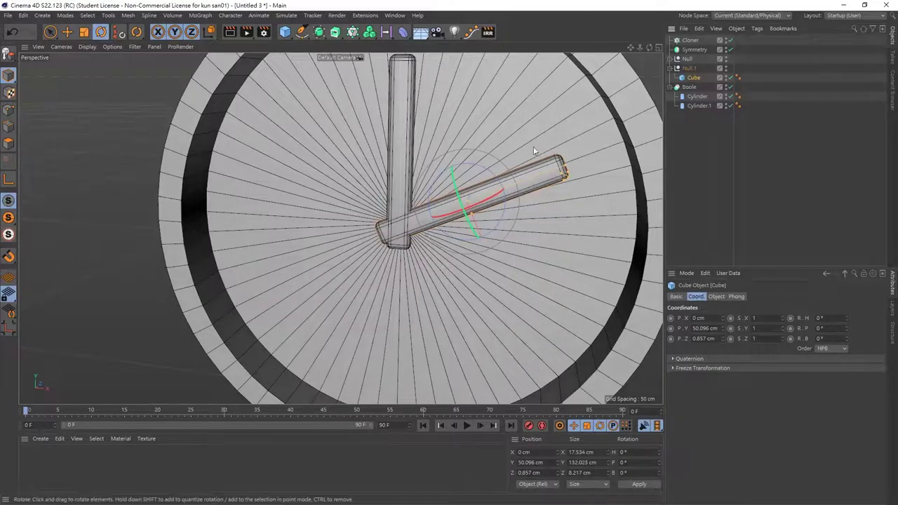
alt+drag(533, 146, 468, 191)
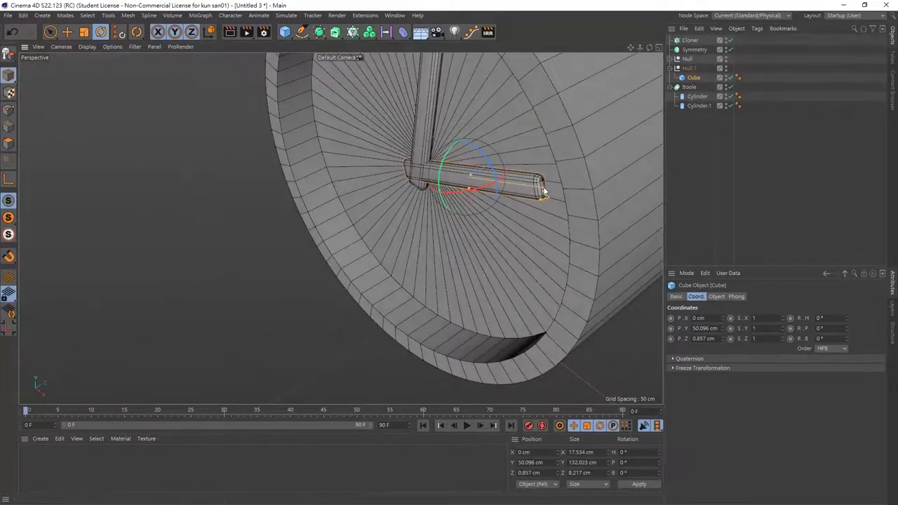
mouse_move(530, 191)
alt+mouse_down()
mouse_move(551, 174)
mouse_move(512, 188)
alt+mouse_up()
mouse_move(425, 188)
alt+mouse_down()
mouse_move(478, 168)
mouse_move(452, 184)
mouse_move(405, 191)
alt+mouse_up()
Step: Shorten the second hand's Cube and push Null.1 forward along Z
key(e)
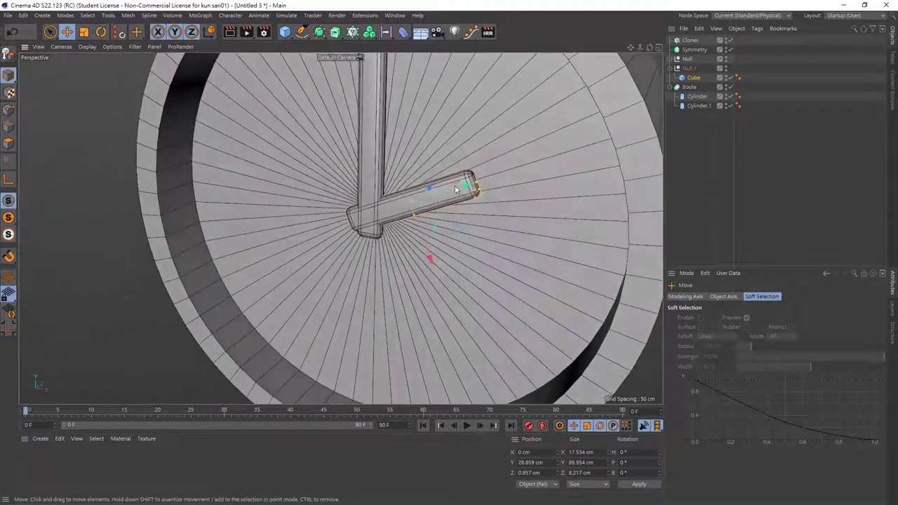
click(688, 68)
click(671, 68)
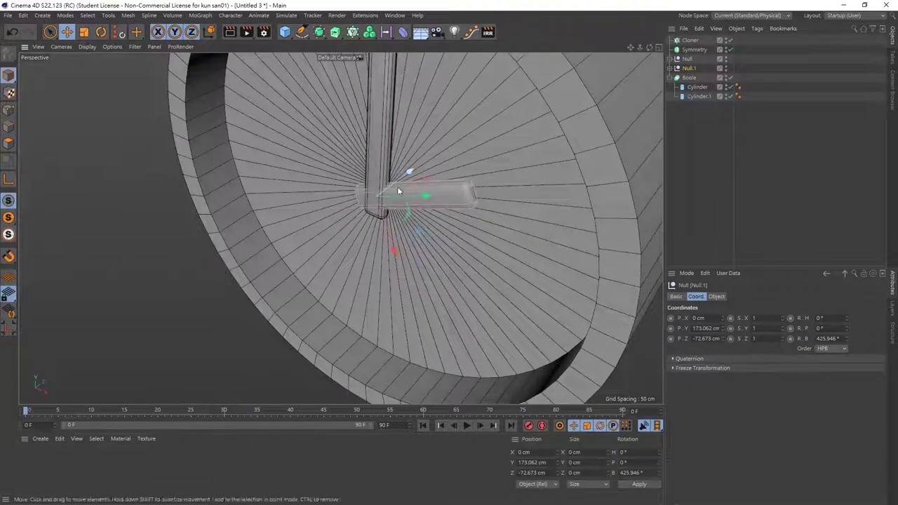
drag(398, 191, 393, 138)
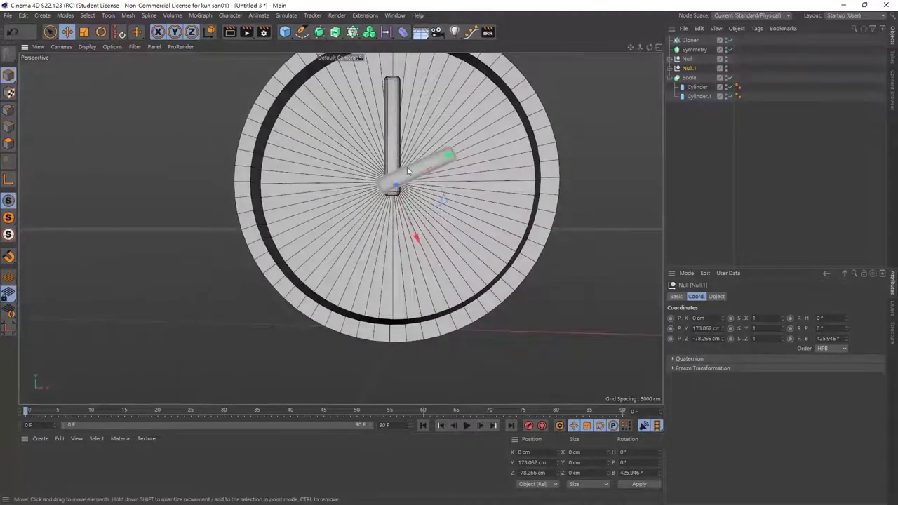
alt+drag(407, 170, 416, 198)
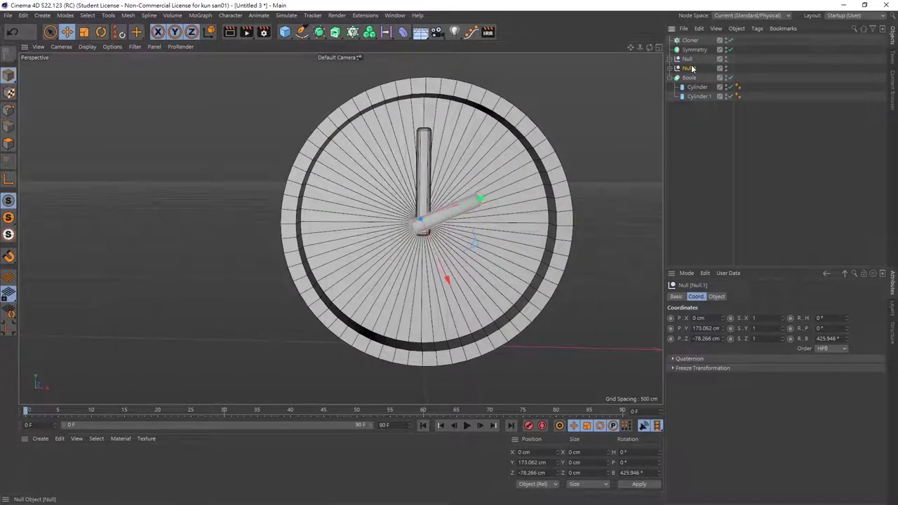
Step: Rotate the second and first hands' Nulls around the clock centre
key(r)
drag(449, 180, 481, 171)
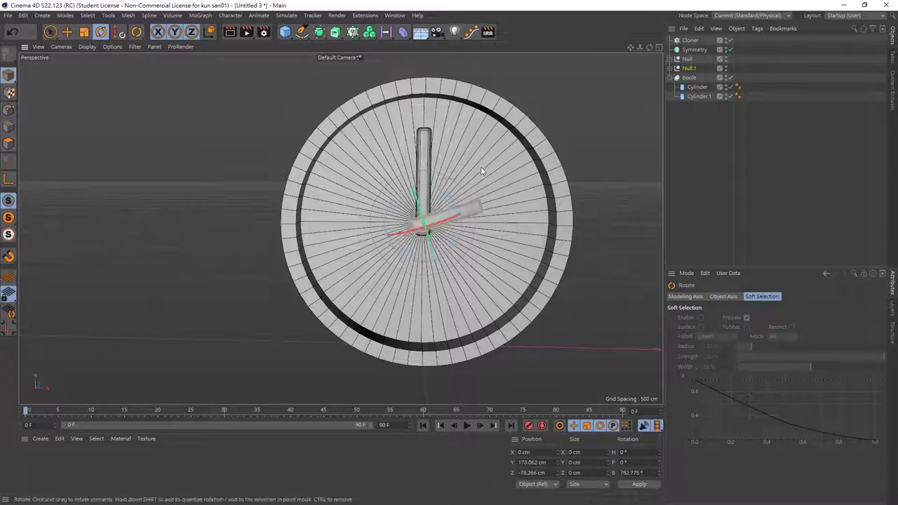
click(688, 60)
mouse_move(447, 195)
mouse_down()
mouse_move(361, 245)
mouse_move(479, 159)
mouse_move(424, 214)
mouse_move(378, 222)
mouse_move(348, 205)
mouse_move(456, 210)
mouse_up()
click(479, 159)
click(731, 162)
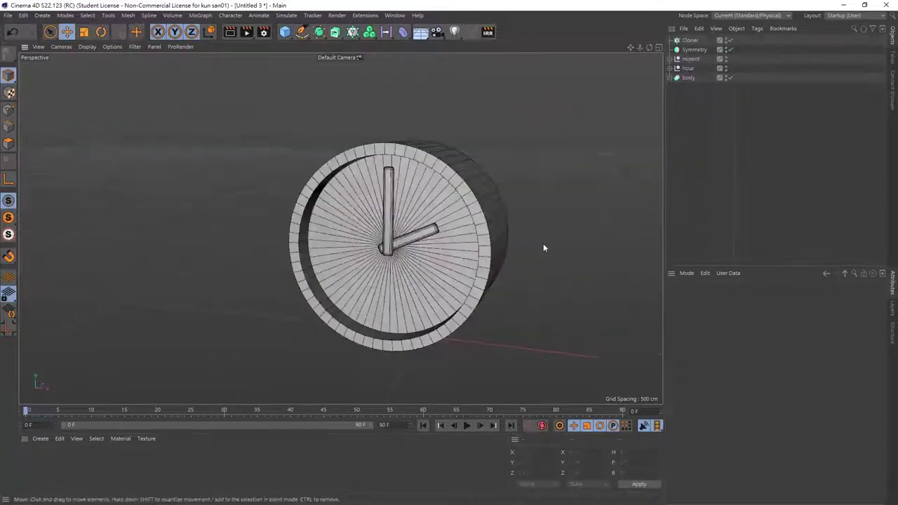
alt+drag(445, 261, 427, 244)
key(v)
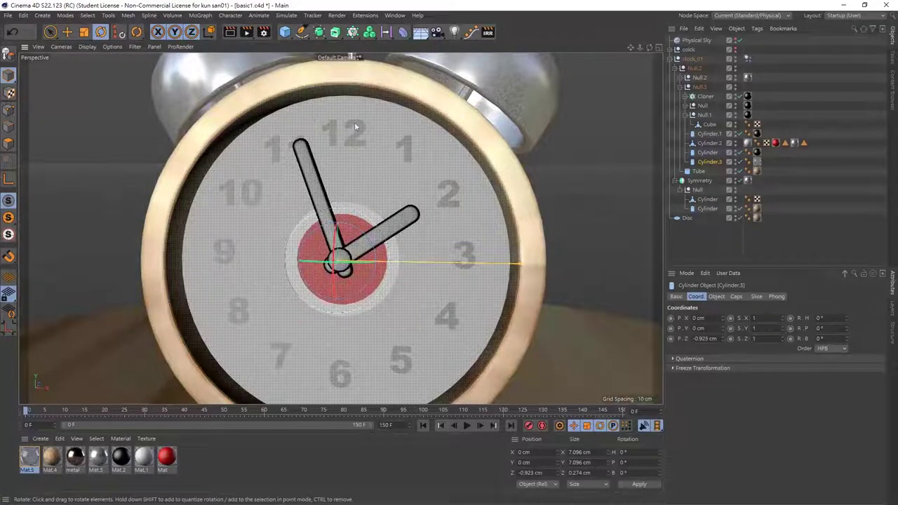
alt+drag(355, 122, 418, 135)
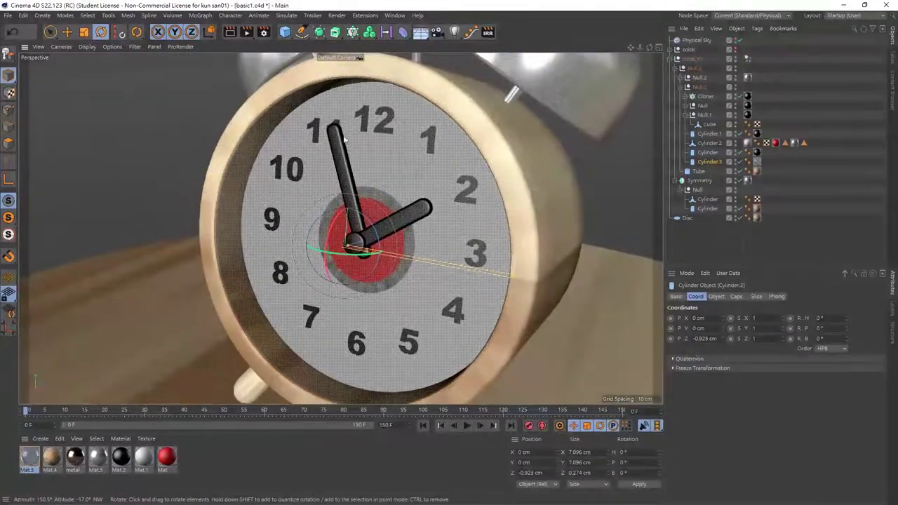
alt+drag(385, 138, 391, 143)
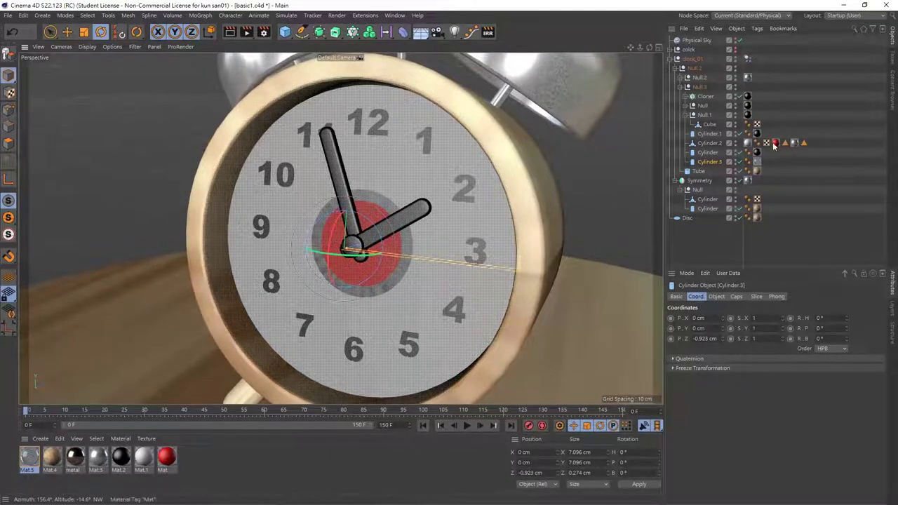
key(ctrl+shift+a)
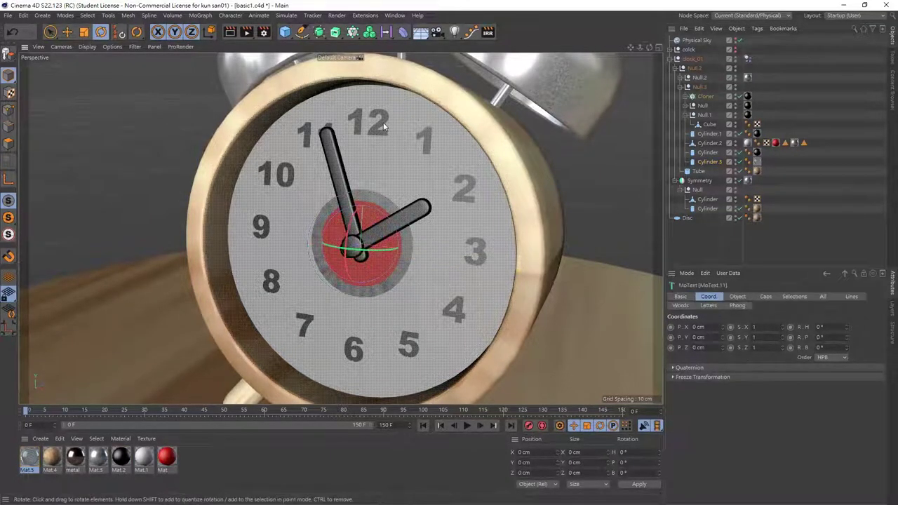
alt+drag(384, 127, 378, 122)
key(e)
click(704, 98)
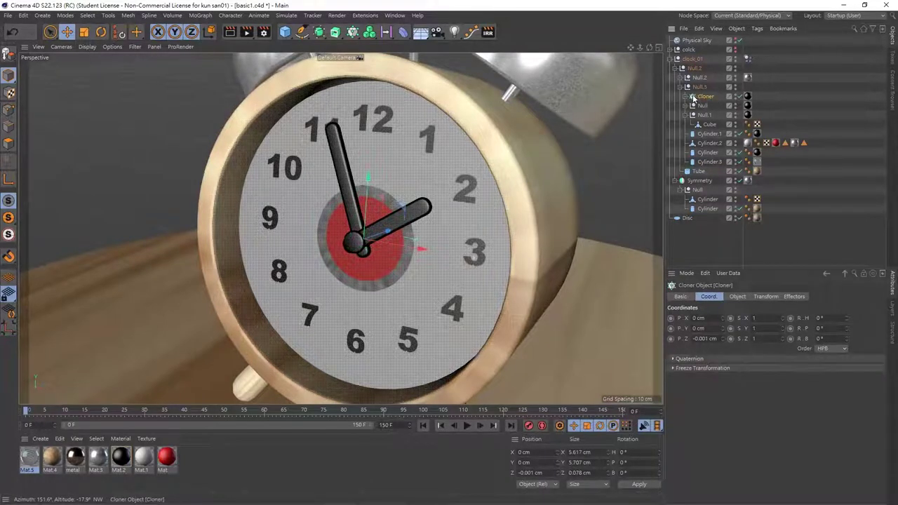
click(686, 97)
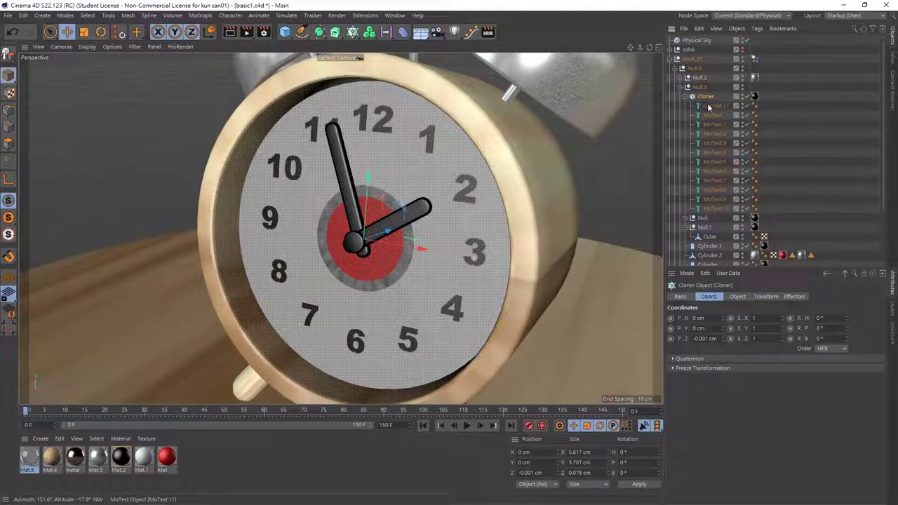
click(715, 116)
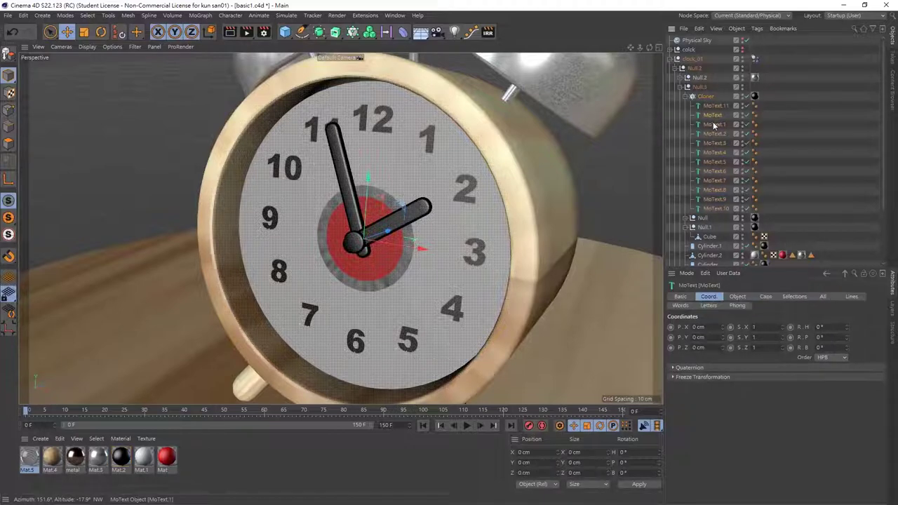
click(714, 124)
click(717, 107)
click(713, 116)
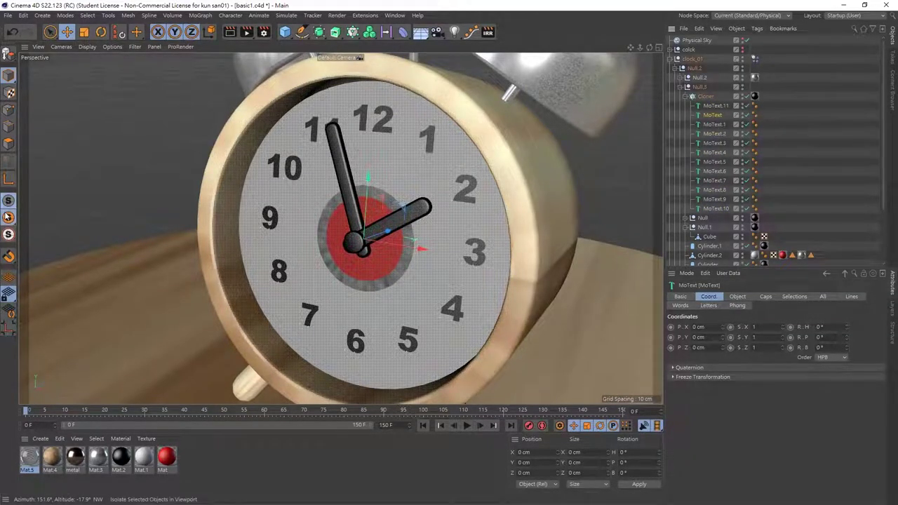
Step: Solo the clock numbers in the viewport and orbit close to the 2
click(9, 218)
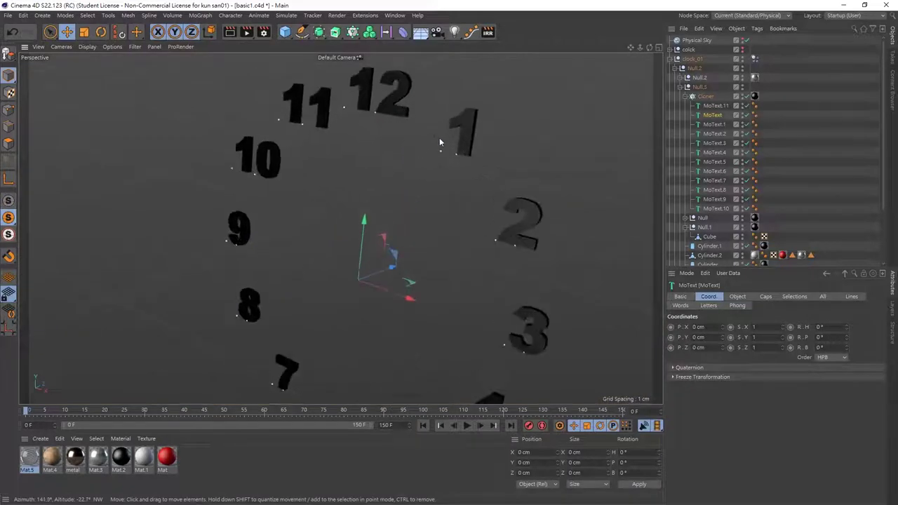
scroll(477, 146, down, 3)
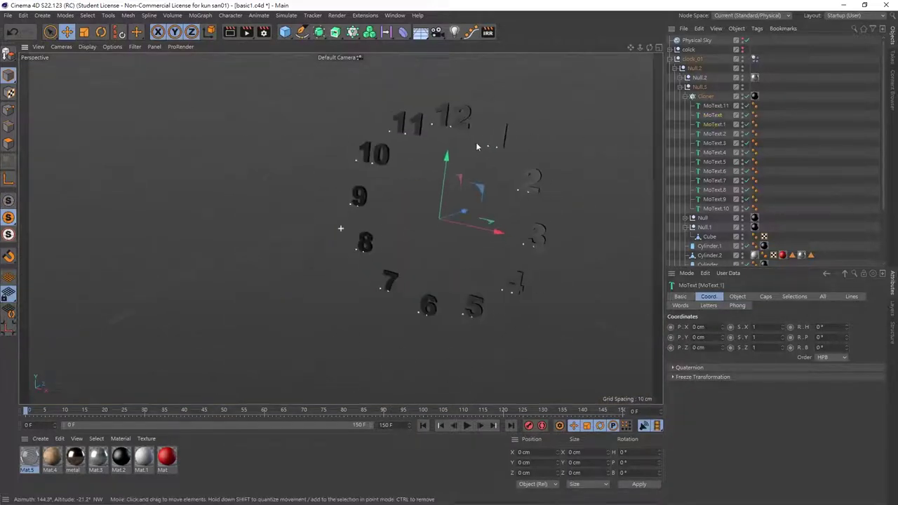
mouse_move(9, 217)
mouse_down()
mouse_move(28, 230)
mouse_move(28, 247)
mouse_up()
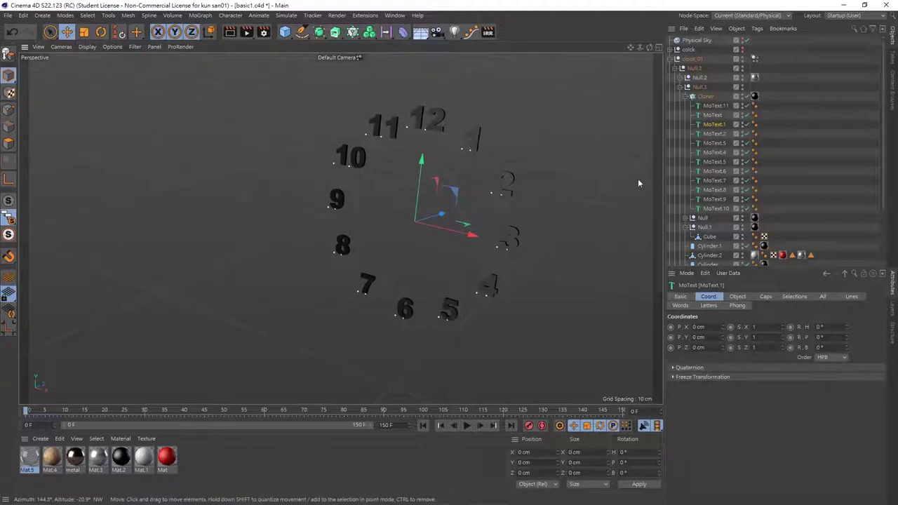
alt+drag(387, 202, 719, 121)
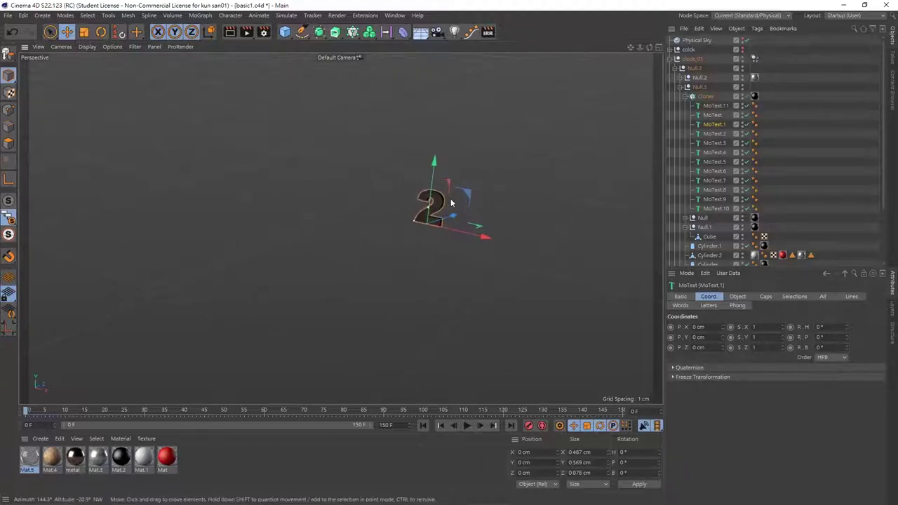
Step: Isolate MoText.2, the 3 and the 4 in turn, checking the 4's depth
click(718, 115)
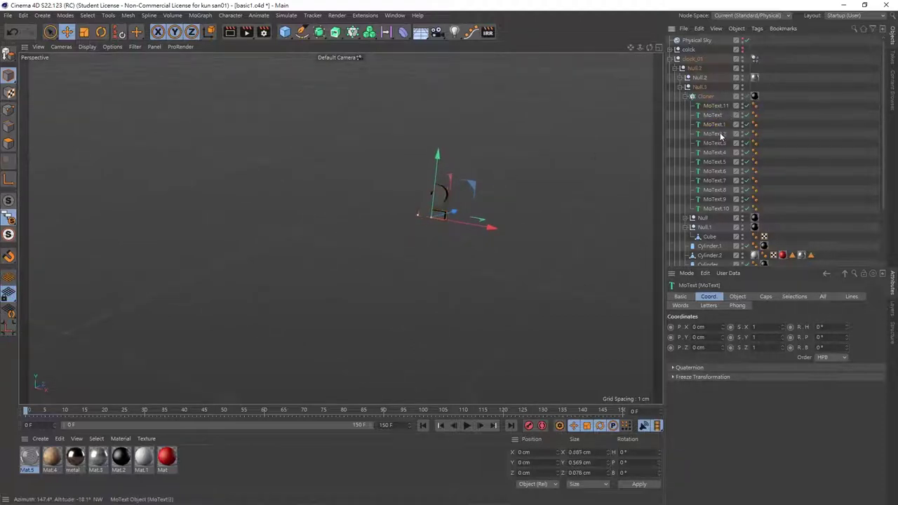
click(719, 132)
drag(9, 218, 48, 244)
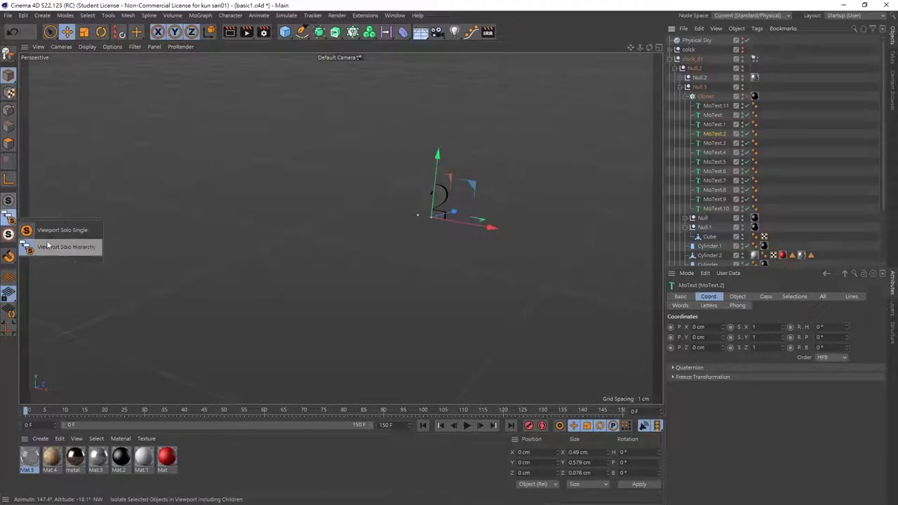
ctrl+click(715, 143)
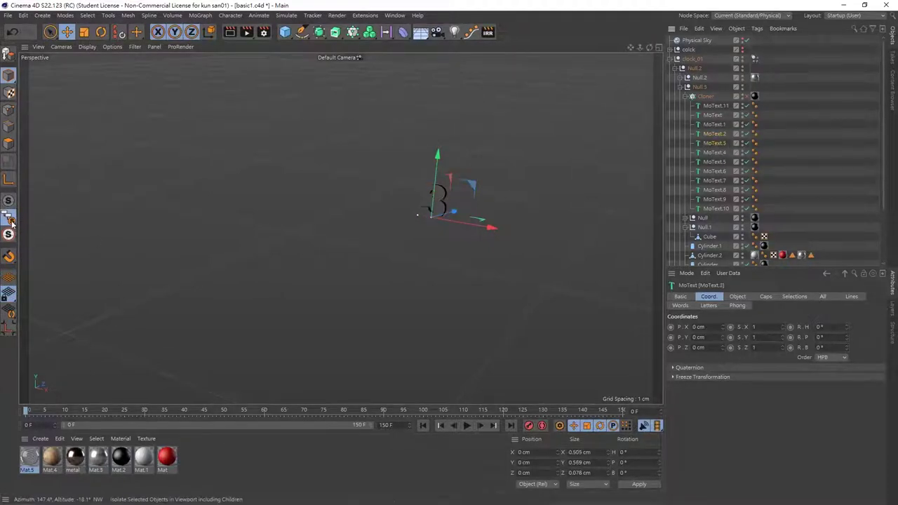
drag(12, 223, 49, 247)
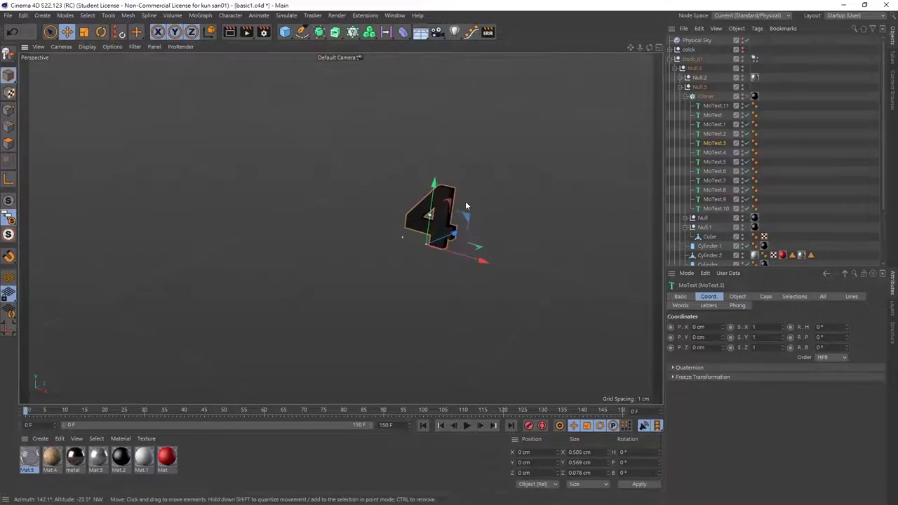
mouse_move(465, 205)
alt+mouse_down()
mouse_move(360, 190)
mouse_move(445, 209)
mouse_move(436, 177)
alt+mouse_up()
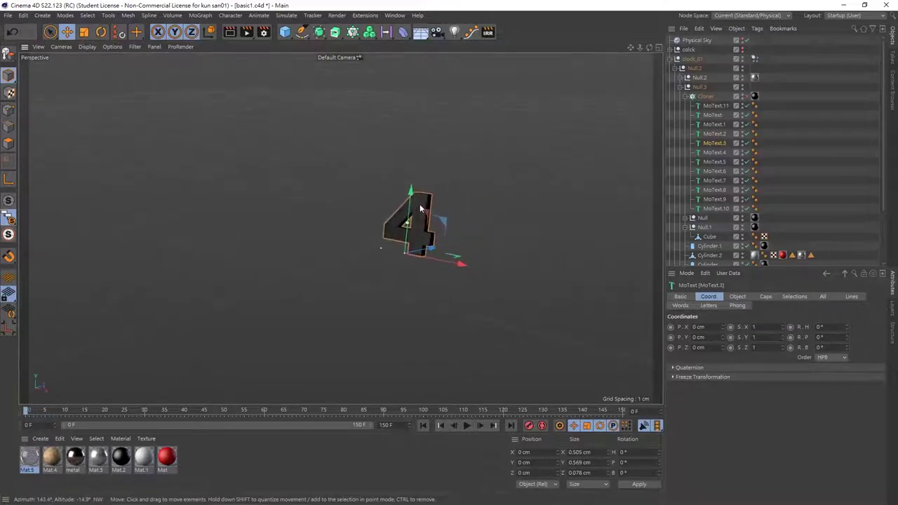
click(437, 175)
key(v)
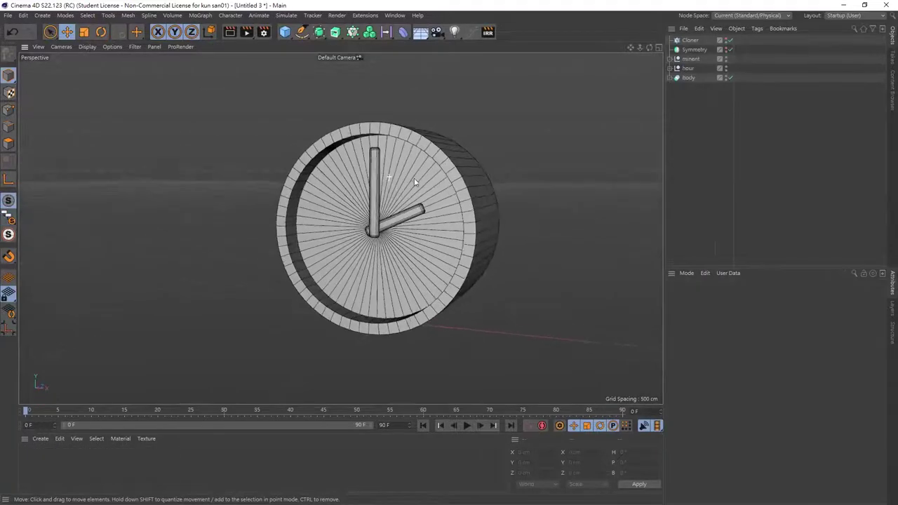
Step: Add a MoText object, move it forward beside the clock, and show its Object settings
click(354, 39)
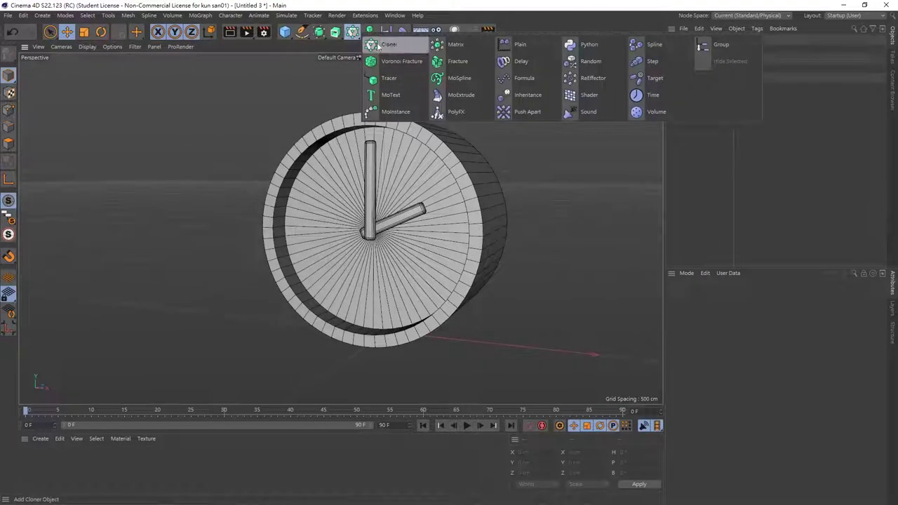
click(396, 97)
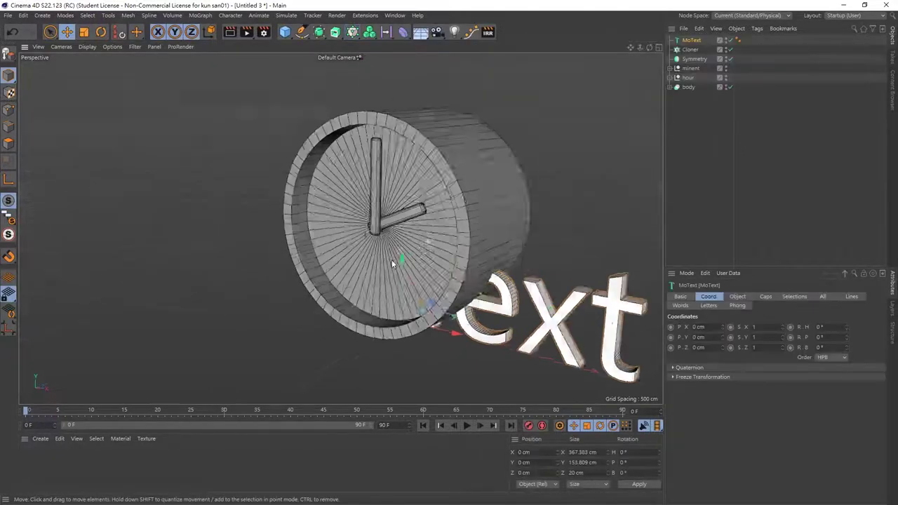
alt+drag(392, 259, 379, 260)
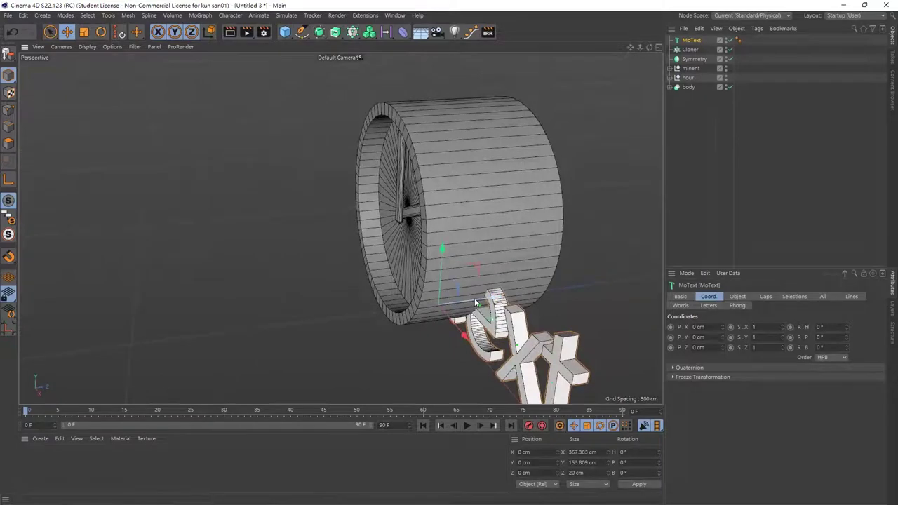
mouse_move(501, 342)
mouse_down()
mouse_move(346, 307)
mouse_move(308, 240)
mouse_up()
scroll(405, 250, up, 4)
scroll(405, 250, down, 2)
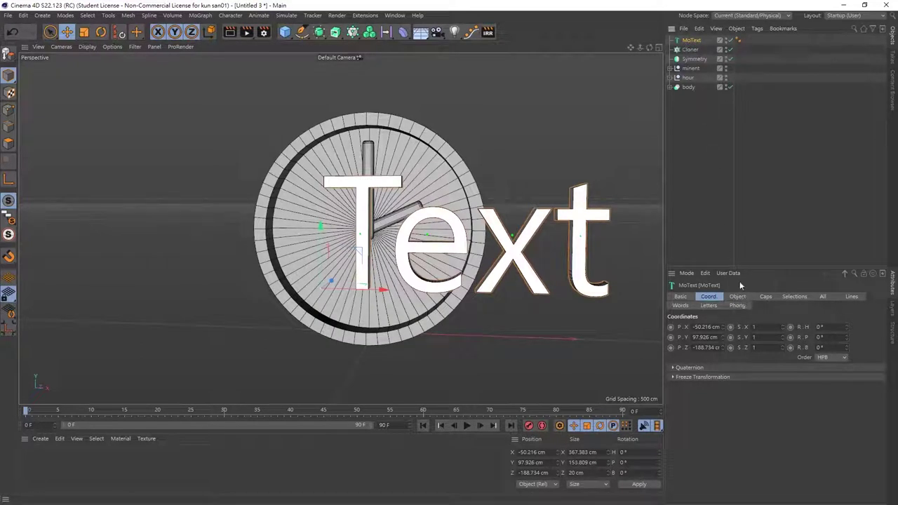
drag(742, 267, 741, 216)
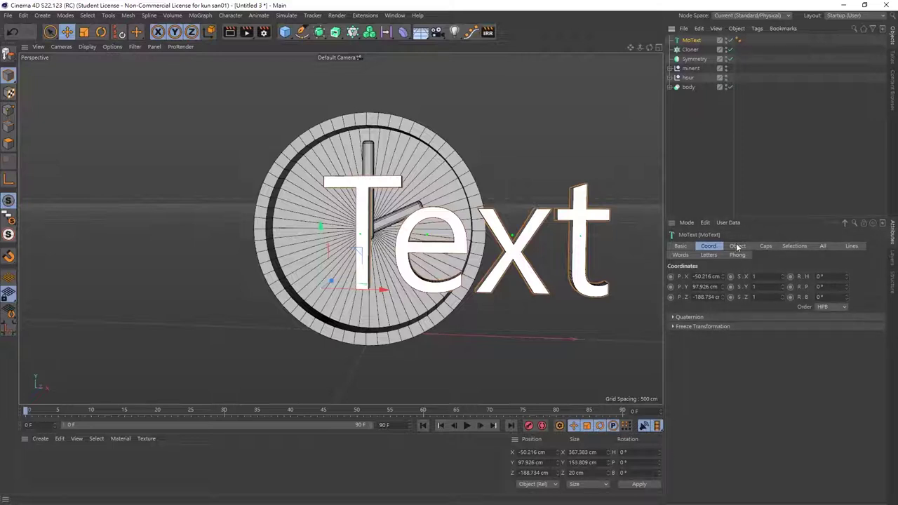
click(737, 246)
text(ABC)
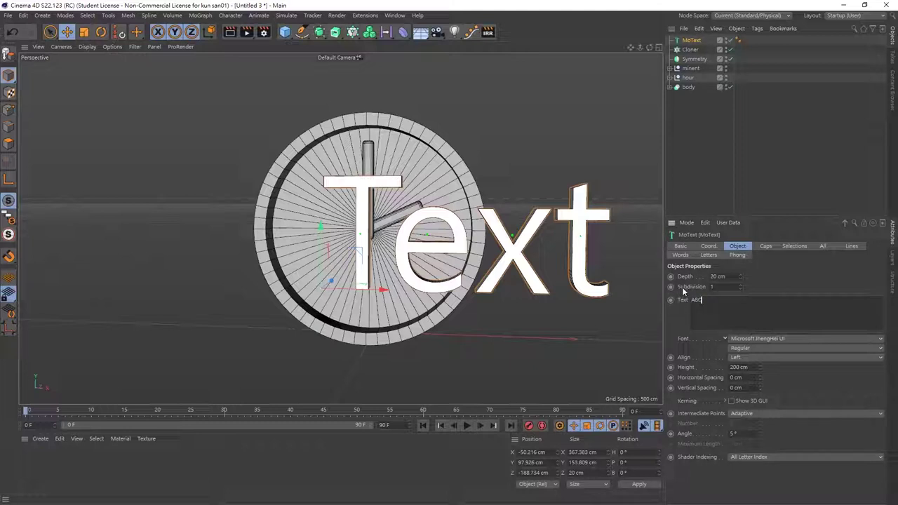
Step: Confirm the text as ABC and select the MoText's text field
click(450, 365)
alt+drag(435, 246, 411, 246)
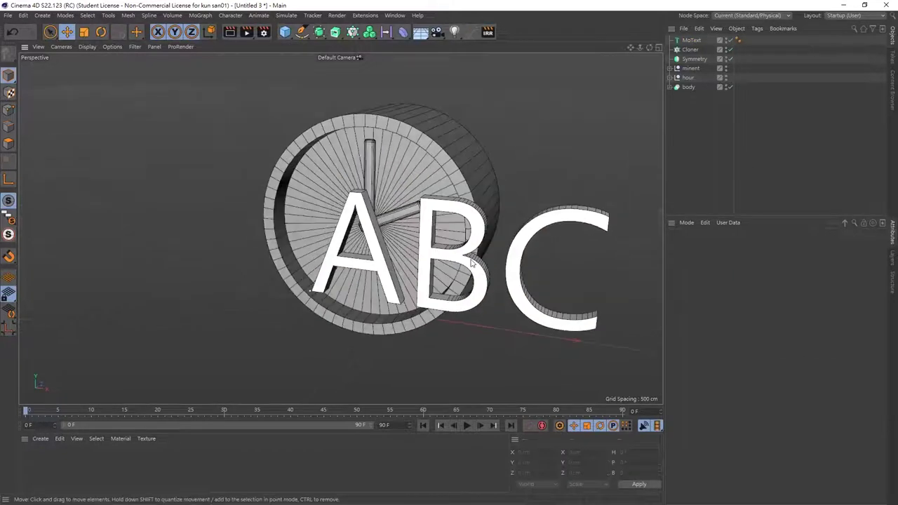
click(684, 28)
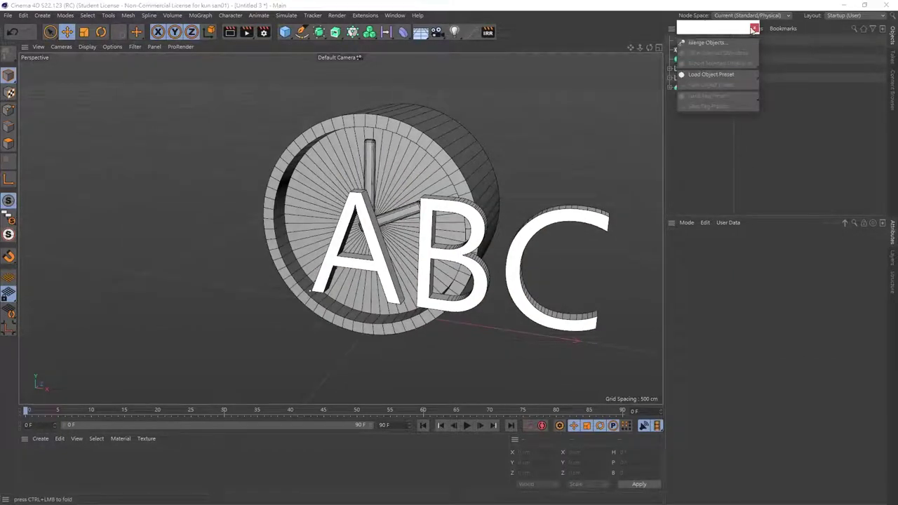
click(691, 40)
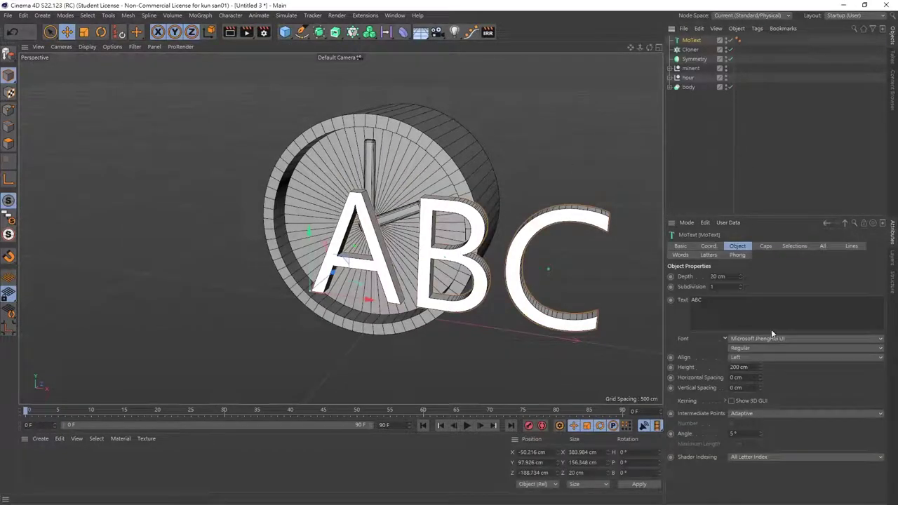
double_click(695, 300)
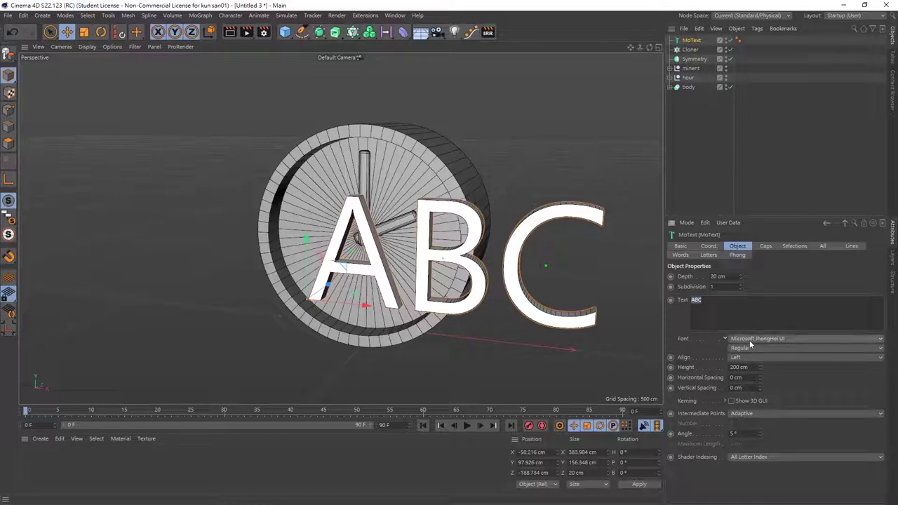
Step: Try Lucida Sans Typewriter and Leelawadee UI fonts, then pick Microsoft New Tai Lue
click(749, 340)
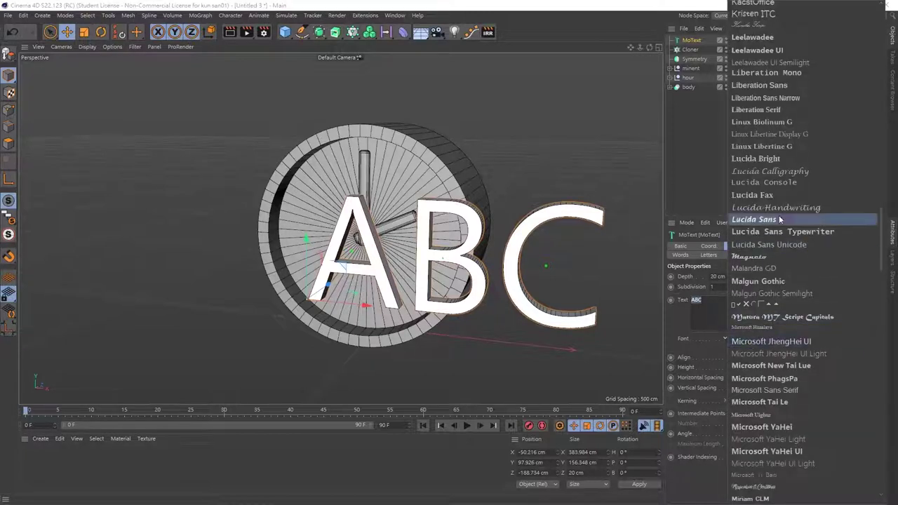
click(772, 220)
click(763, 339)
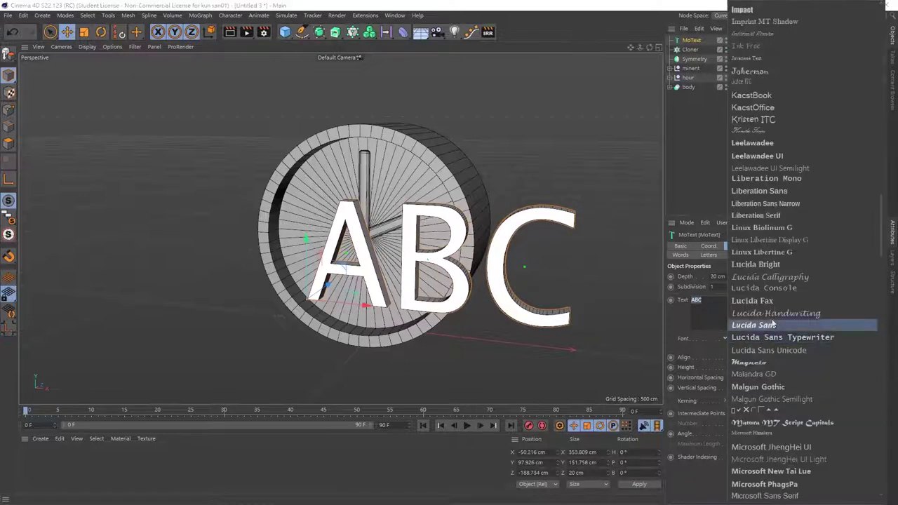
click(772, 169)
click(786, 335)
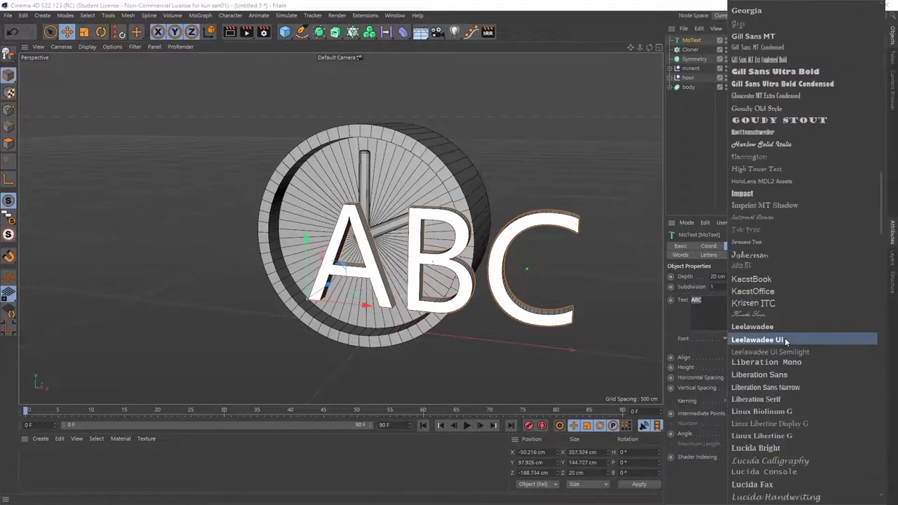
scroll(784, 314, down, 5)
scroll(783, 313, down, 8)
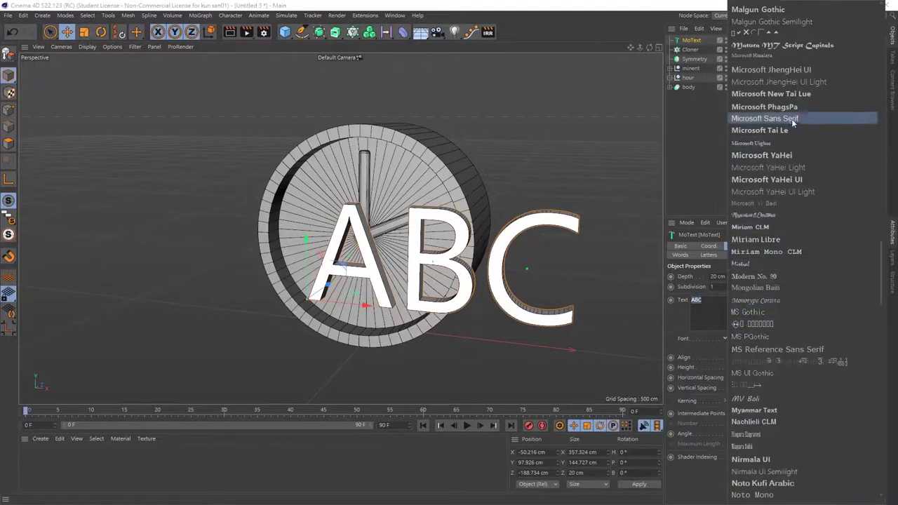
click(791, 93)
Step: Try Malgun Gothic Semilight, then return to Microsoft New Tai Lue
click(783, 338)
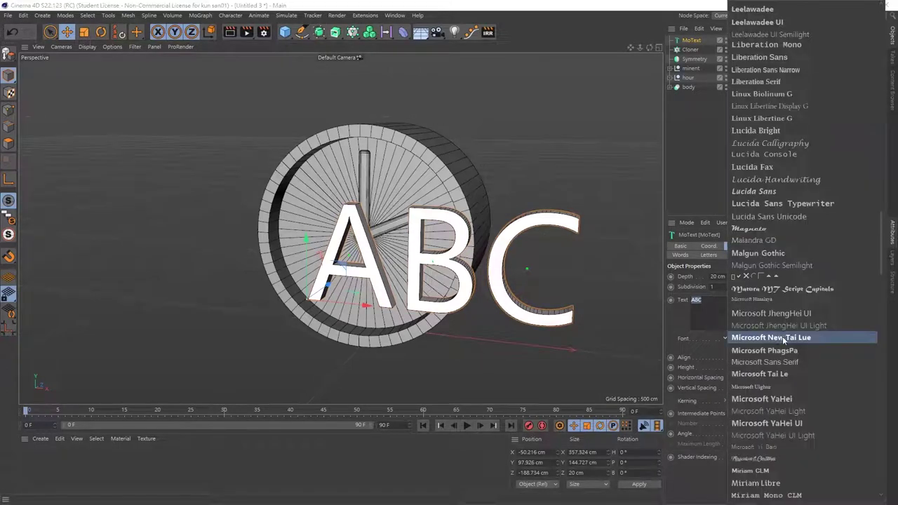
click(783, 337)
click(783, 337)
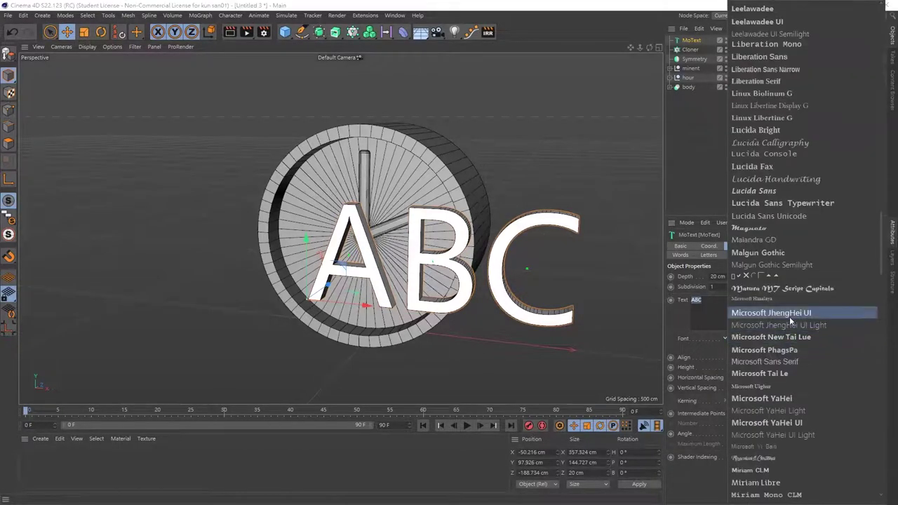
click(775, 265)
click(785, 338)
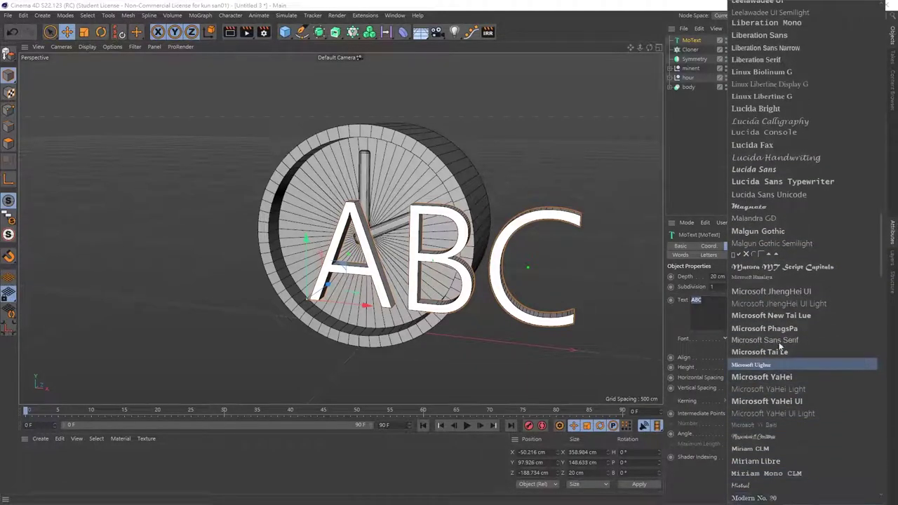
click(772, 314)
scroll(456, 267, up, 2)
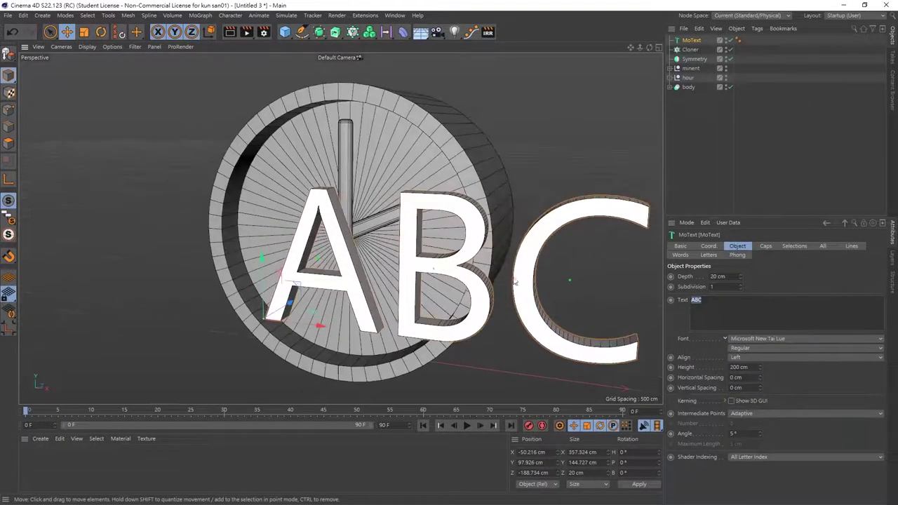
Step: Try a Bold weight, then set the ABC text back to Regular
click(769, 347)
click(761, 359)
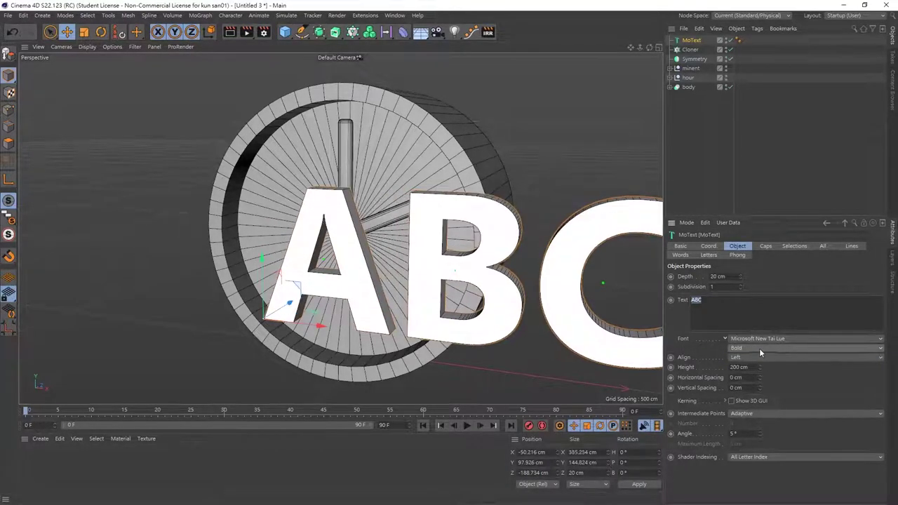
click(759, 348)
click(761, 365)
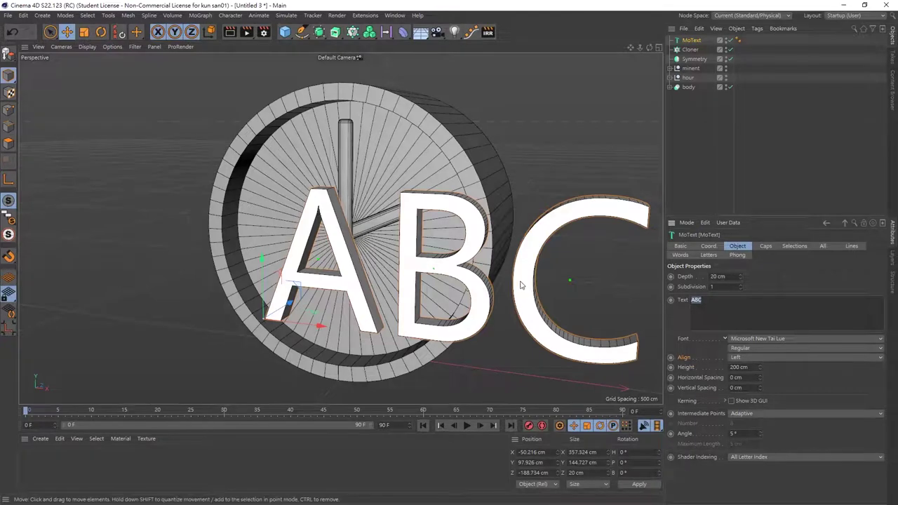
scroll(523, 281, down, 2)
scroll(525, 279, down, 1)
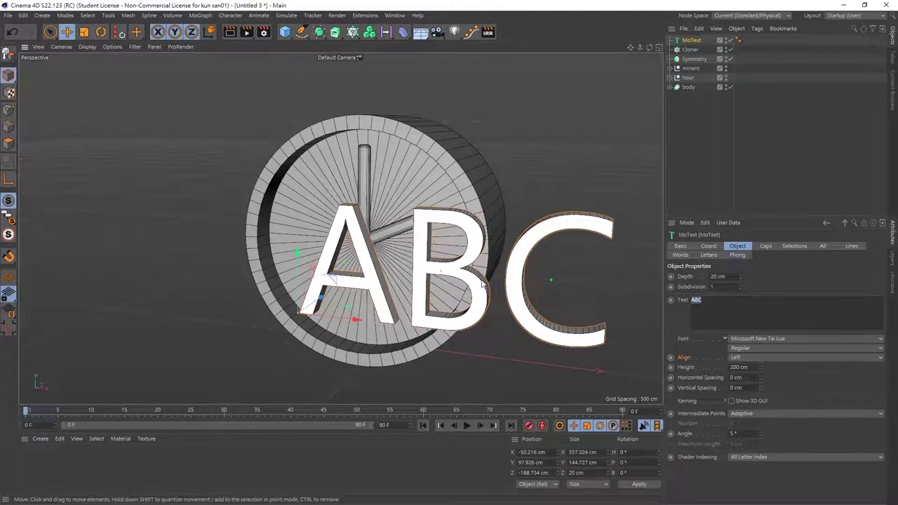
Step: Set the ABC text alignment to Middle after trying Right
click(745, 357)
click(747, 377)
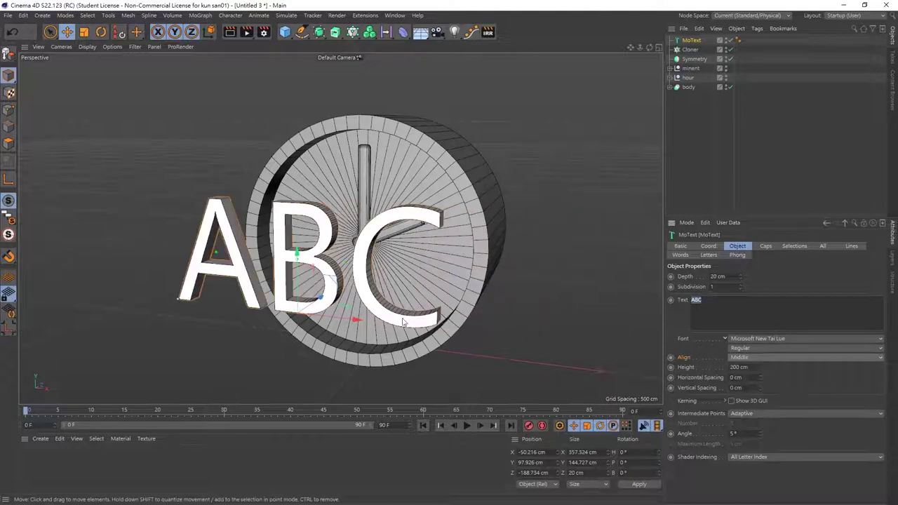
alt+drag(335, 309, 367, 320)
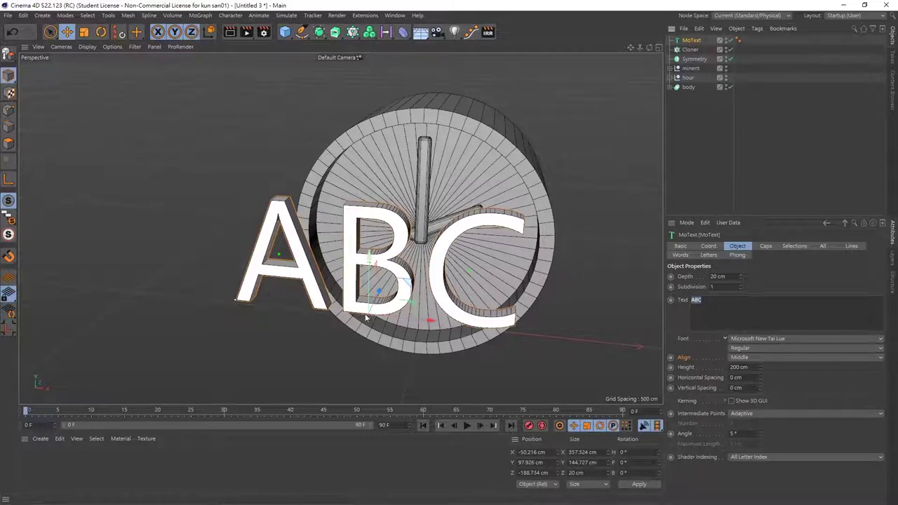
click(793, 358)
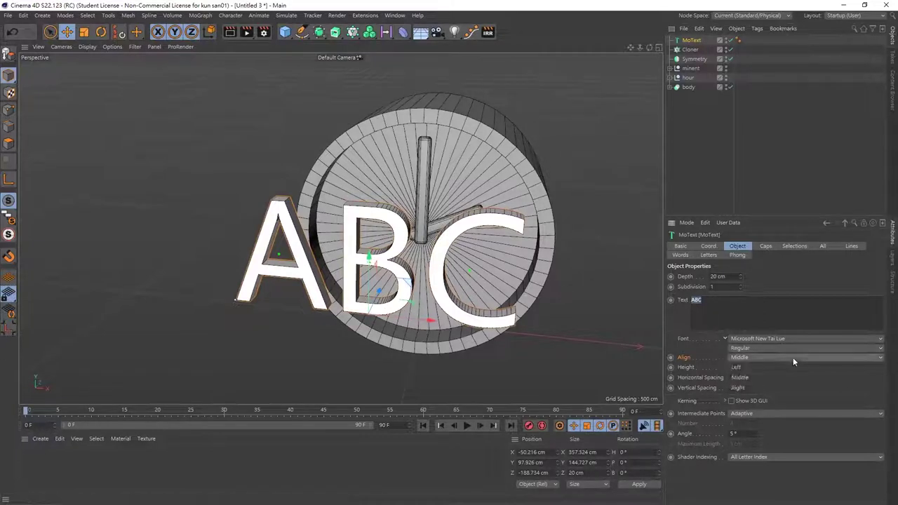
click(786, 387)
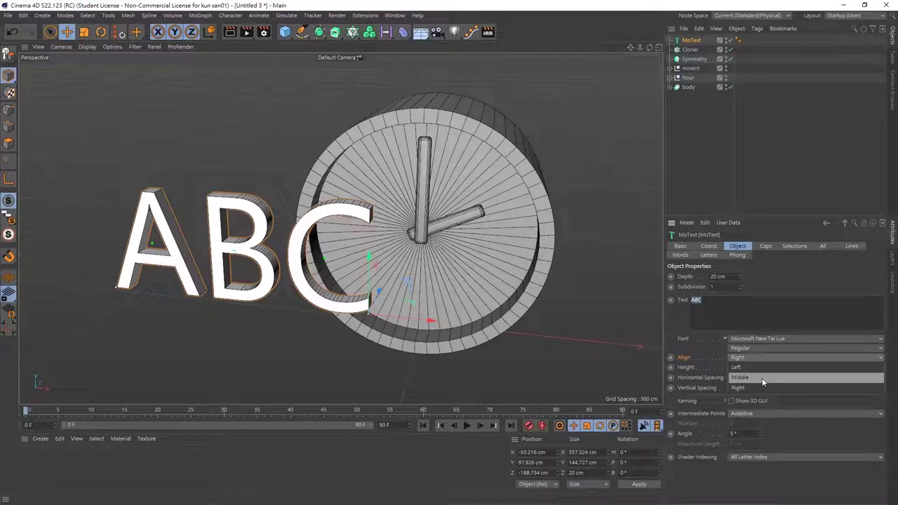
click(763, 379)
mouse_move(379, 288)
alt+mouse_down()
mouse_move(414, 287)
mouse_move(383, 277)
alt+mouse_up()
Step: Move the ABC text to the top of the clock face and settle its height at 40 cm
drag(761, 368, 402, 249)
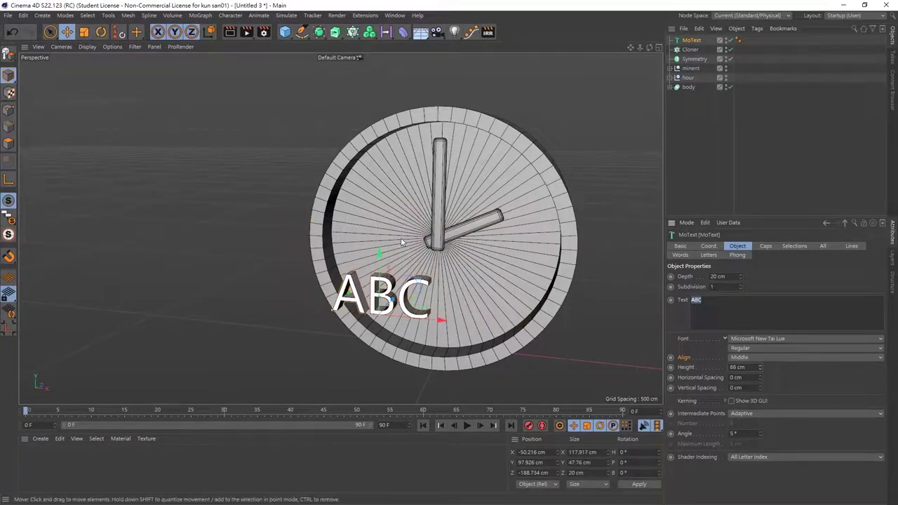
middle_click(402, 242)
middle_click(454, 269)
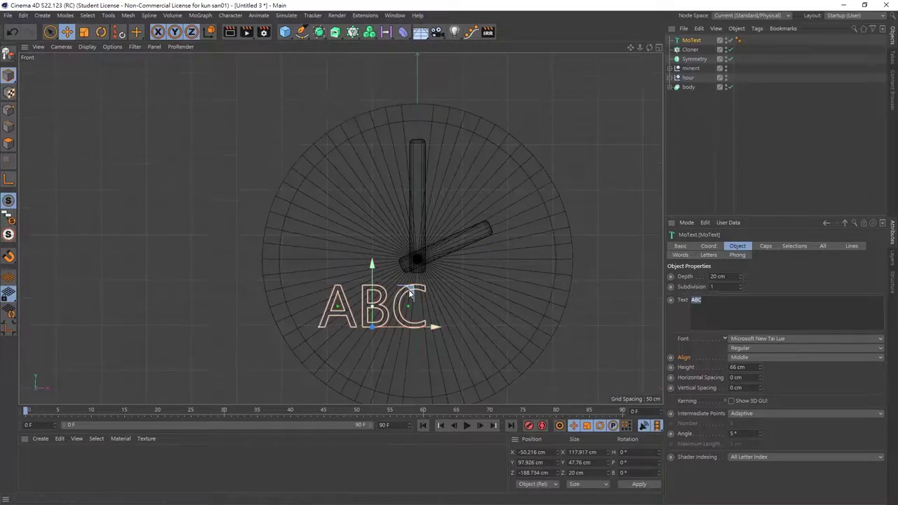
drag(410, 292, 457, 140)
scroll(457, 140, up, 2)
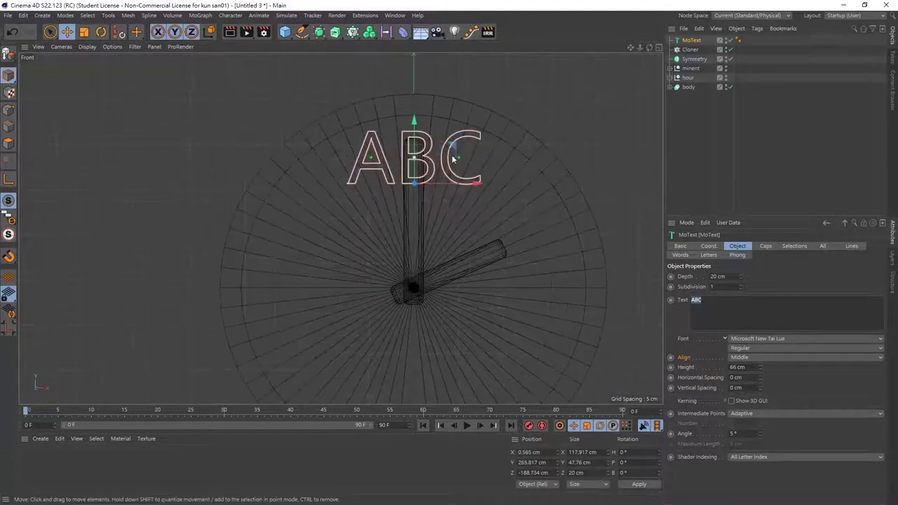
drag(759, 367, 759, 407)
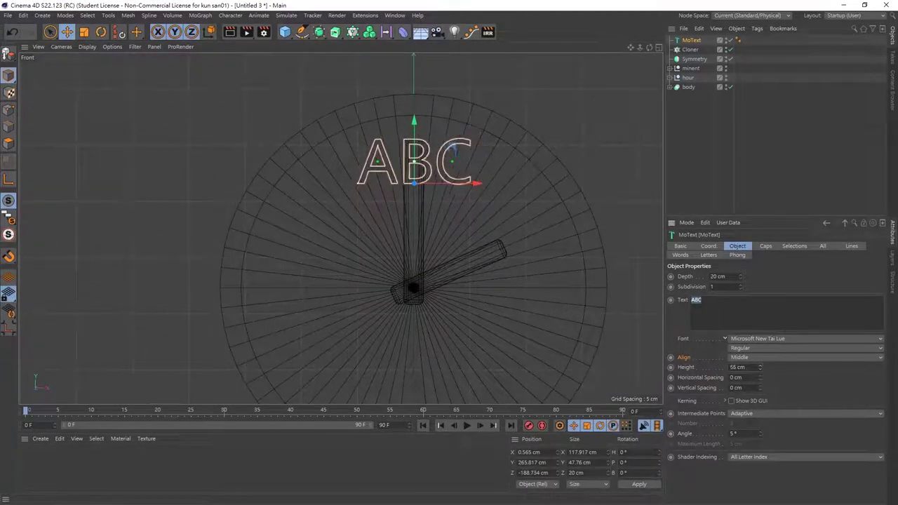
drag(760, 368, 759, 329)
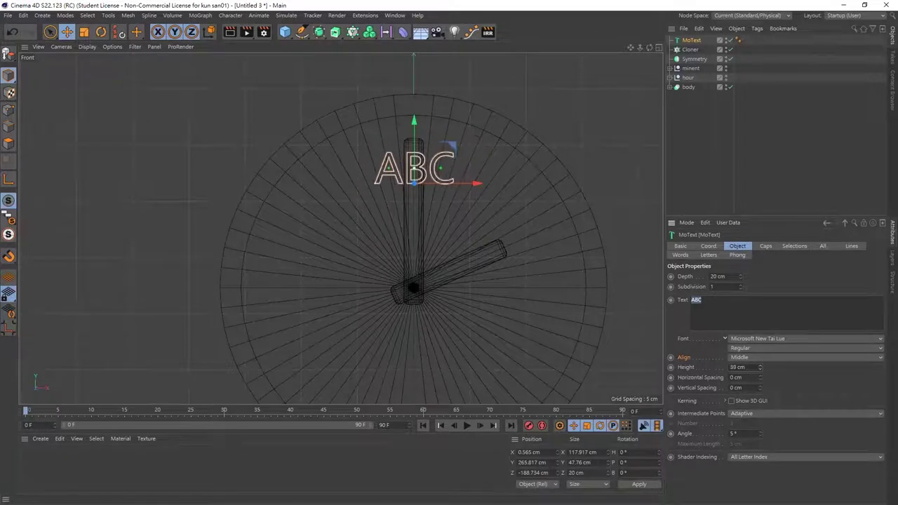
drag(759, 368, 759, 414)
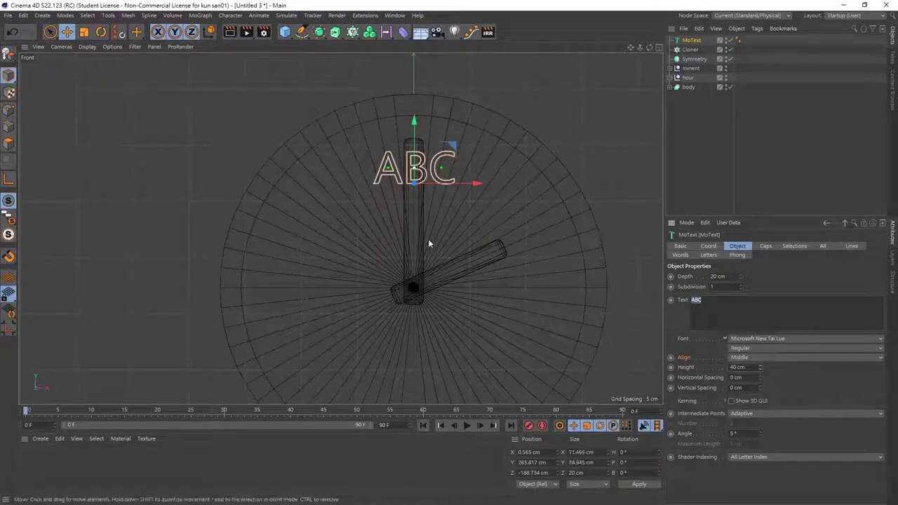
key(F1)
Step: Set the ABC text depth to 2 cm
mouse_move(188, 168)
alt+mouse_down()
mouse_move(321, 227)
mouse_move(361, 225)
alt+mouse_up()
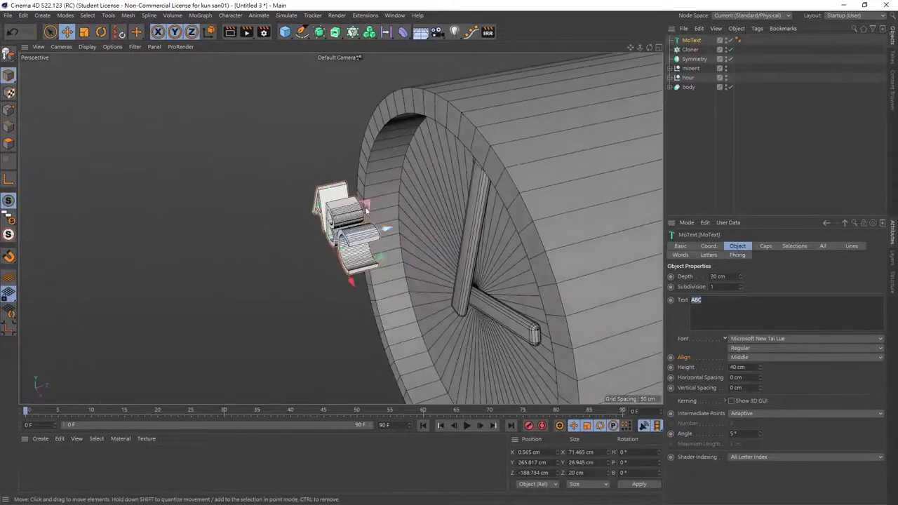
click(702, 277)
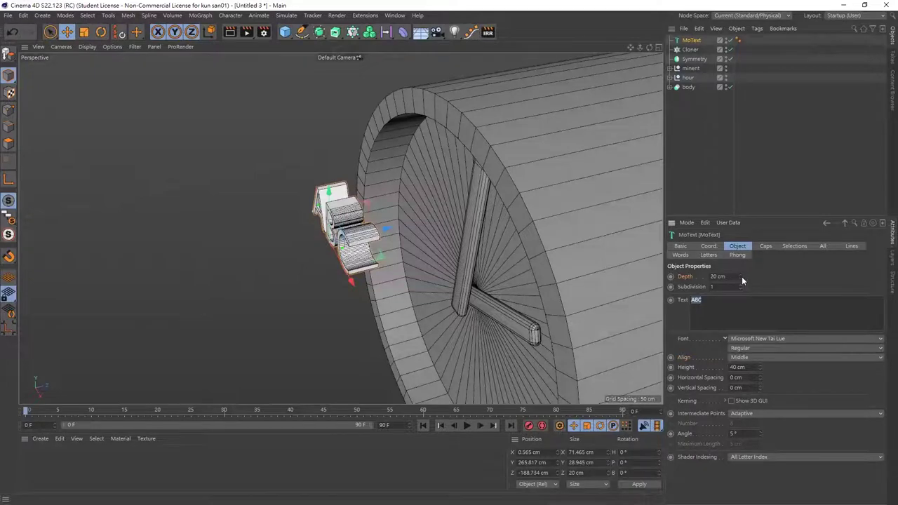
key(o)
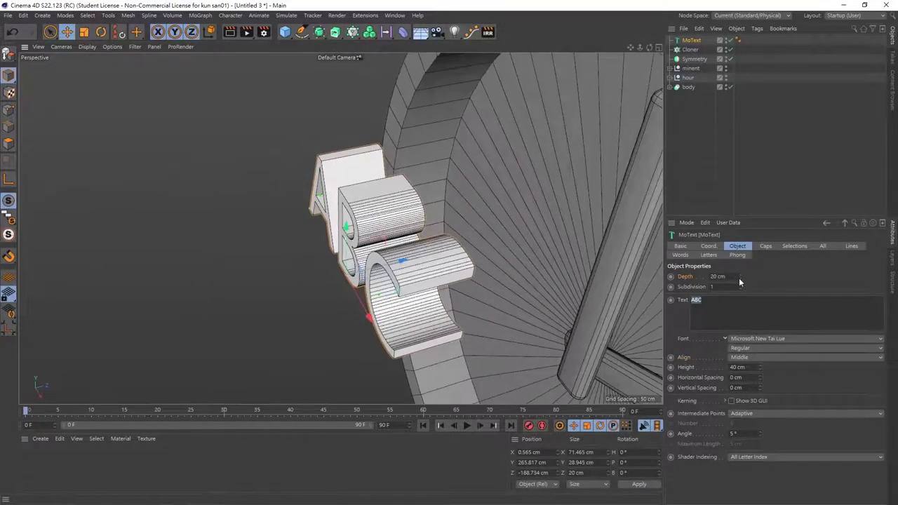
click(730, 276)
text(2)
key(Return)
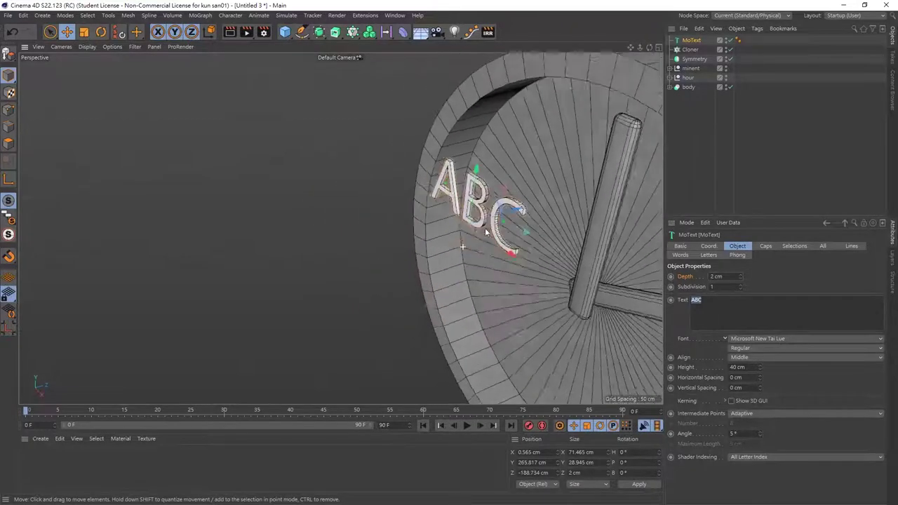
mouse_move(512, 258)
alt+mouse_down()
mouse_move(559, 184)
mouse_move(478, 239)
mouse_move(549, 242)
mouse_move(498, 235)
alt+mouse_up()
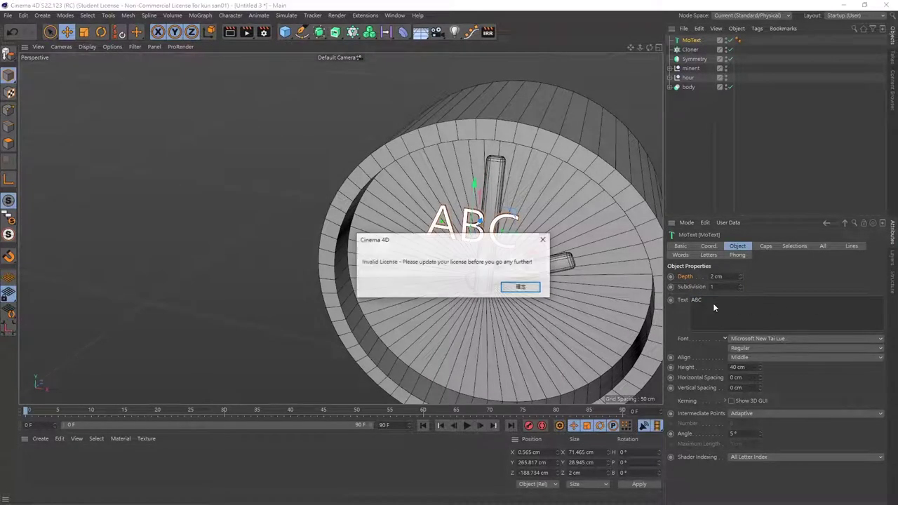
Step: Dismiss the invalid-license warning and Release & Assign the student license in the License Manager
click(519, 287)
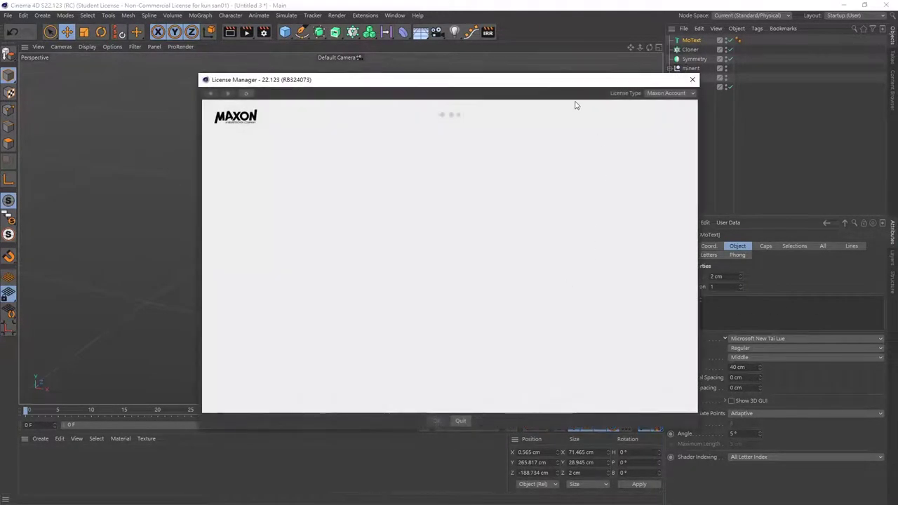
drag(579, 85, 598, 115)
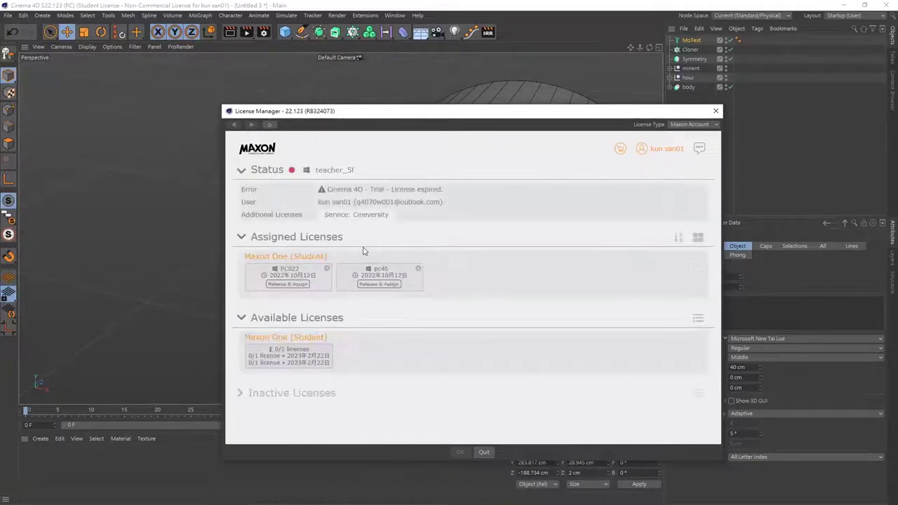
click(378, 284)
click(459, 303)
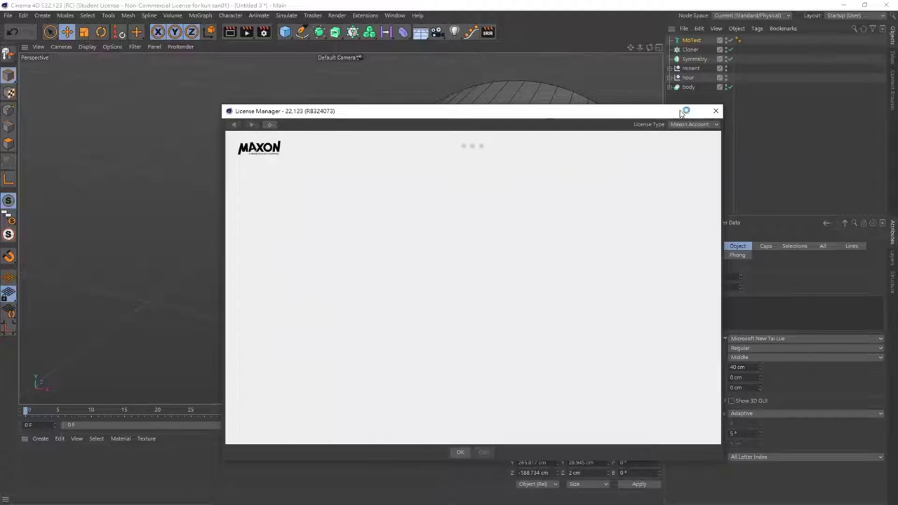
Step: Change the first MoText numeral's text from ABC to 1
click(717, 112)
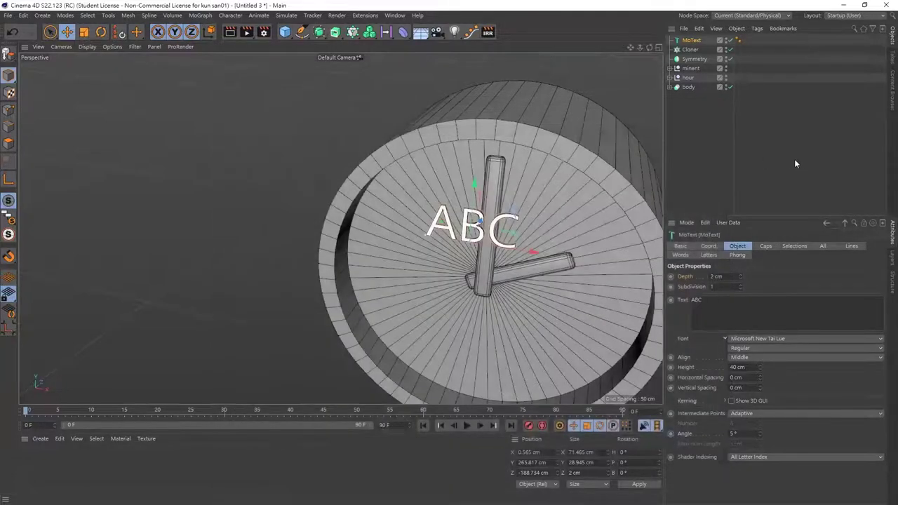
mouse_move(456, 211)
alt+mouse_down()
mouse_move(400, 201)
mouse_move(437, 210)
alt+mouse_up()
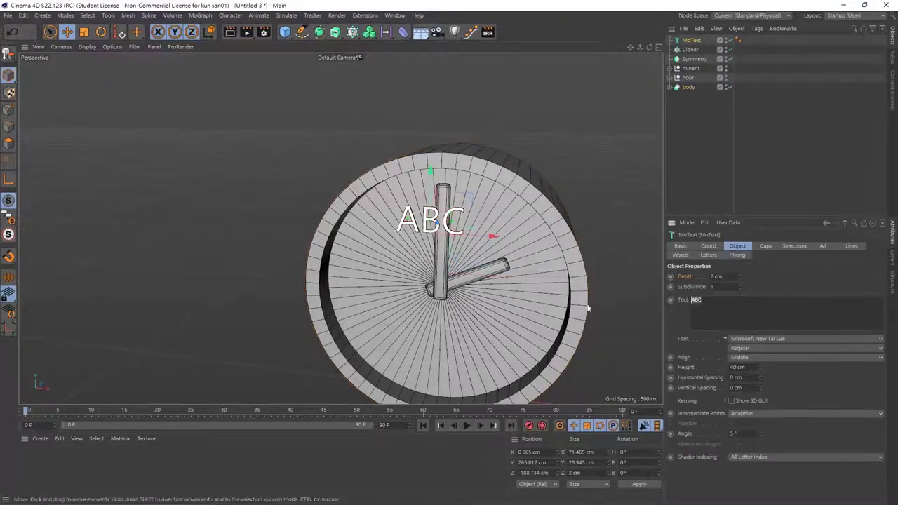
key(BackSpace)
key(BackSpace)
key(BackSpace)
text(1)
click(826, 146)
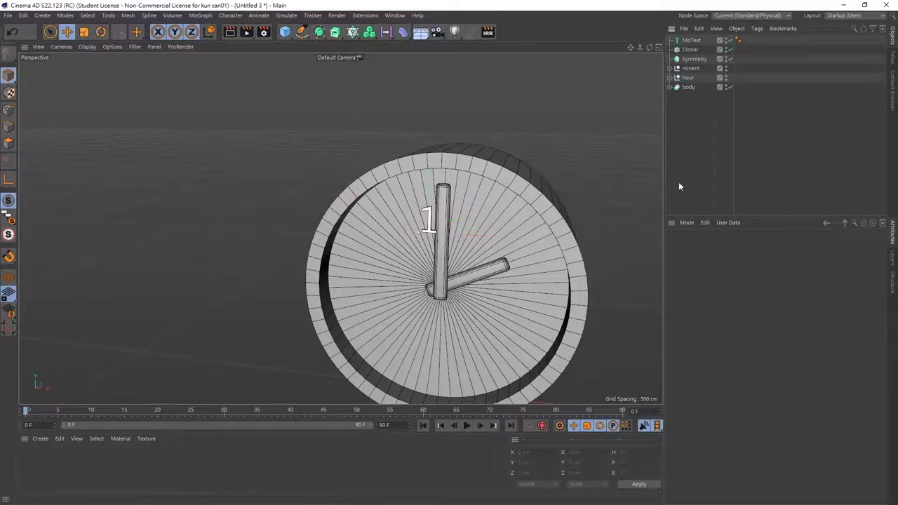
Step: Duplicate the numeral as MoText.1 and set its text to 2
click(688, 41)
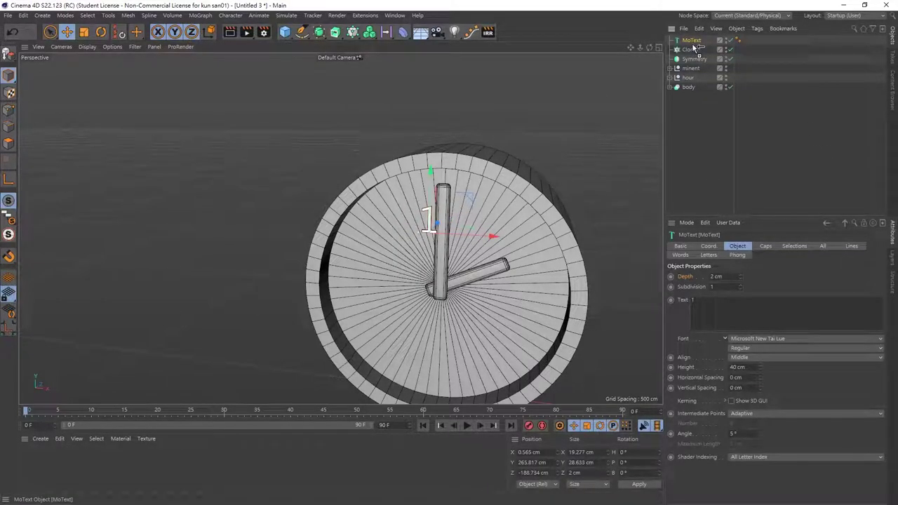
ctrl+drag(693, 46, 693, 49)
click(696, 302)
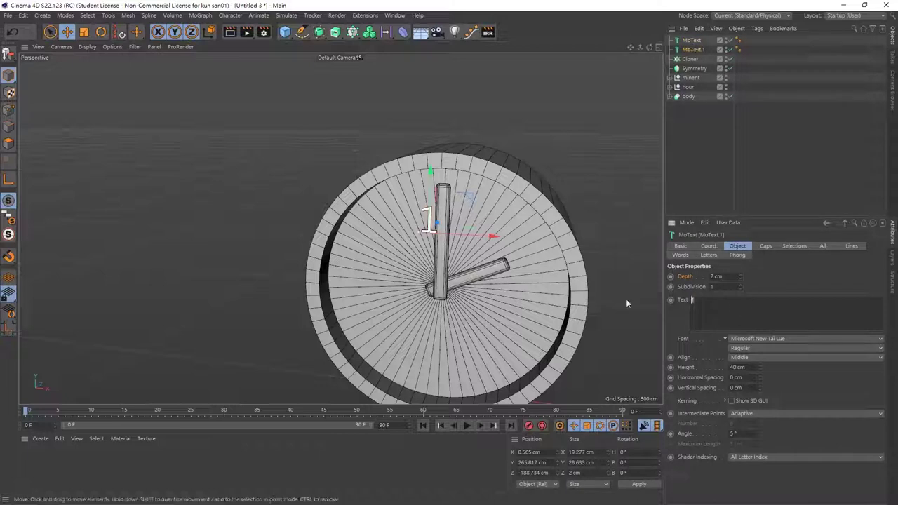
text(2)
click(684, 191)
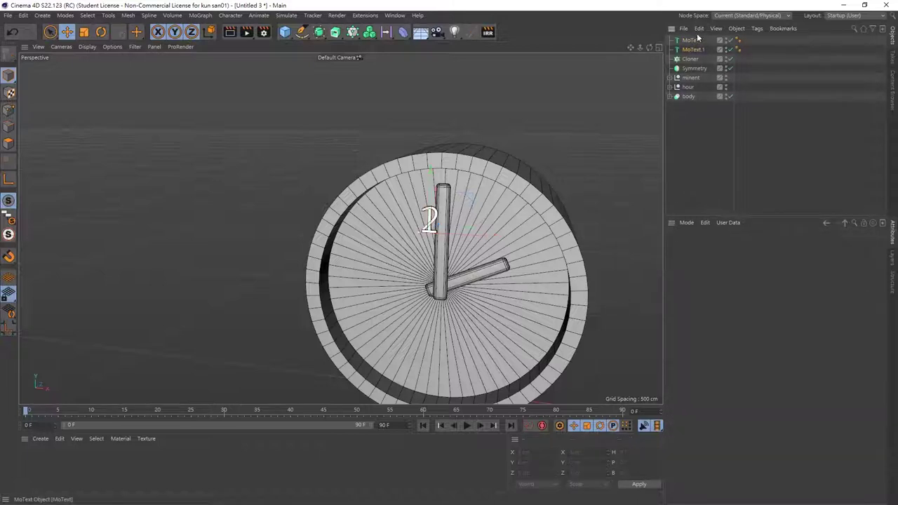
click(692, 50)
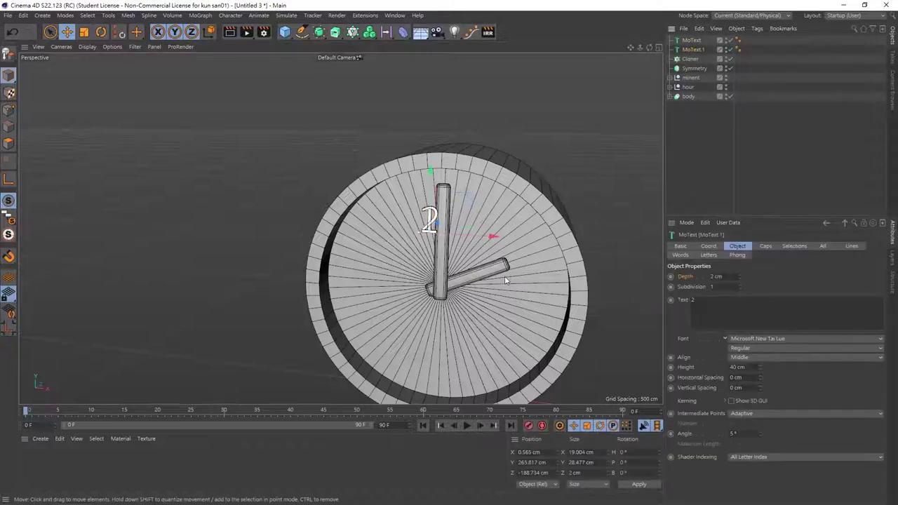
scroll(425, 246, up, 1)
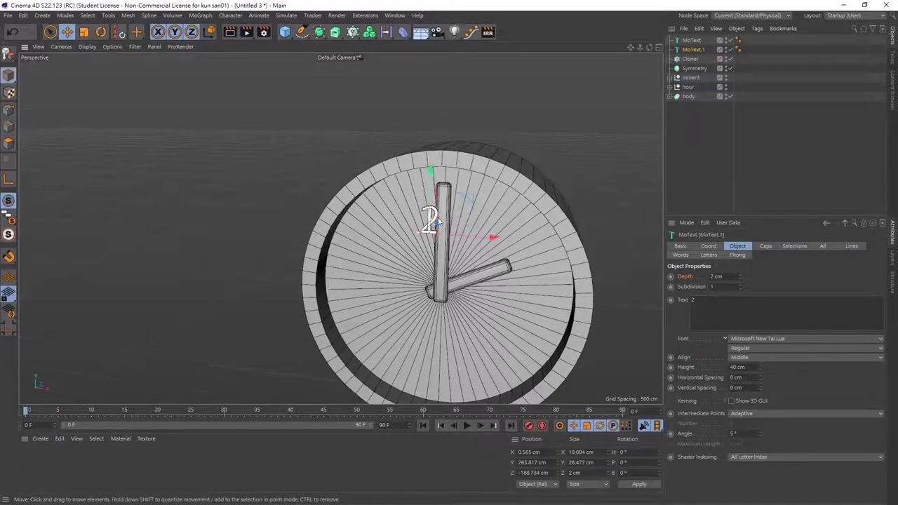
scroll(418, 235, up, 1)
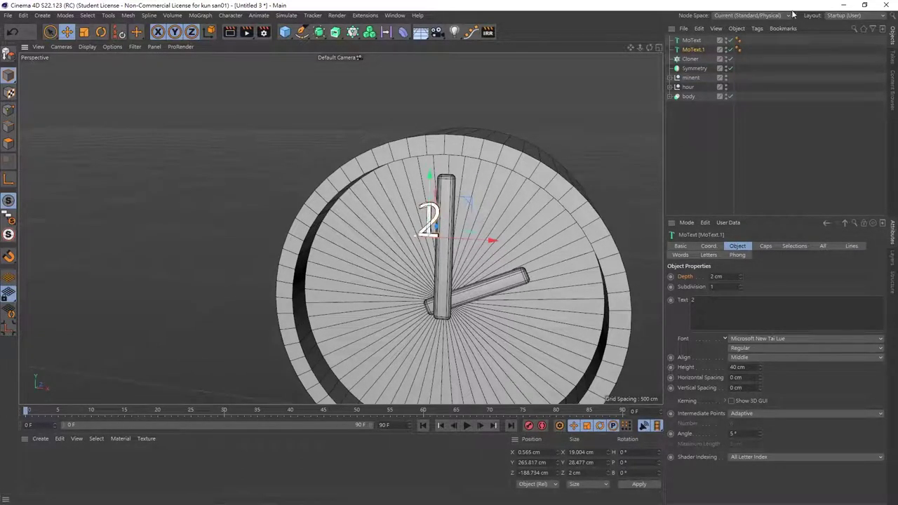
Step: Make another numeral copy, undoing an accidental move, and set its text to 3
ctrl+drag(694, 52, 694, 60)
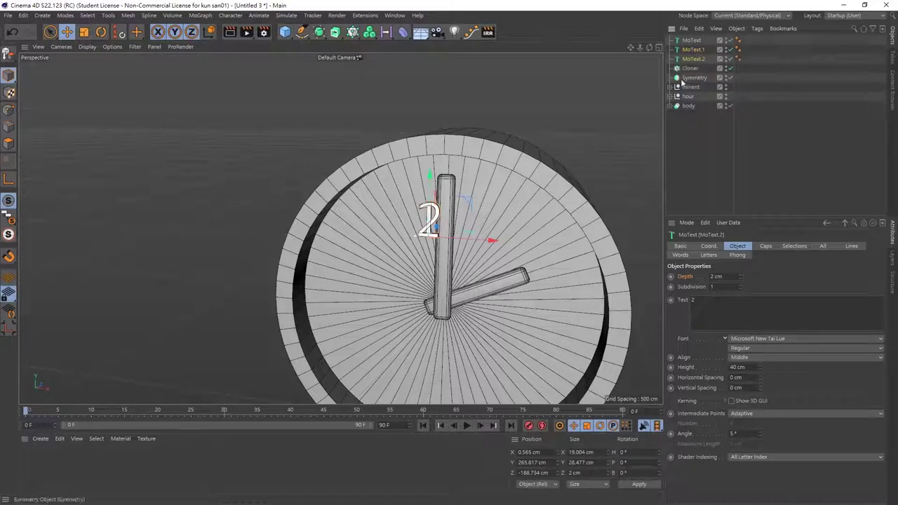
drag(468, 203, 520, 172)
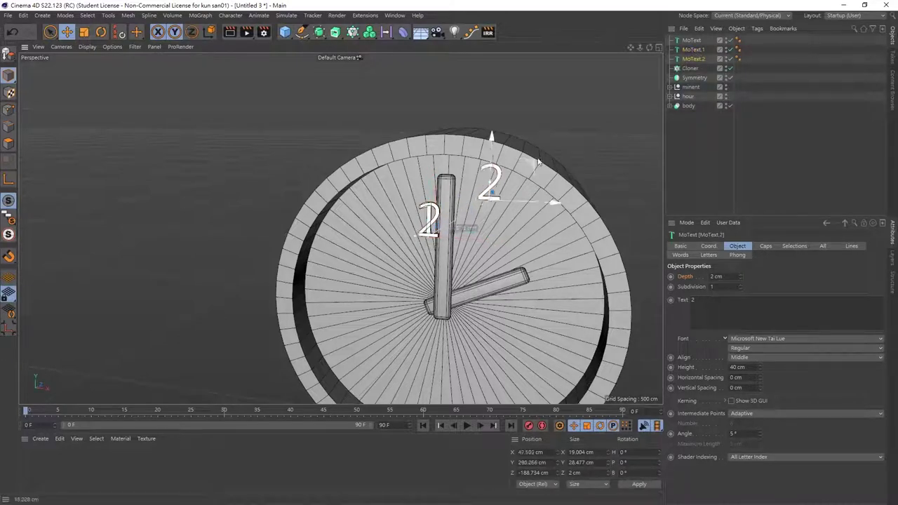
key(ctrl+z)
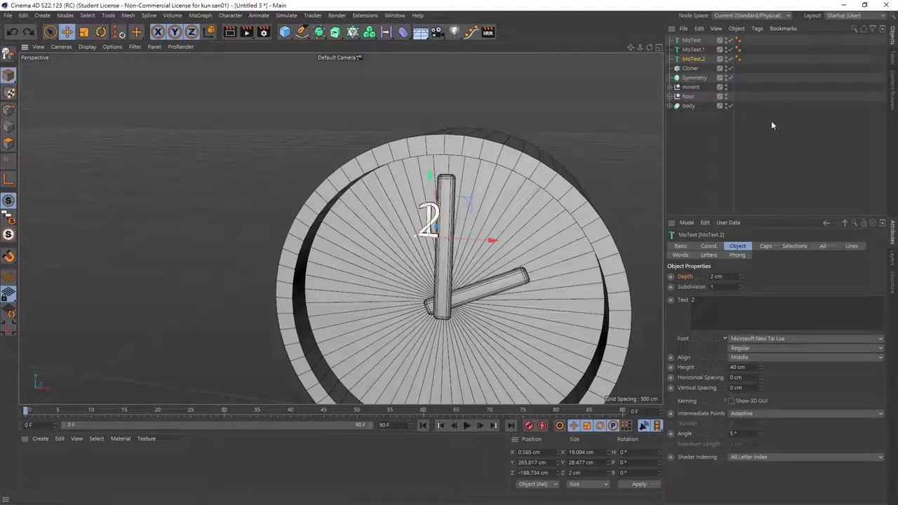
click(719, 299)
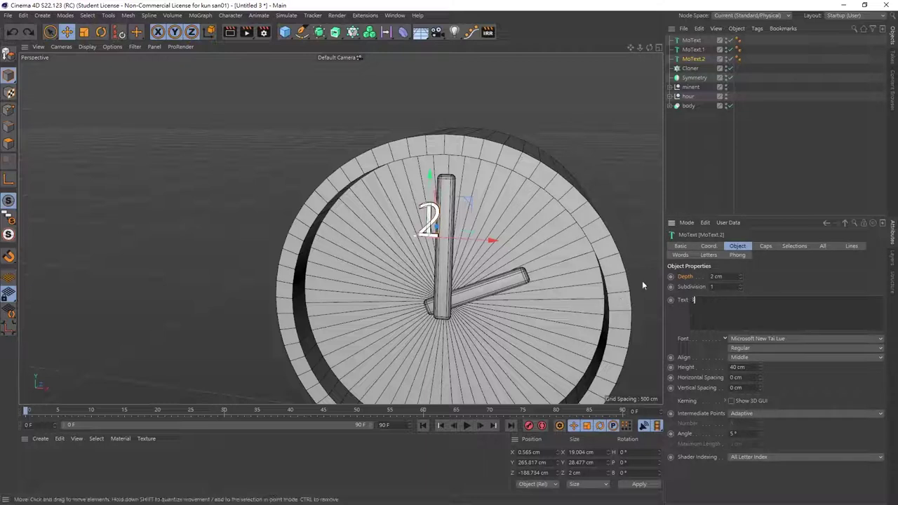
text(3)
Step: Duplicate the numeral again and set the new copy to read 4
ctrl+drag(701, 64, 696, 70)
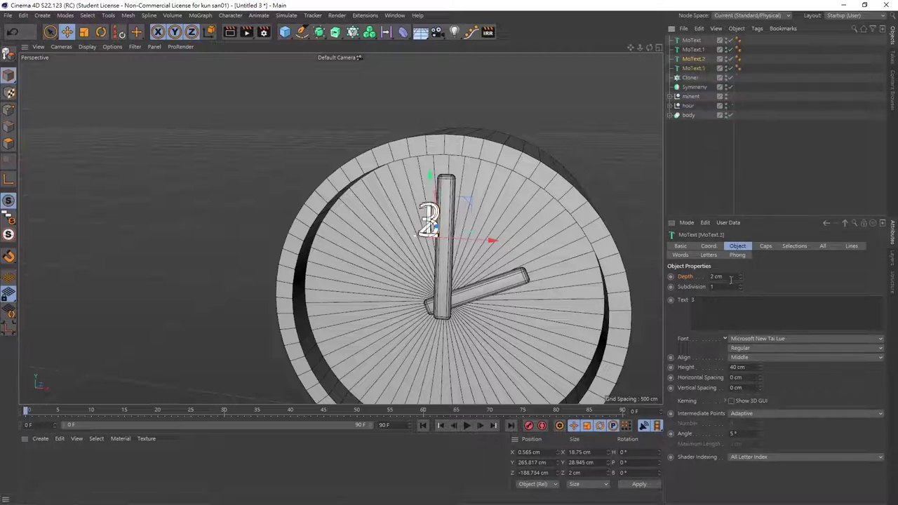
click(721, 302)
key(BackSpace)
text(4)
click(805, 182)
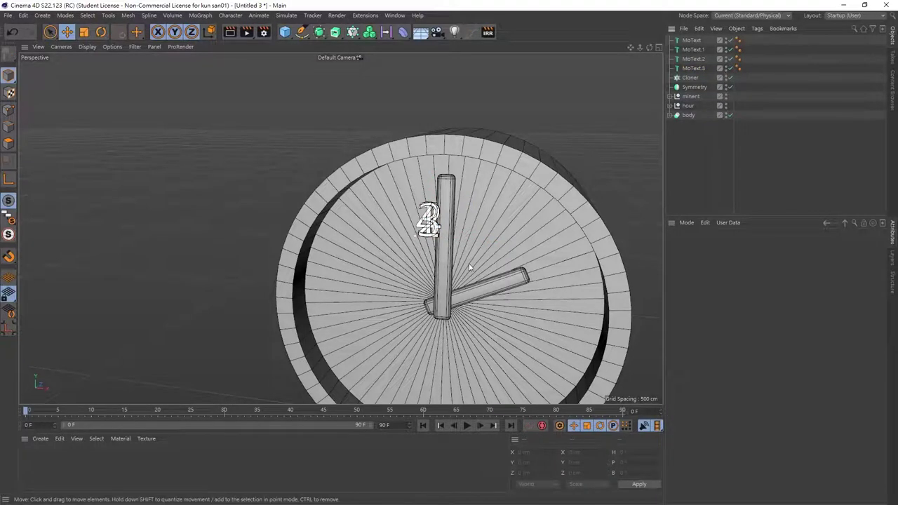
mouse_move(470, 267)
alt+mouse_down()
mouse_move(421, 263)
mouse_move(431, 219)
alt+mouse_up()
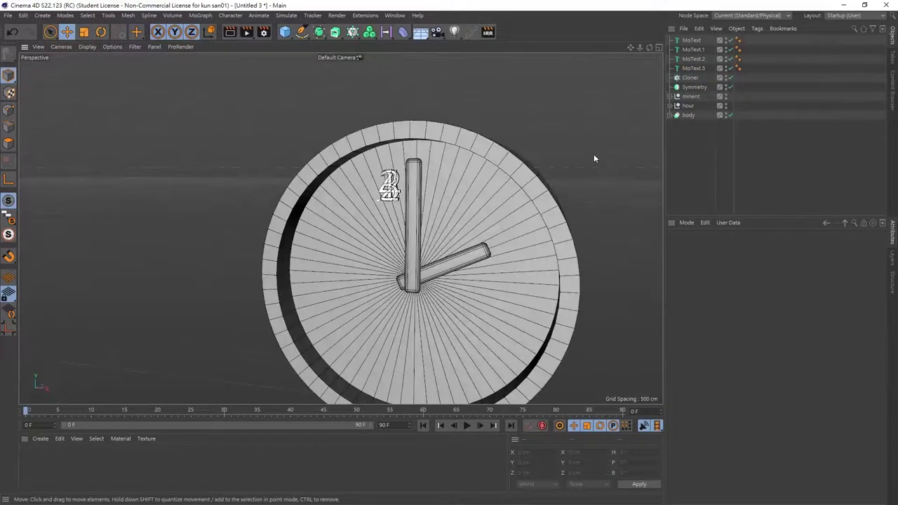
Step: Duplicate the 4 into a fifth MoText, then browse the MoGraph object list without adding anything
click(695, 68)
ctrl+drag(692, 73, 692, 74)
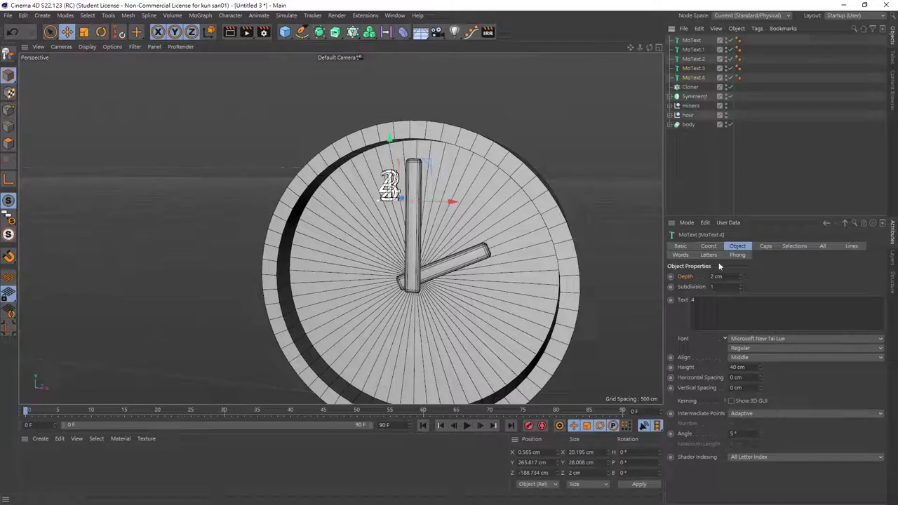
drag(659, 307, 643, 307)
click(803, 181)
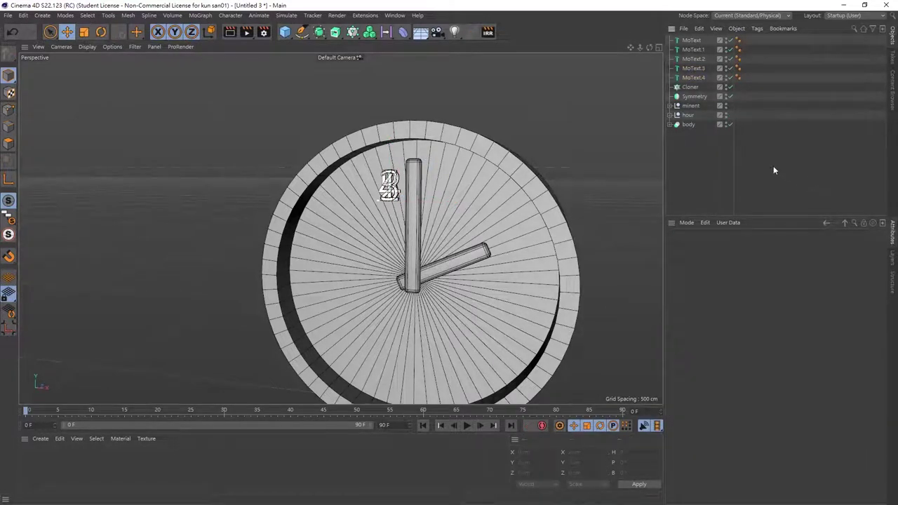
click(692, 40)
click(335, 32)
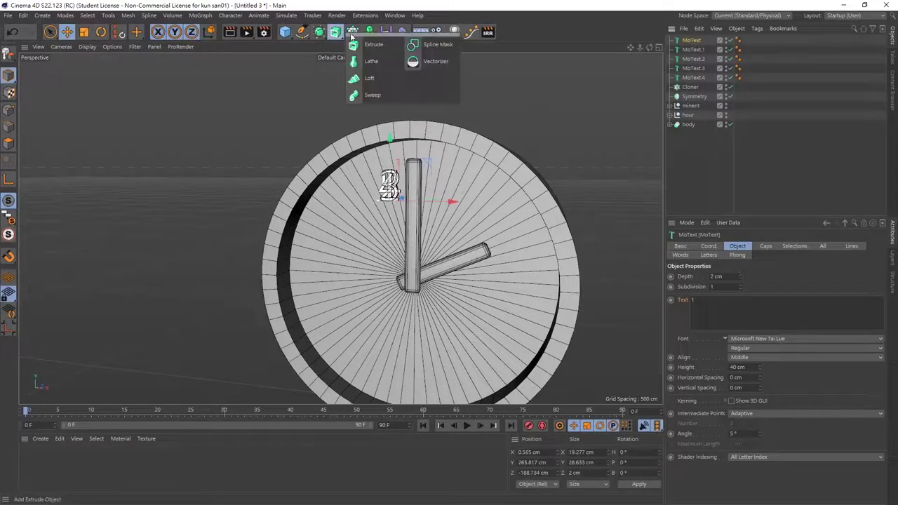
click(355, 31)
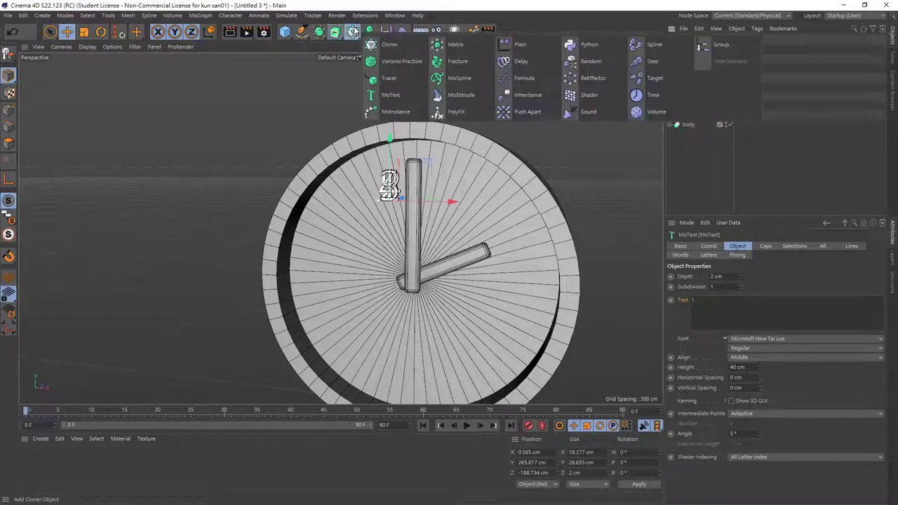
click(414, 98)
Step: Inspect the clock in the front view, then orbit the perspective view head-on
click(641, 229)
middle_click(596, 249)
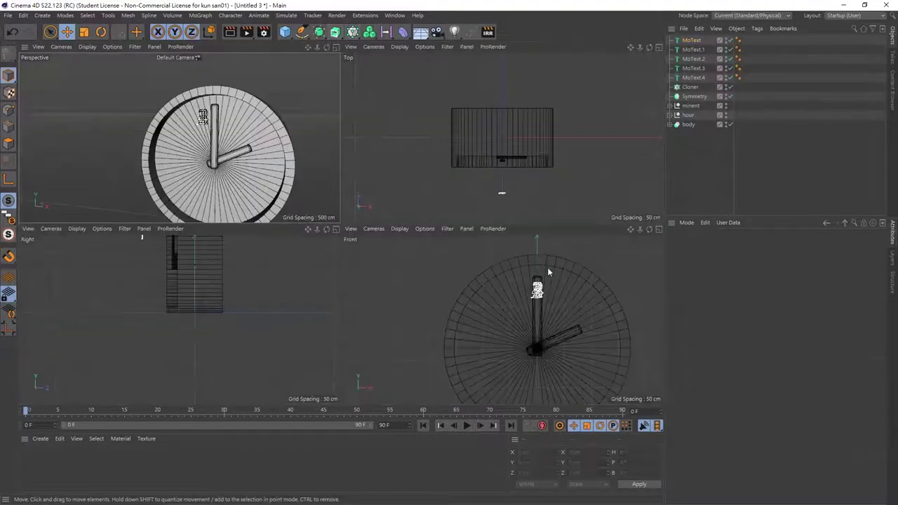
middle_click(533, 269)
scroll(470, 175, up, 3)
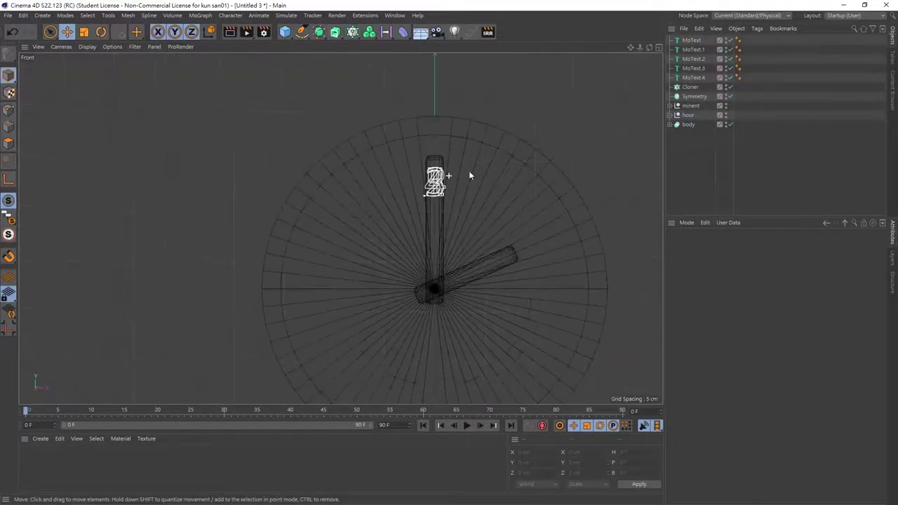
middle_drag(444, 184, 437, 127)
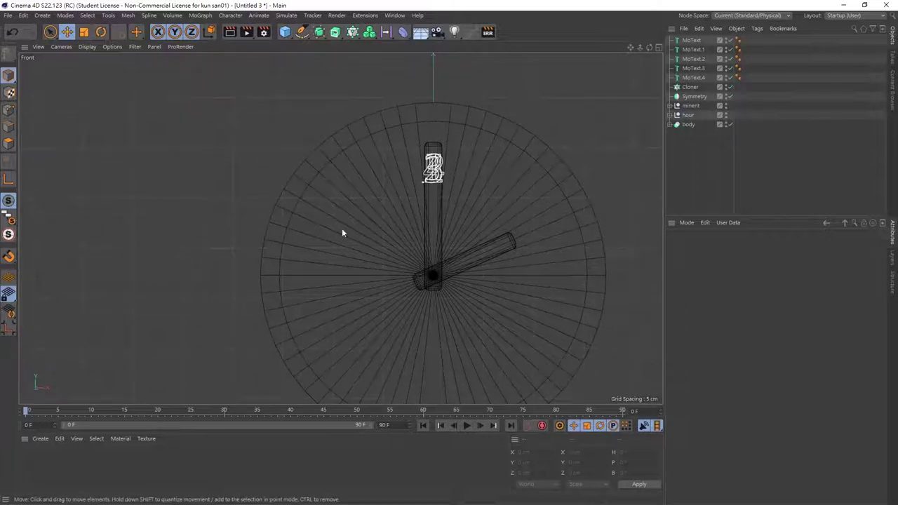
middle_drag(441, 170, 449, 183)
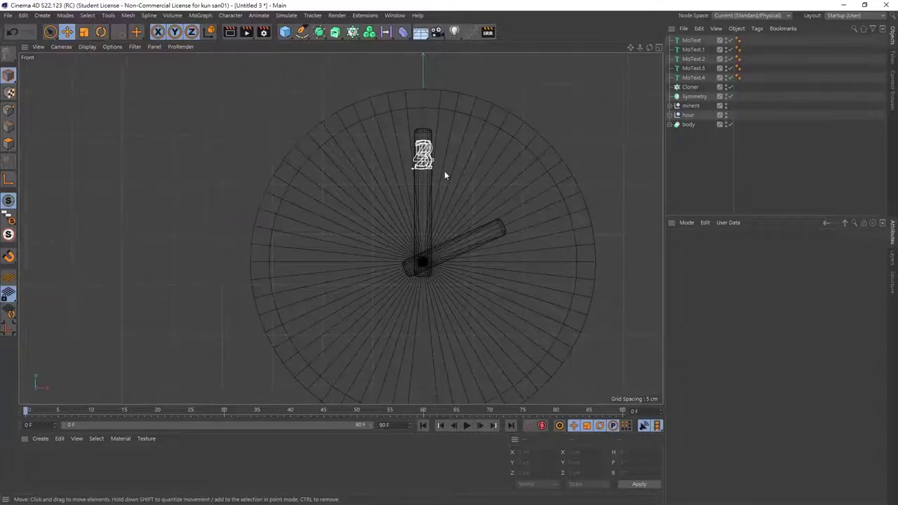
middle_click(445, 172)
key(F1)
alt+drag(408, 253, 392, 219)
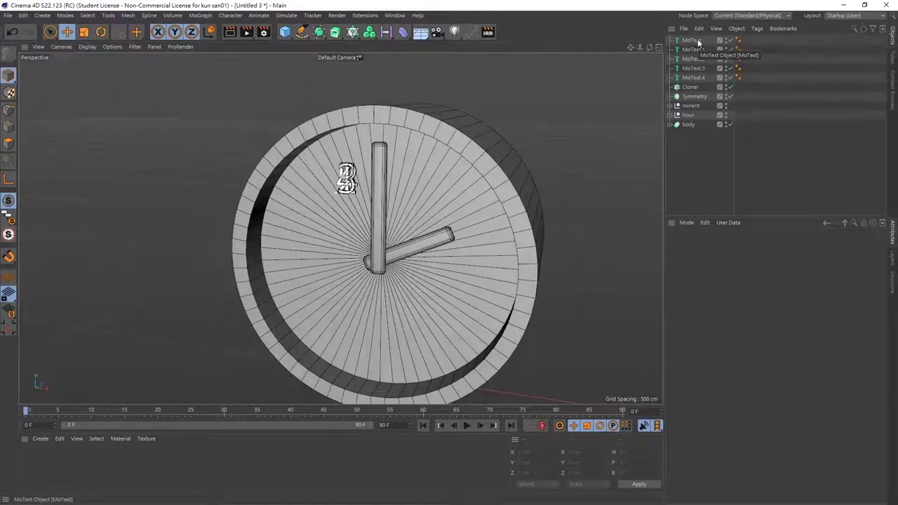
alt+drag(449, 256, 414, 215)
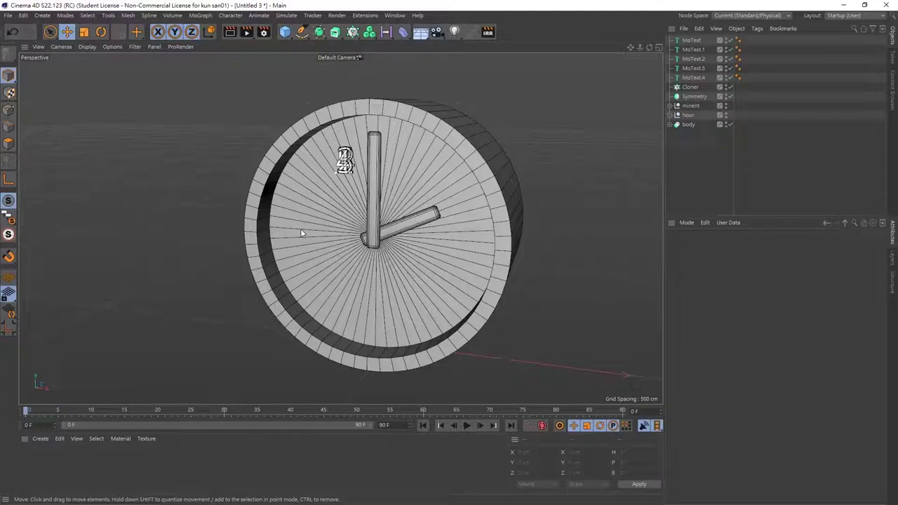
mouse_move(297, 197)
alt+mouse_down()
mouse_move(353, 208)
mouse_move(306, 205)
alt+mouse_up()
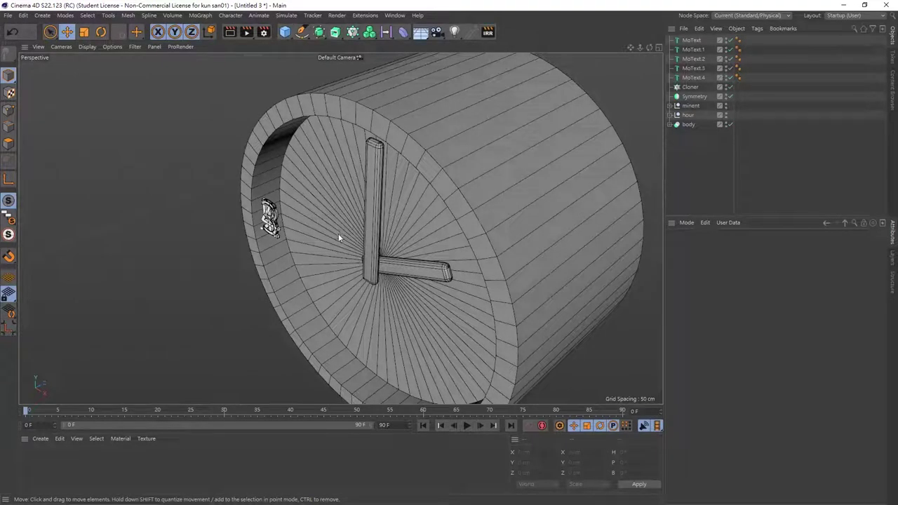
Step: Select all five MoText numerals together
click(687, 222)
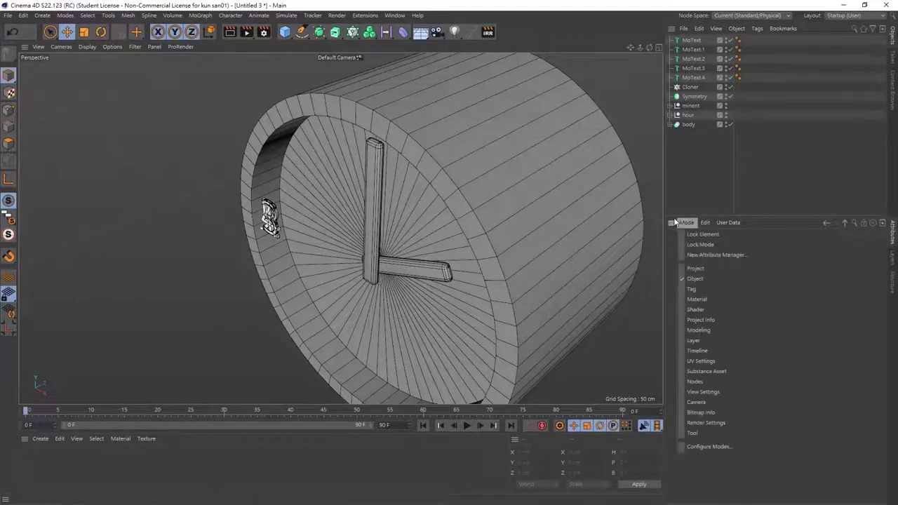
click(776, 176)
mouse_move(407, 232)
alt+mouse_down()
mouse_move(385, 235)
mouse_move(388, 210)
mouse_move(359, 211)
alt+mouse_up()
shift+click(712, 77)
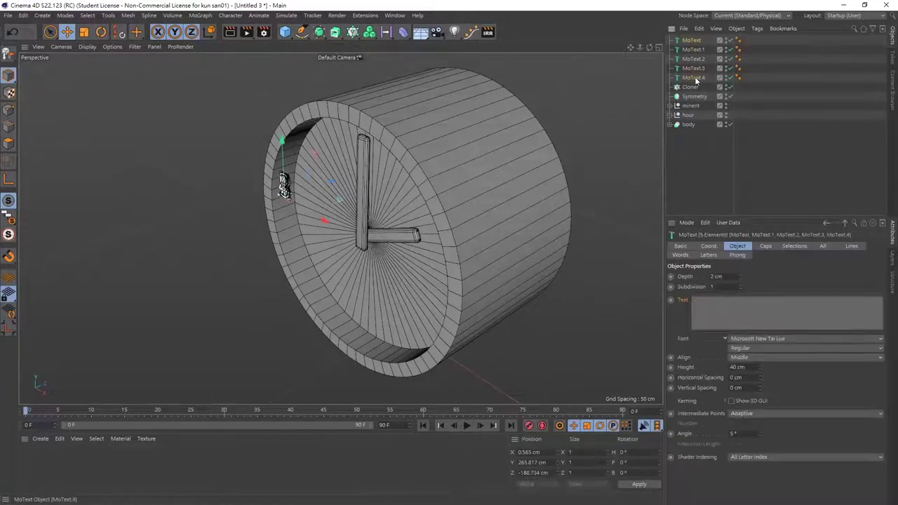
mouse_move(302, 186)
alt+mouse_down()
mouse_move(323, 204)
mouse_move(411, 161)
mouse_move(355, 185)
mouse_move(361, 158)
mouse_move(407, 140)
alt+mouse_up()
scroll(424, 149, up, 2)
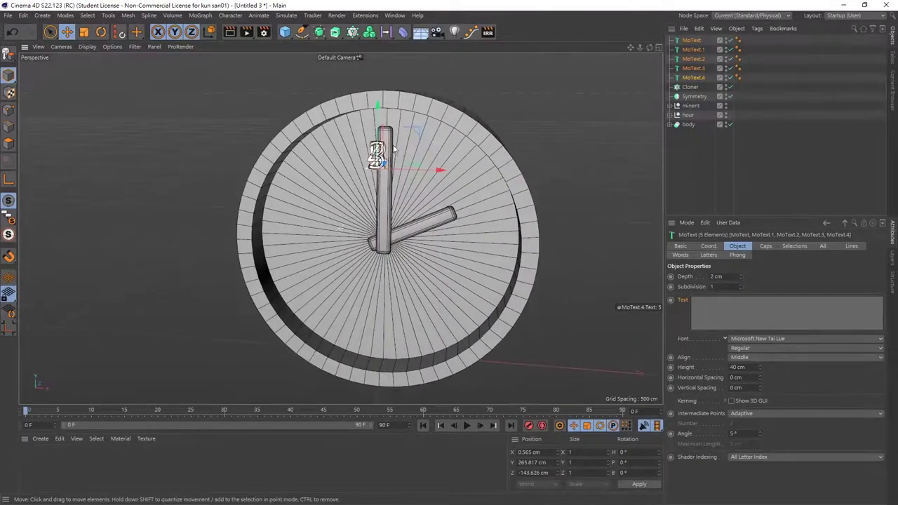
scroll(425, 149, up, 2)
Step: Remove the MoText.4.Text readout from the viewport and deselect the numerals
right_click(636, 306)
mouse_move(649, 313)
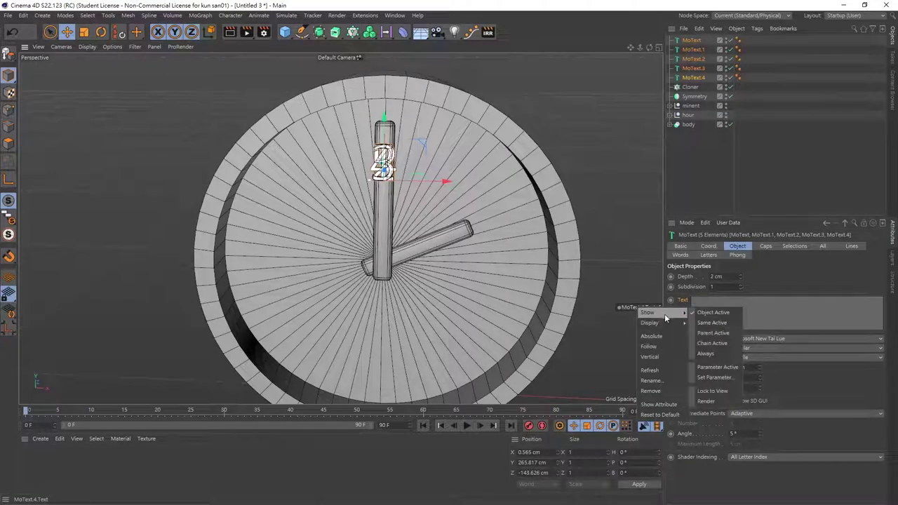
click(651, 391)
alt+drag(406, 204, 354, 198)
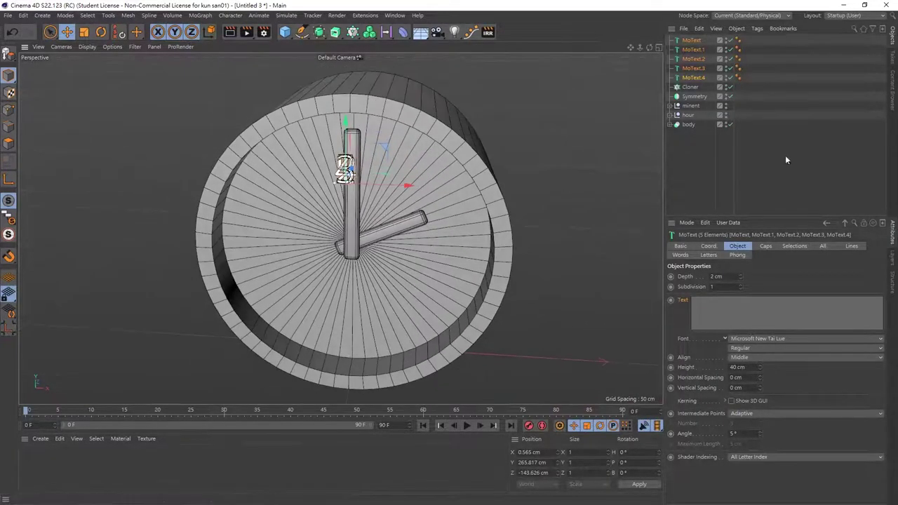
click(785, 160)
drag(754, 217, 755, 264)
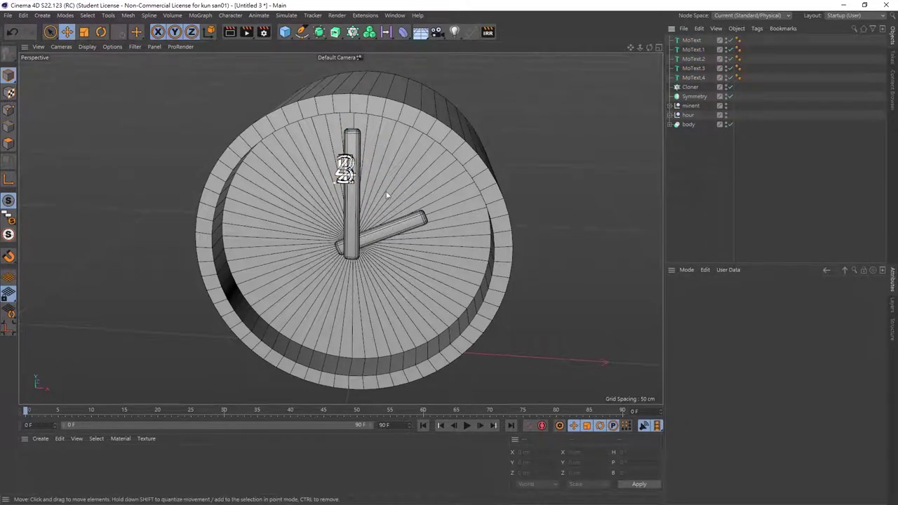
Step: Orbit around the clock's side and back and select the small clock hand
mouse_move(387, 195)
alt+mouse_down()
mouse_move(333, 175)
mouse_move(308, 200)
mouse_move(264, 219)
mouse_move(261, 209)
mouse_move(279, 204)
mouse_move(283, 188)
mouse_move(272, 156)
alt+mouse_up()
scroll(280, 153, down, 3)
scroll(298, 150, down, 3)
scroll(302, 155, down, 3)
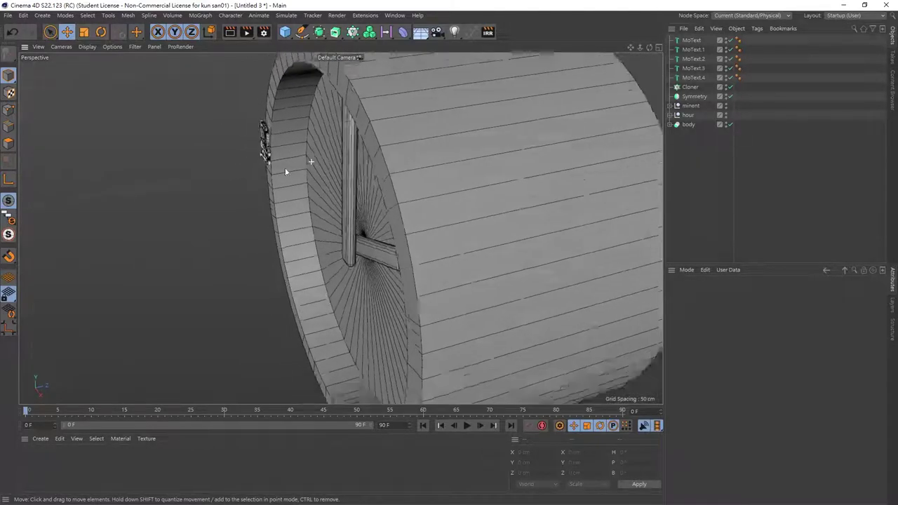
scroll(313, 168, down, 2)
mouse_move(314, 184)
alt+mouse_down()
mouse_move(289, 214)
mouse_move(260, 203)
alt+mouse_up()
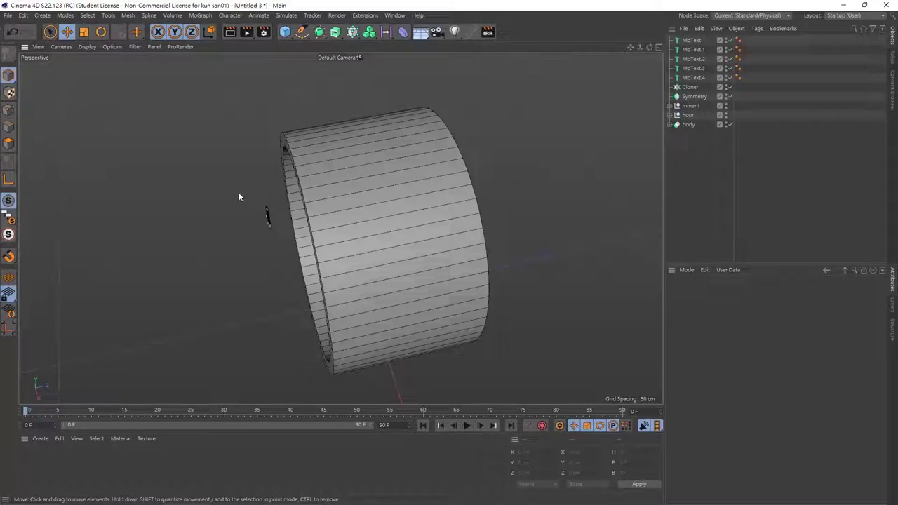
mouse_move(248, 193)
mouse_down()
mouse_move(275, 236)
mouse_move(344, 167)
mouse_move(296, 206)
mouse_up()
scroll(344, 167, up, 3)
scroll(344, 167, up, 3)
Step: Duplicate the 5 numeral twice, setting the newest copy to 7
middle_click(351, 231)
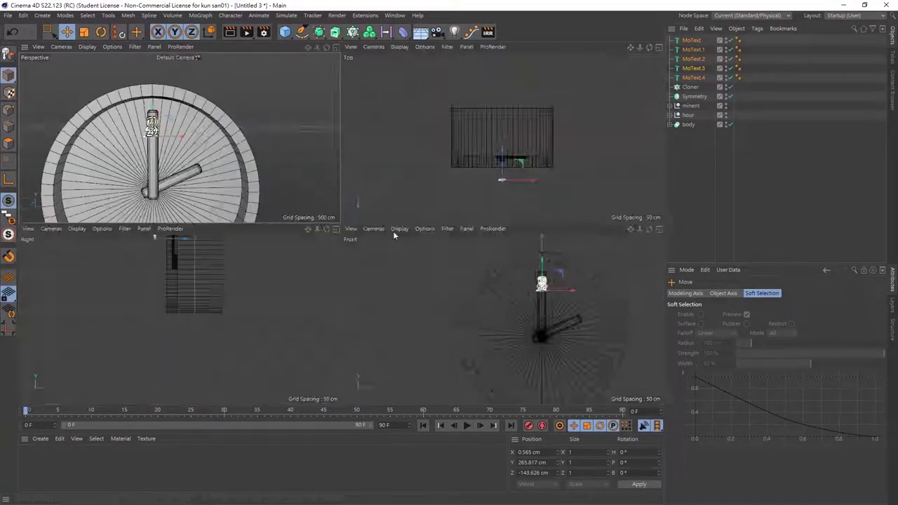
middle_click(397, 235)
middle_click(430, 184)
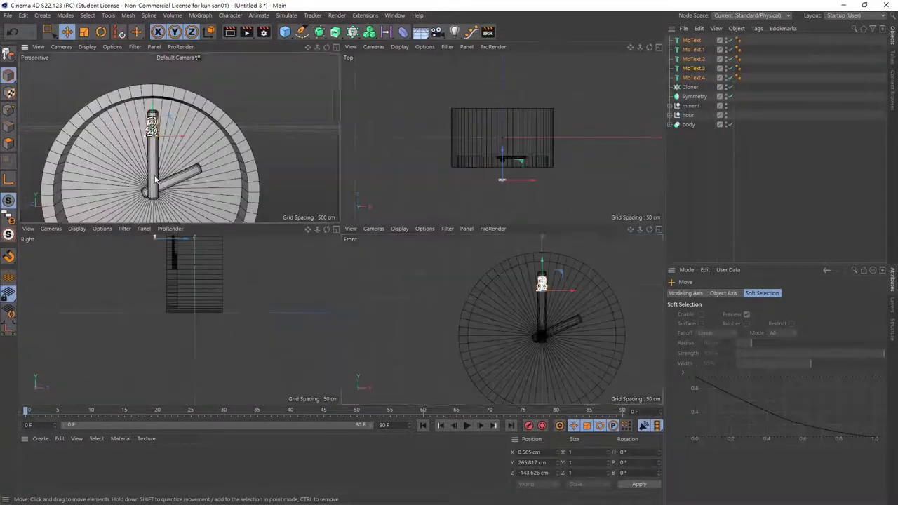
middle_click(309, 210)
alt+drag(258, 262, 270, 211)
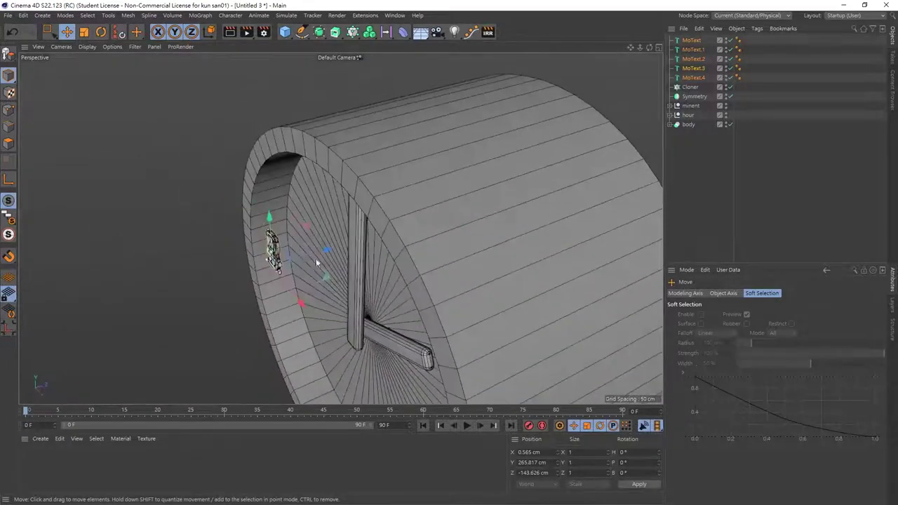
click(703, 78)
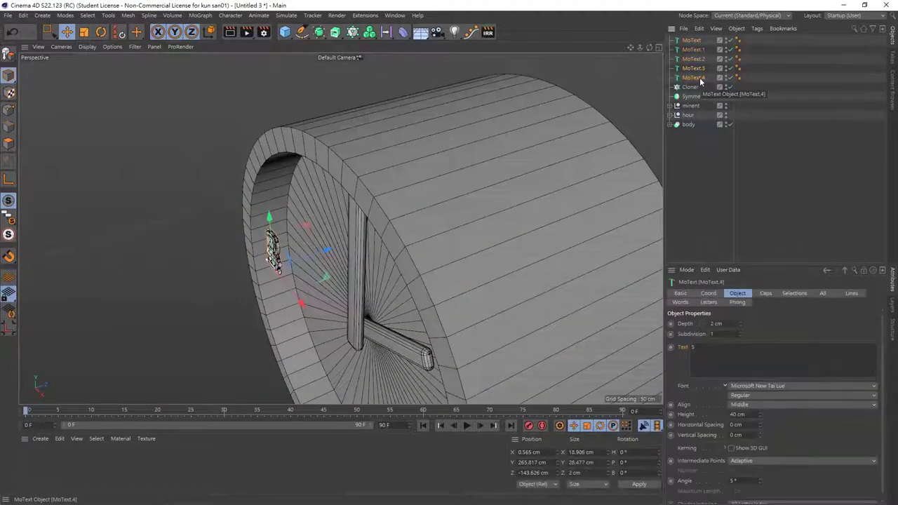
ctrl+drag(699, 87, 697, 87)
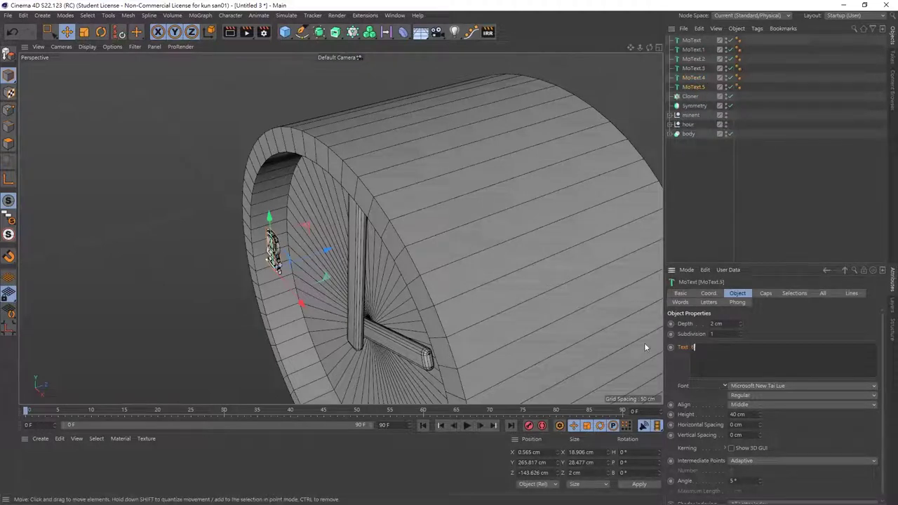
click(702, 161)
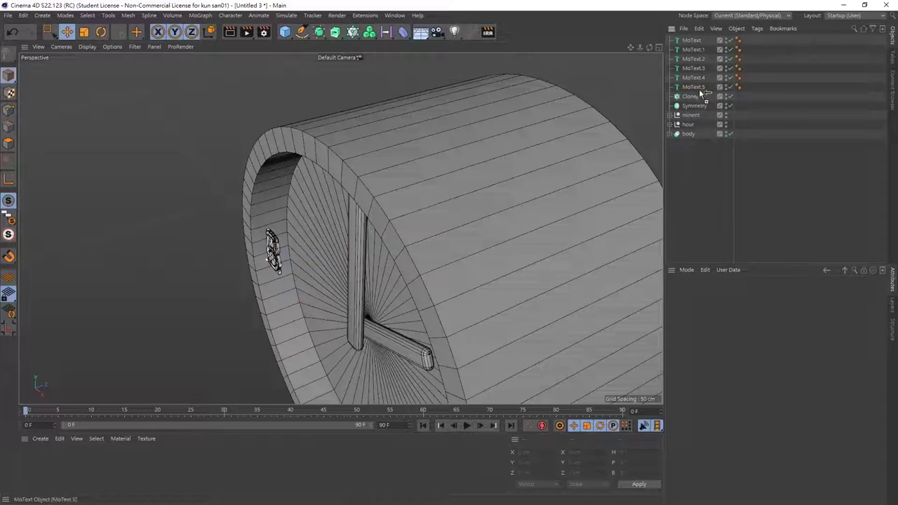
ctrl+drag(700, 92, 700, 94)
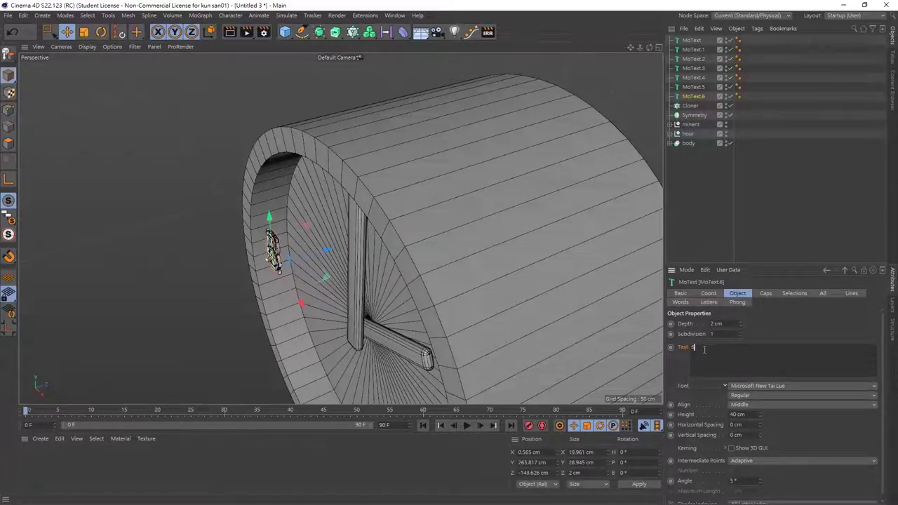
text(7)
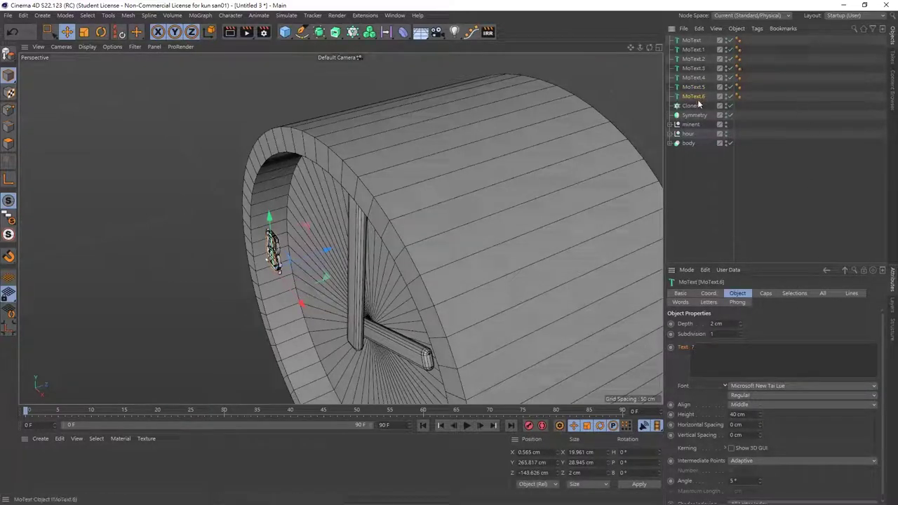
Step: Add further numeral copies reading 8 through 10
ctrl+drag(694, 96, 695, 99)
double_click(694, 347)
text(8)
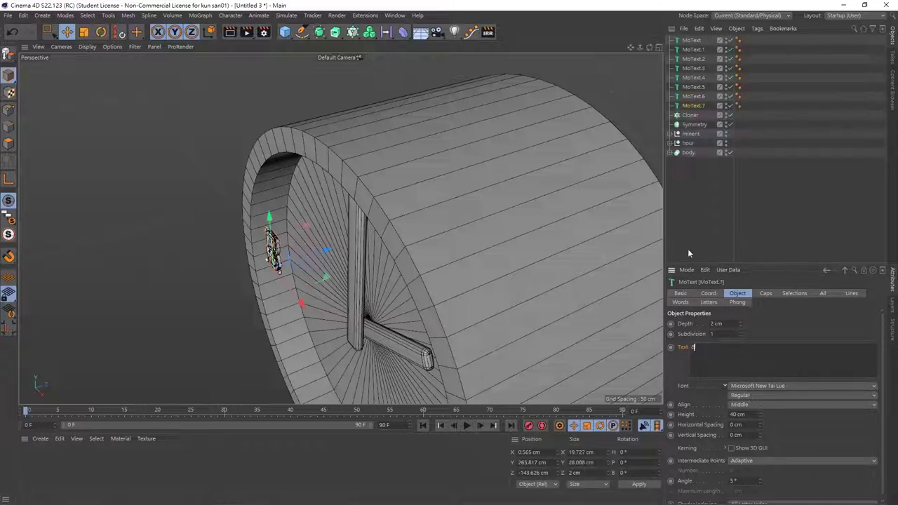
ctrl+drag(693, 111, 693, 126)
click(747, 377)
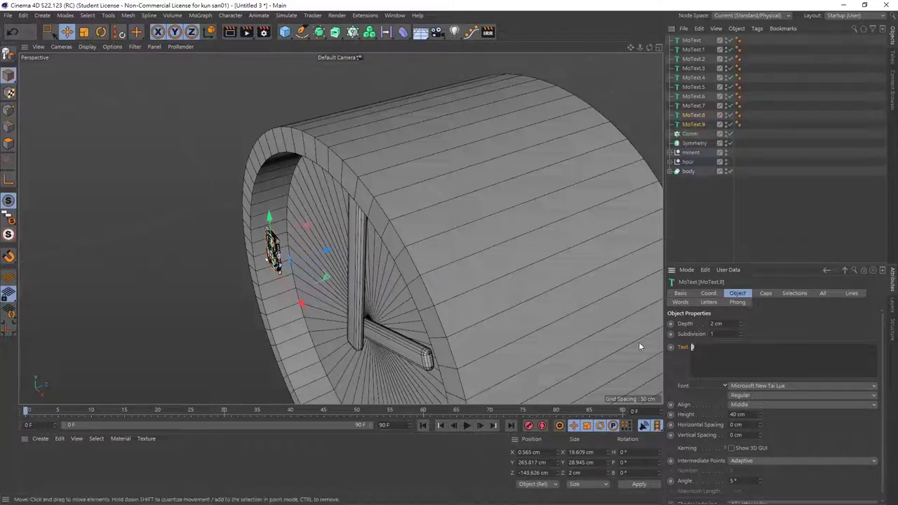
key(BackSpace)
text(10)
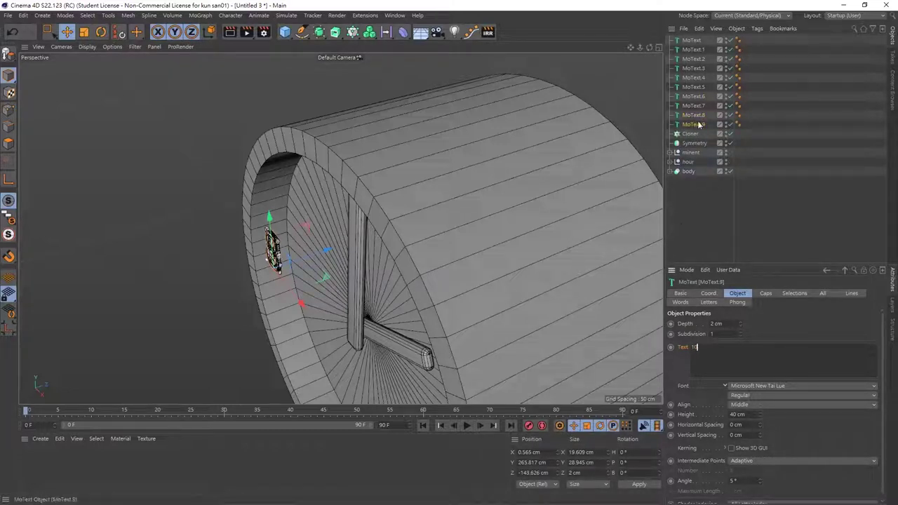
Step: Add the last copies reading 11 and 12, then orbit to face the clock front
ctrl+drag(700, 128, 699, 134)
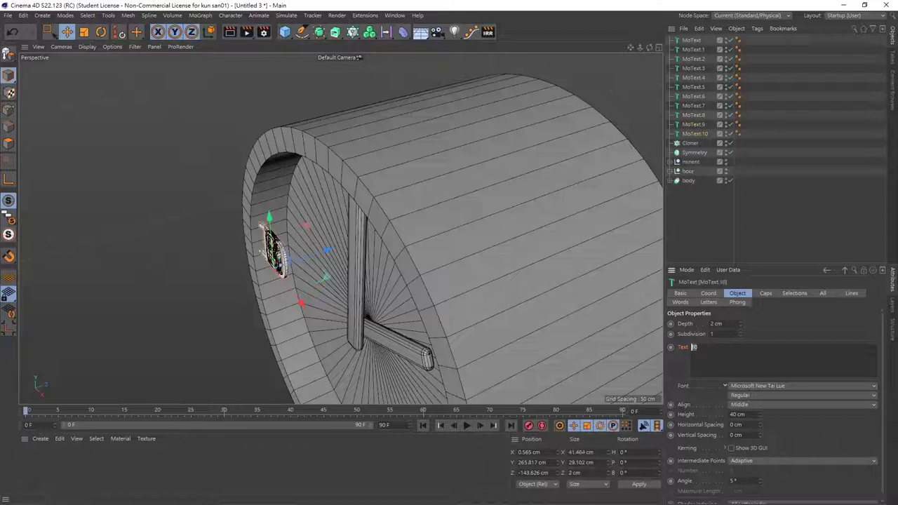
text(11)
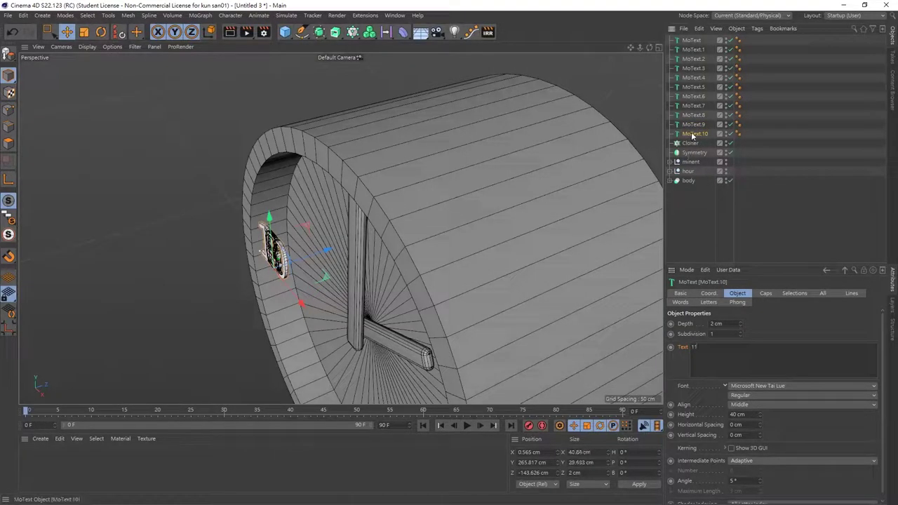
ctrl+drag(699, 140, 699, 140)
double_click(695, 346)
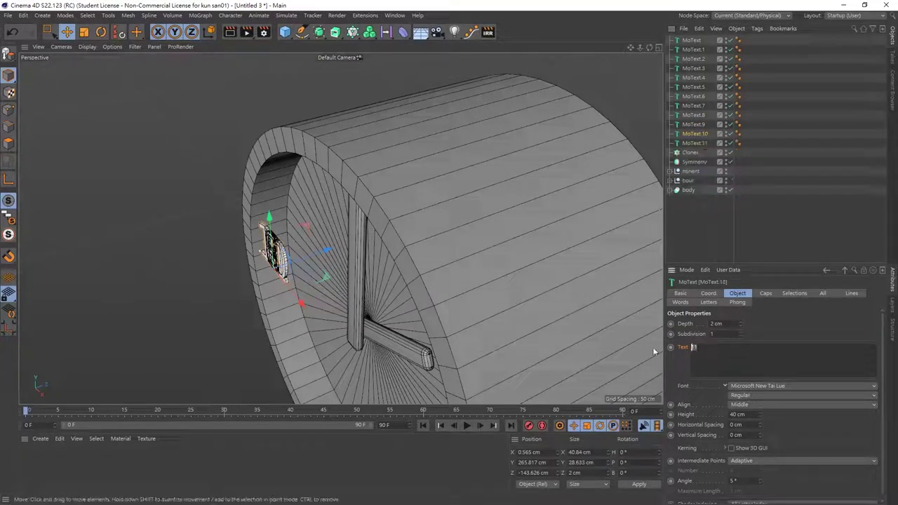
text(12)
click(724, 233)
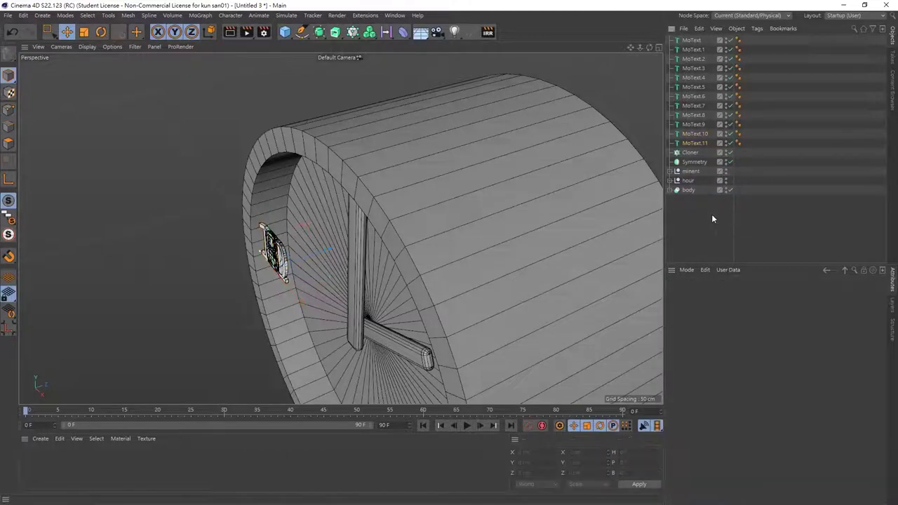
mouse_move(632, 225)
alt+mouse_down()
mouse_move(400, 269)
mouse_move(427, 191)
alt+mouse_up()
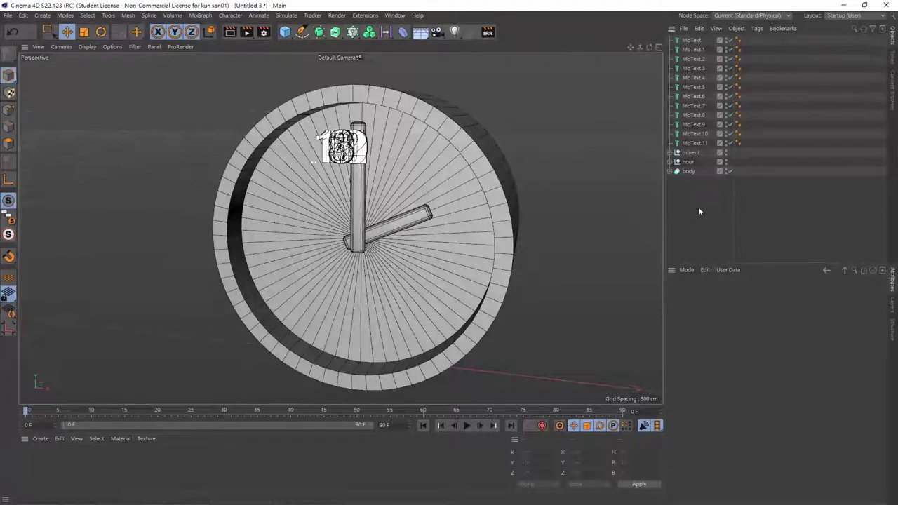
alt+drag(318, 215, 376, 220)
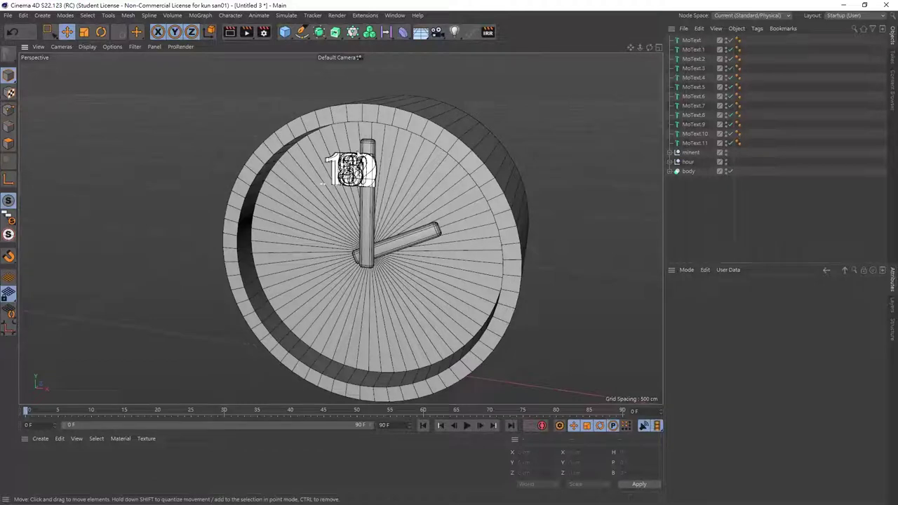
alt+drag(296, 237, 377, 197)
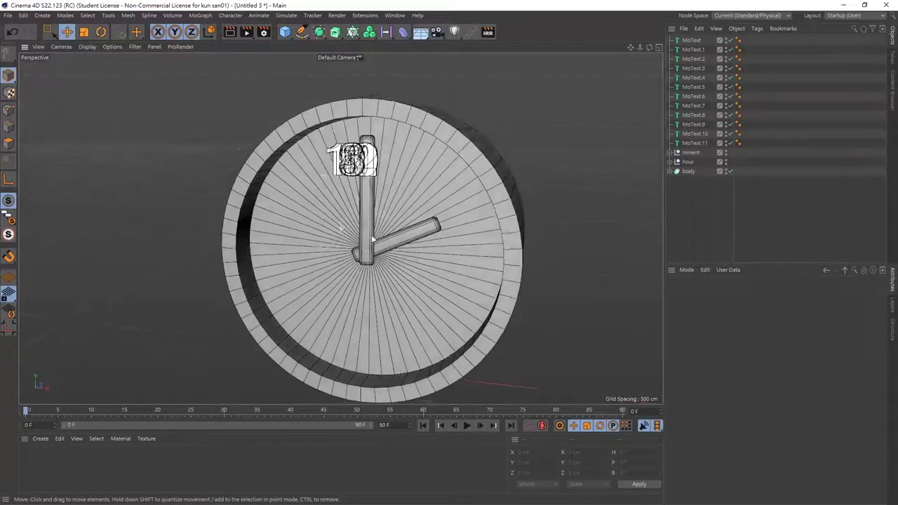
alt+drag(466, 191, 643, 190)
click(491, 193)
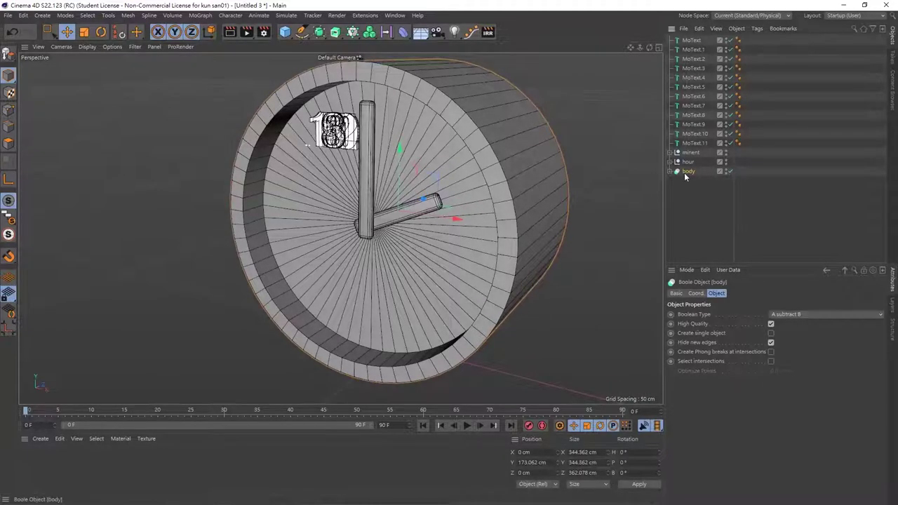
mouse_move(457, 202)
alt+mouse_down()
mouse_move(322, 214)
mouse_move(470, 188)
mouse_move(446, 194)
alt+mouse_up()
key(F4)
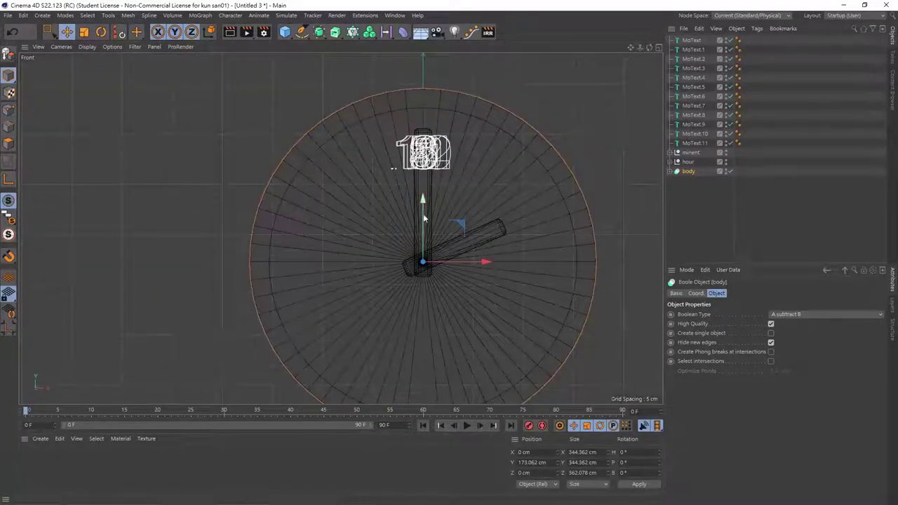
key(F5)
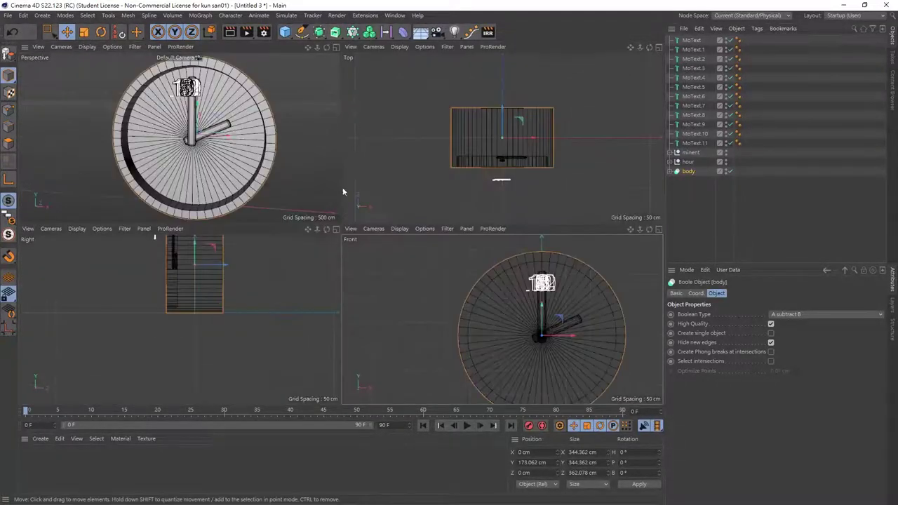
key(F1)
alt+drag(341, 190, 393, 203)
Step: Add a Cloner and move it forward along Z toward the clock face
alt+drag(295, 238, 365, 231)
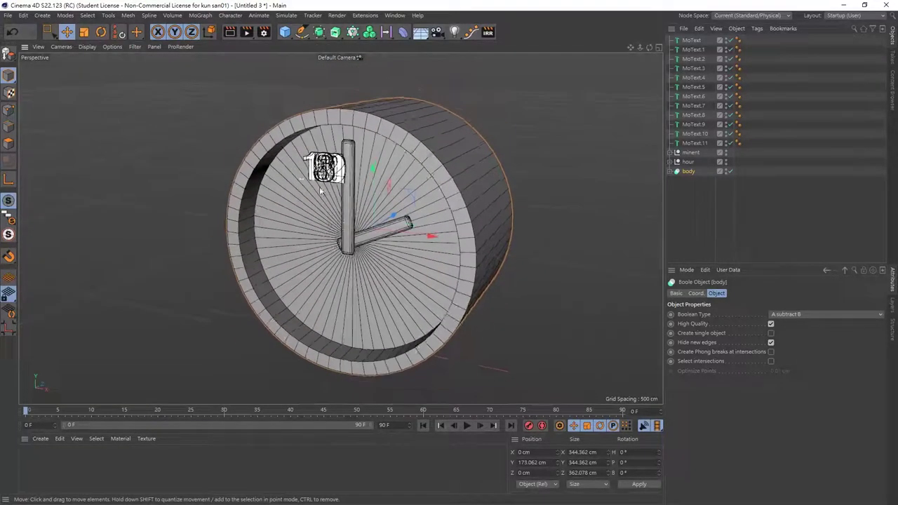
click(355, 37)
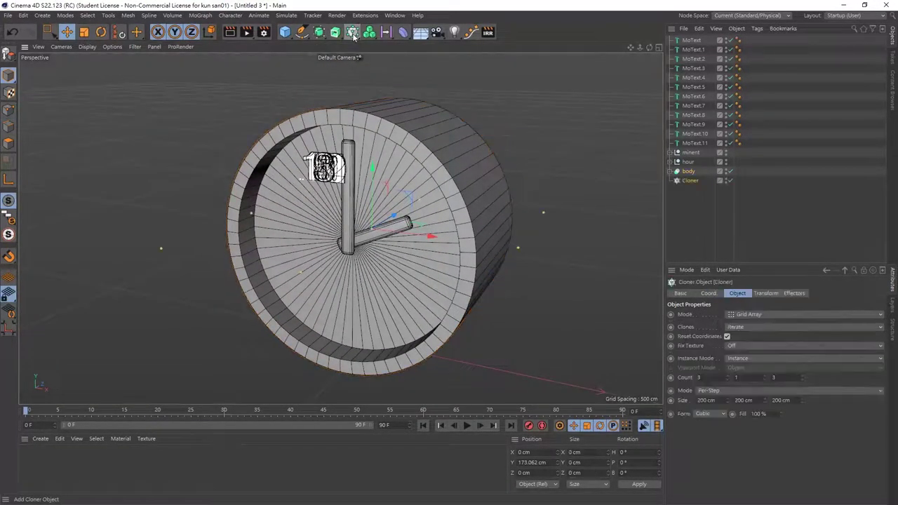
alt+drag(365, 232, 403, 198)
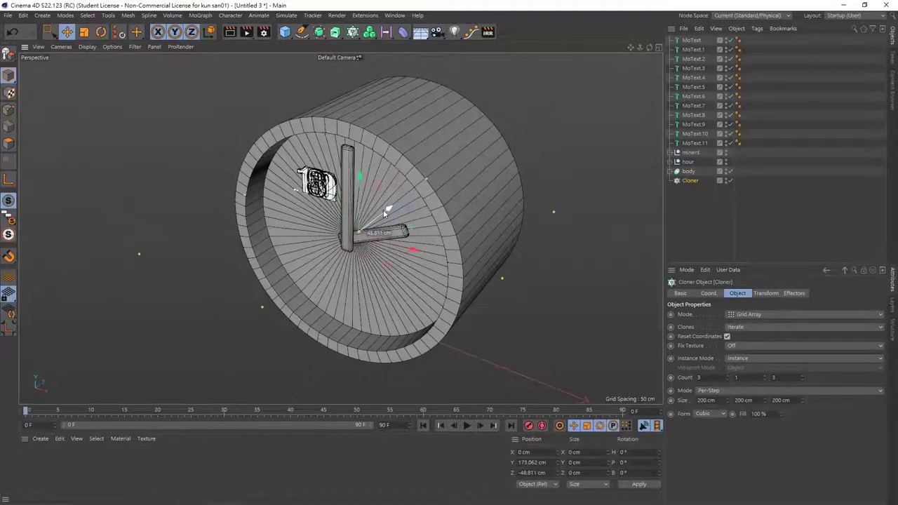
key(F4)
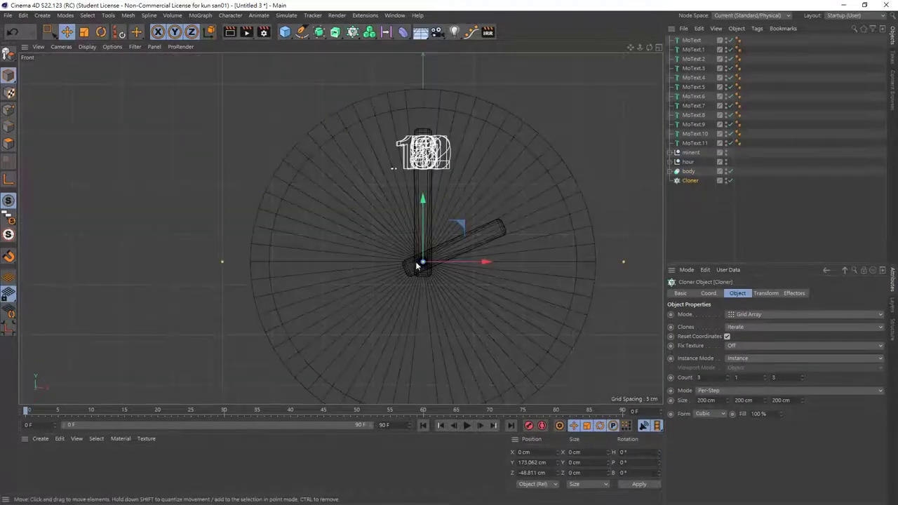
key(F5)
key(F1)
alt+drag(346, 243, 393, 231)
scroll(349, 239, up, 2)
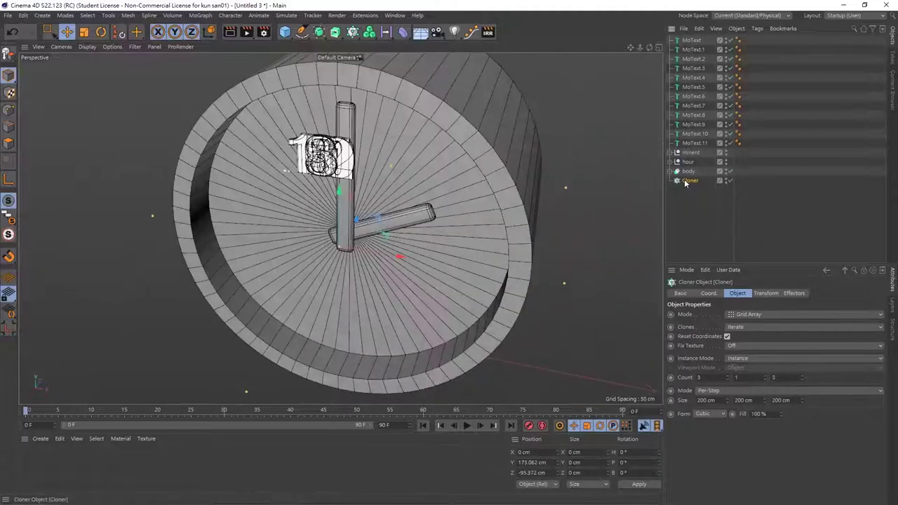
Step: Nest MoText through MoText.11 inside the Cloner and check the scattered numerals
click(696, 109)
shift+click(696, 143)
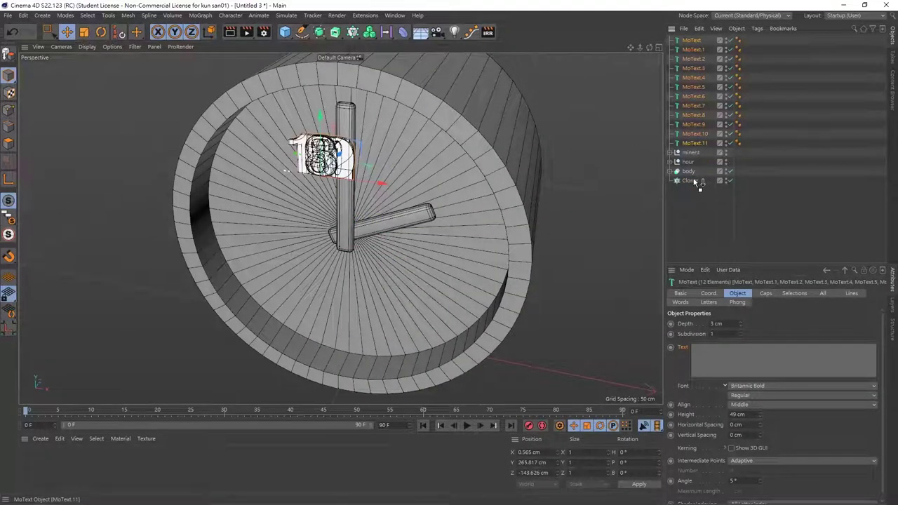
drag(704, 154, 692, 180)
scroll(400, 176, up, 3)
scroll(400, 177, down, 3)
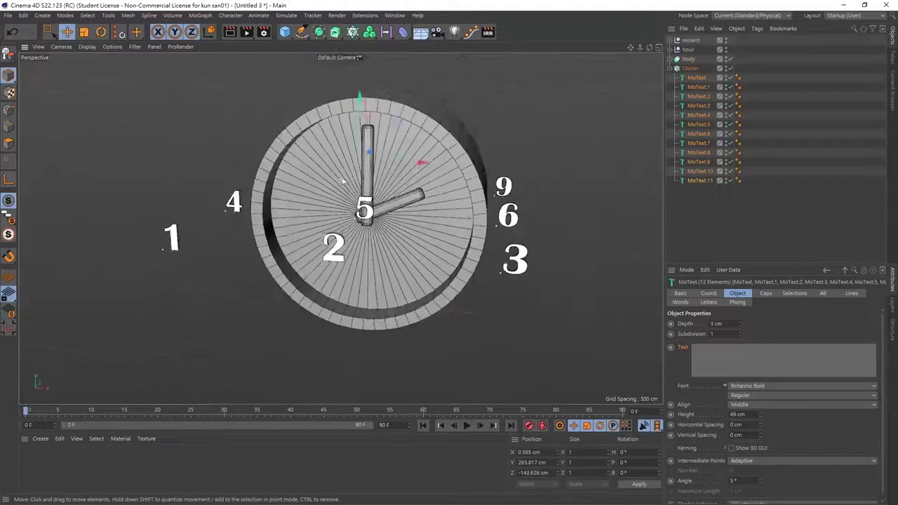
alt+drag(400, 177, 295, 217)
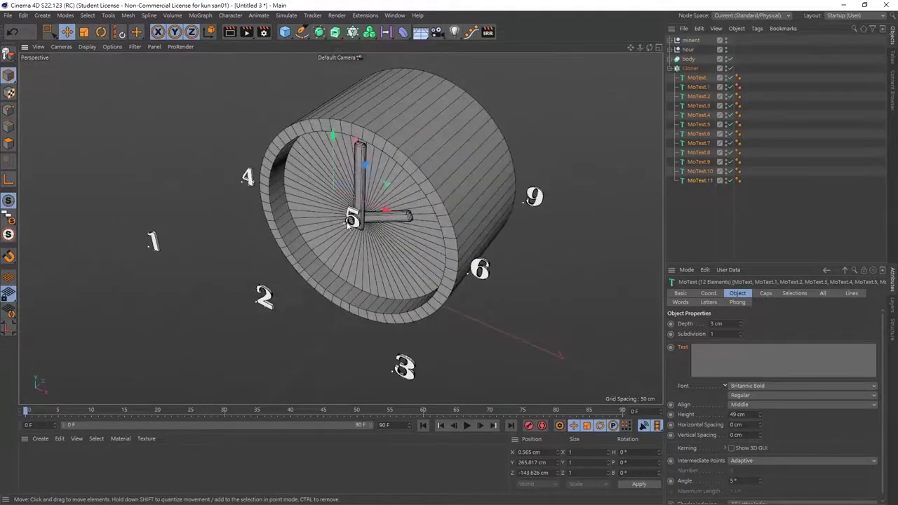
alt+drag(349, 222, 452, 274)
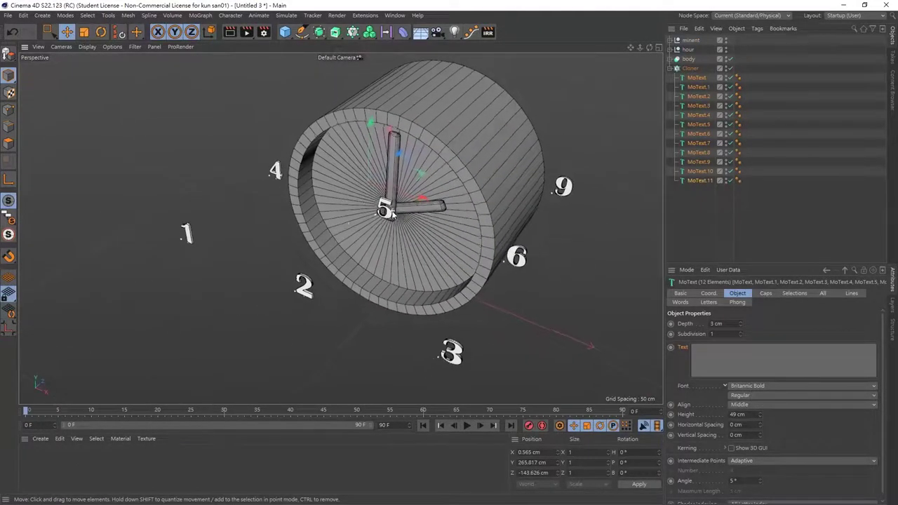
click(698, 68)
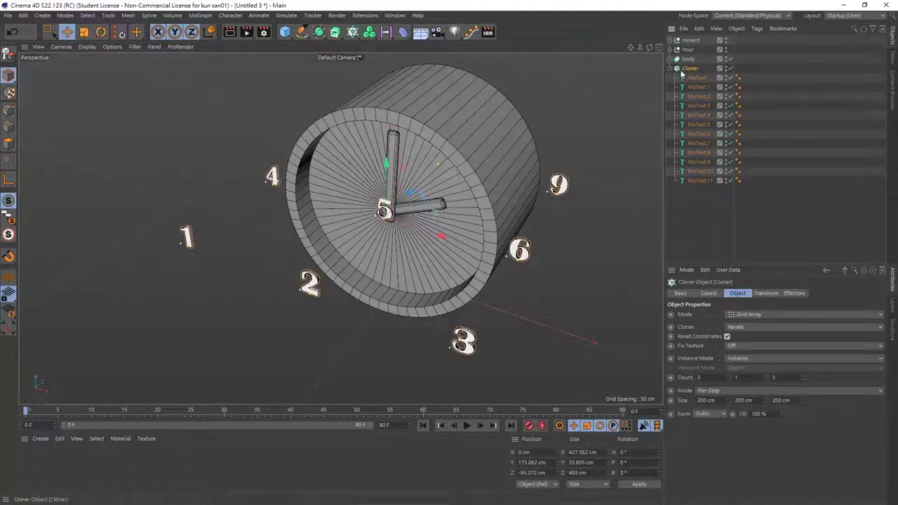
click(751, 315)
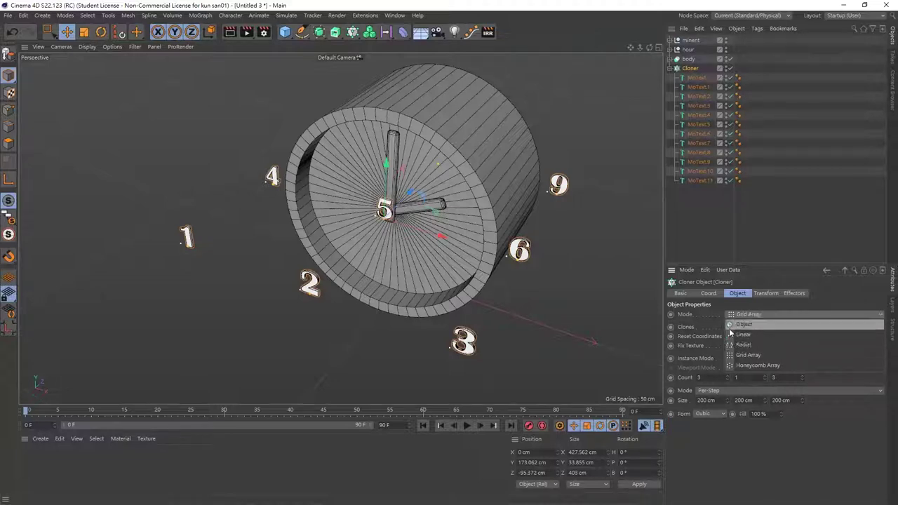
Step: Switch the Cloner to Radial mode and orbit to check the numerals
click(748, 346)
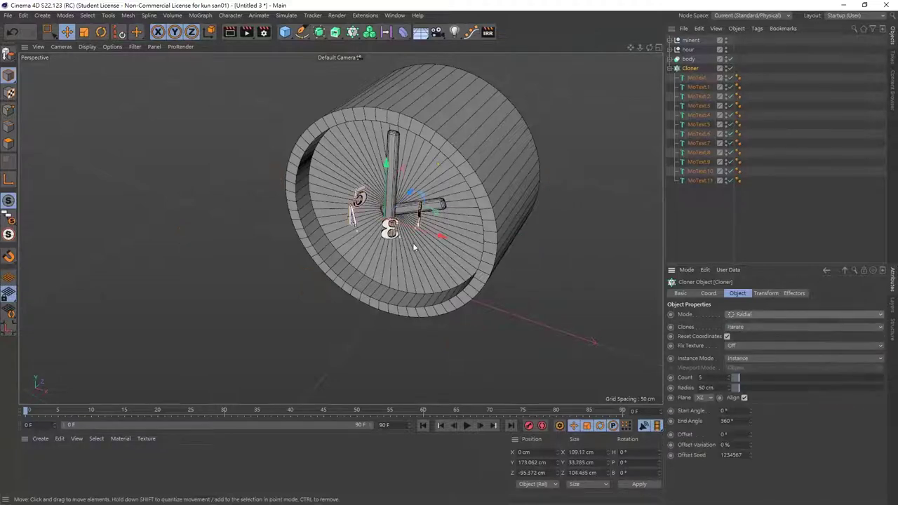
scroll(456, 207, up, 3)
scroll(457, 207, up, 2)
scroll(446, 212, up, 2)
alt+drag(447, 212, 441, 279)
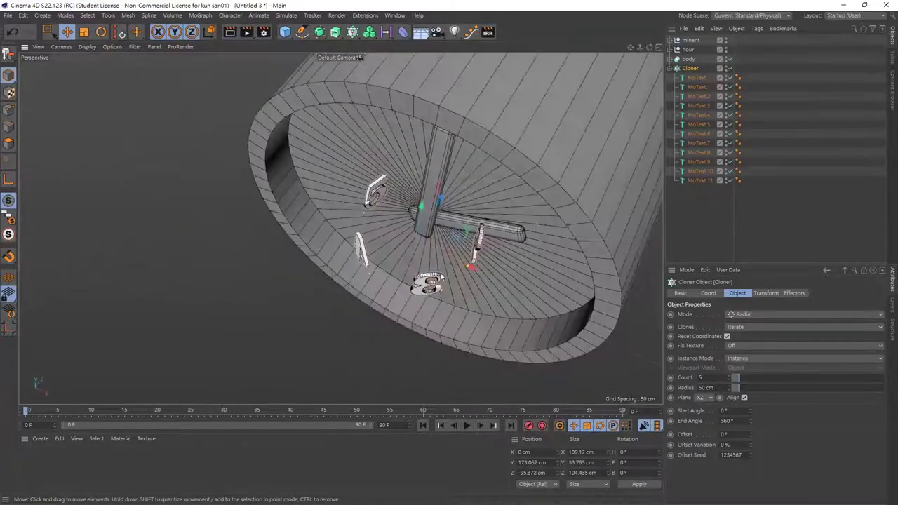
mouse_move(378, 275)
alt+mouse_down()
mouse_move(360, 258)
mouse_move(457, 263)
alt+mouse_up()
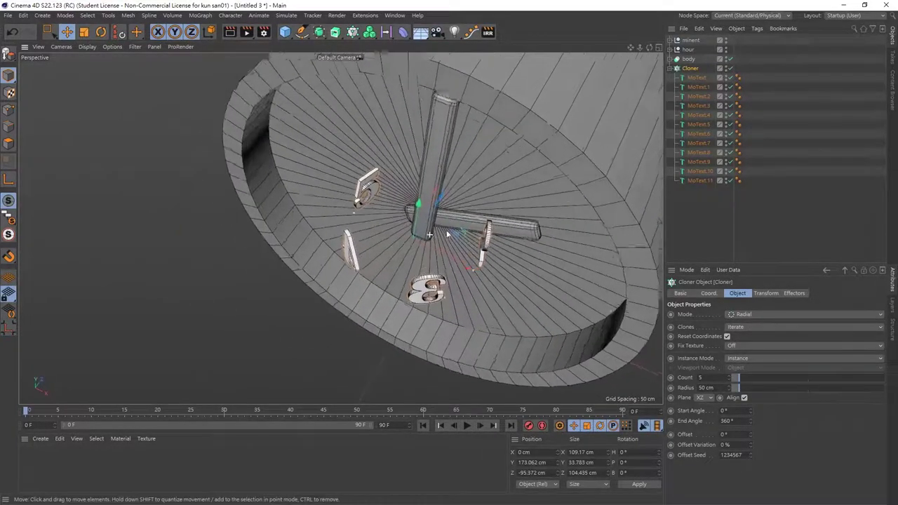
mouse_move(507, 281)
alt+mouse_down()
mouse_move(449, 232)
mouse_move(266, 217)
alt+mouse_up()
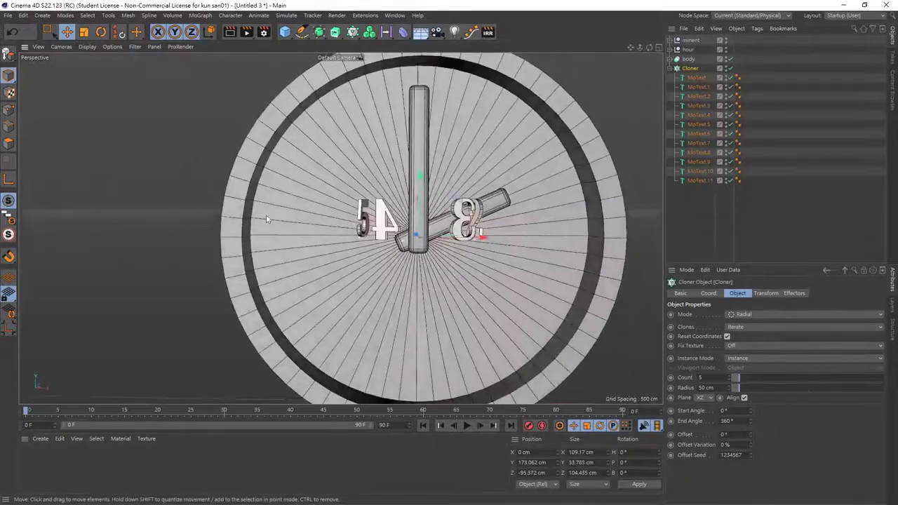
alt+drag(517, 241, 533, 245)
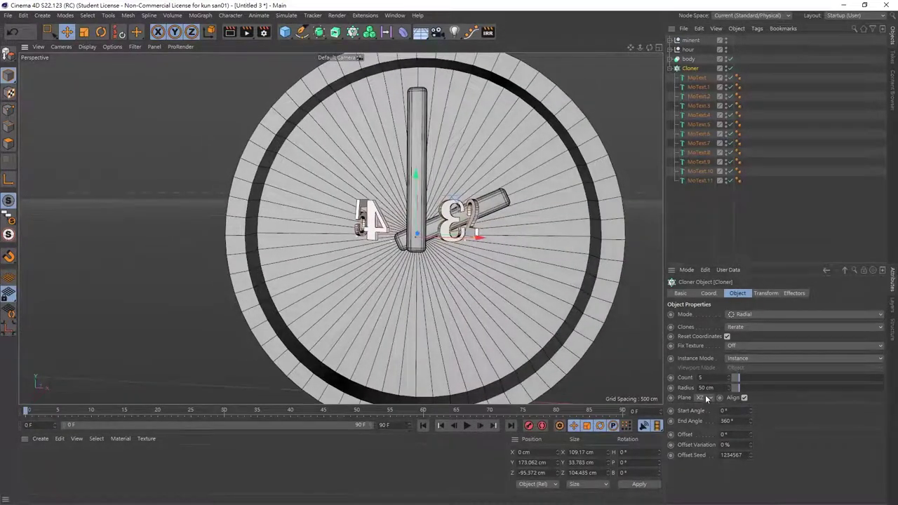
Step: Set the radial Plane to XY so the numbers face the front
click(703, 400)
click(704, 406)
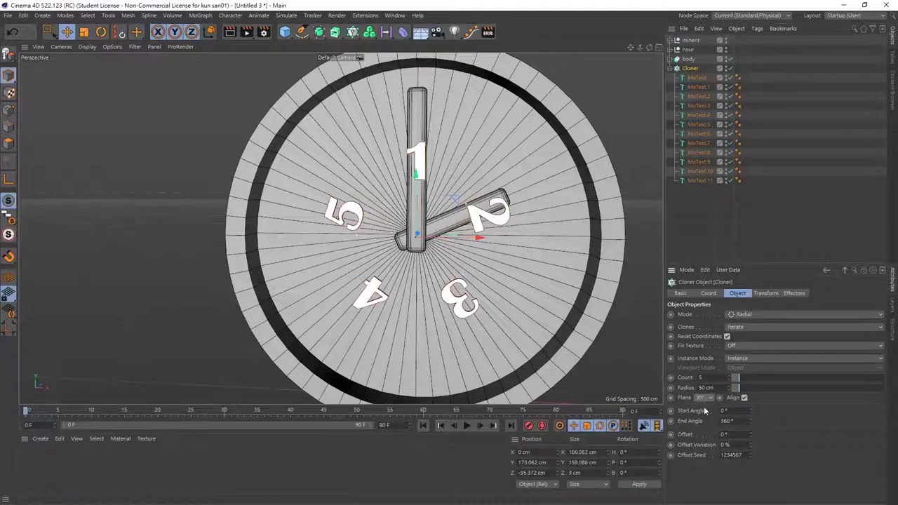
alt+drag(405, 220, 382, 237)
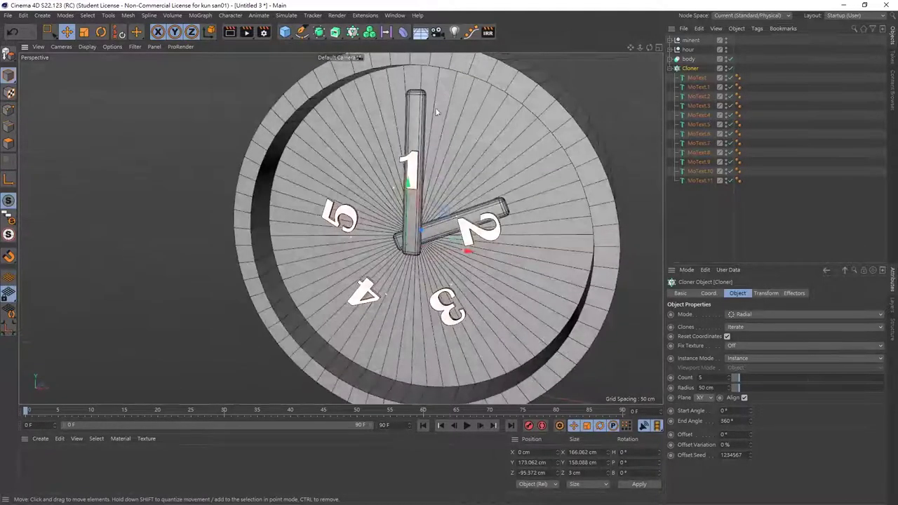
mouse_move(506, 246)
alt+mouse_down()
mouse_move(364, 201)
mouse_move(438, 217)
alt+mouse_up()
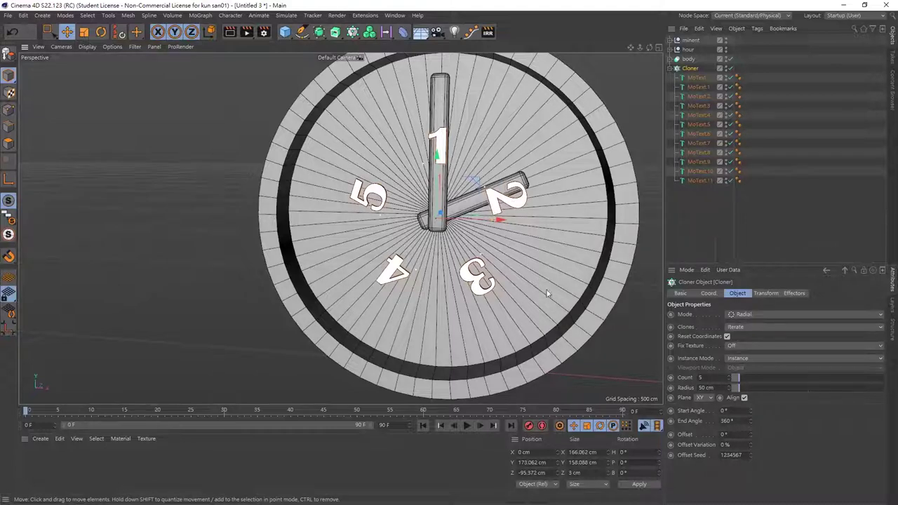
Step: Turn off the Cloner's Align option so the numerals stay upright
click(745, 398)
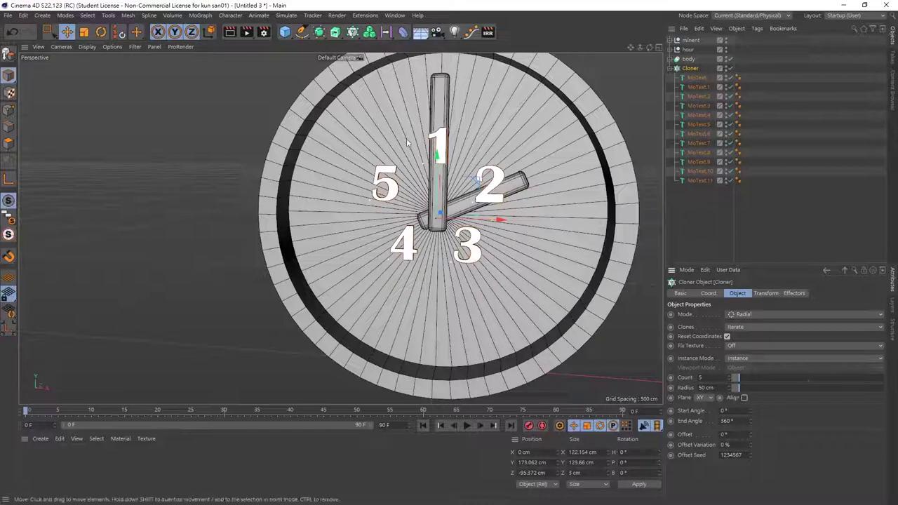
alt+drag(497, 226, 363, 165)
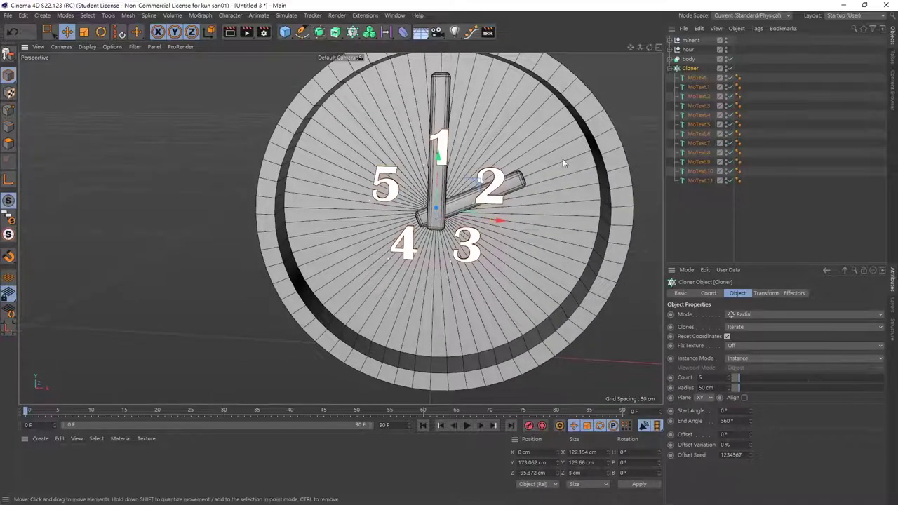
scroll(492, 223, up, 2)
scroll(492, 223, up, 3)
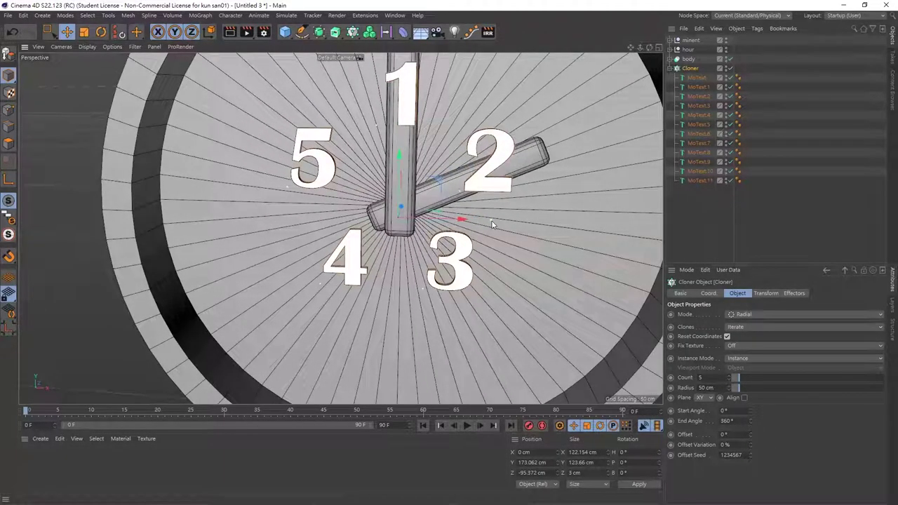
scroll(492, 223, down, 1)
scroll(492, 223, down, 2)
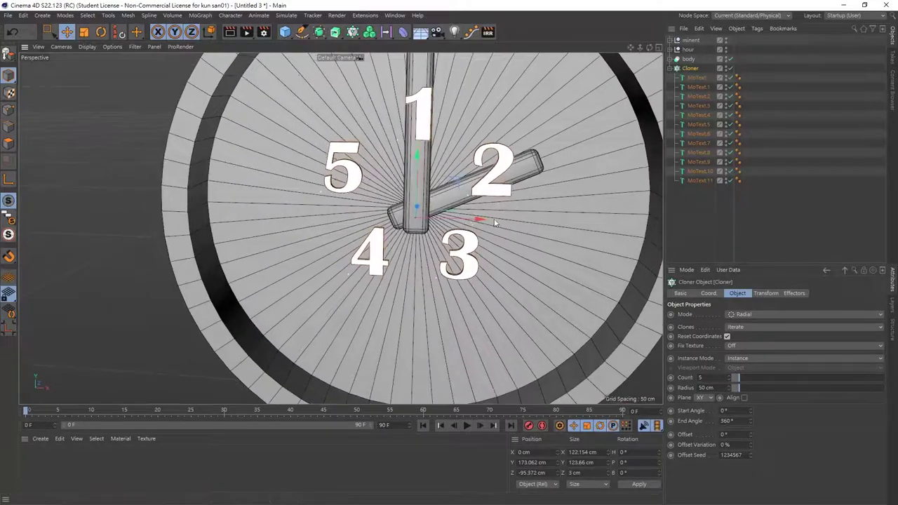
Step: Increase the Cloner radius to about 114.849 cm, spreading numbers toward the rim
drag(495, 222, 600, 236)
scroll(600, 236, down, 4)
scroll(472, 180, up, 1)
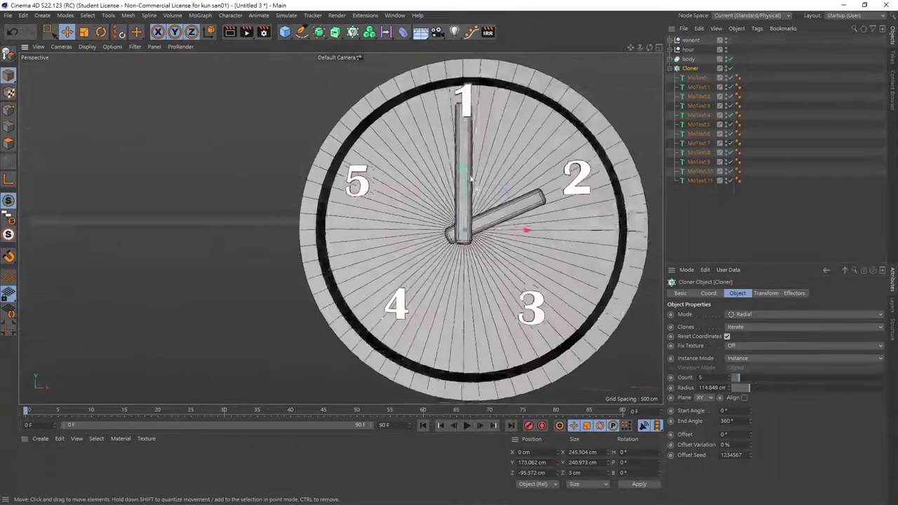
mouse_move(472, 180)
alt+mouse_down()
mouse_move(476, 207)
mouse_move(467, 137)
alt+mouse_up()
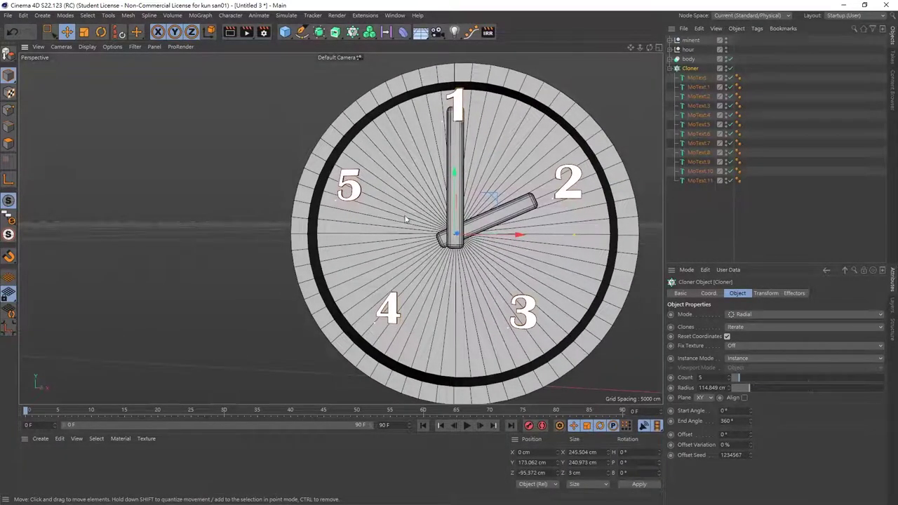
alt+drag(405, 220, 396, 203)
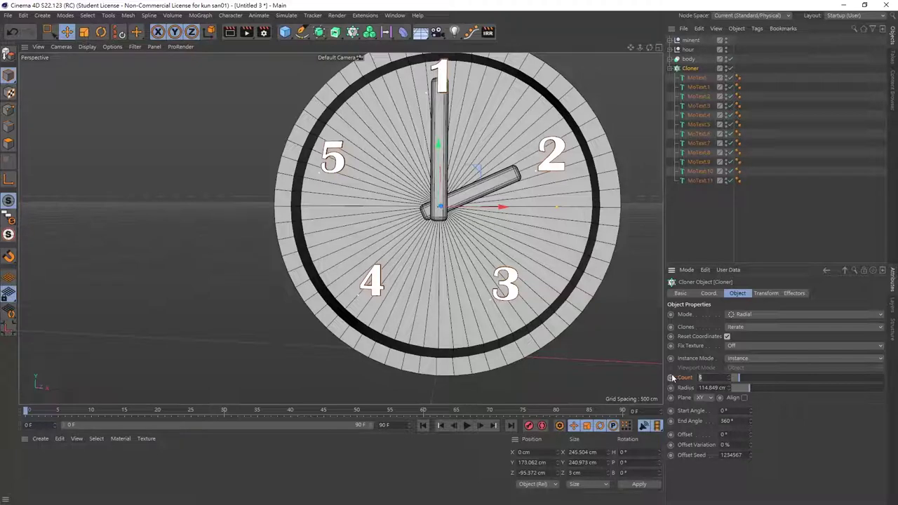
text(12)
Step: Set the Cloner count to 12 and orbit to view the ring
key(Return)
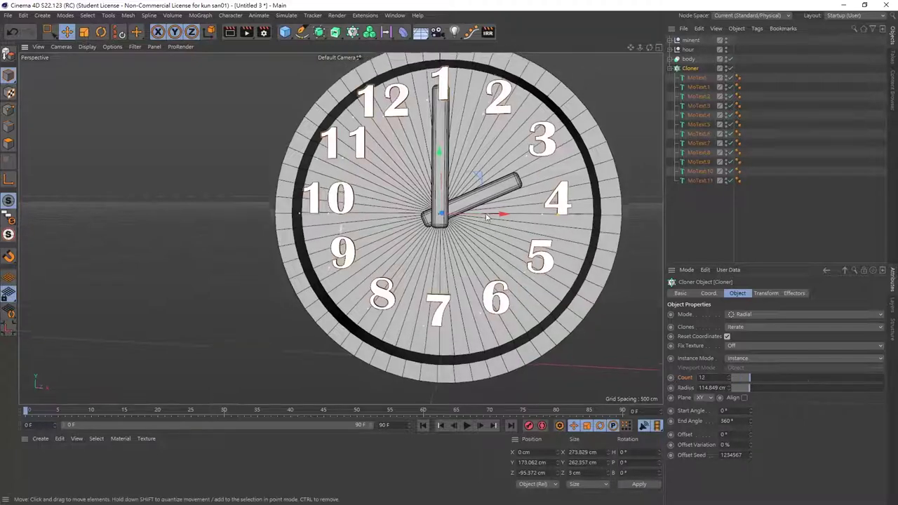
alt+drag(443, 119, 432, 184)
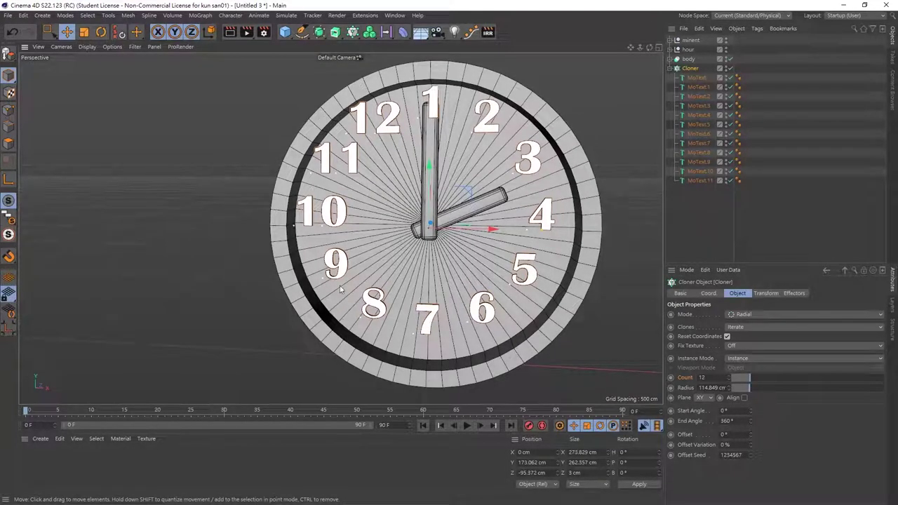
alt+drag(403, 201, 416, 140)
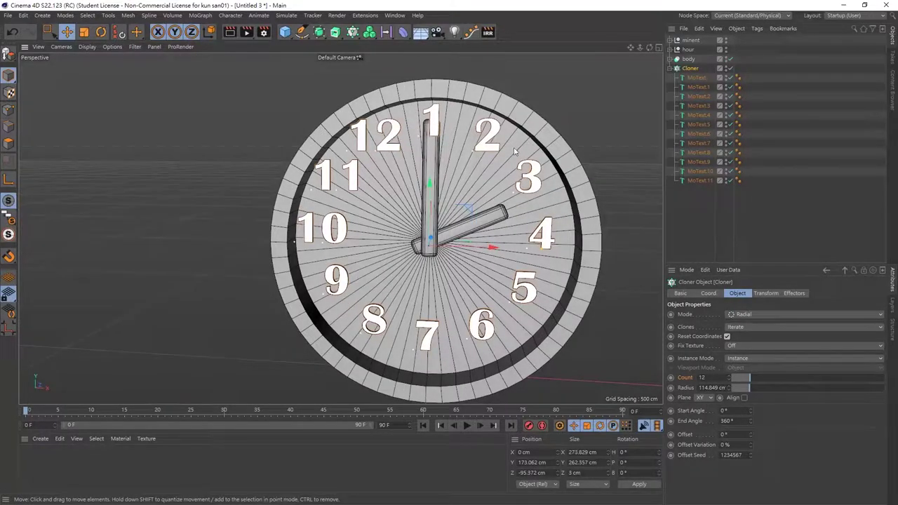
Step: Move MoText.11 to the top of the Cloner's children so 12 sits on top
click(704, 226)
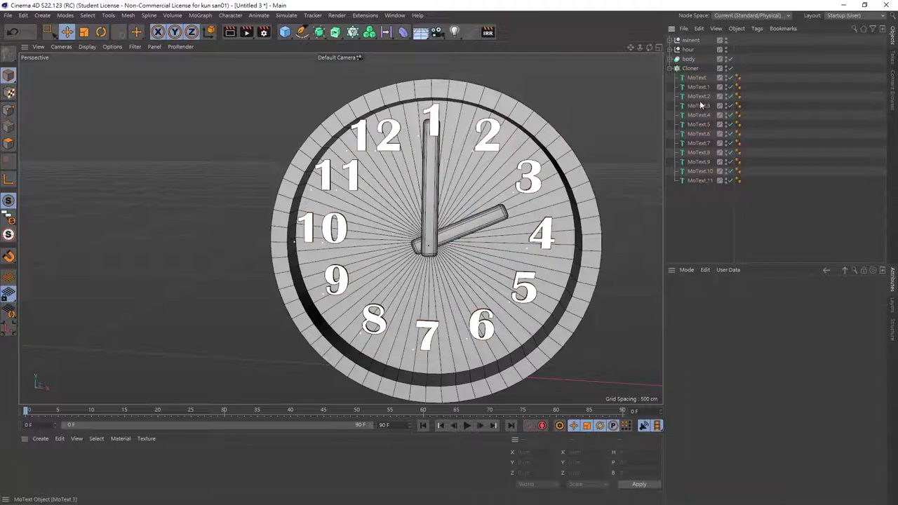
click(696, 181)
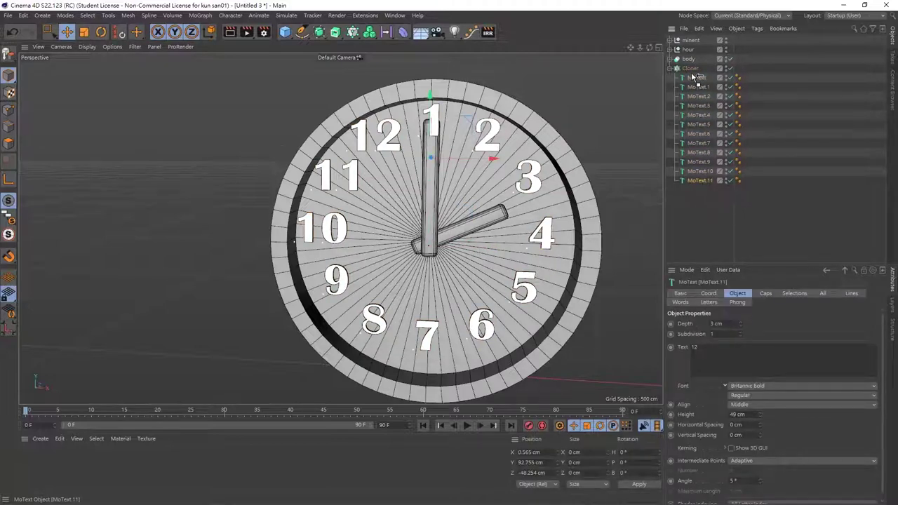
drag(693, 77, 695, 74)
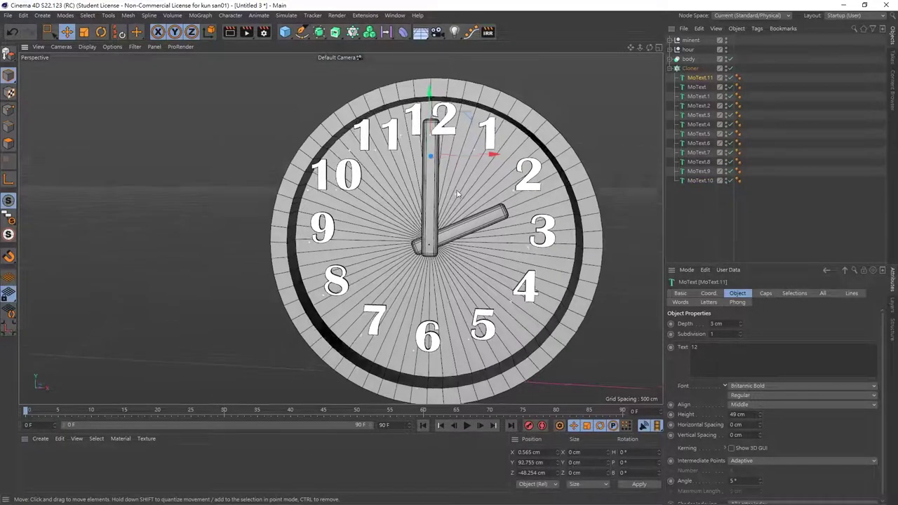
scroll(457, 198, down, 3)
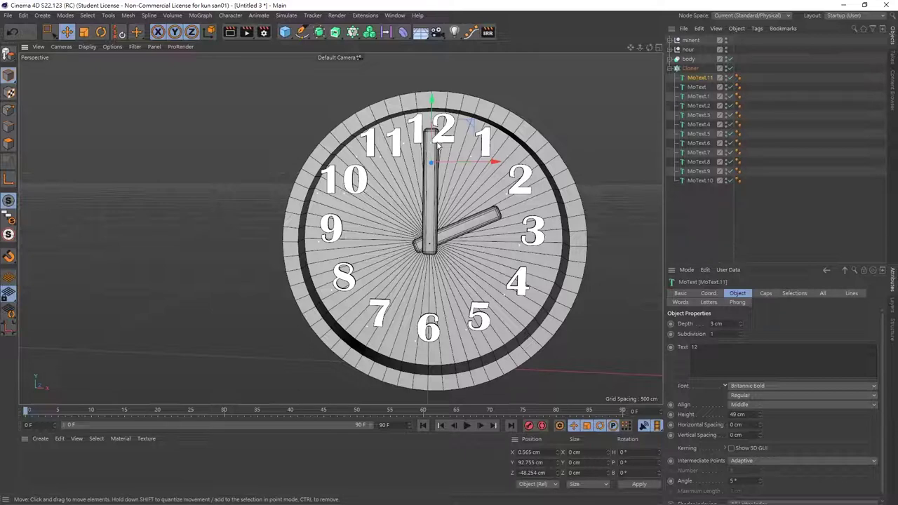
Step: In the Front view, lower the numeral Cloner and widen its radius to 123.375 cm
key(F5)
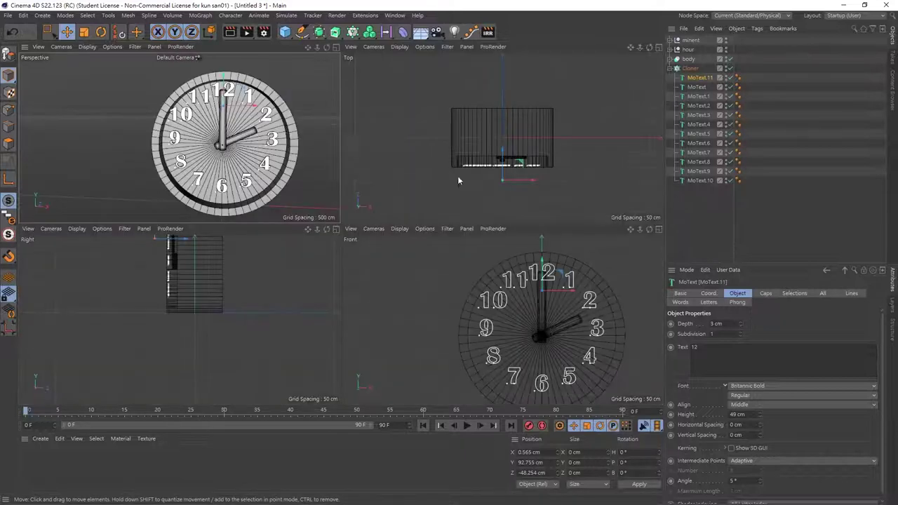
key(F4)
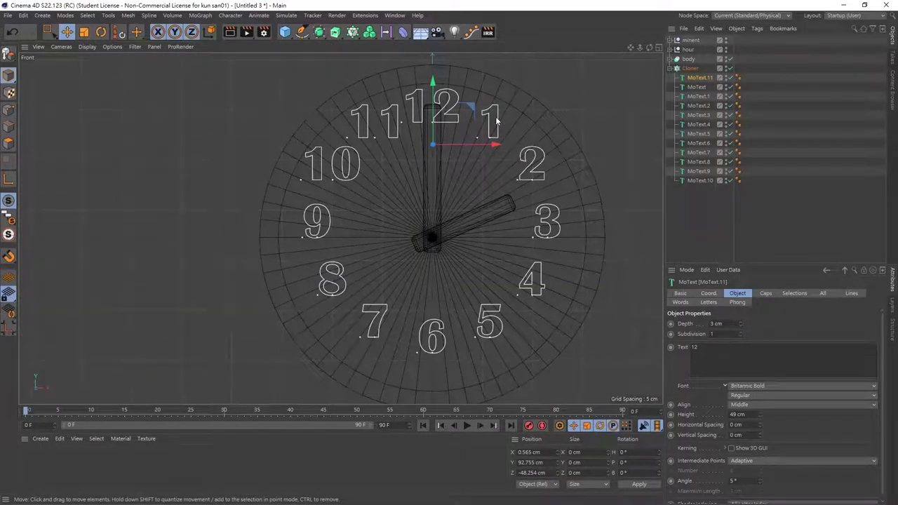
click(690, 68)
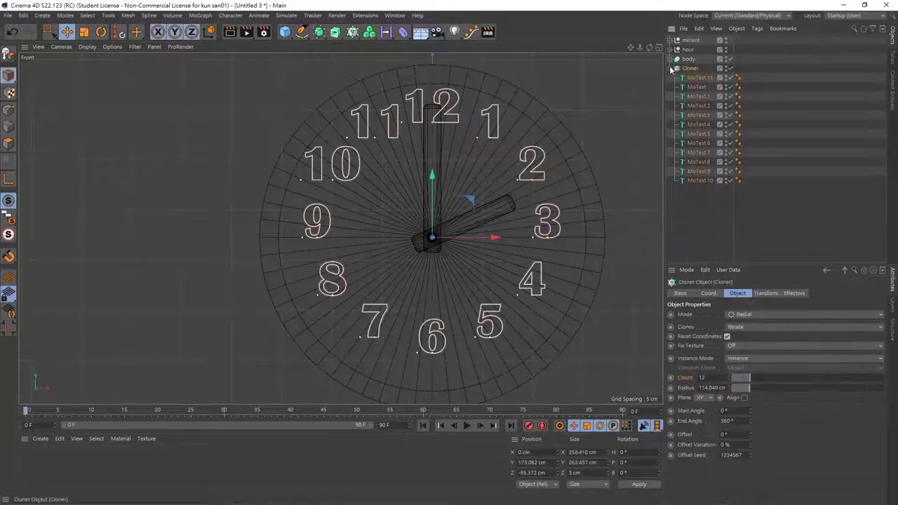
click(676, 68)
drag(435, 180, 432, 202)
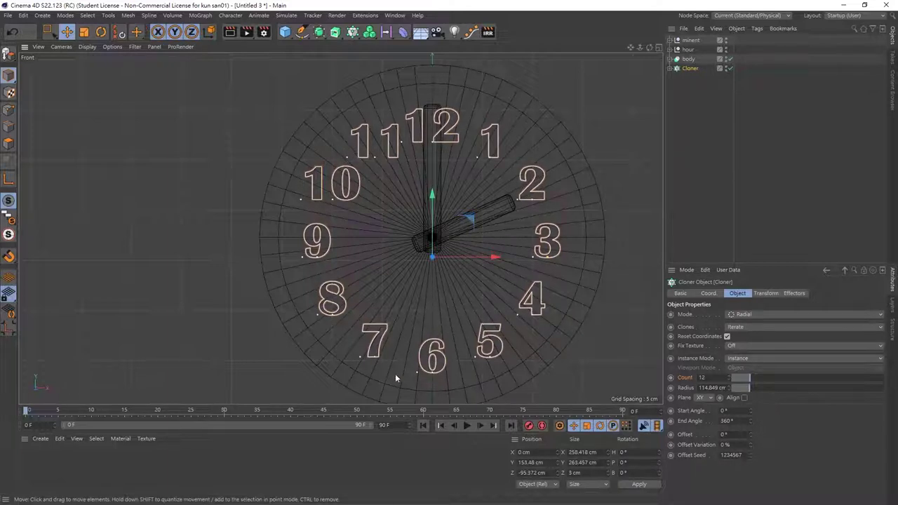
drag(565, 263, 556, 259)
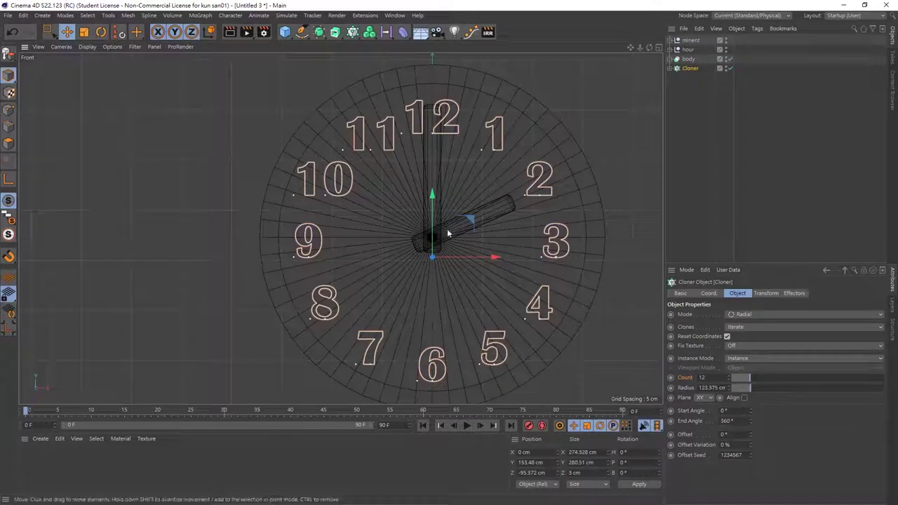
drag(432, 196, 432, 202)
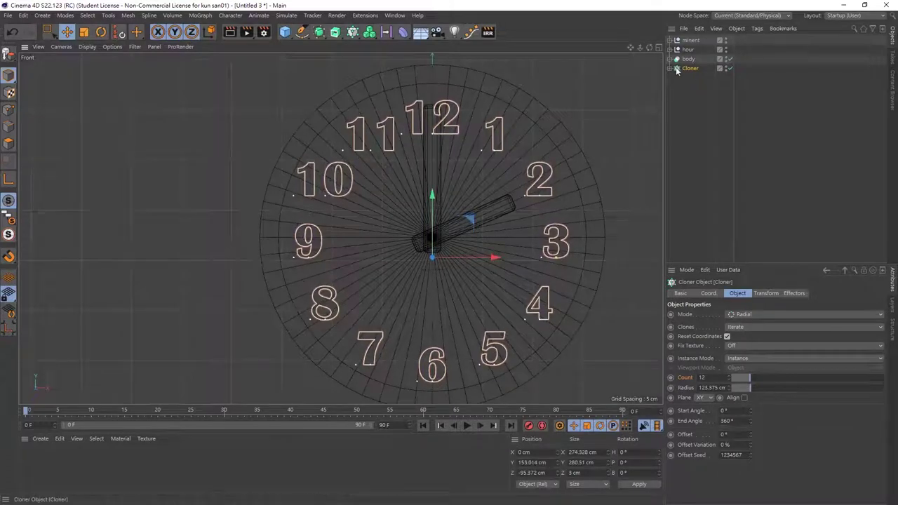
click(666, 73)
Step: Select all twelve MoText numerals and set their height to 40 cm
click(671, 68)
click(700, 77)
shift+click(701, 180)
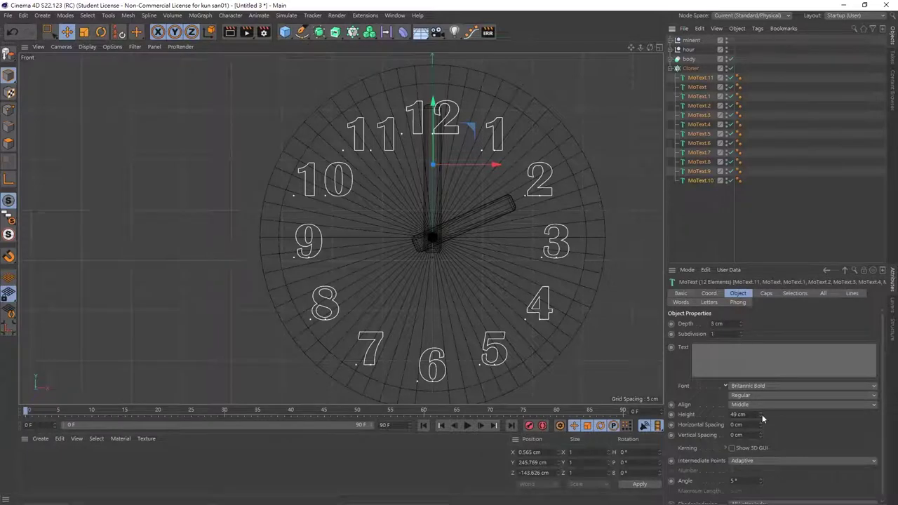
drag(761, 415, 760, 417)
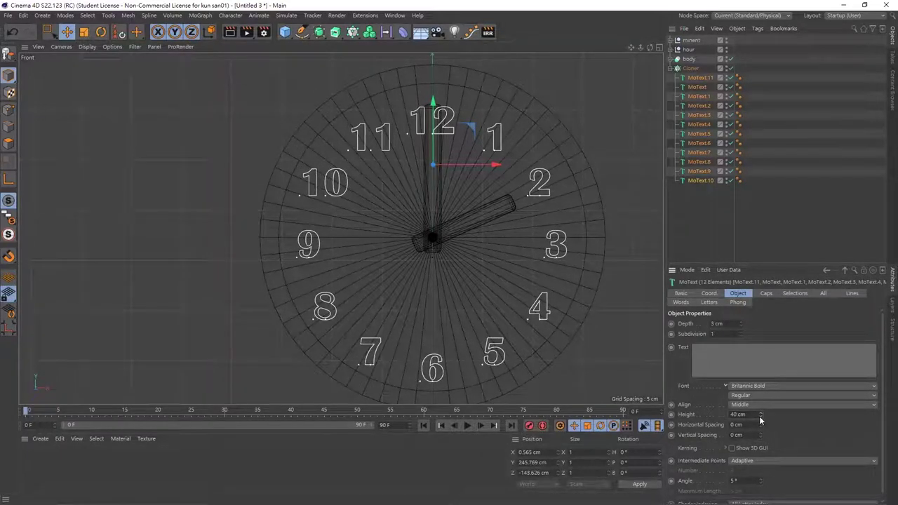
click(691, 68)
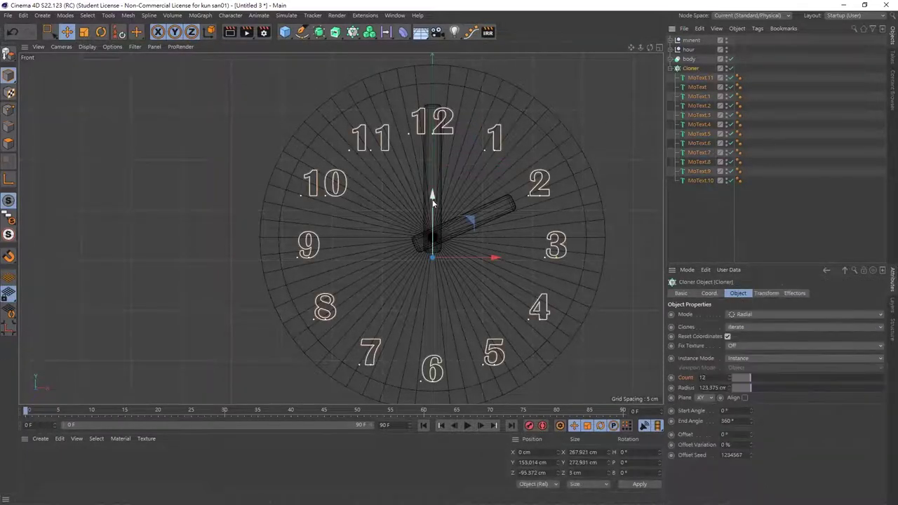
click(735, 225)
middle_click(450, 209)
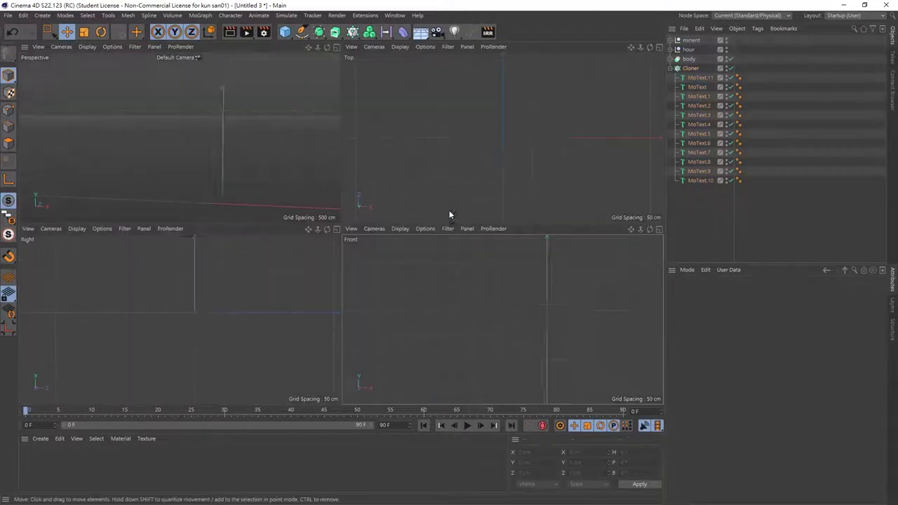
middle_click(284, 174)
alt+drag(284, 174, 305, 222)
scroll(306, 221, up, 3)
click(687, 68)
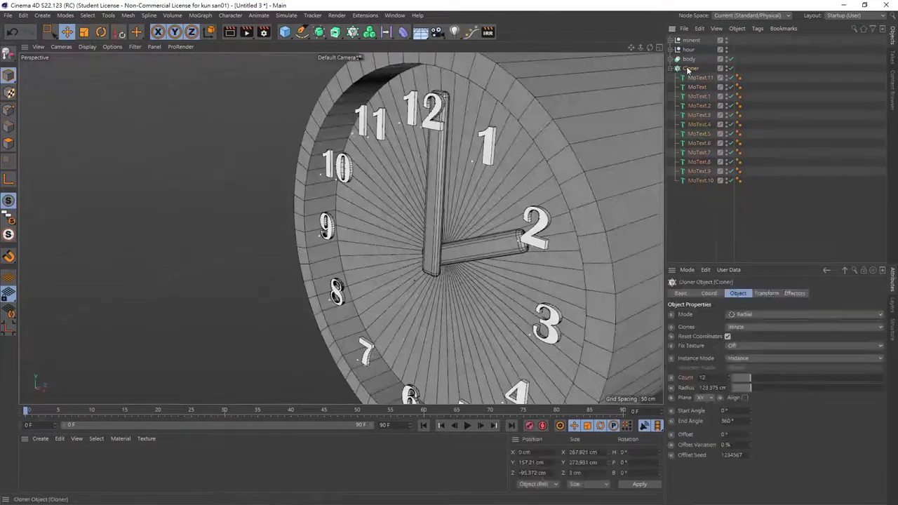
alt+drag(393, 210, 435, 225)
mouse_move(449, 277)
mouse_down()
mouse_move(473, 268)
mouse_move(533, 185)
mouse_move(345, 180)
mouse_up()
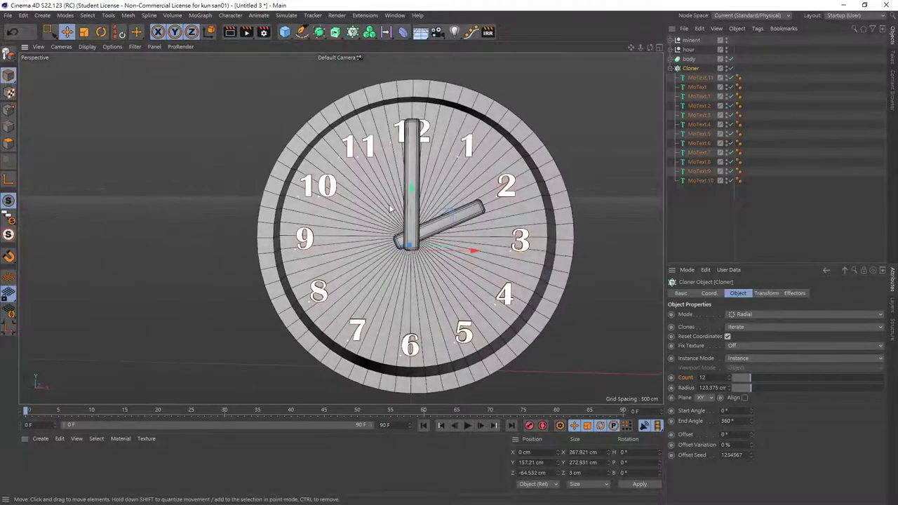
click(402, 224)
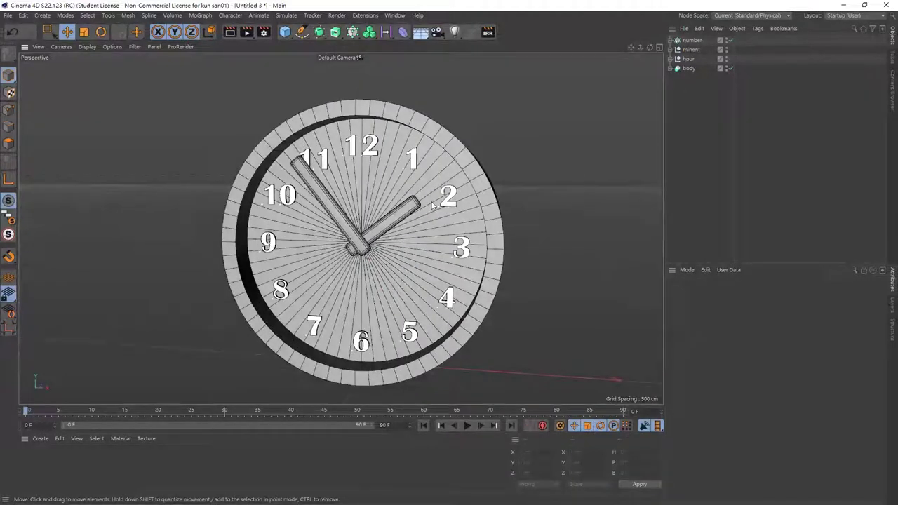
scroll(425, 212, down, 2)
alt+drag(402, 125, 409, 144)
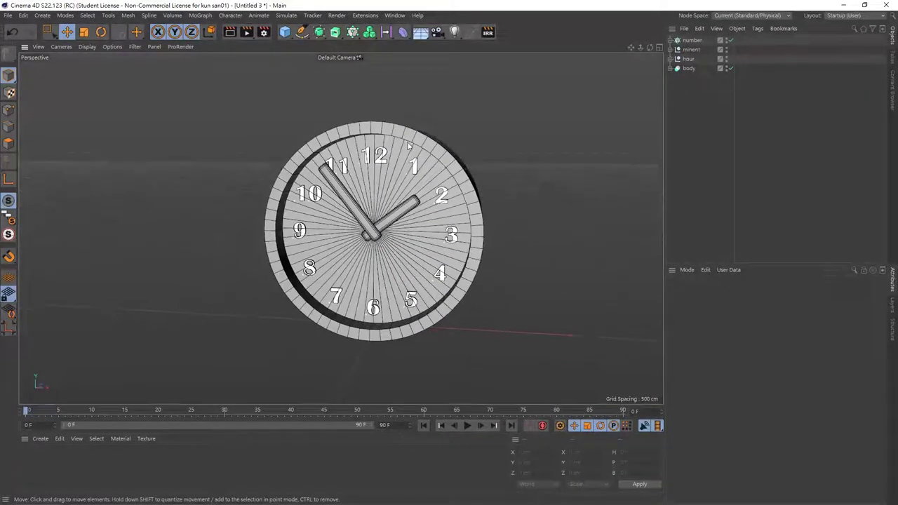
key(v)
click(407, 232)
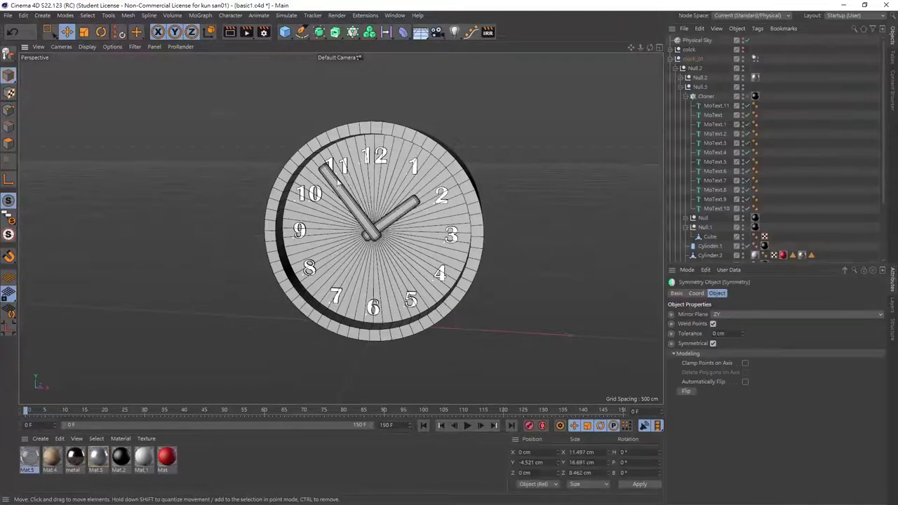
mouse_move(371, 132)
alt+mouse_down()
mouse_move(505, 135)
mouse_move(559, 167)
mouse_move(440, 172)
mouse_move(425, 200)
mouse_move(349, 198)
alt+mouse_up()
key(v)
click(421, 236)
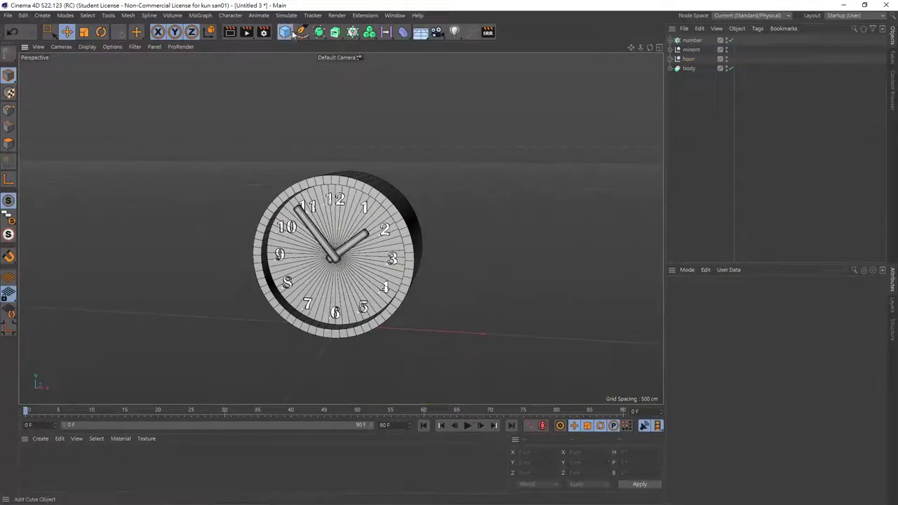
Step: Add a cylinder, lift it above the clock and widen it to 82.8 cm radius
drag(284, 32, 463, 41)
scroll(357, 256, up, 1)
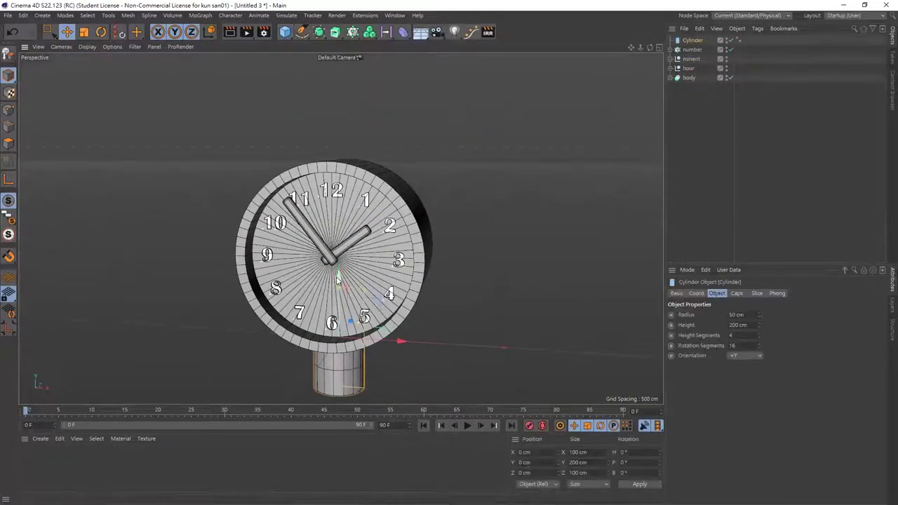
drag(341, 265, 343, 62)
alt+middle_drag(343, 62, 364, 151)
mouse_move(364, 151)
mouse_down()
mouse_move(381, 150)
mouse_move(345, 117)
mouse_up()
scroll(378, 157, up, 2)
mouse_move(379, 157)
alt+mouse_down()
mouse_move(350, 174)
mouse_move(393, 176)
alt+mouse_up()
Step: Reduce the cylinder's height segments to 1 and enable Fillet on its caps
drag(759, 335, 731, 345)
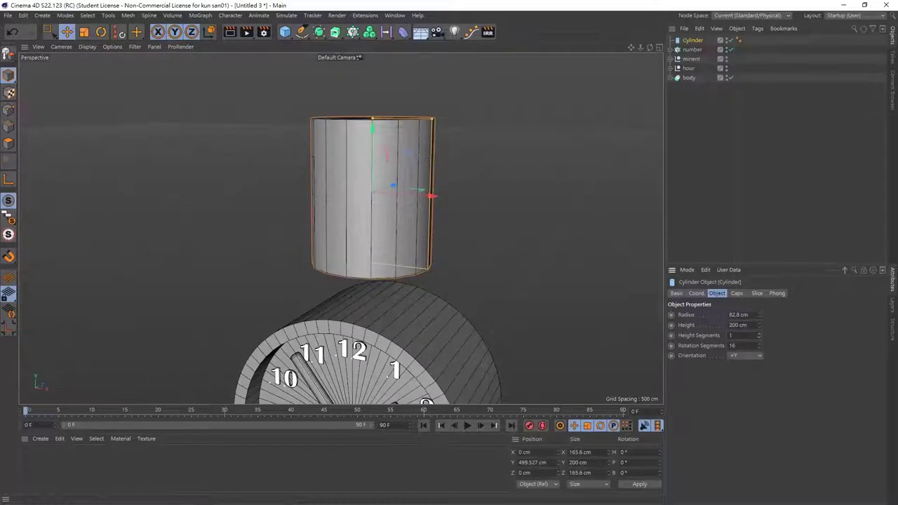
mouse_move(395, 187)
alt+mouse_down()
mouse_move(377, 187)
mouse_move(373, 173)
mouse_move(390, 186)
alt+mouse_up()
alt+drag(420, 127, 441, 165)
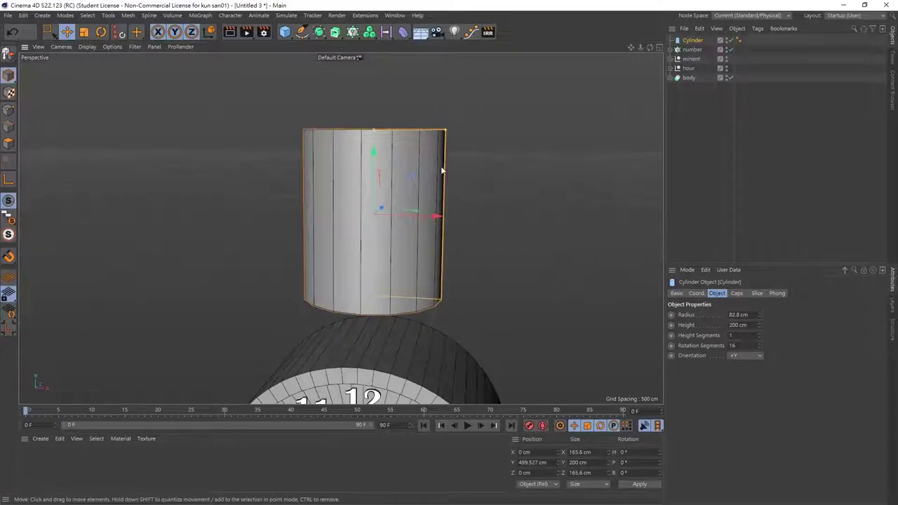
shift+click(737, 294)
click(707, 399)
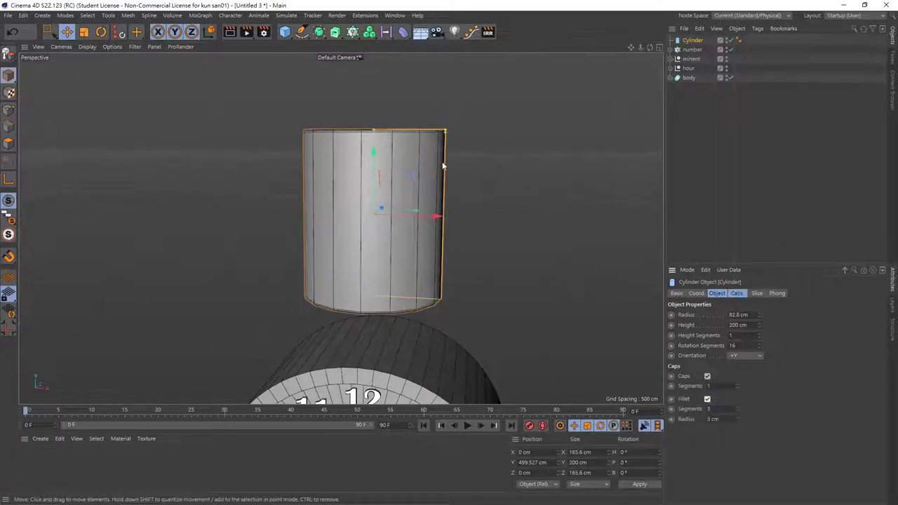
Step: Set the cap fillet to 6 segments with about 43.659 cm radius
mouse_move(453, 149)
alt+mouse_down()
mouse_move(377, 245)
mouse_move(610, 308)
alt+mouse_up()
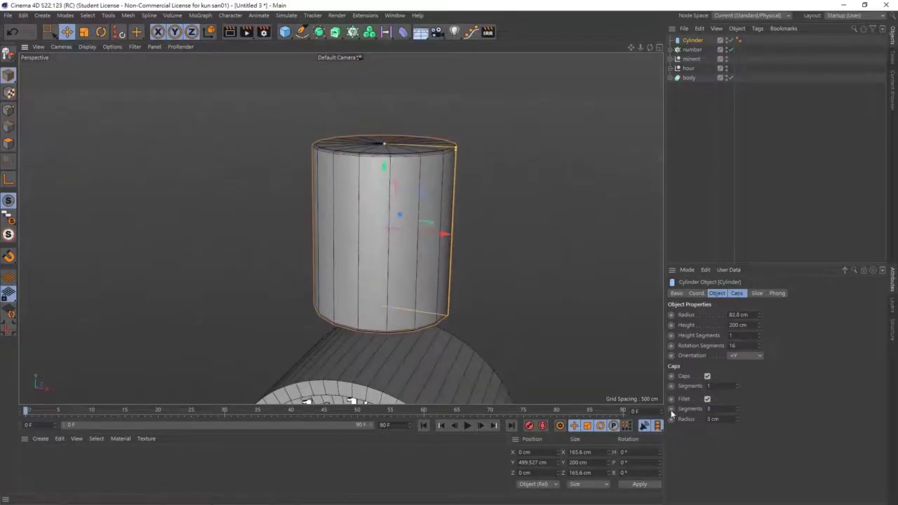
drag(456, 148, 455, 187)
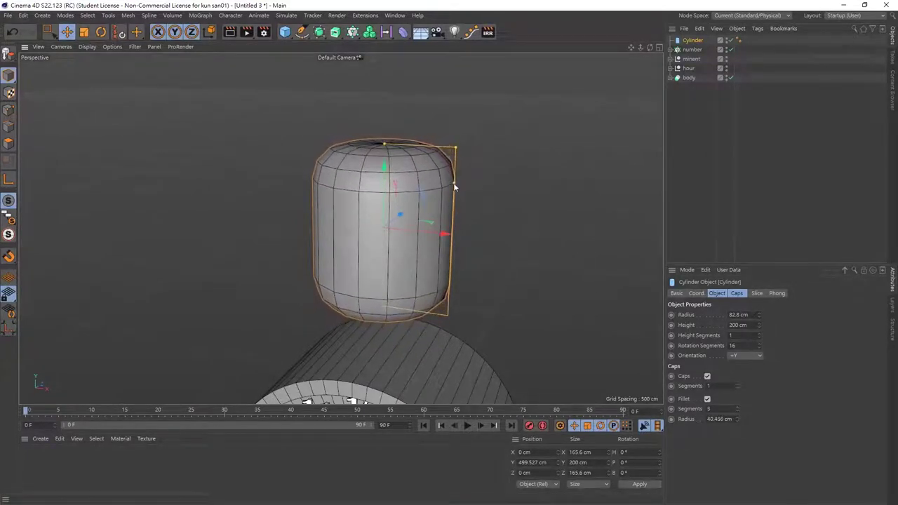
scroll(455, 186, up, 2)
scroll(441, 150, up, 1)
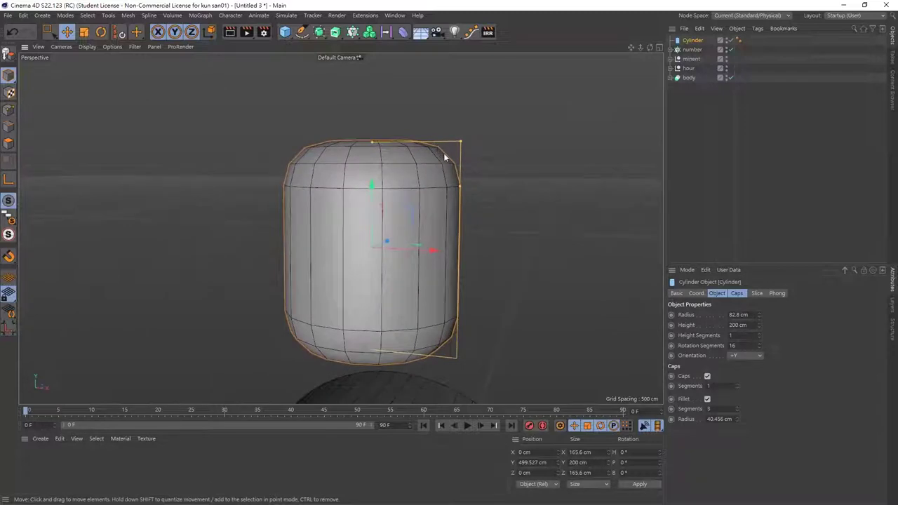
click(736, 407)
click(737, 406)
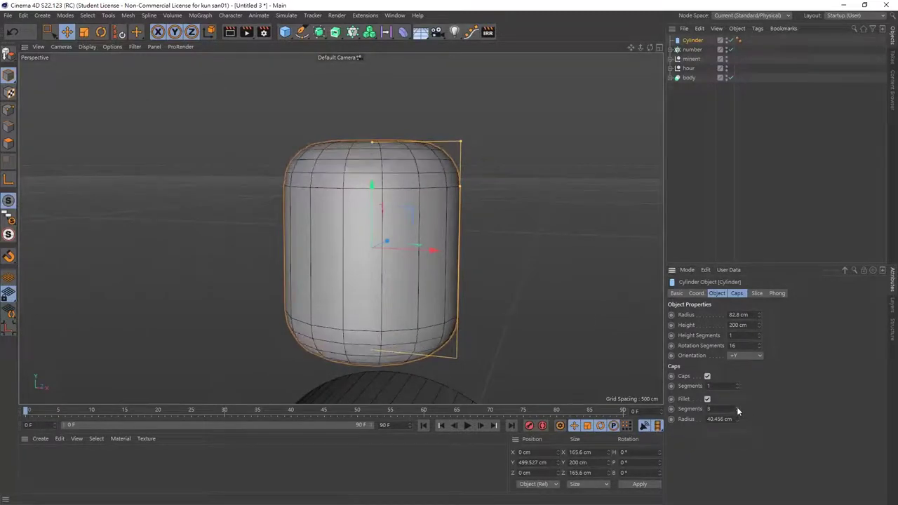
click(737, 406)
scroll(446, 164, up, 1)
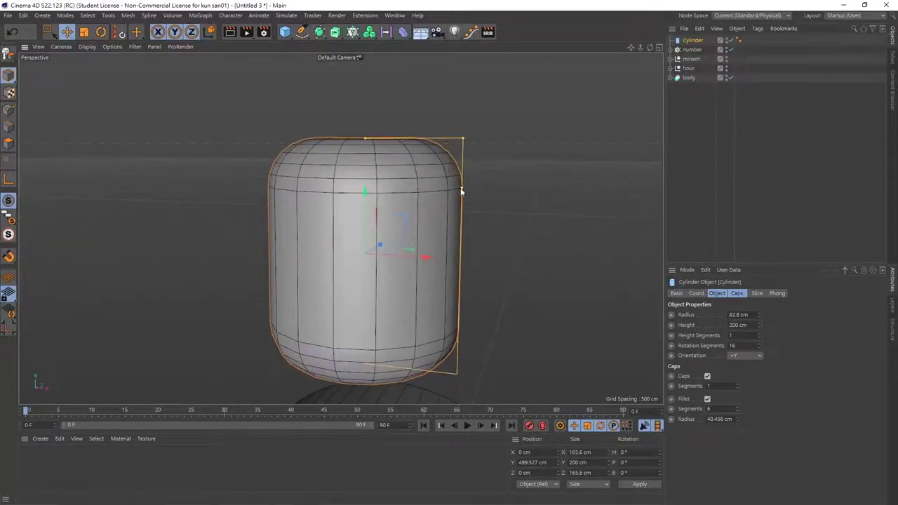
drag(461, 189, 462, 195)
scroll(462, 195, down, 2)
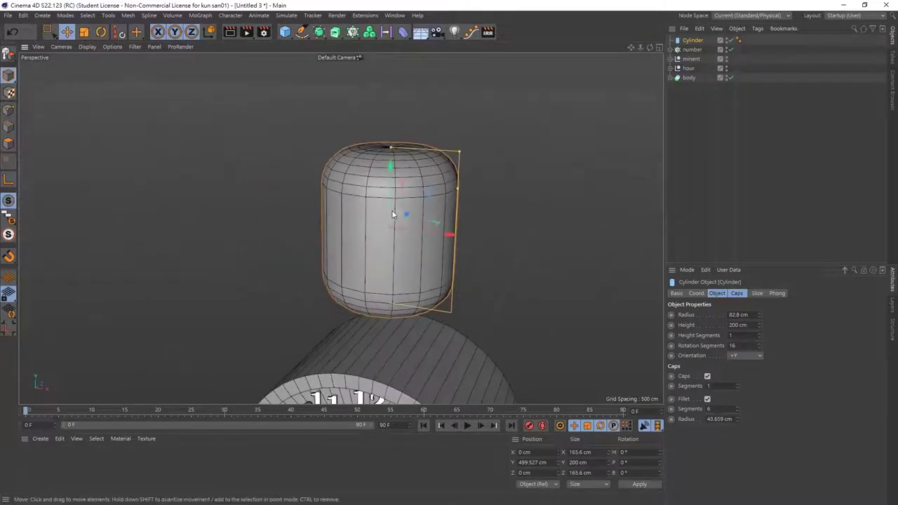
key(F5)
middle_click(417, 257)
scroll(499, 256, down, 3)
Step: Raise the cylinder on Y in Front view, undoing stray sideways moves to keep it centred
scroll(474, 214, up, 1)
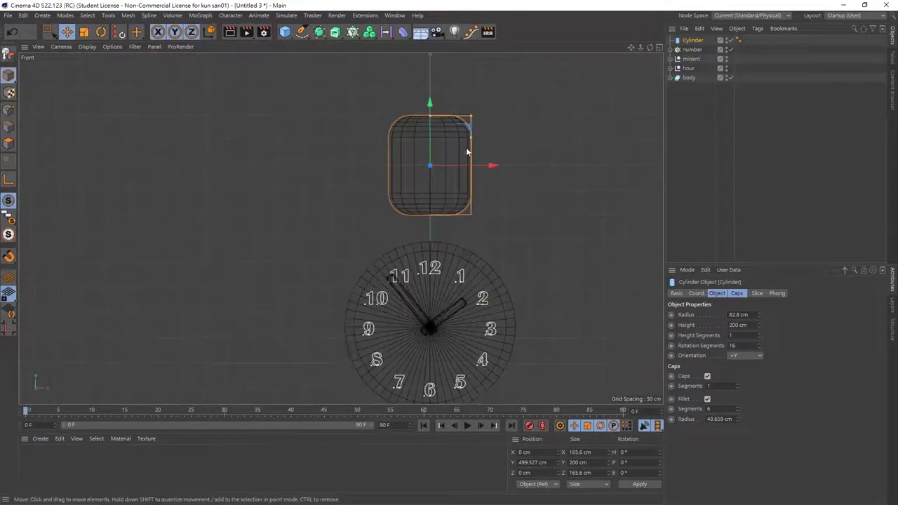
mouse_move(430, 150)
mouse_down()
mouse_move(421, 208)
mouse_move(441, 193)
mouse_move(524, 198)
mouse_move(492, 208)
mouse_up()
mouse_move(475, 242)
mouse_down()
mouse_move(565, 243)
mouse_move(501, 241)
mouse_move(543, 241)
mouse_move(527, 241)
mouse_up()
key(ctrl+z)
key(ctrl+z)
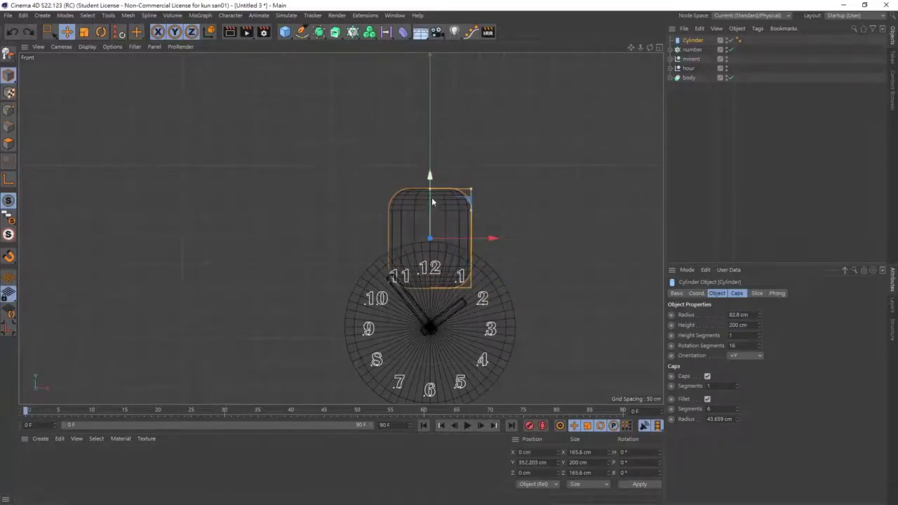
mouse_move(432, 197)
mouse_down()
mouse_move(431, 187)
mouse_move(521, 196)
mouse_up()
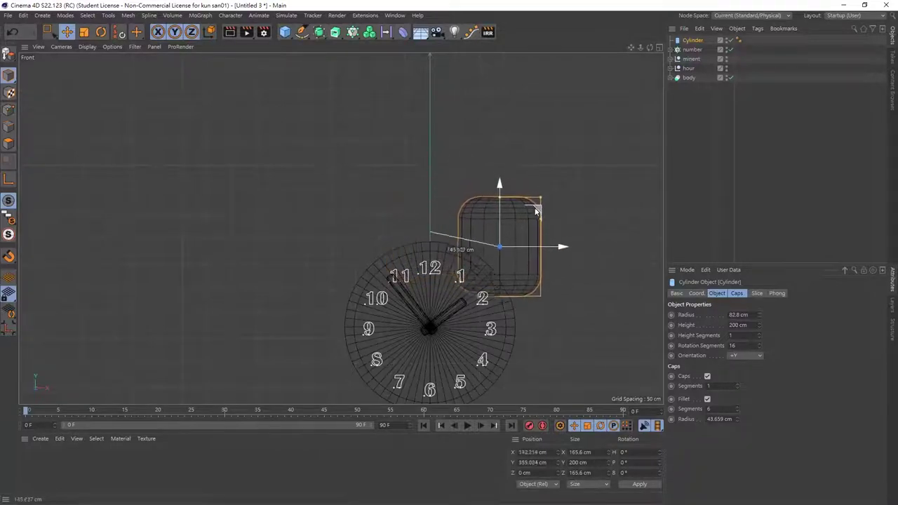
key(ctrl+z)
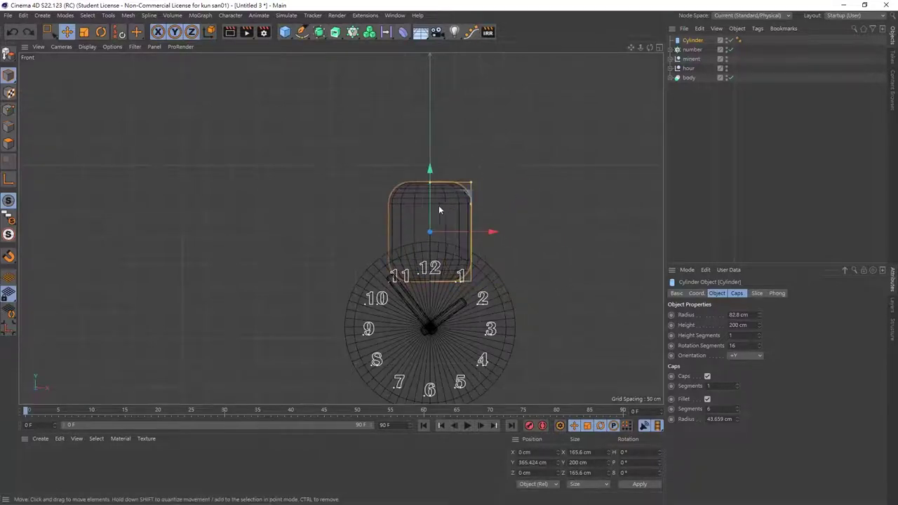
drag(438, 209, 430, 199)
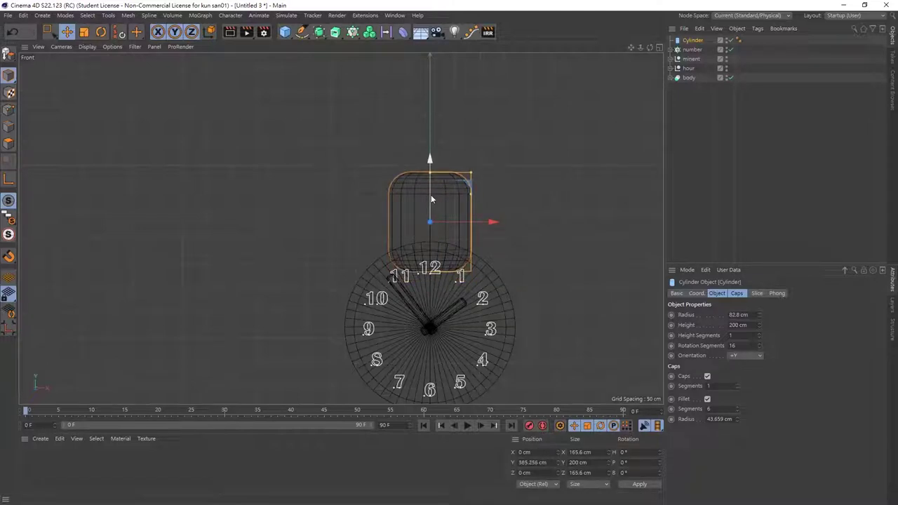
Step: Widen the cylinder to about 93 cm radius and raise it well above the clock
drag(470, 173, 476, 176)
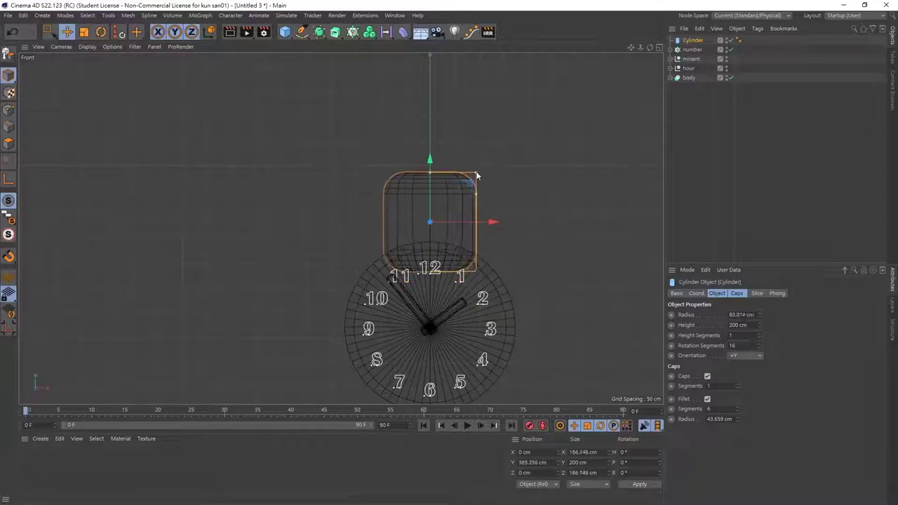
middle_click(420, 225)
middle_click(286, 167)
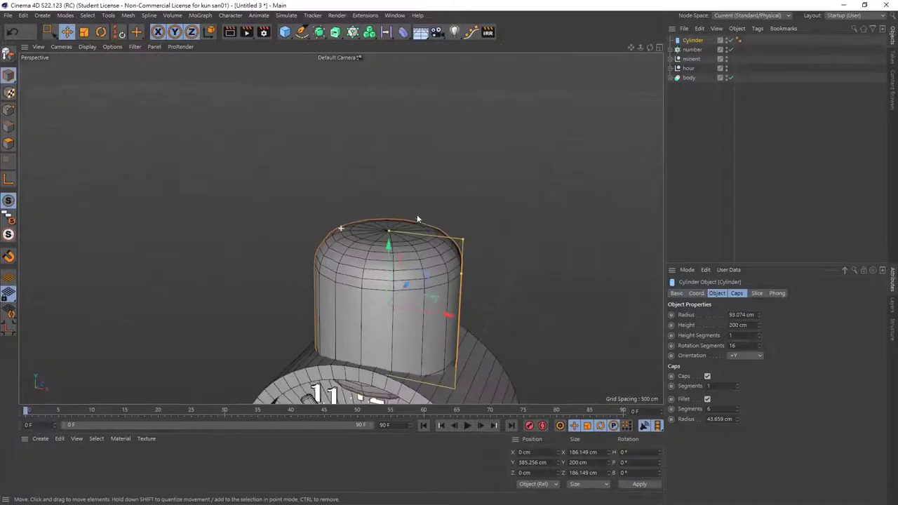
mouse_move(386, 244)
mouse_down()
mouse_move(398, 106)
mouse_move(312, 204)
mouse_up()
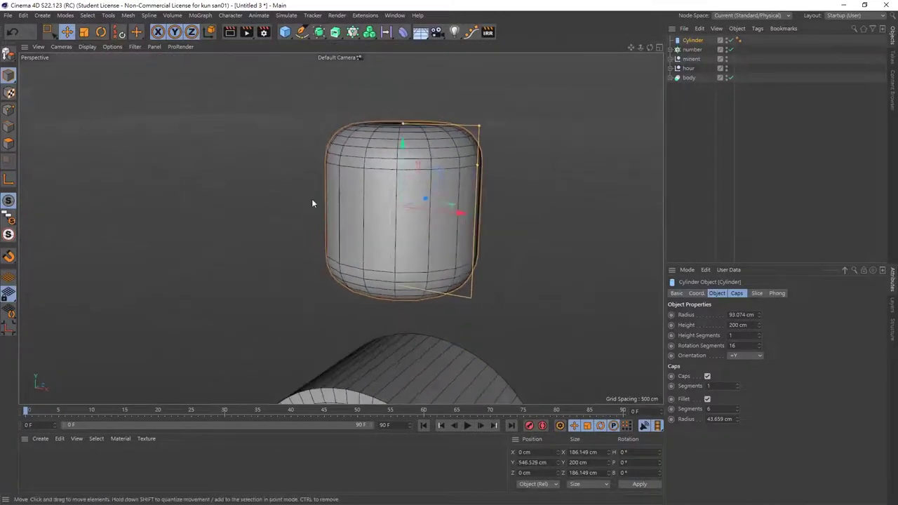
alt+drag(409, 200, 453, 183)
middle_click(419, 190)
middle_click(504, 262)
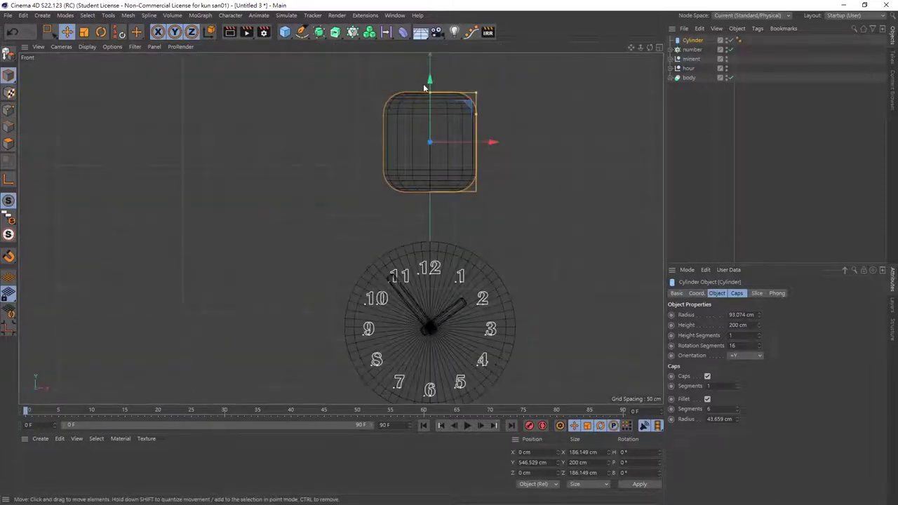
middle_click(411, 107)
middle_click(319, 117)
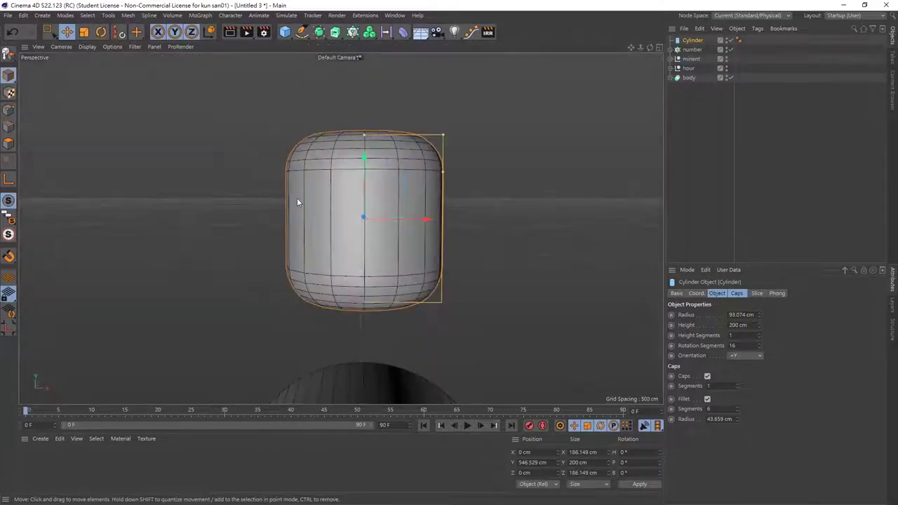
mouse_move(296, 198)
alt+mouse_down()
mouse_move(363, 179)
mouse_move(359, 199)
mouse_move(361, 183)
mouse_move(328, 165)
mouse_move(667, 76)
alt+mouse_up()
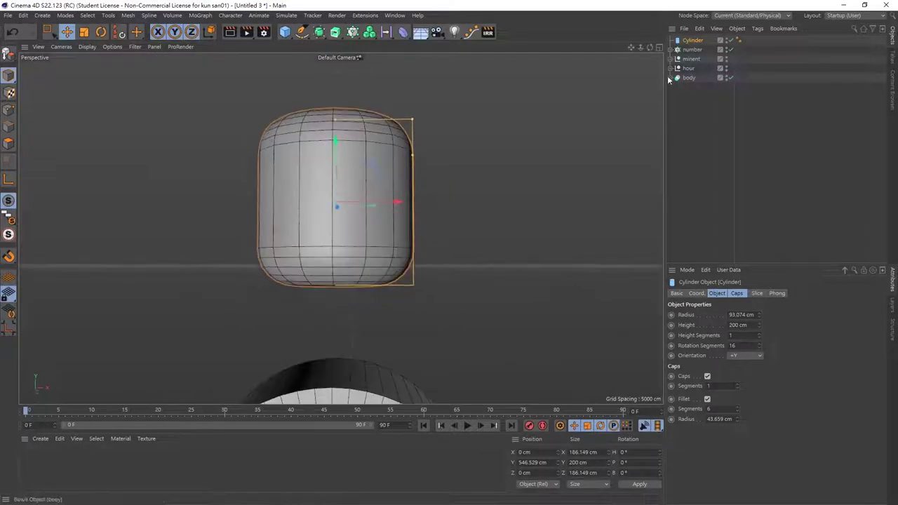
Step: Add a Cube and a Boole object to the scene
mouse_move(373, 166)
alt+mouse_down()
mouse_move(378, 184)
mouse_move(362, 204)
mouse_move(362, 195)
mouse_move(319, 204)
mouse_move(361, 191)
mouse_move(365, 198)
alt+mouse_up()
click(284, 31)
click(364, 46)
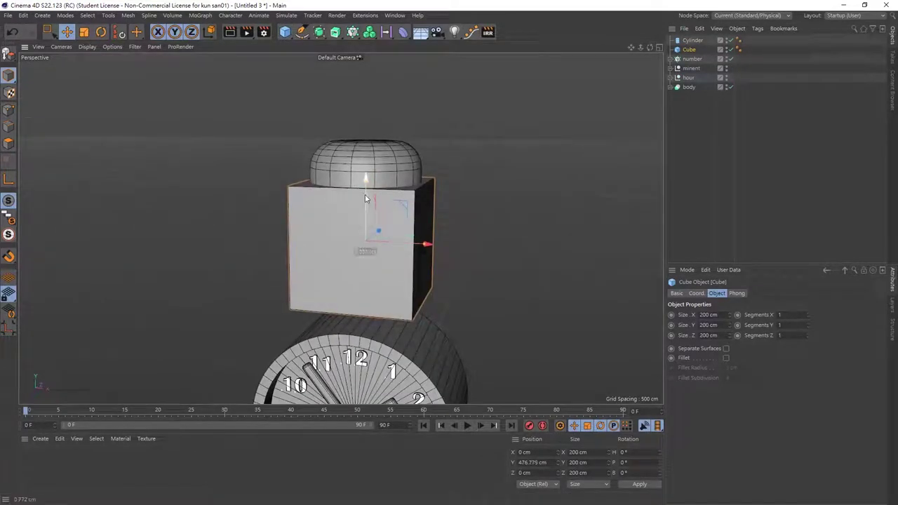
click(720, 140)
click(374, 156)
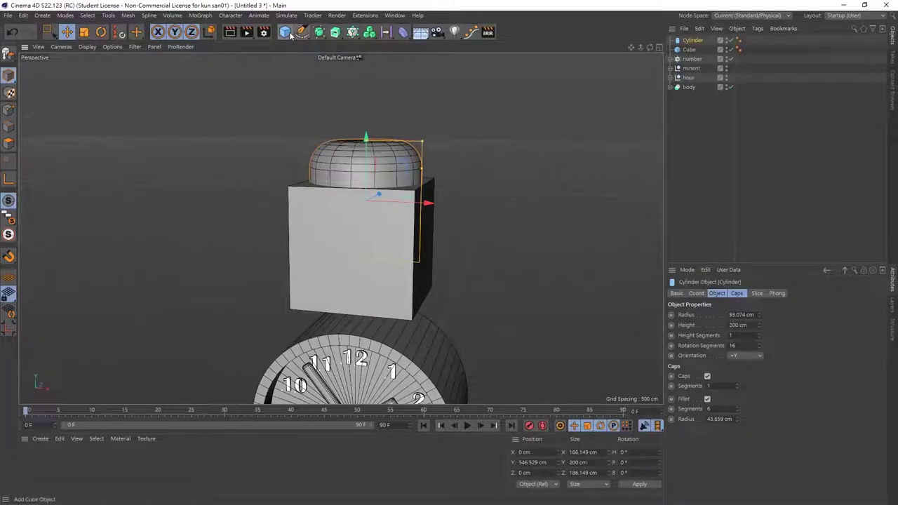
drag(291, 35, 450, 82)
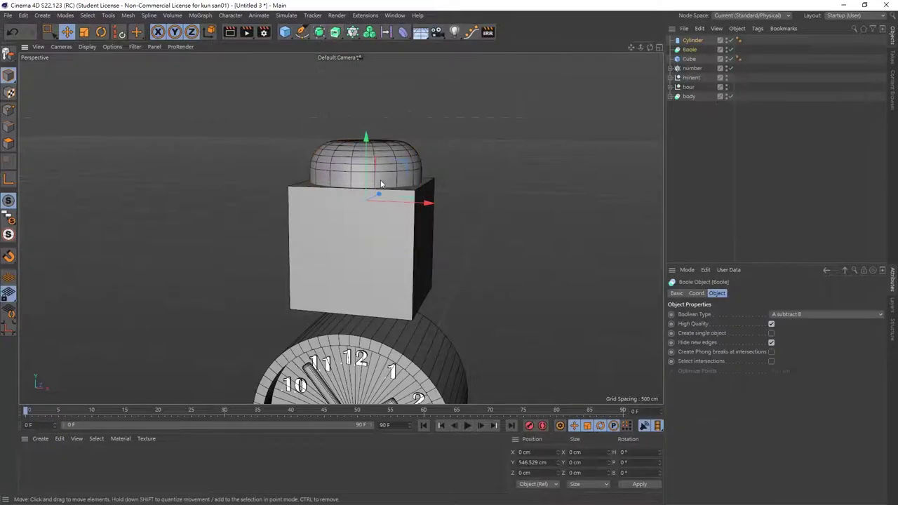
alt+drag(301, 197, 334, 191)
Step: Put the cylinder and cube under the Boole so the cube cuts away all but the dome
click(692, 41)
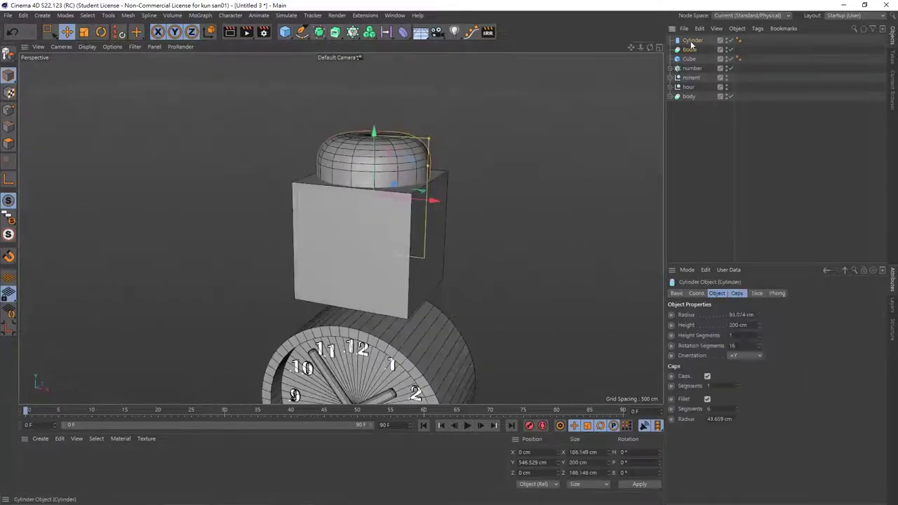
ctrl+click(690, 59)
drag(692, 51, 689, 40)
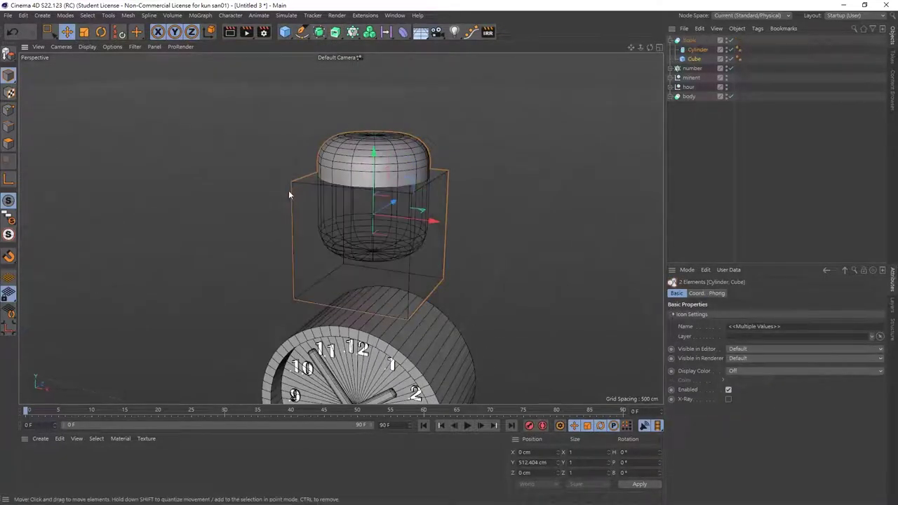
click(304, 174)
mouse_move(368, 160)
alt+mouse_down()
mouse_move(362, 110)
mouse_move(363, 159)
mouse_move(363, 150)
mouse_move(326, 169)
alt+mouse_up()
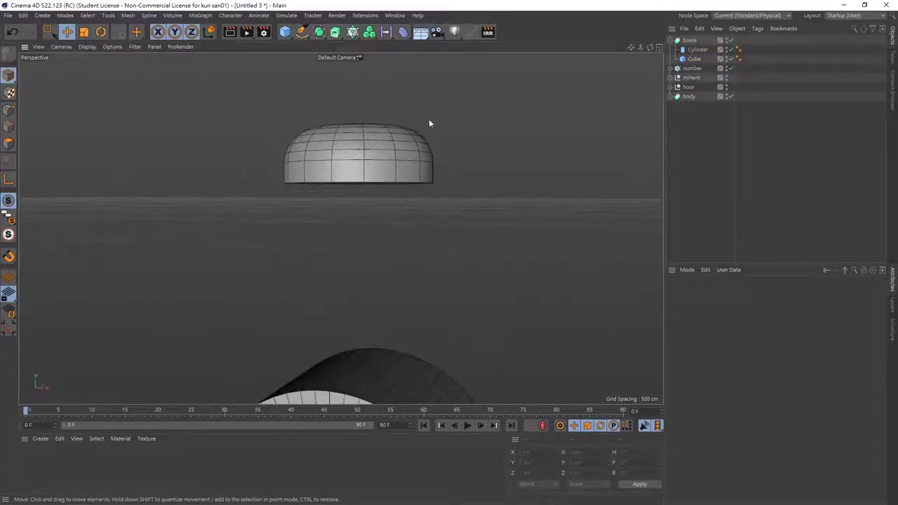
alt+drag(398, 157, 380, 161)
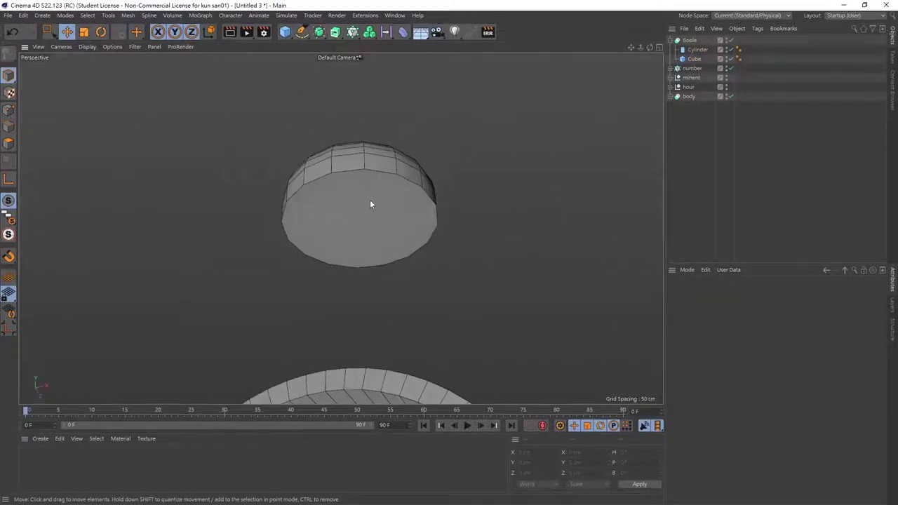
alt+drag(370, 193, 372, 206)
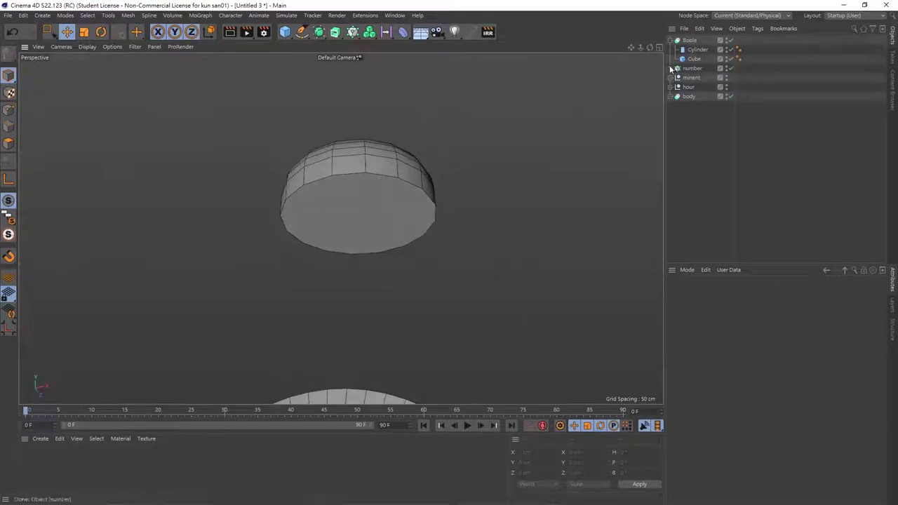
click(694, 58)
click(697, 50)
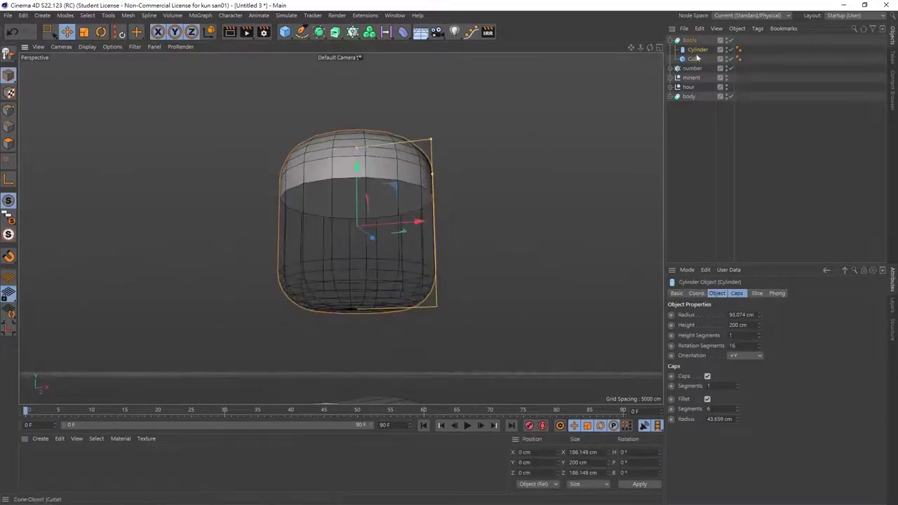
Step: Duplicate the filleted cylinder and move the copy out of the Boole group
ctrl+drag(696, 55, 693, 40)
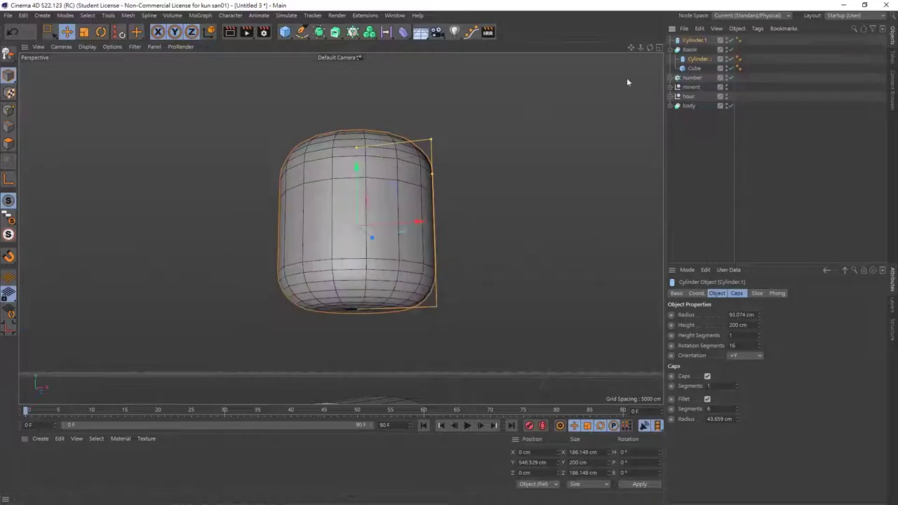
alt+drag(319, 189, 337, 211)
click(671, 49)
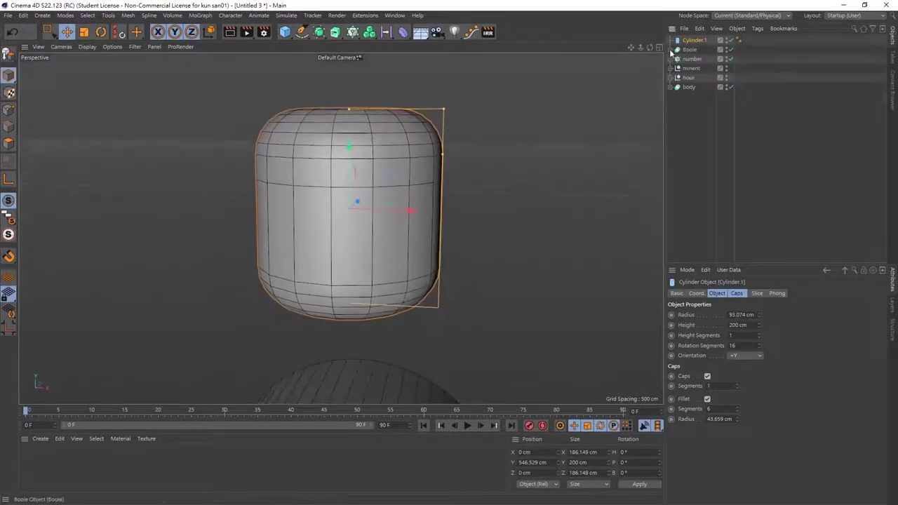
alt+drag(379, 175, 369, 180)
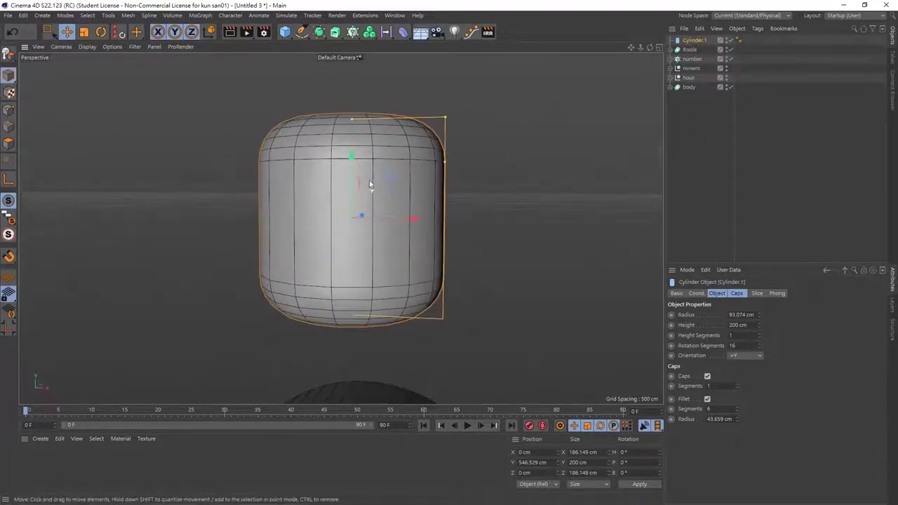
mouse_move(411, 134)
alt+mouse_down()
mouse_move(434, 121)
mouse_move(424, 117)
alt+mouse_up()
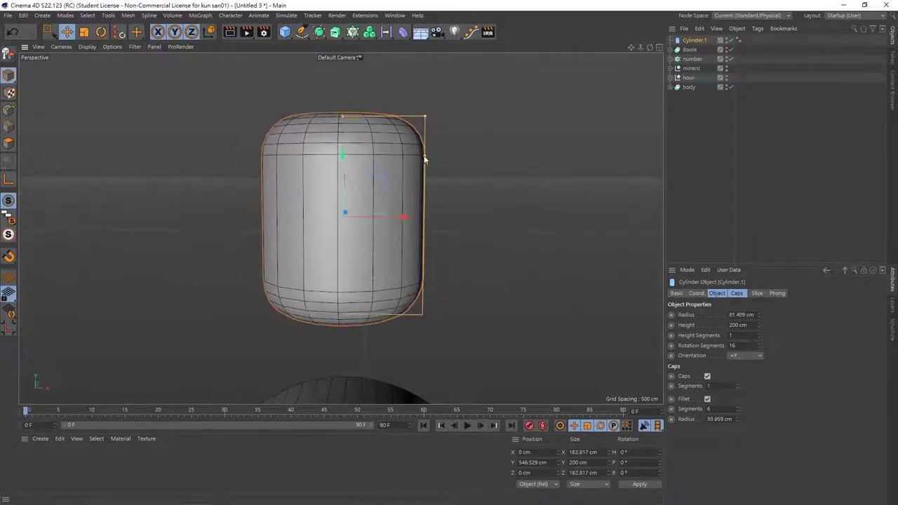
drag(343, 158, 343, 168)
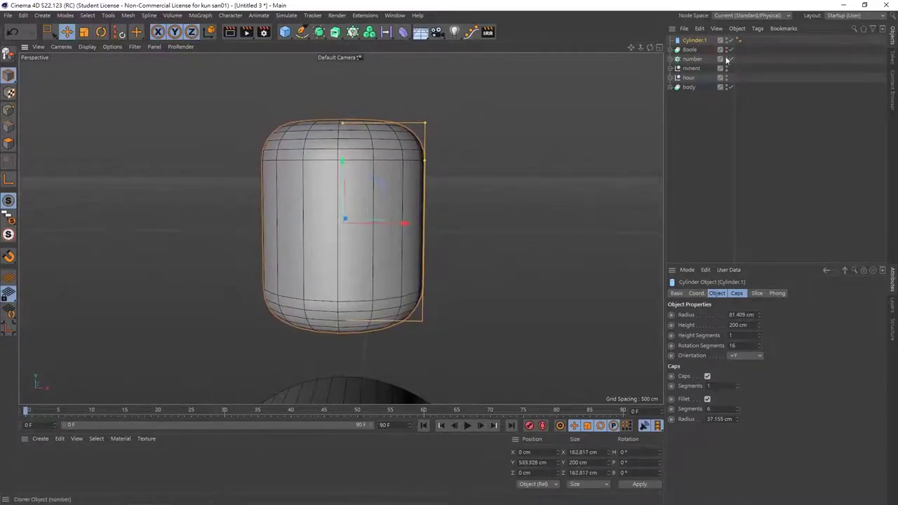
Step: Resize the copy to 85.624 cm radius, 202.984 cm height and 40.773 cm fillet
middle_click(322, 204)
middle_click(321, 204)
scroll(415, 134, up, 3)
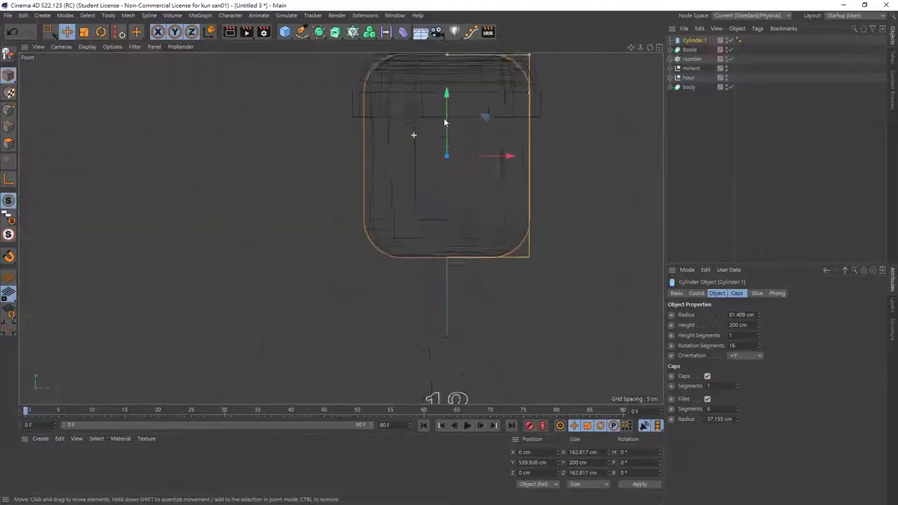
scroll(442, 228, up, 2)
scroll(443, 229, up, 1)
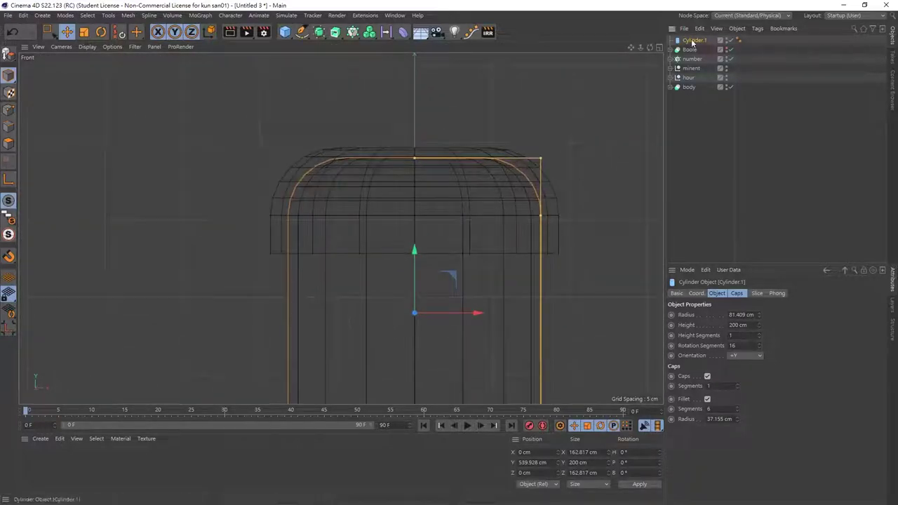
drag(541, 159, 548, 157)
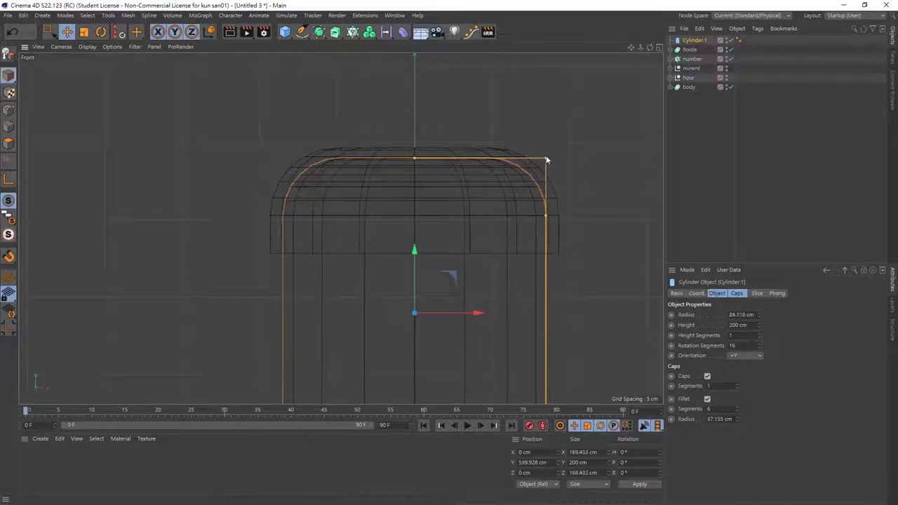
drag(414, 158, 414, 154)
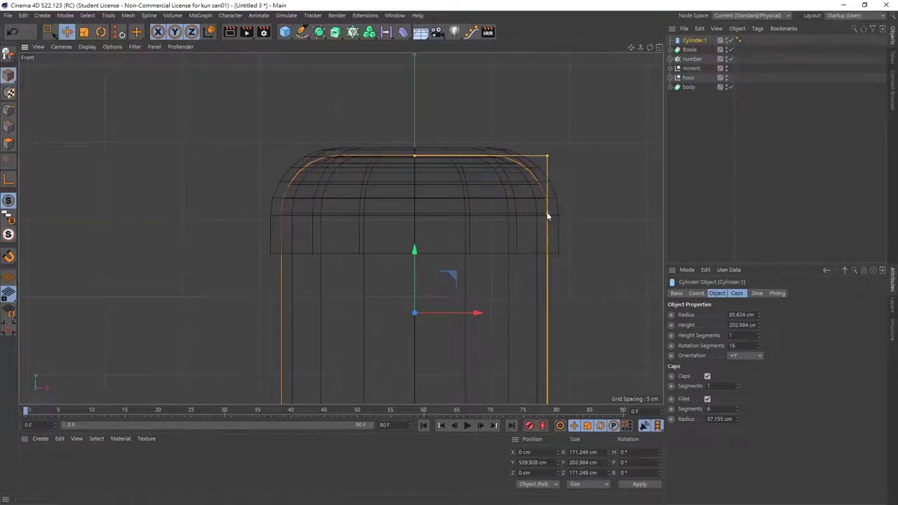
drag(546, 212, 546, 218)
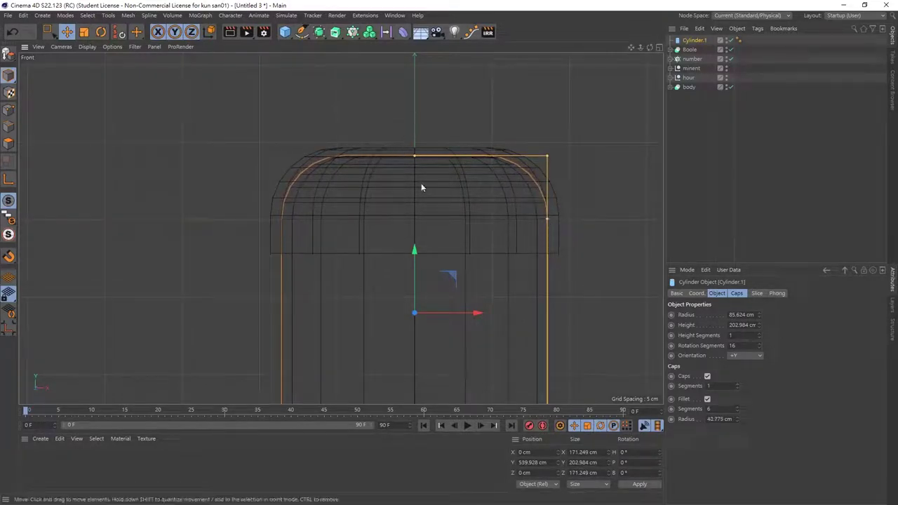
drag(414, 249, 378, 179)
Step: Return to the perspective view and select the cutting cube inside the Boole
middle_click(414, 249)
middle_click(456, 210)
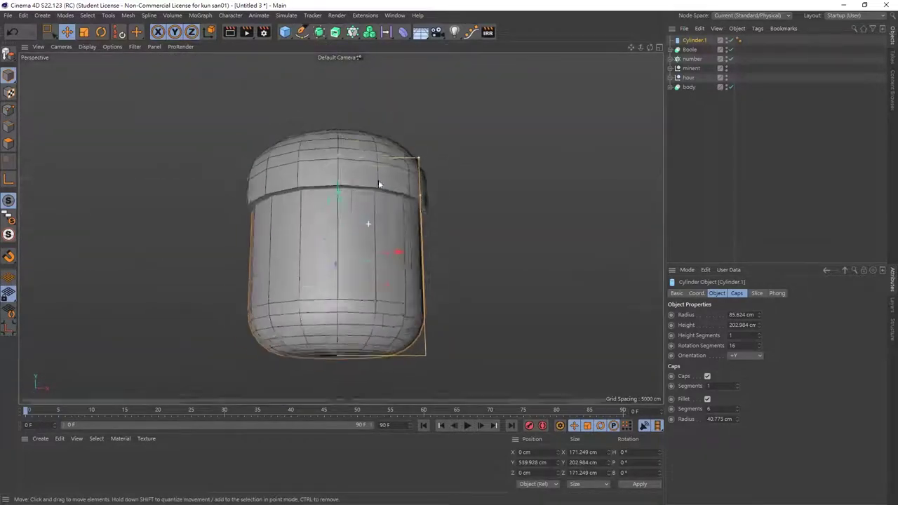
click(672, 49)
click(693, 68)
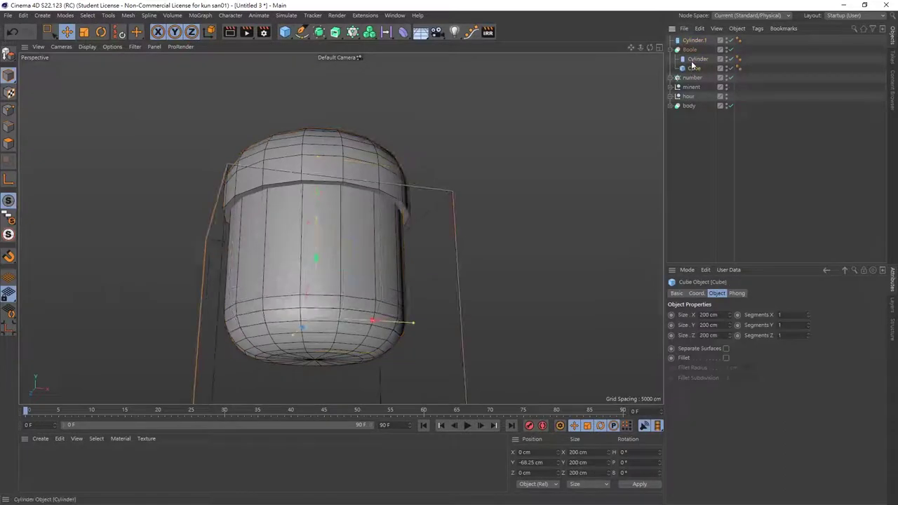
mouse_move(179, 209)
alt+mouse_down()
mouse_move(280, 155)
mouse_move(295, 180)
alt+mouse_up()
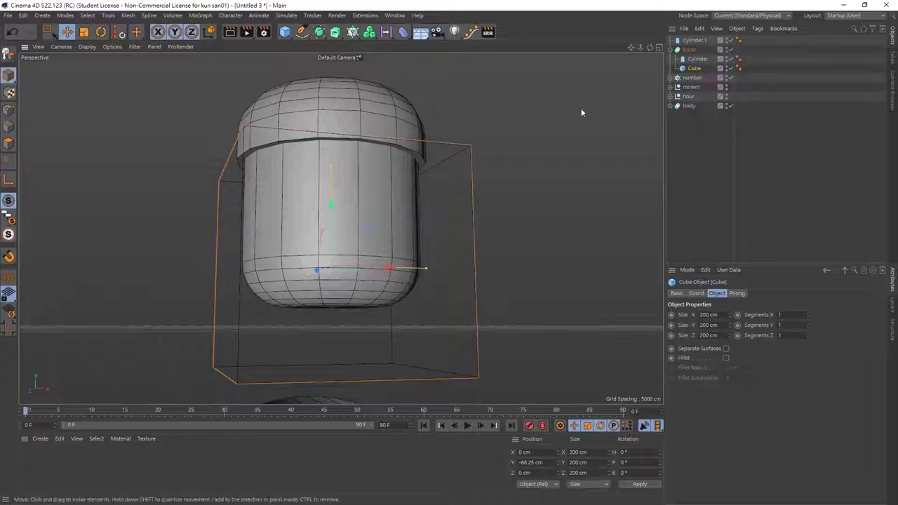
alt+drag(584, 113, 580, 133)
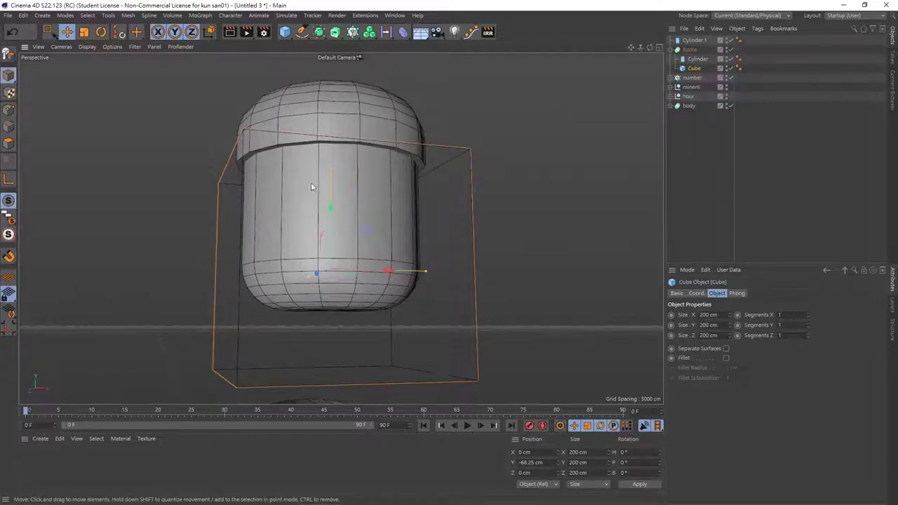
Step: Add a new Boole and move the cube and cylinder copy into it
click(318, 32)
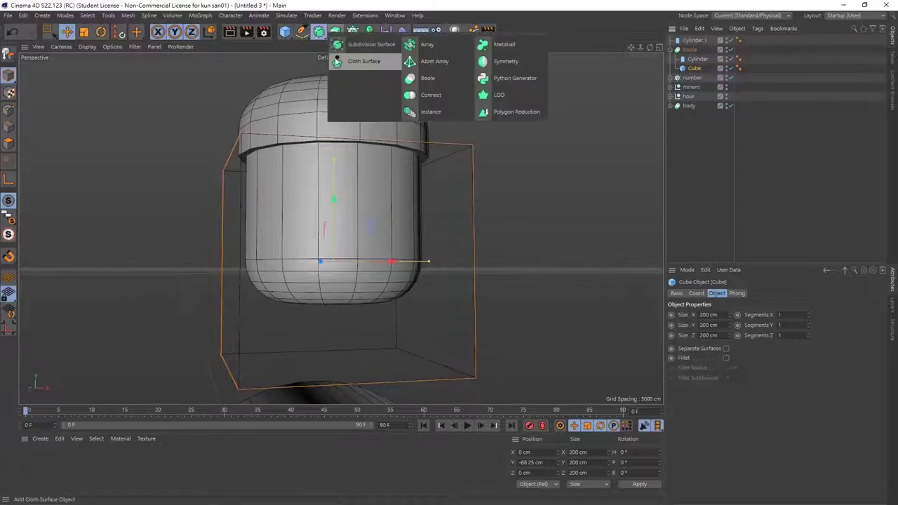
click(429, 84)
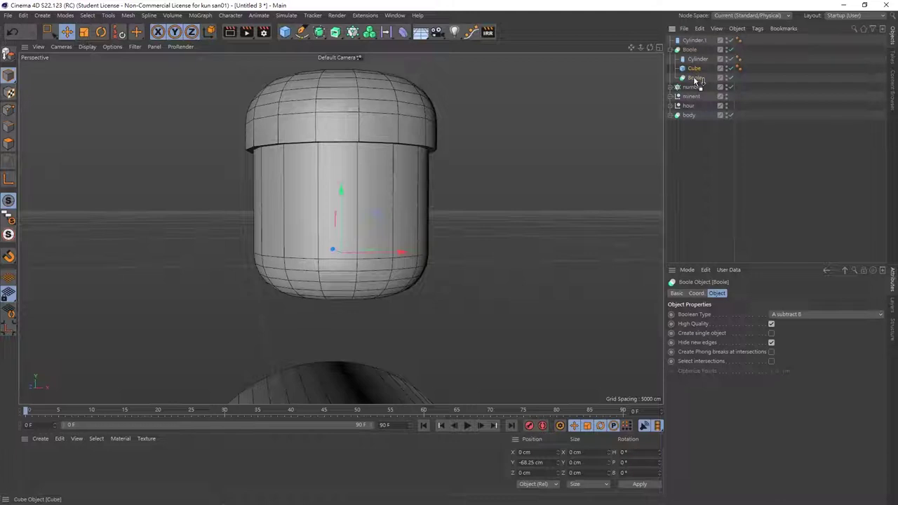
drag(696, 80, 694, 81)
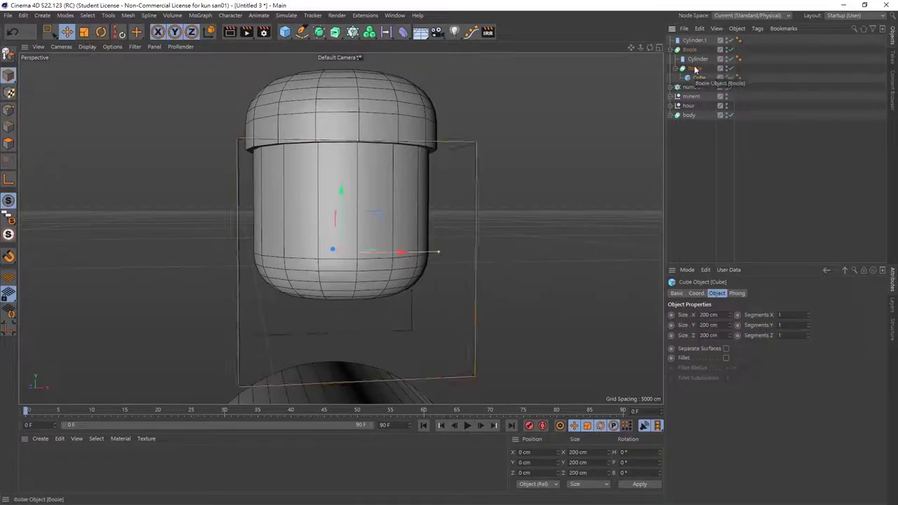
drag(701, 40, 695, 69)
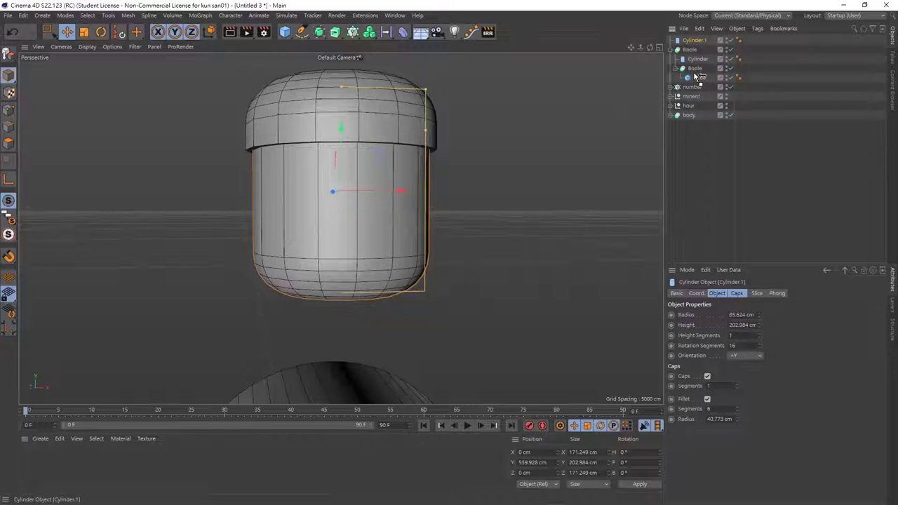
drag(696, 74, 694, 73)
Step: Set the inner Boole's Boolean Type to A union B
click(694, 61)
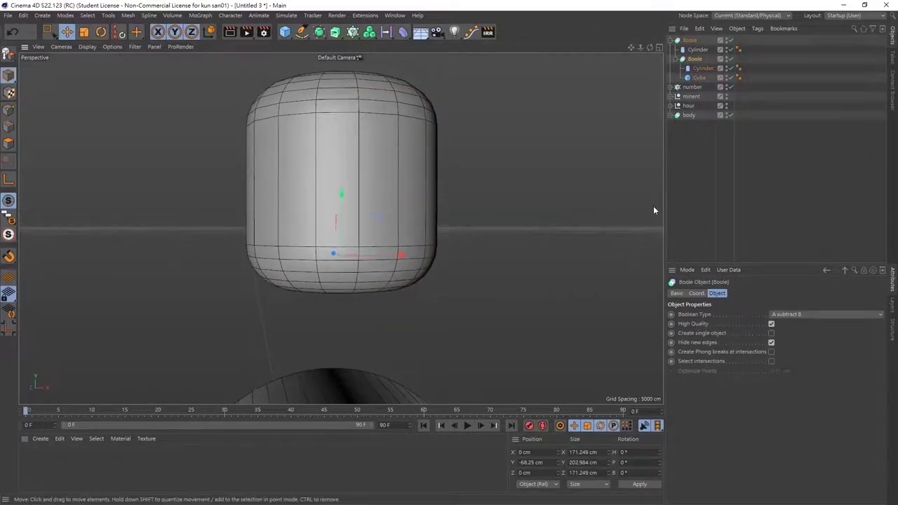
click(786, 314)
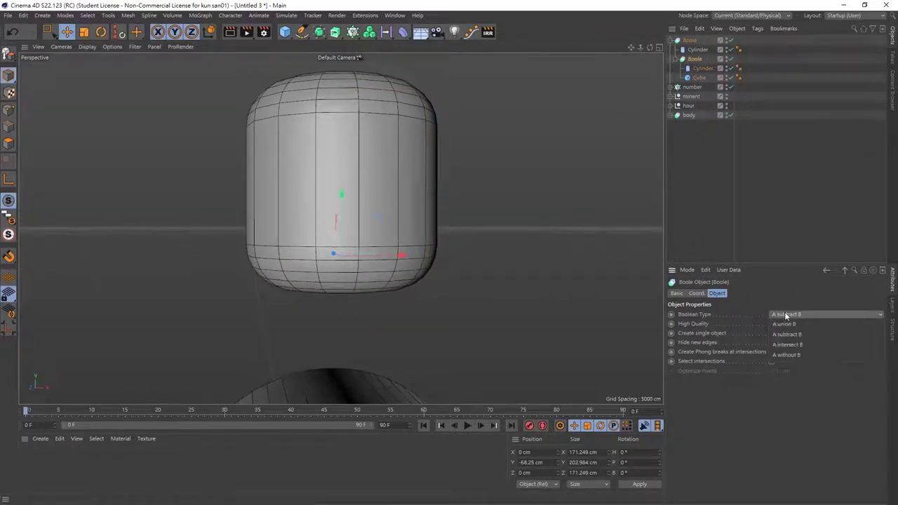
click(819, 325)
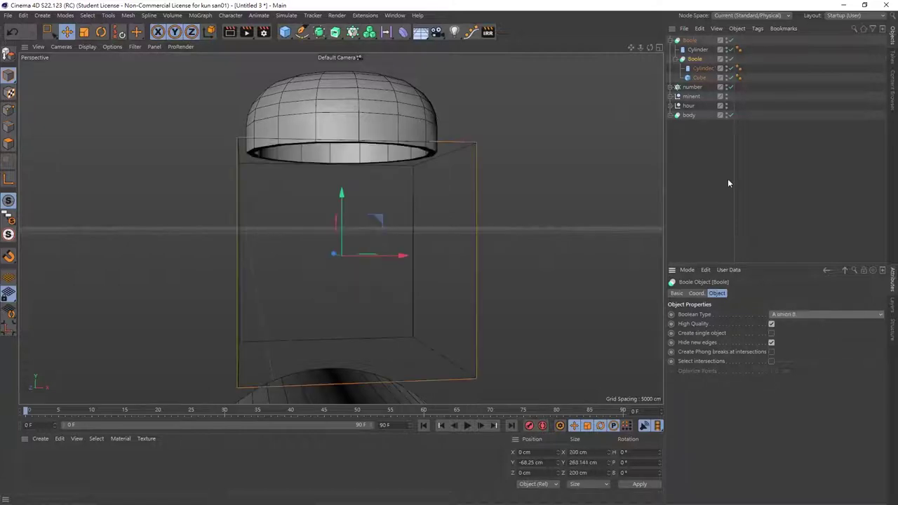
click(727, 179)
mouse_move(636, 181)
alt+mouse_down()
mouse_move(279, 121)
mouse_move(334, 141)
alt+mouse_up()
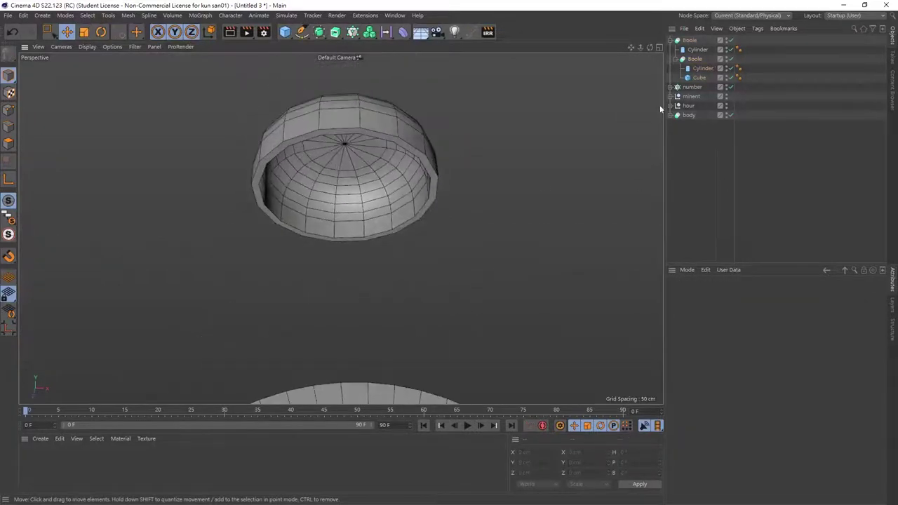
Step: Inspect the hollow bell dome from below and collapse the Boole hierarchy
click(702, 69)
click(695, 59)
click(682, 59)
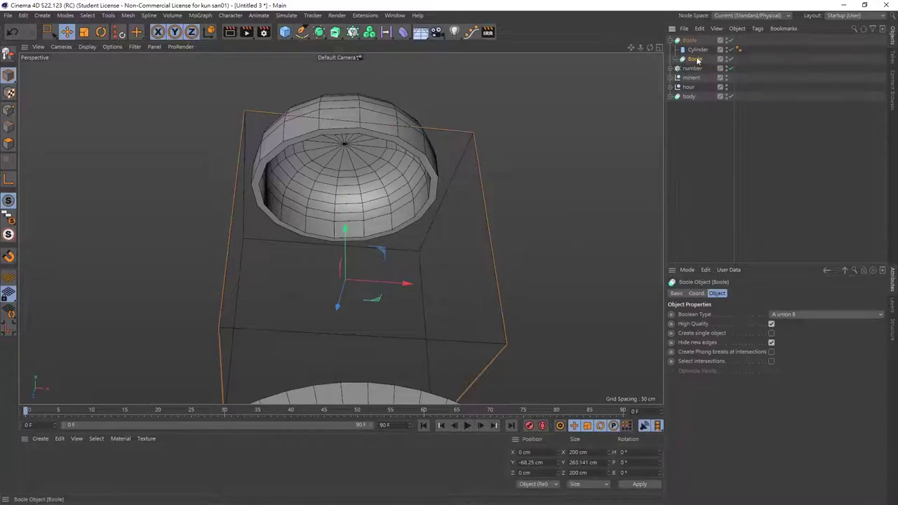
click(695, 51)
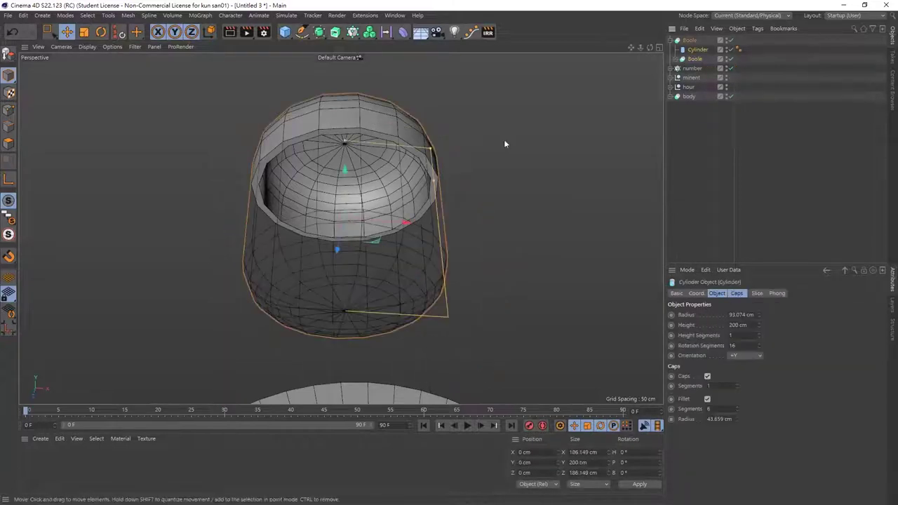
click(525, 114)
mouse_move(308, 209)
alt+mouse_down()
mouse_move(480, 219)
mouse_move(300, 188)
mouse_move(389, 126)
mouse_move(368, 130)
mouse_move(346, 221)
mouse_move(362, 206)
alt+mouse_up()
scroll(383, 135, up, 5)
click(382, 153)
mouse_move(382, 153)
alt+mouse_down()
mouse_move(410, 160)
mouse_move(376, 133)
mouse_move(394, 123)
mouse_move(396, 259)
mouse_move(384, 172)
mouse_move(491, 160)
mouse_move(481, 191)
mouse_move(449, 196)
mouse_move(463, 223)
mouse_move(455, 233)
alt+mouse_up()
click(671, 40)
key(r)
key(e)
key(ctrl+z)
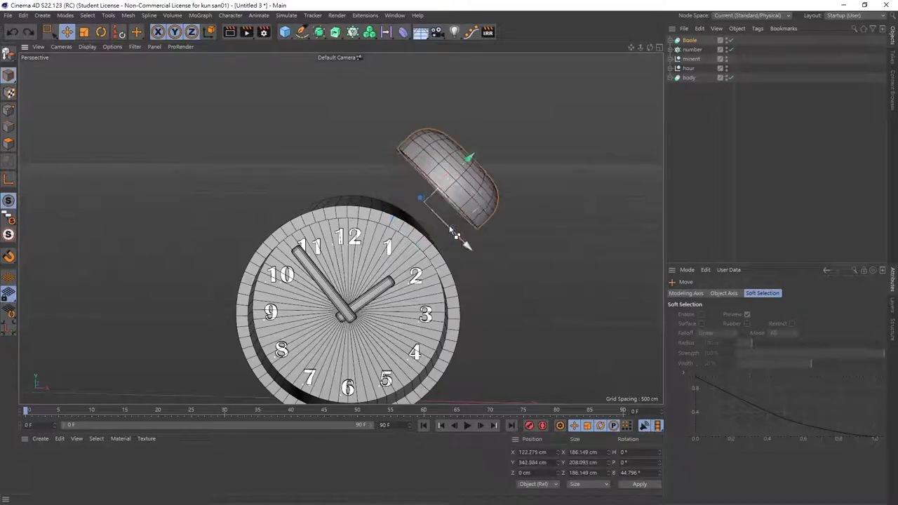
key(ctrl+z)
key(ctrl+z)
key(ctrl+shift+z)
scroll(410, 183, up, 3)
key(alt+Tab)
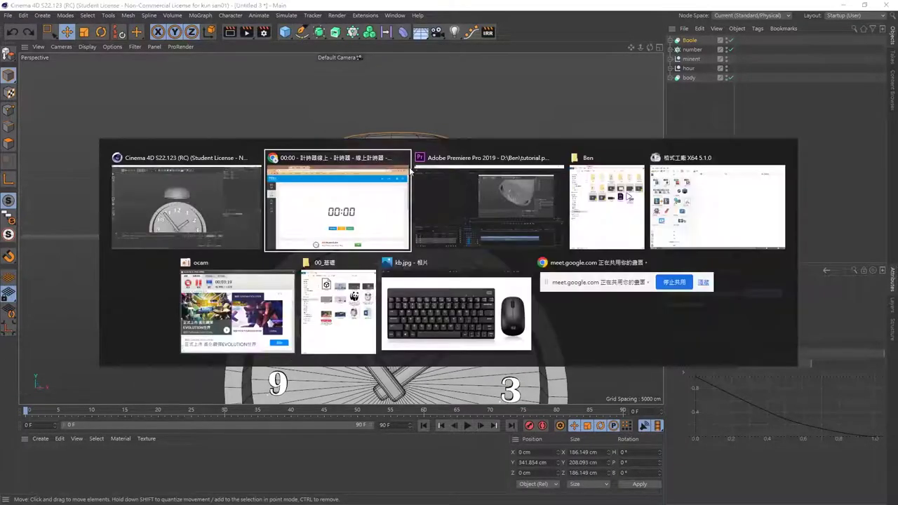
key(v)
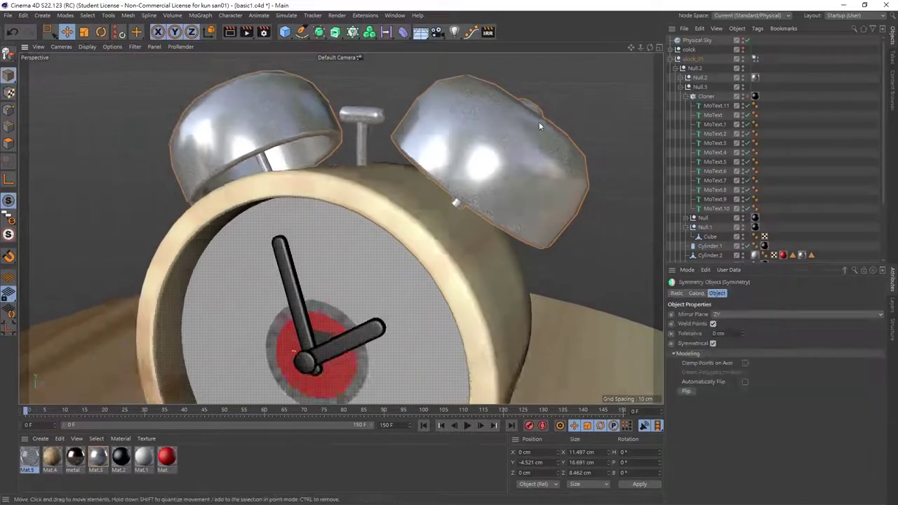
alt+drag(539, 121, 544, 149)
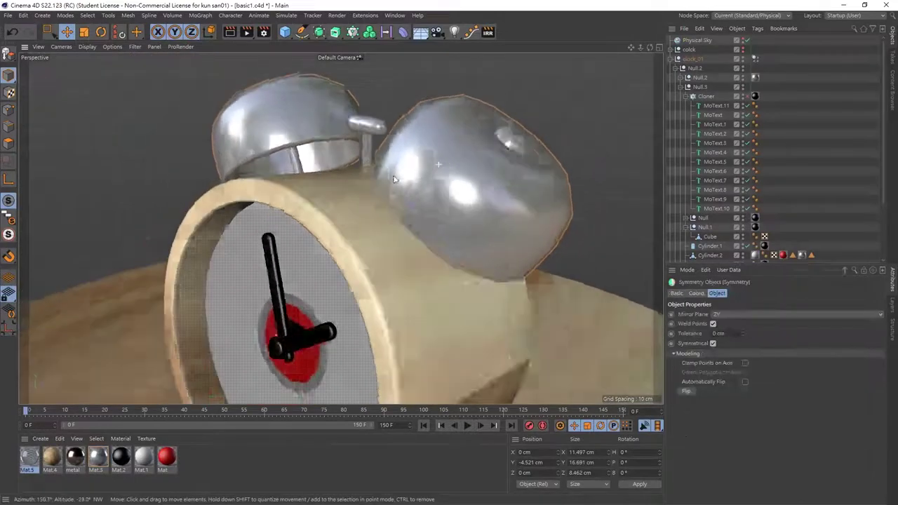
click(538, 146)
mouse_move(537, 146)
alt+mouse_down()
mouse_move(459, 151)
mouse_move(428, 260)
mouse_move(431, 229)
mouse_move(477, 206)
alt+mouse_up()
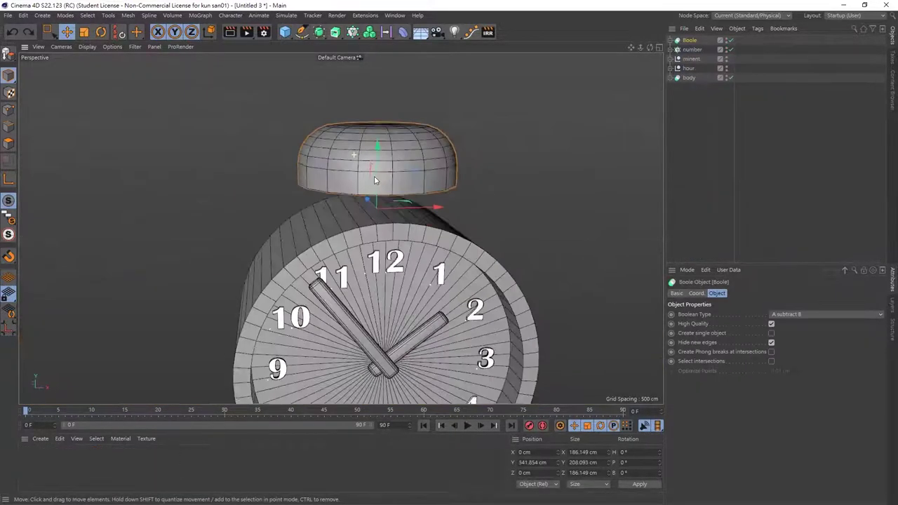
Step: Add a cylinder stem and raise it slightly above the bell in Front view
mouse_move(374, 181)
alt+mouse_down()
mouse_move(467, 176)
mouse_move(316, 181)
alt+mouse_up()
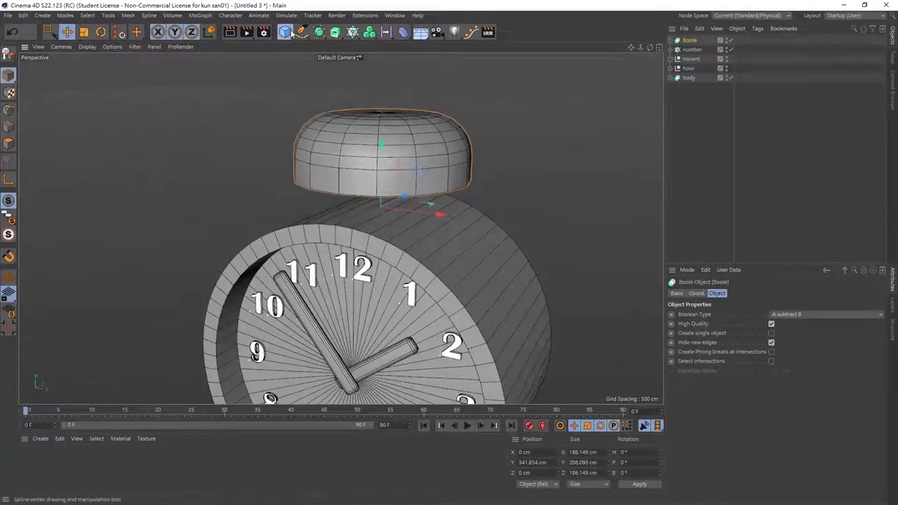
click(285, 32)
click(488, 49)
mouse_move(439, 166)
alt+mouse_down()
mouse_move(422, 115)
mouse_move(385, 109)
mouse_move(385, 140)
alt+mouse_up()
middle_click(414, 210)
middle_click(421, 210)
scroll(435, 211, down, 3)
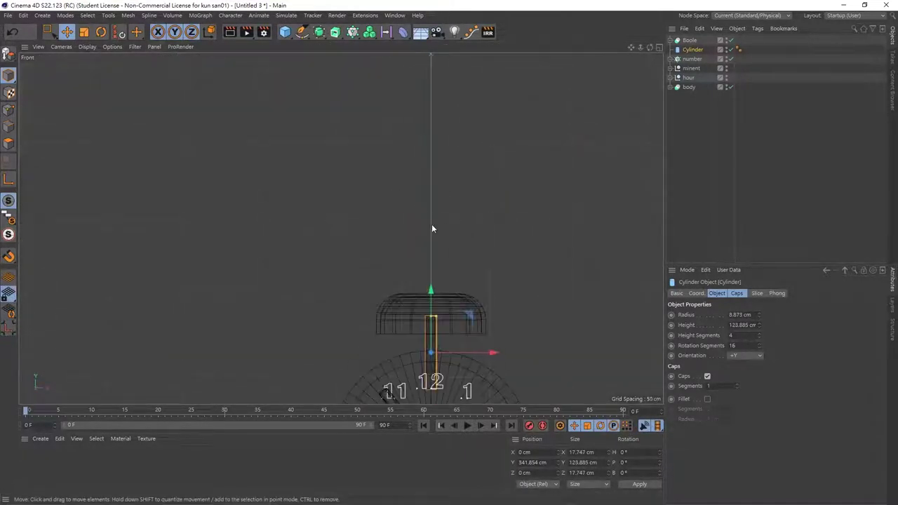
alt+middle_drag(432, 228, 421, 215)
drag(421, 220, 419, 208)
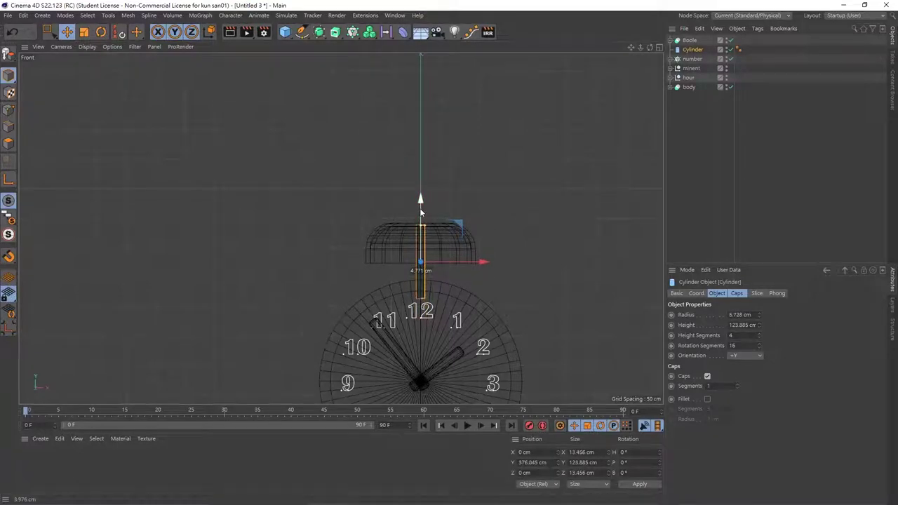
scroll(420, 208, up, 3)
drag(425, 238, 423, 237)
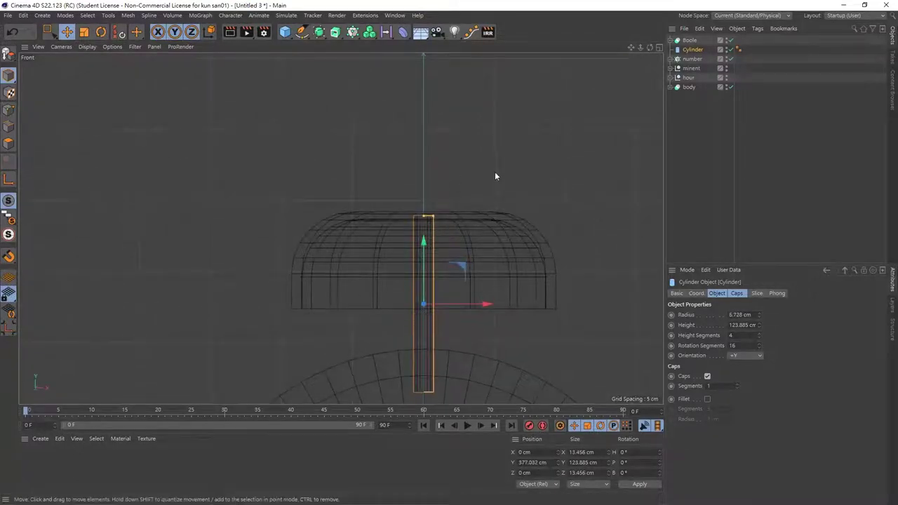
Step: Add a sphere and shrink it to an 11.877 cm knob on the bell top
key(F1)
alt+drag(289, 106, 407, 125)
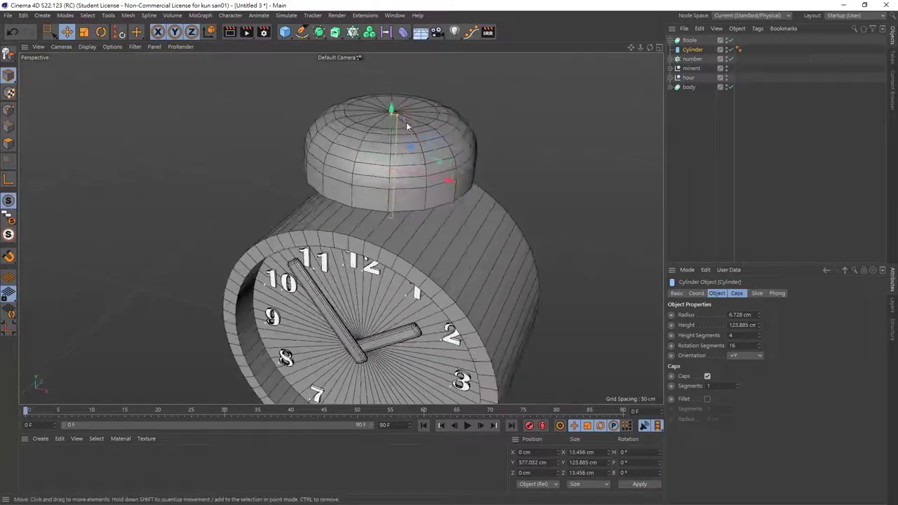
click(285, 31)
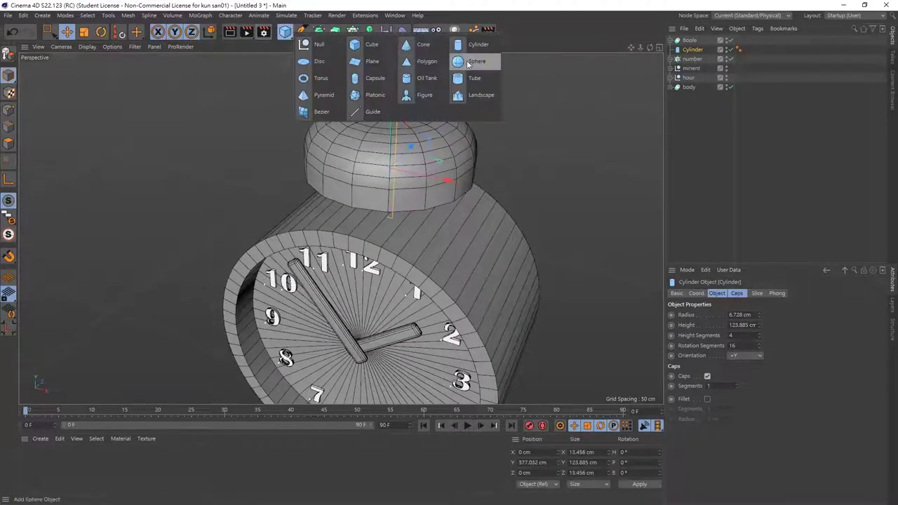
click(468, 65)
mouse_move(395, 181)
alt+mouse_down()
mouse_move(461, 197)
mouse_move(403, 190)
mouse_move(383, 89)
mouse_move(402, 173)
alt+mouse_up()
Step: Select the bell Boole with its stem and knob, undoing an accidental move
key(F4)
middle_click(431, 206)
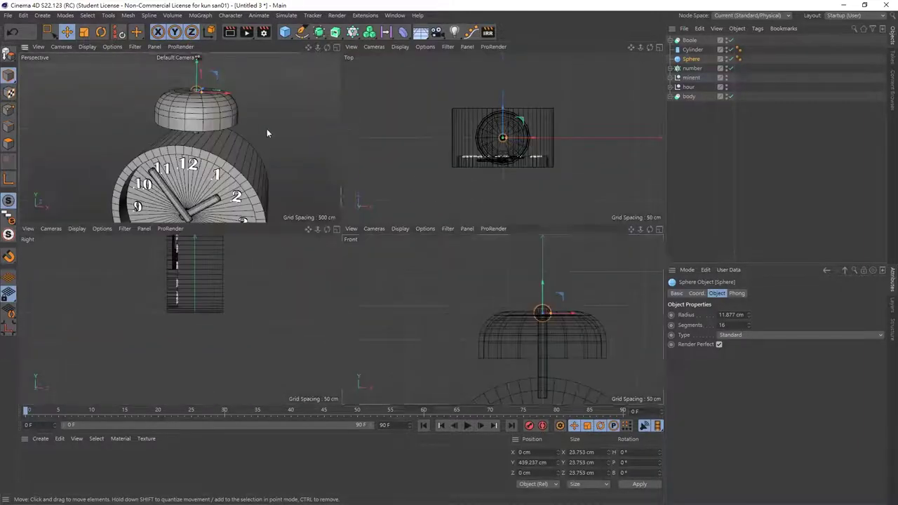
middle_click(267, 129)
click(701, 117)
click(686, 41)
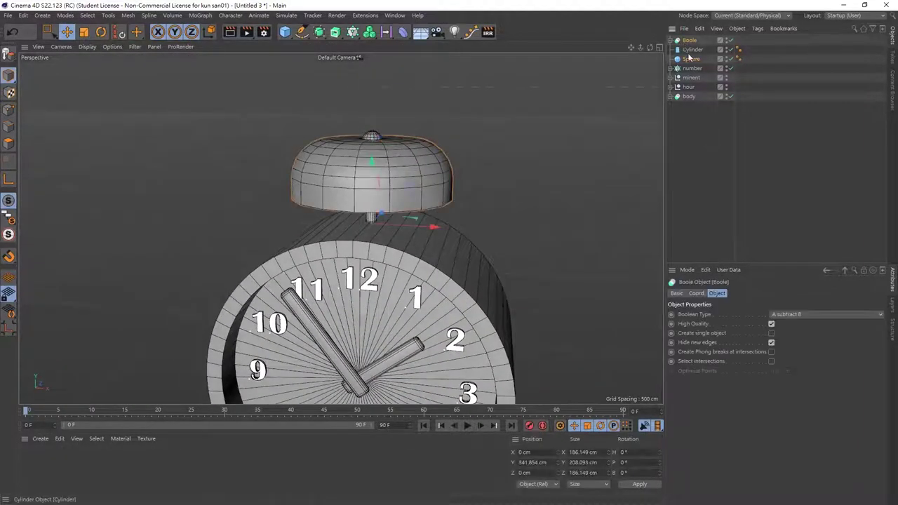
shift+click(691, 59)
mouse_move(414, 157)
alt+mouse_down()
mouse_move(411, 147)
mouse_move(493, 115)
mouse_move(375, 213)
alt+mouse_up()
key(ctrl+z)
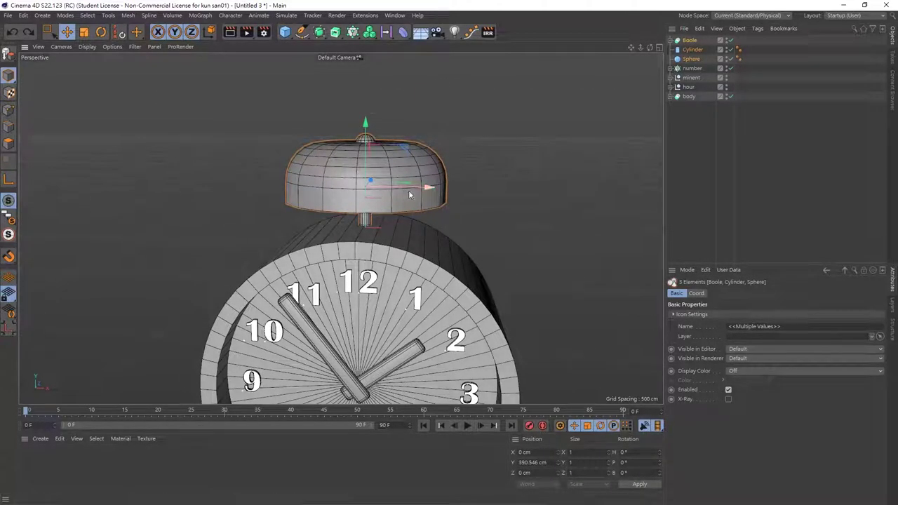
Step: Add a Symmetry generator to the scene
alt+middle_drag(373, 178, 405, 190)
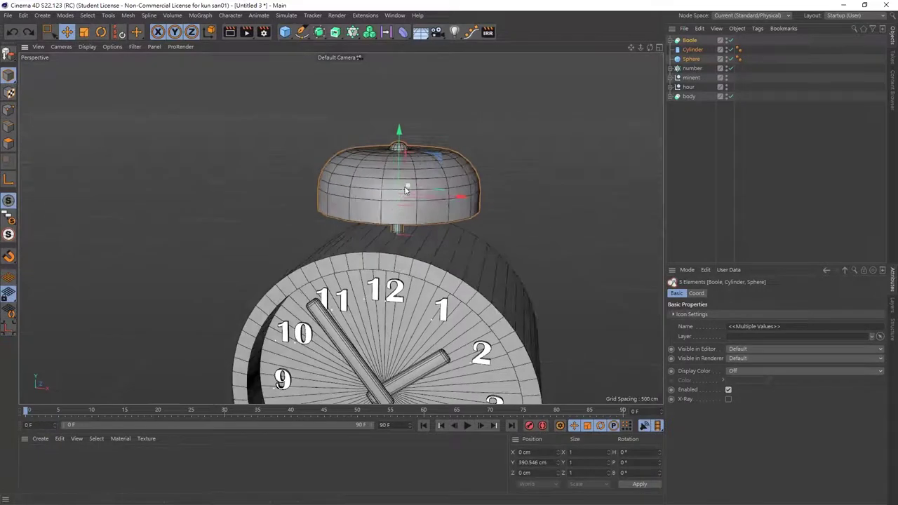
click(318, 32)
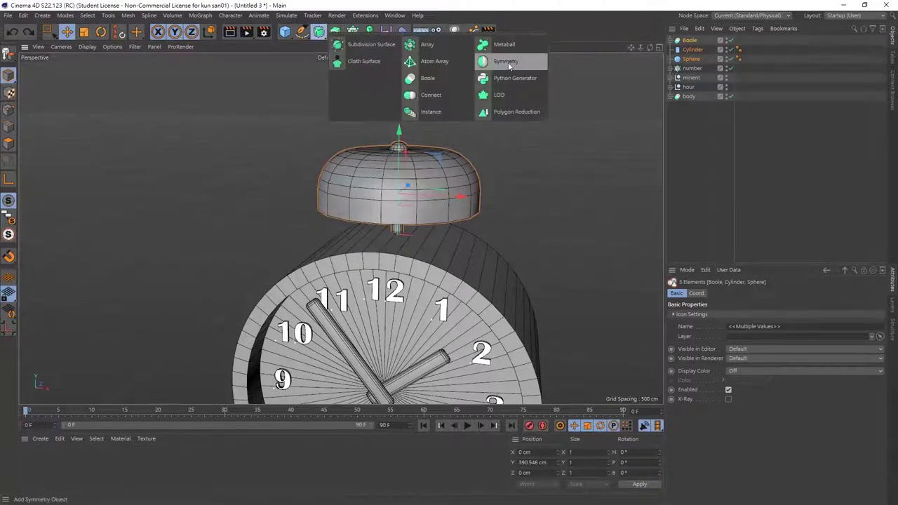
click(509, 61)
alt+drag(449, 170, 345, 154)
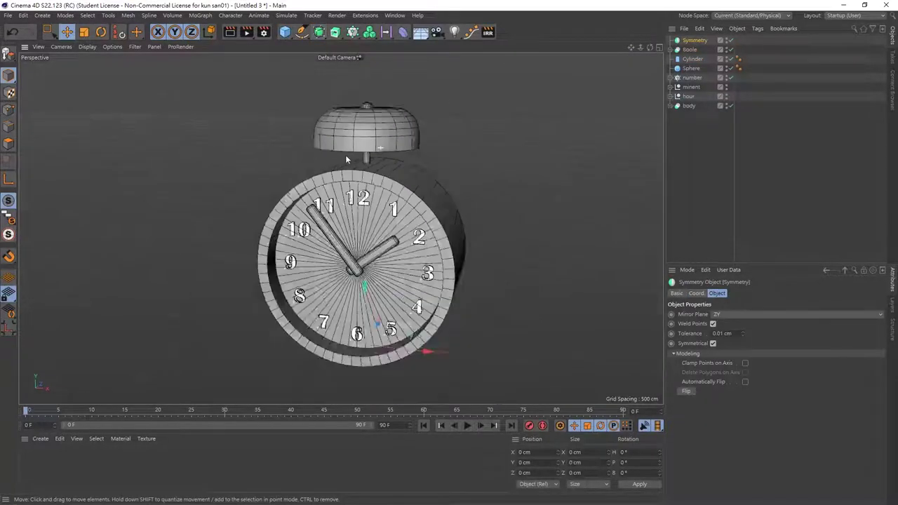
scroll(345, 155, down, 3)
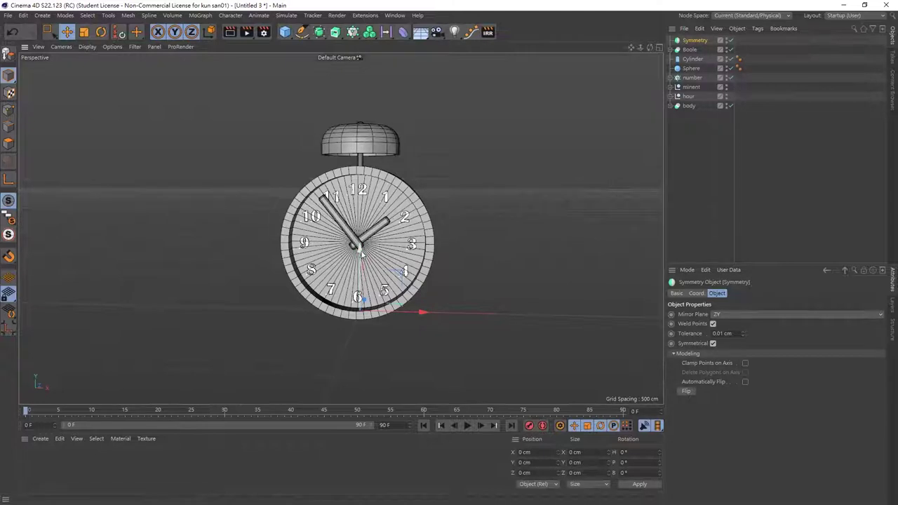
scroll(379, 260, up, 2)
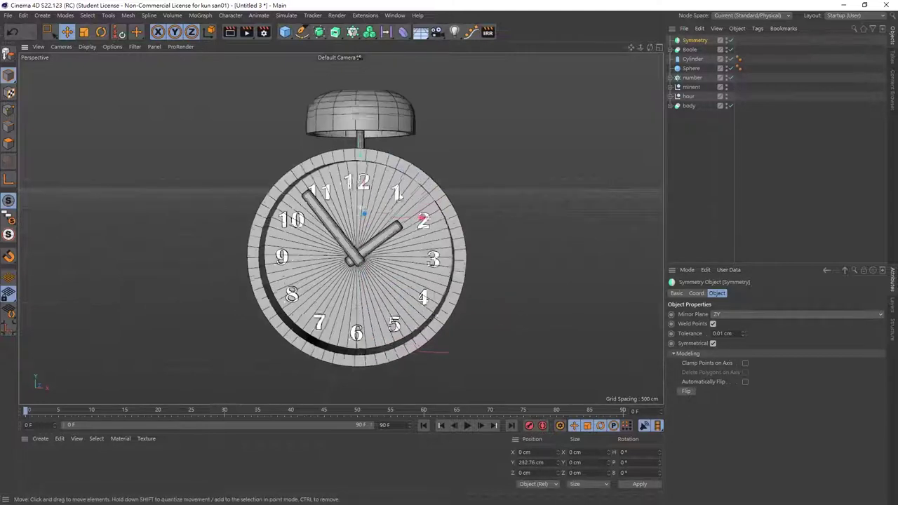
scroll(364, 172, up, 1)
scroll(365, 172, up, 1)
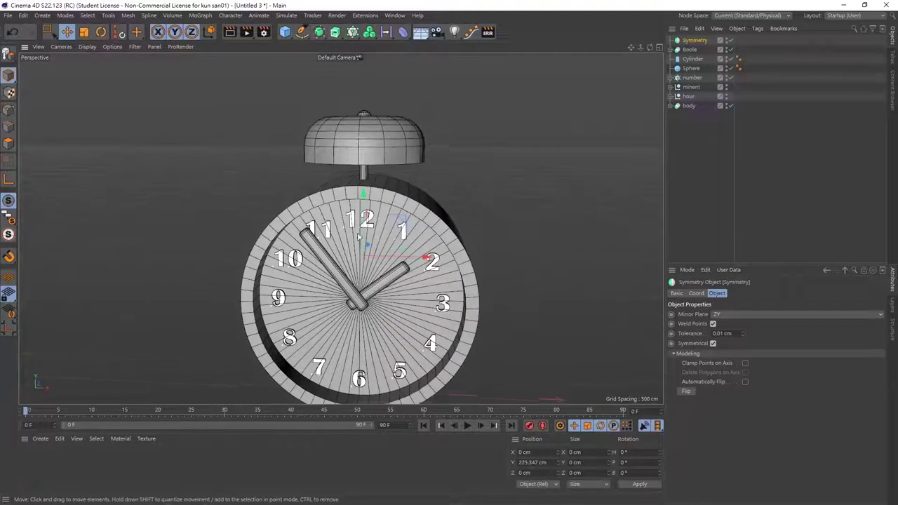
Step: Put the Boole bell, Cylinder stem and Sphere knob under Symmetry, shifted right to create the mirrored twin
click(690, 49)
shift+click(689, 68)
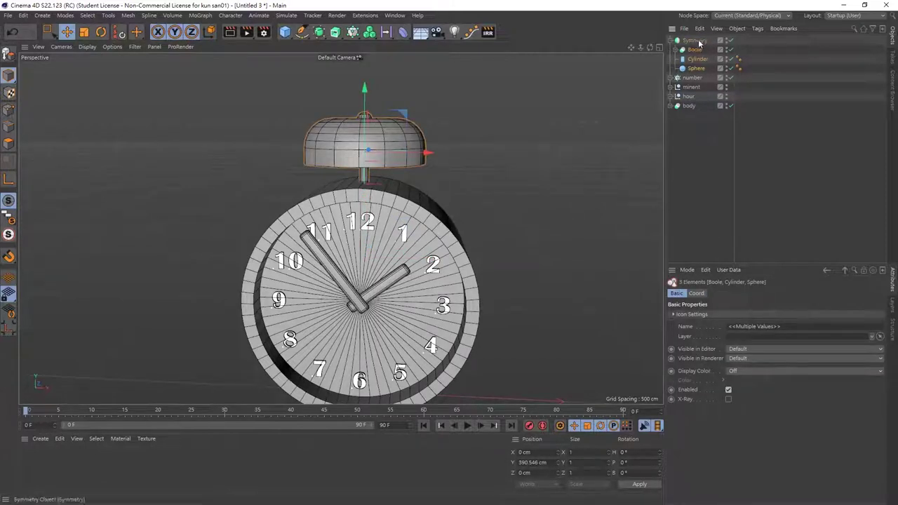
mouse_move(477, 175)
alt+mouse_down()
mouse_move(456, 172)
mouse_move(495, 158)
mouse_move(401, 175)
alt+mouse_up()
alt+drag(423, 105, 435, 98)
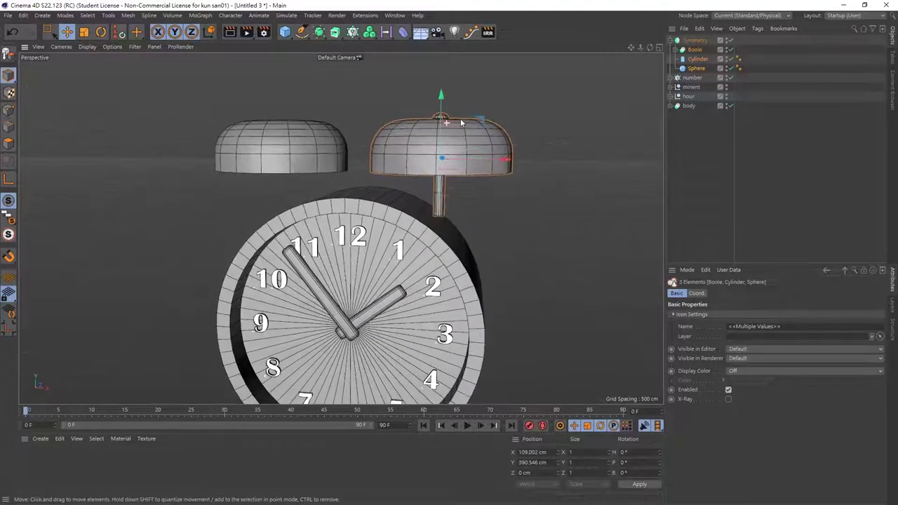
Step: Group the bell, stem and knob into a Null with Alt+G
click(697, 43)
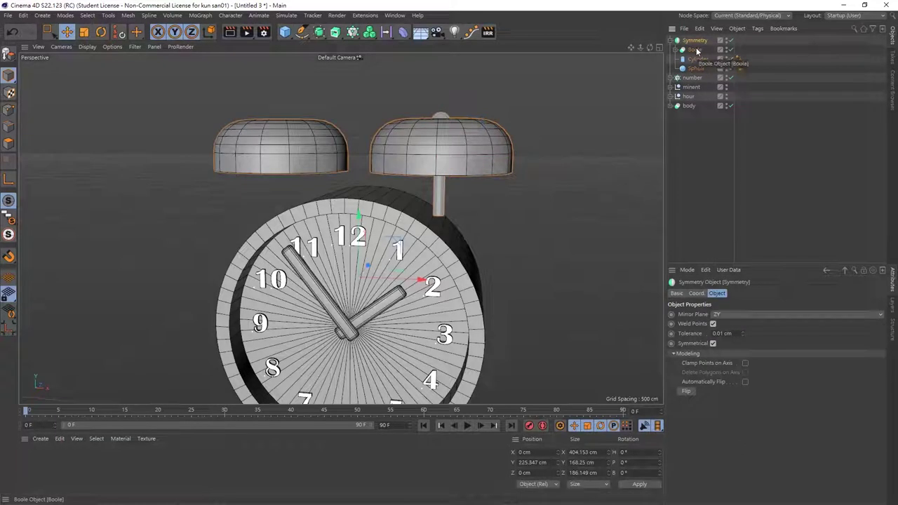
click(694, 49)
shift+click(696, 68)
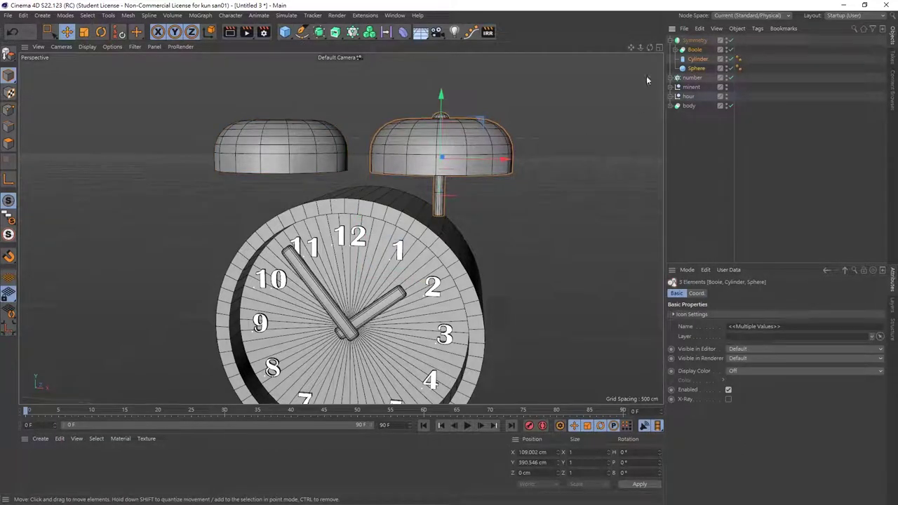
click(694, 59)
click(694, 68)
click(694, 40)
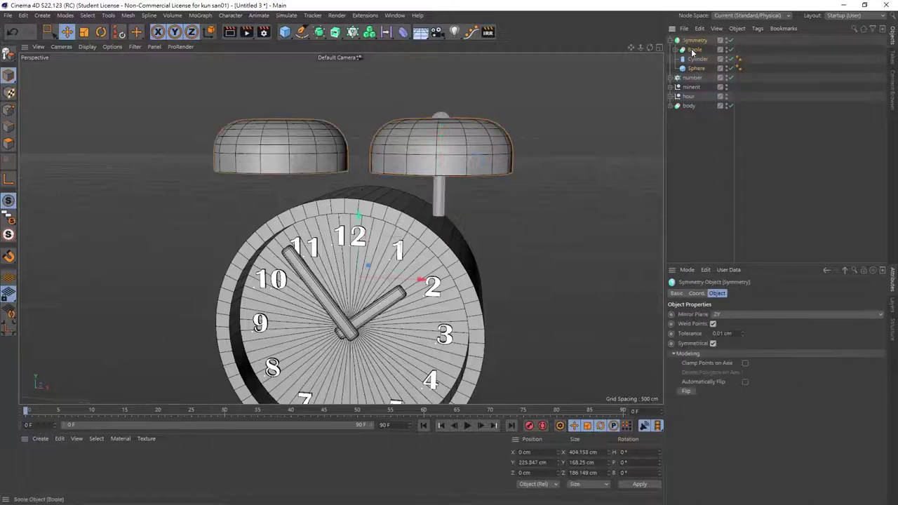
click(694, 51)
shift+click(697, 69)
click(698, 70)
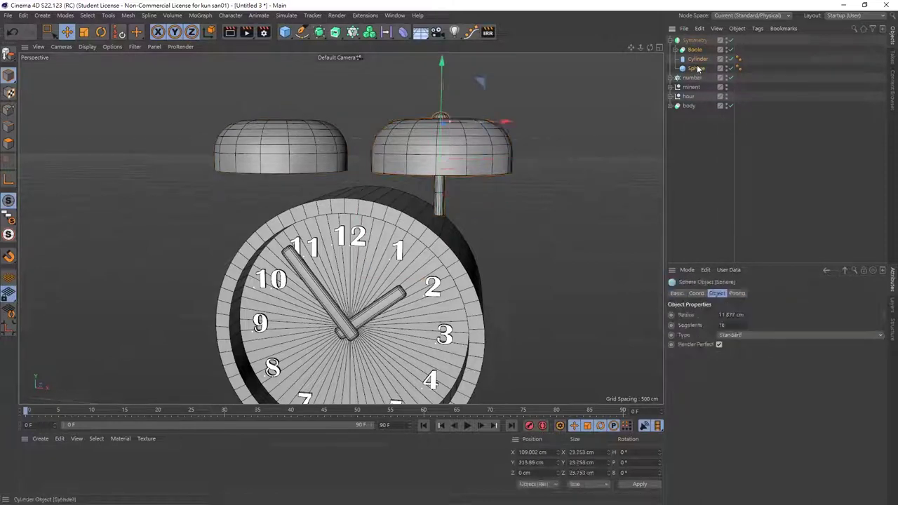
shift+click(695, 50)
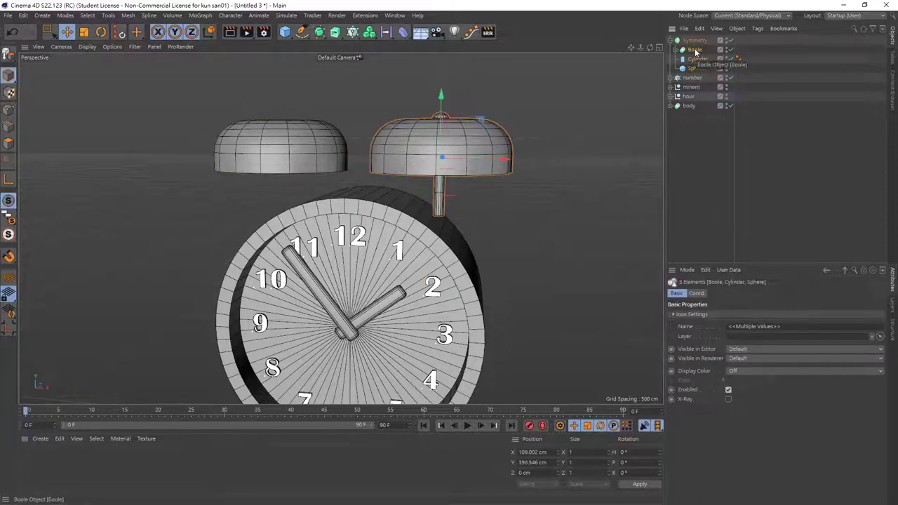
key(alt+g)
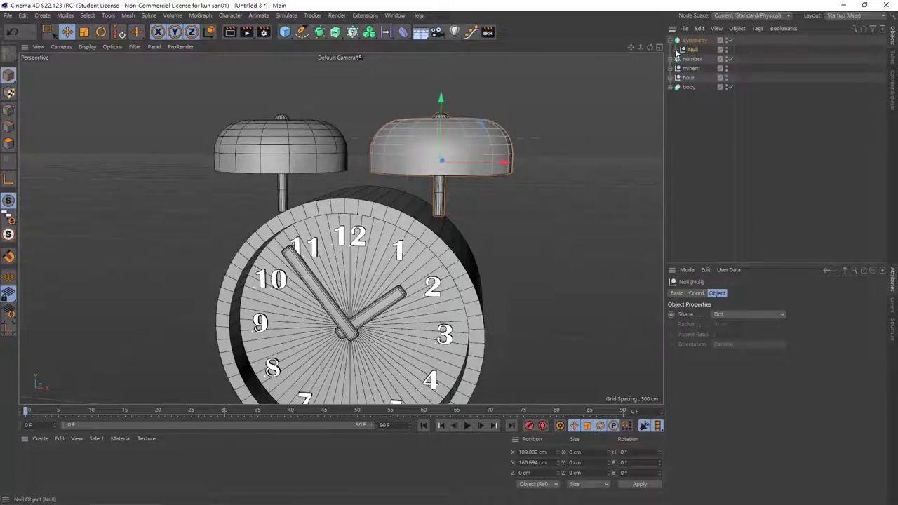
Step: Rotate the bell Null about 30° on B so both bells tilt outward
click(677, 51)
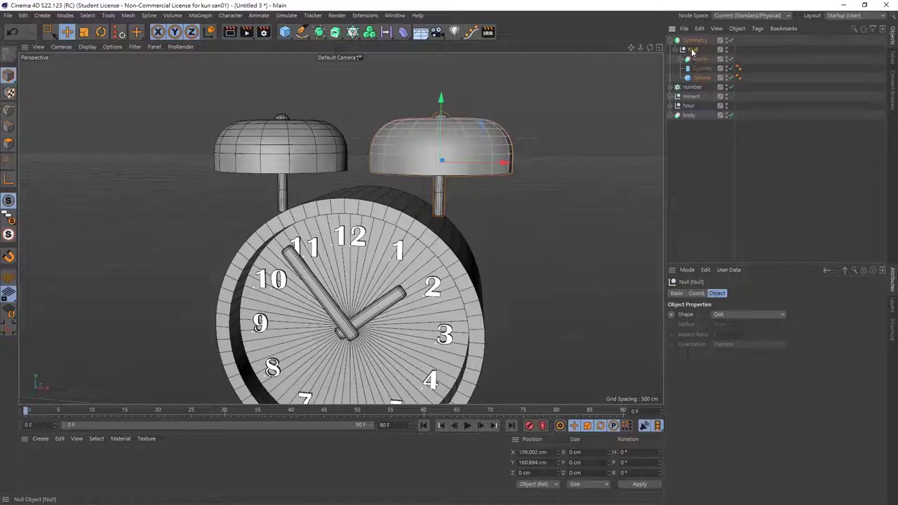
click(677, 50)
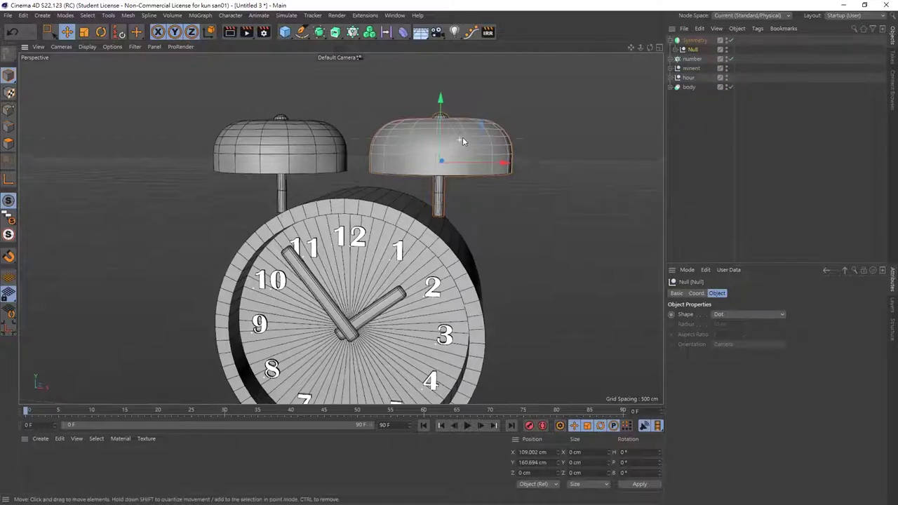
key(r)
mouse_move(468, 140)
mouse_down()
mouse_move(477, 158)
mouse_move(291, 222)
mouse_move(193, 216)
mouse_move(373, 204)
mouse_move(611, 136)
mouse_up()
key(e)
click(611, 136)
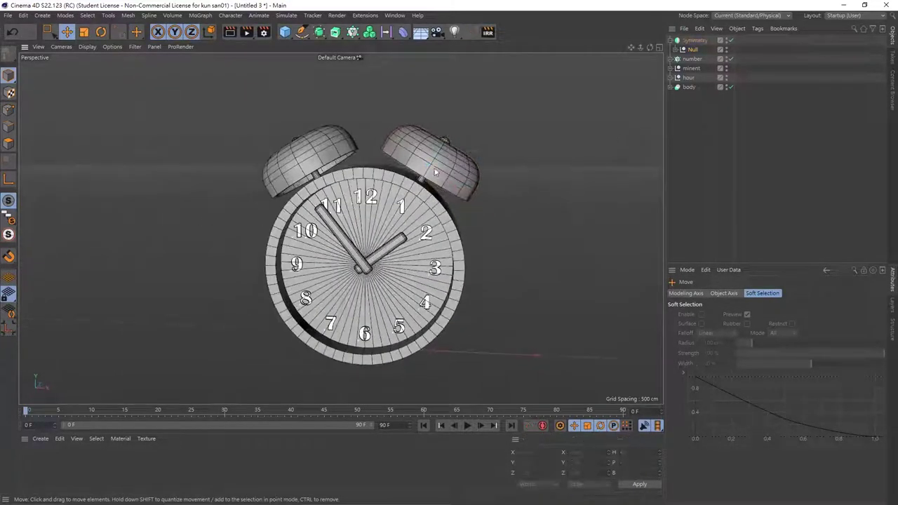
scroll(451, 166, up, 2)
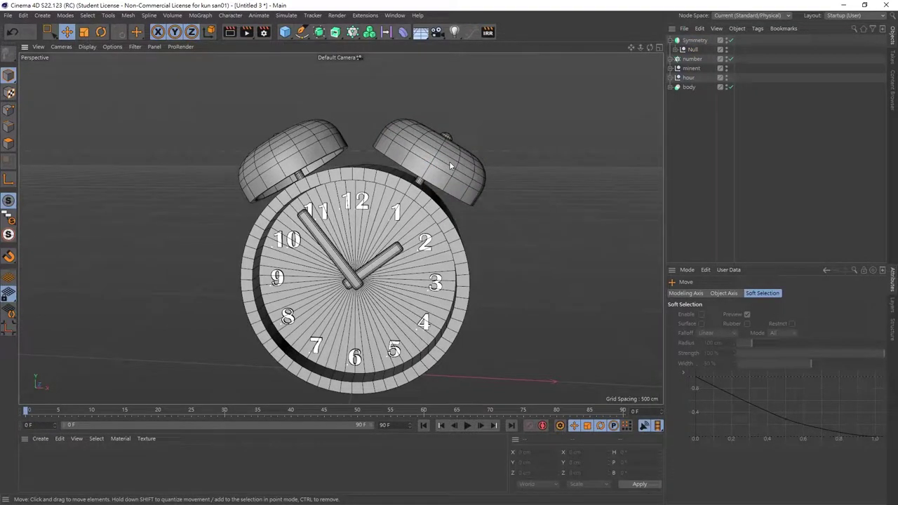